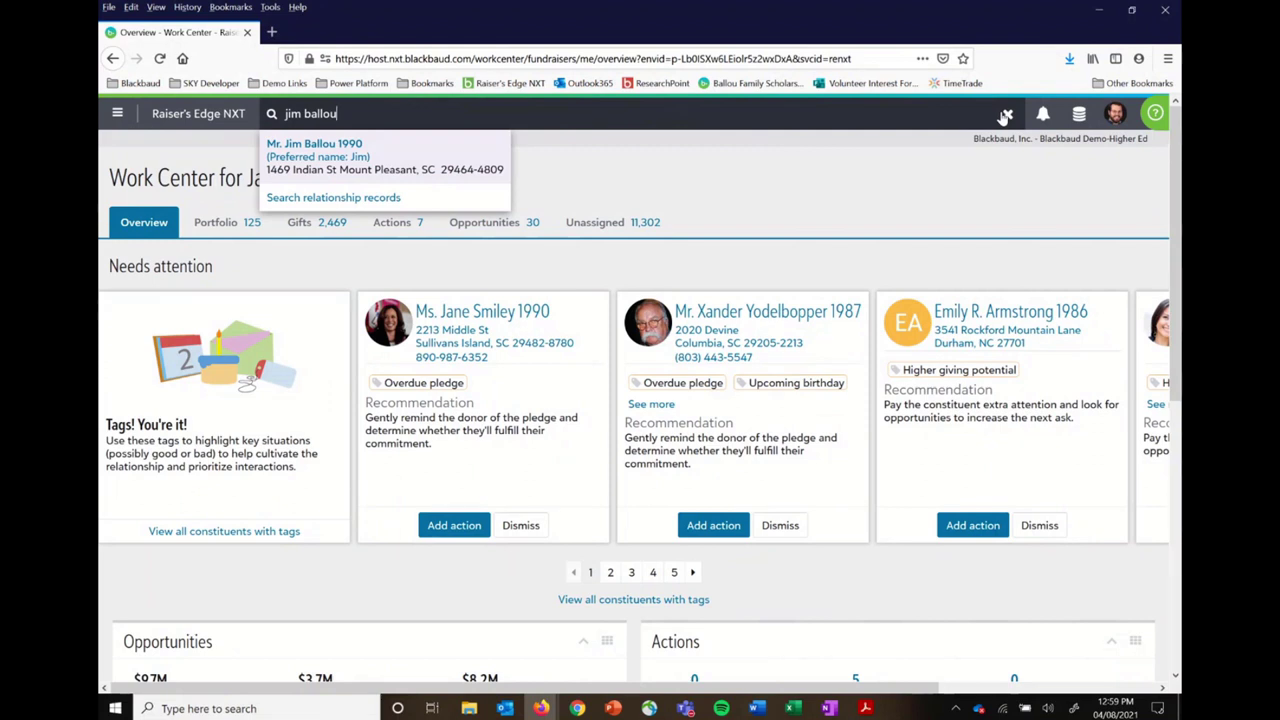
Step: Search Raiser's Edge NXT constituents for a different person's name, then close the Raiser's Edge window
key(BackSpace)
key(BackSpace)
key(BackSpace)
key(BackSpace)
key(BackSpace)
key(BackSpace)
key(BackSpace)
key(BackSpace)
key(BackSpace)
key(BackSpace)
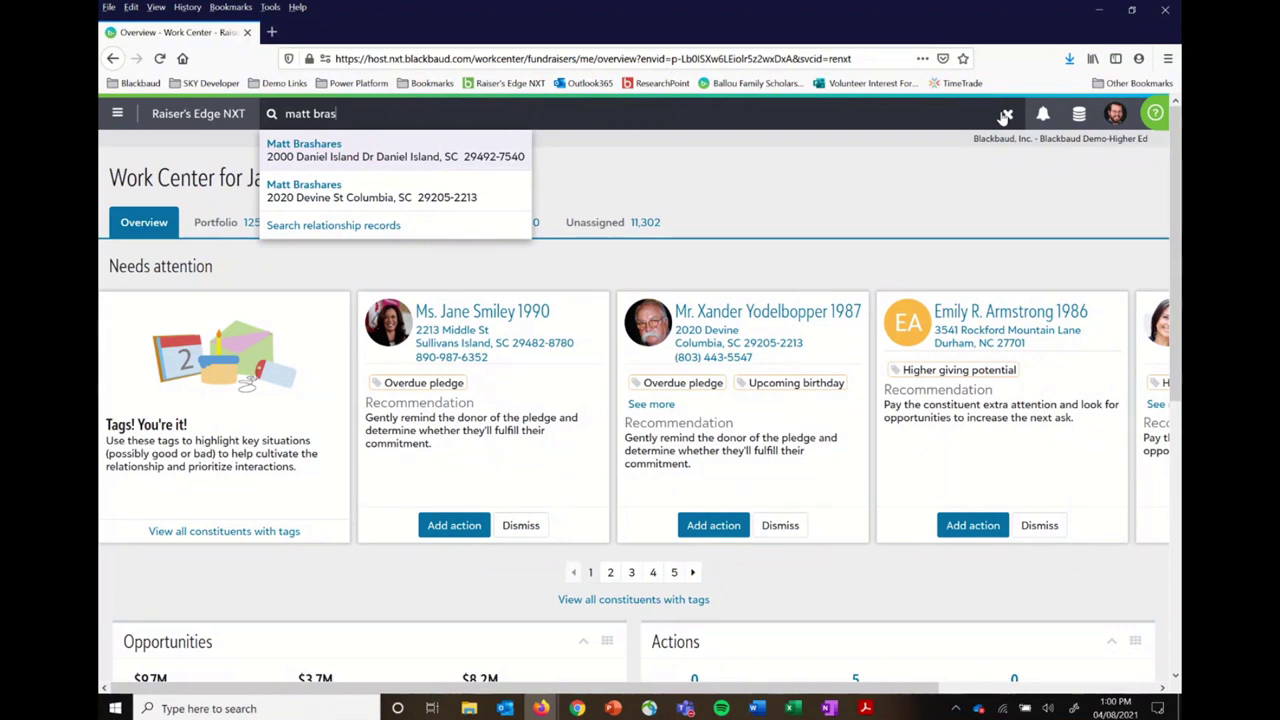
click(1165, 10)
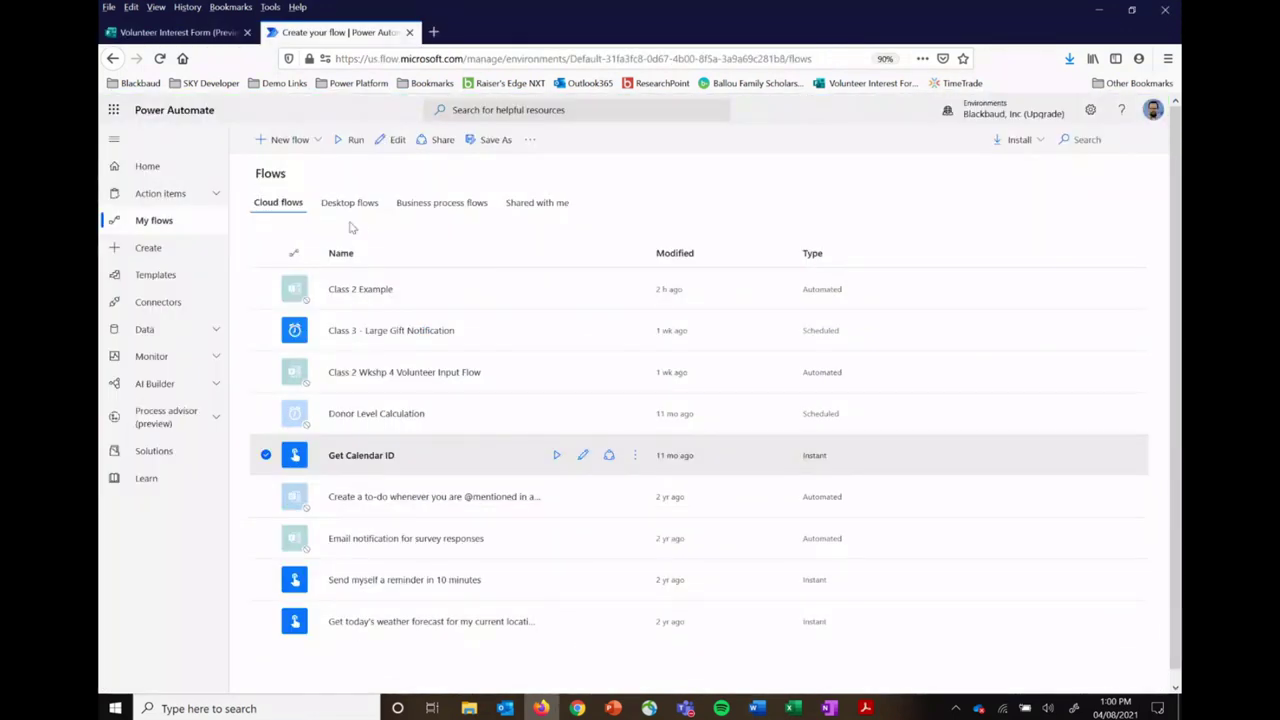
Step: Bring up the Volunteer Interest Form preview showing its First Name, Last Name and Email questions
click(203, 35)
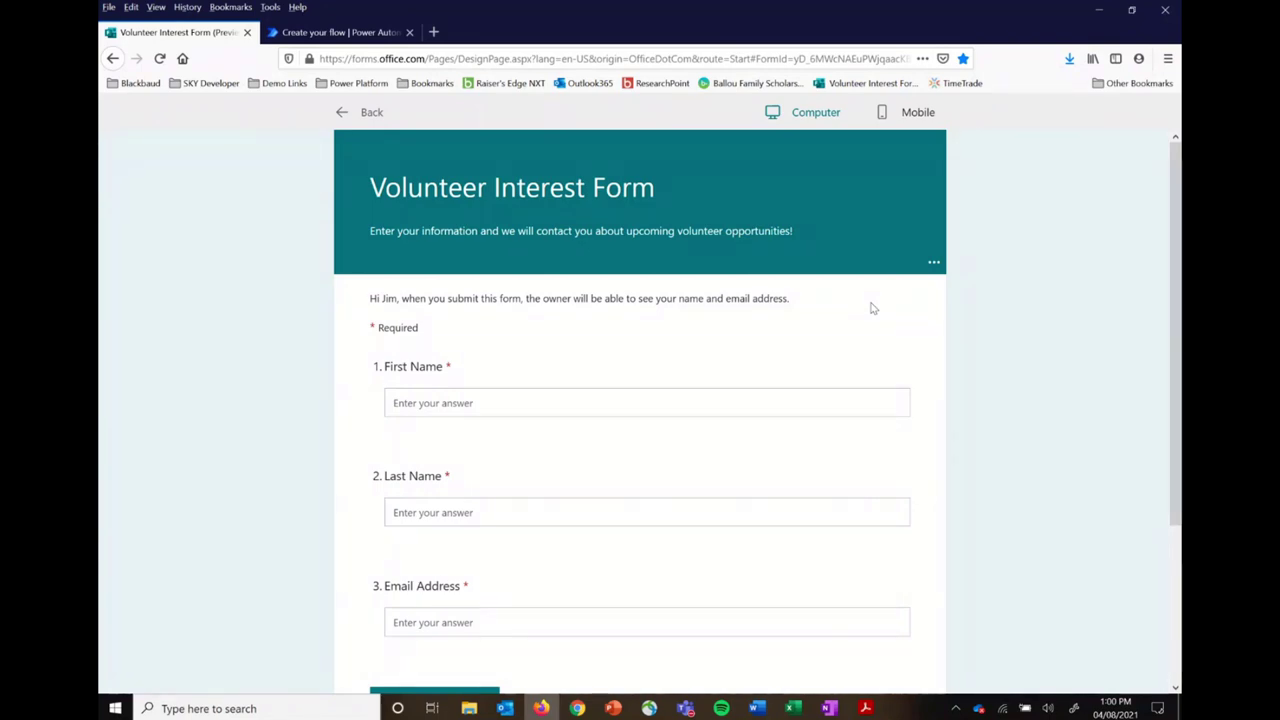
Step: Return to Power Automate's My flows list of cloud flows
click(376, 36)
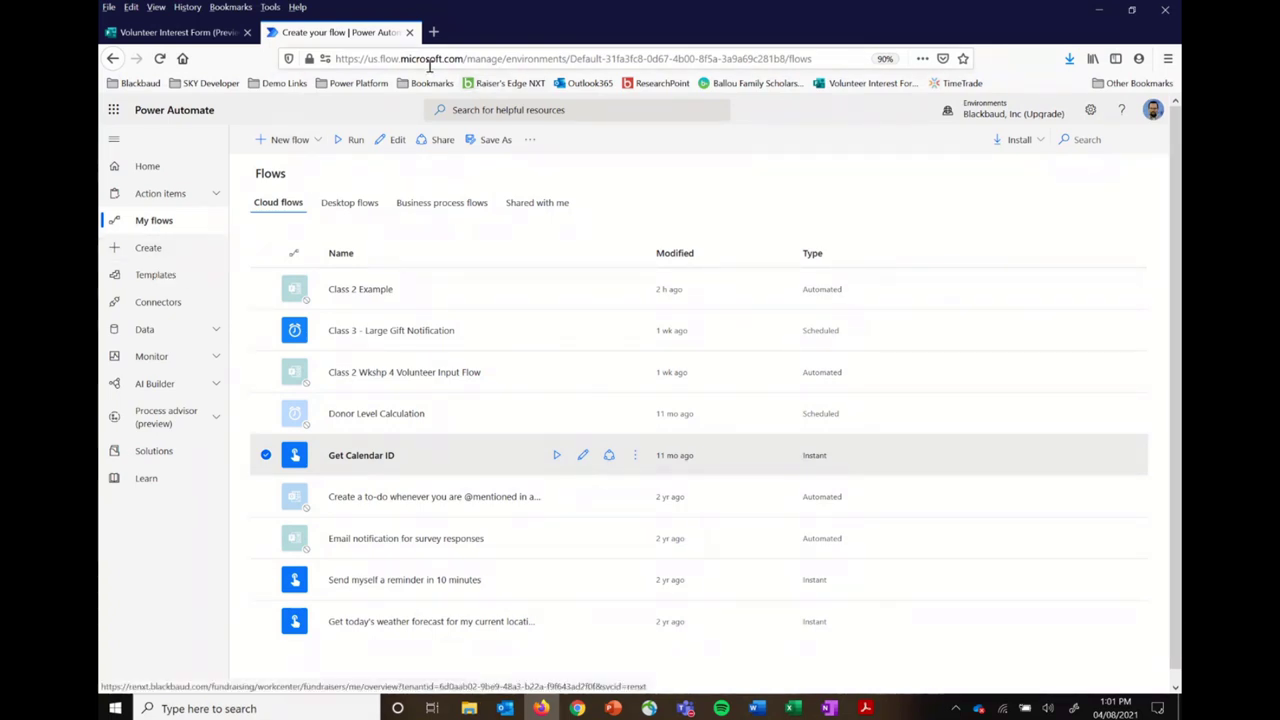
Step: Start a new automated cloud flow from the Create page
click(148, 248)
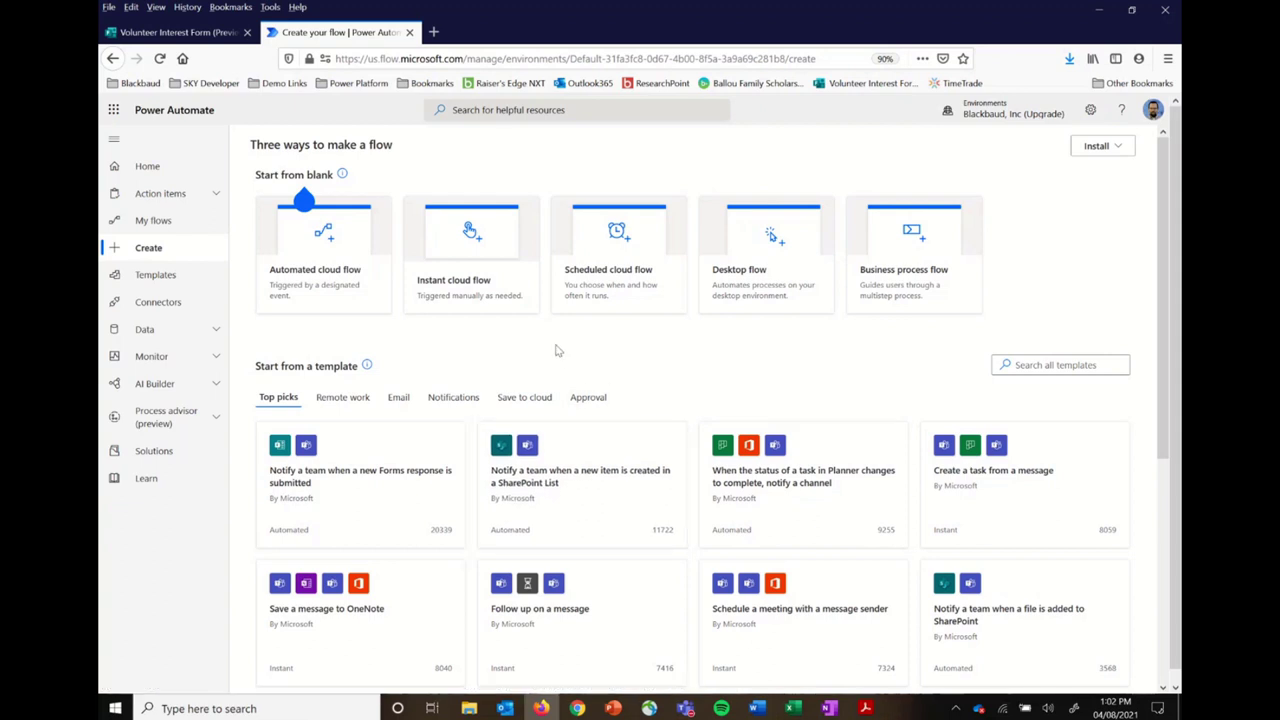
click(328, 251)
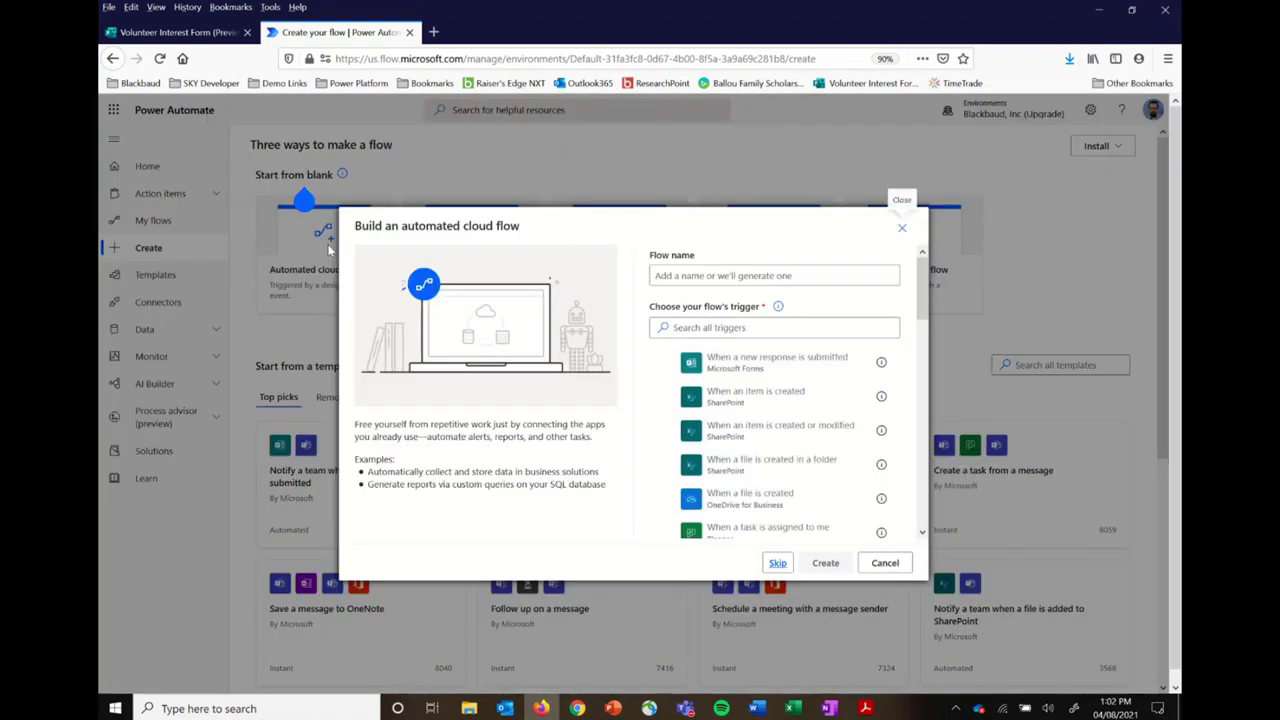
Step: Create automated flow 'Class 4 Workshop 2' triggered when a new Microsoft Forms response is submitted
click(767, 274)
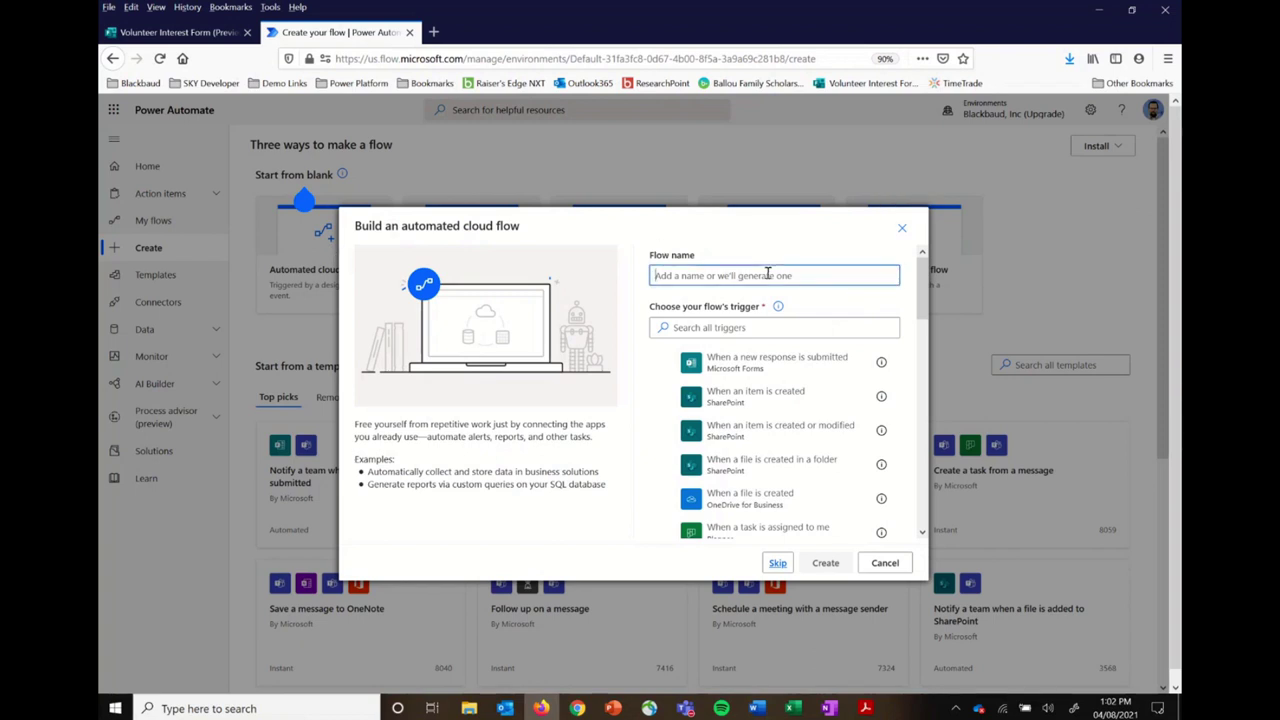
text(Class  4 Workshop 2)
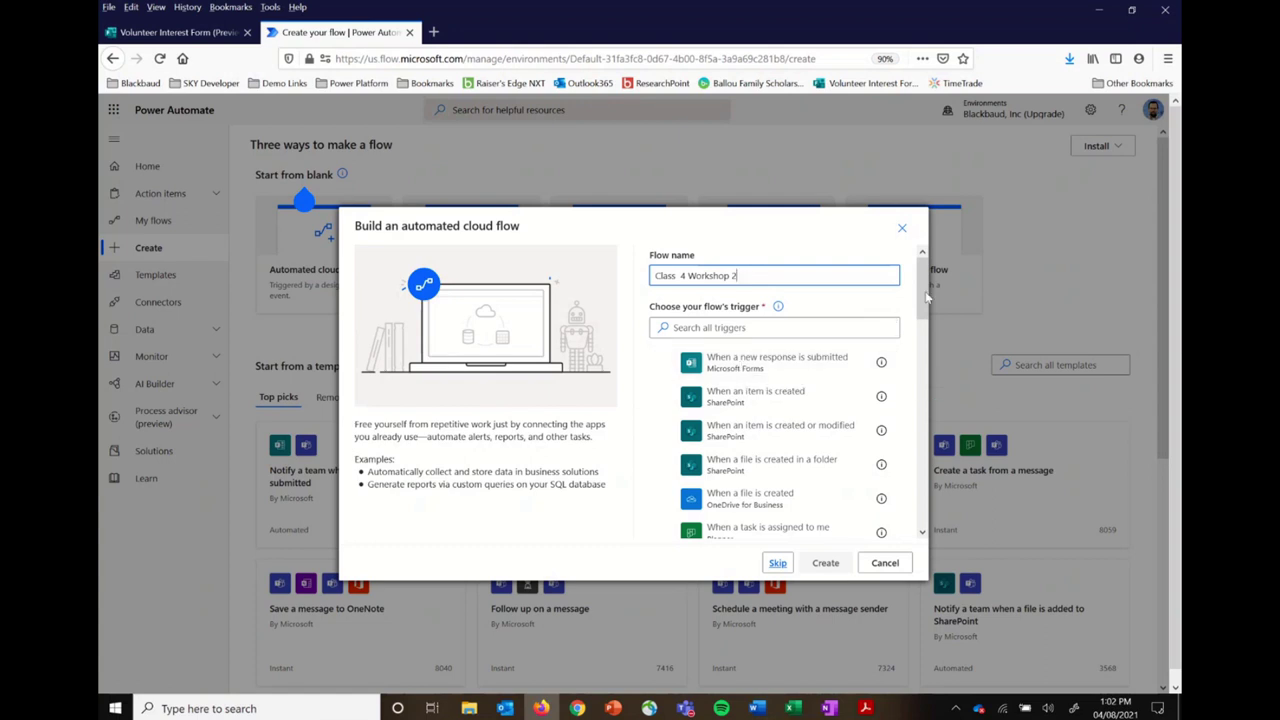
drag(923, 292, 945, 262)
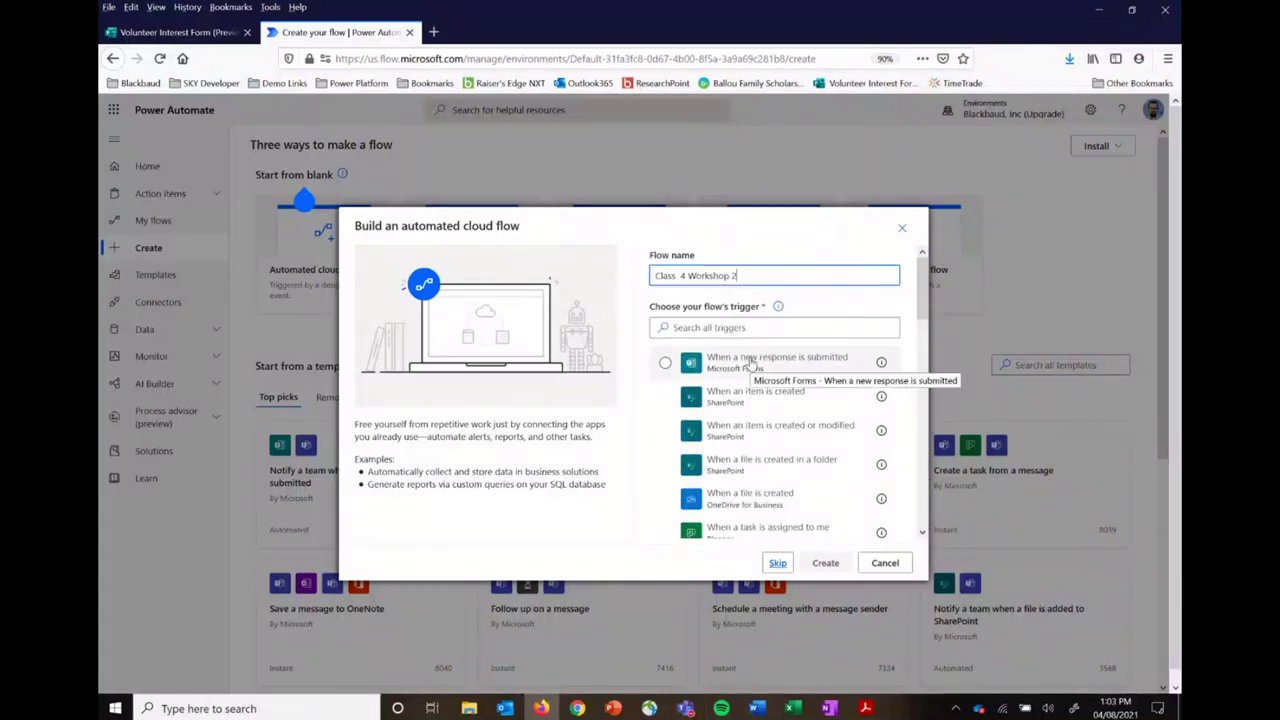
click(750, 362)
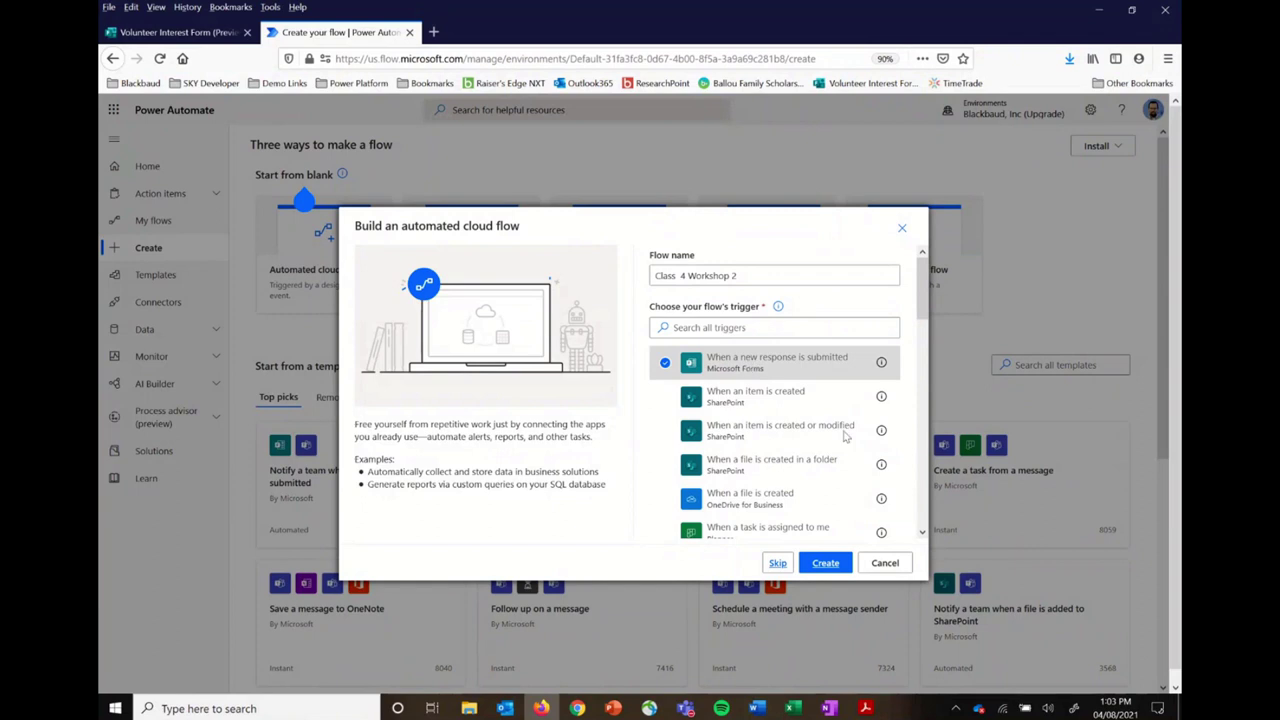
click(826, 564)
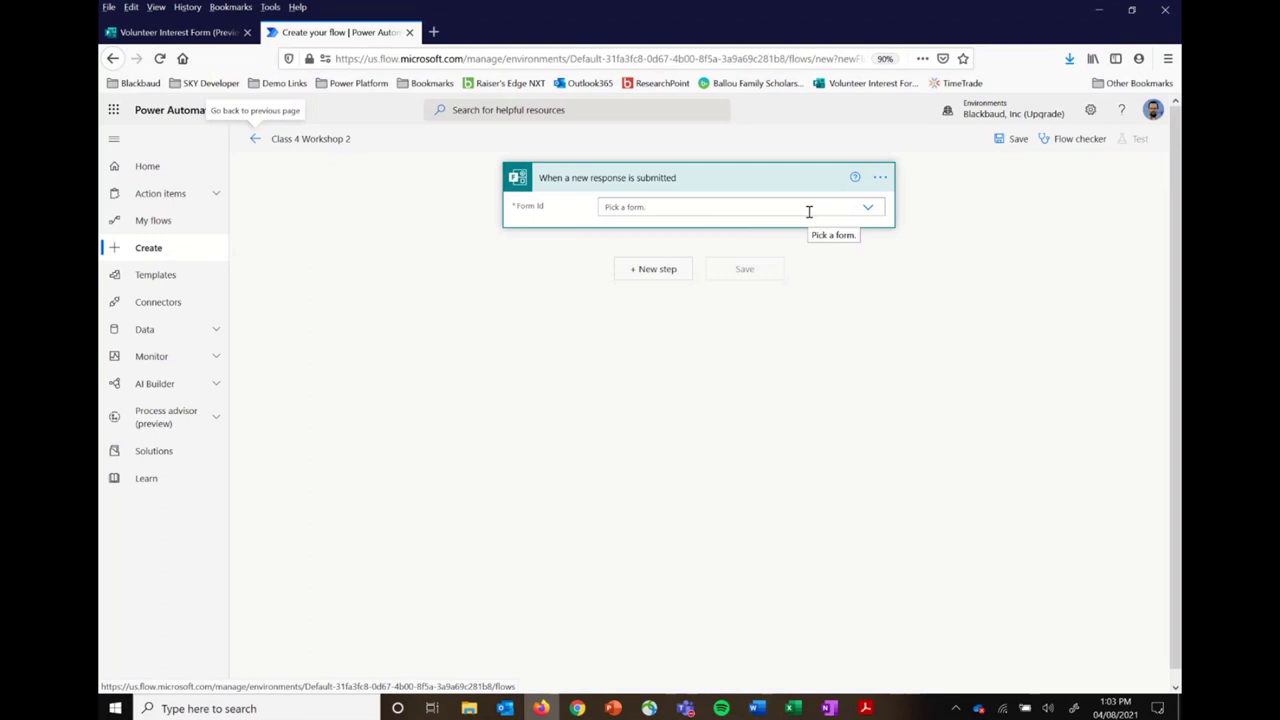
Step: Point the trigger at Volunteer Interest Form and add a Get response details action
click(870, 208)
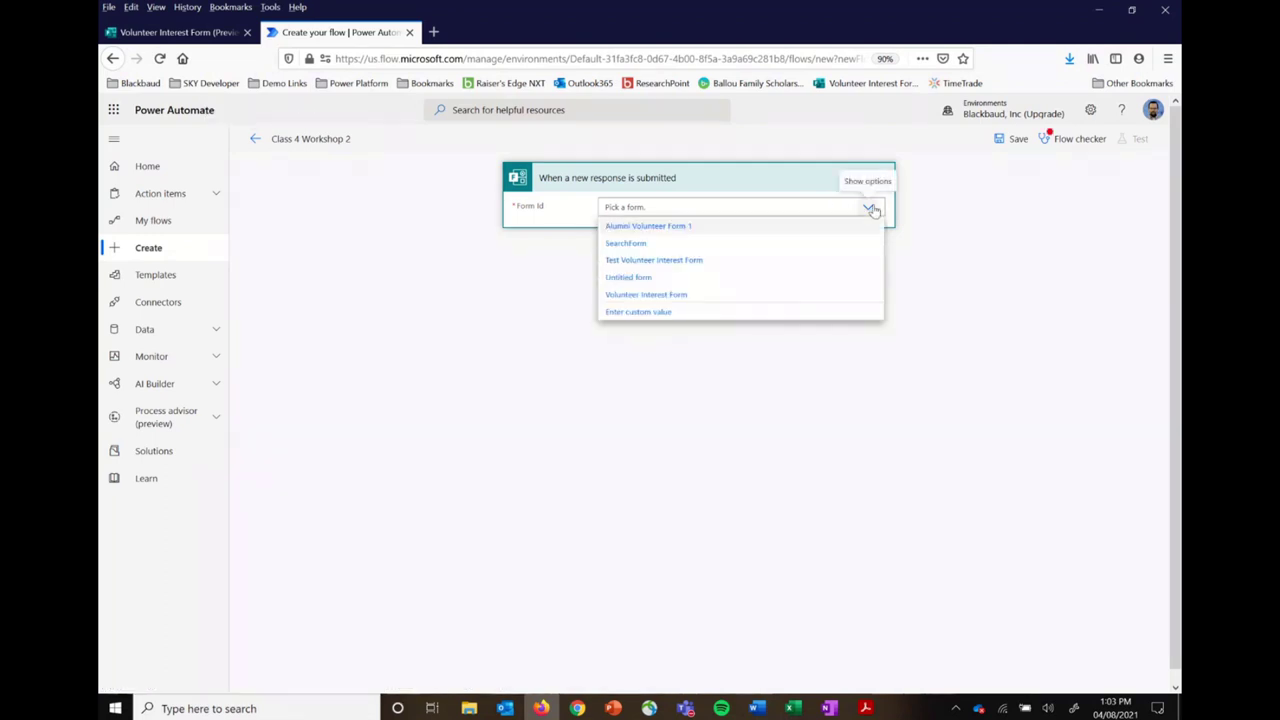
click(666, 295)
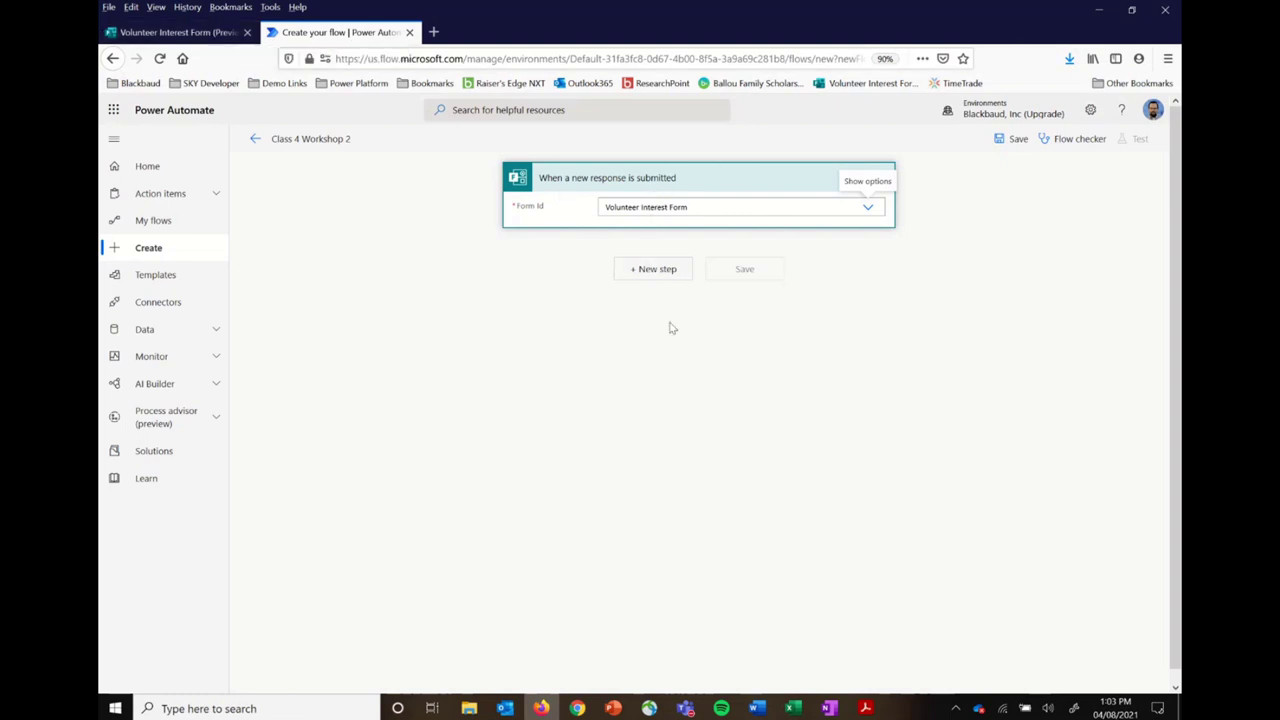
click(654, 270)
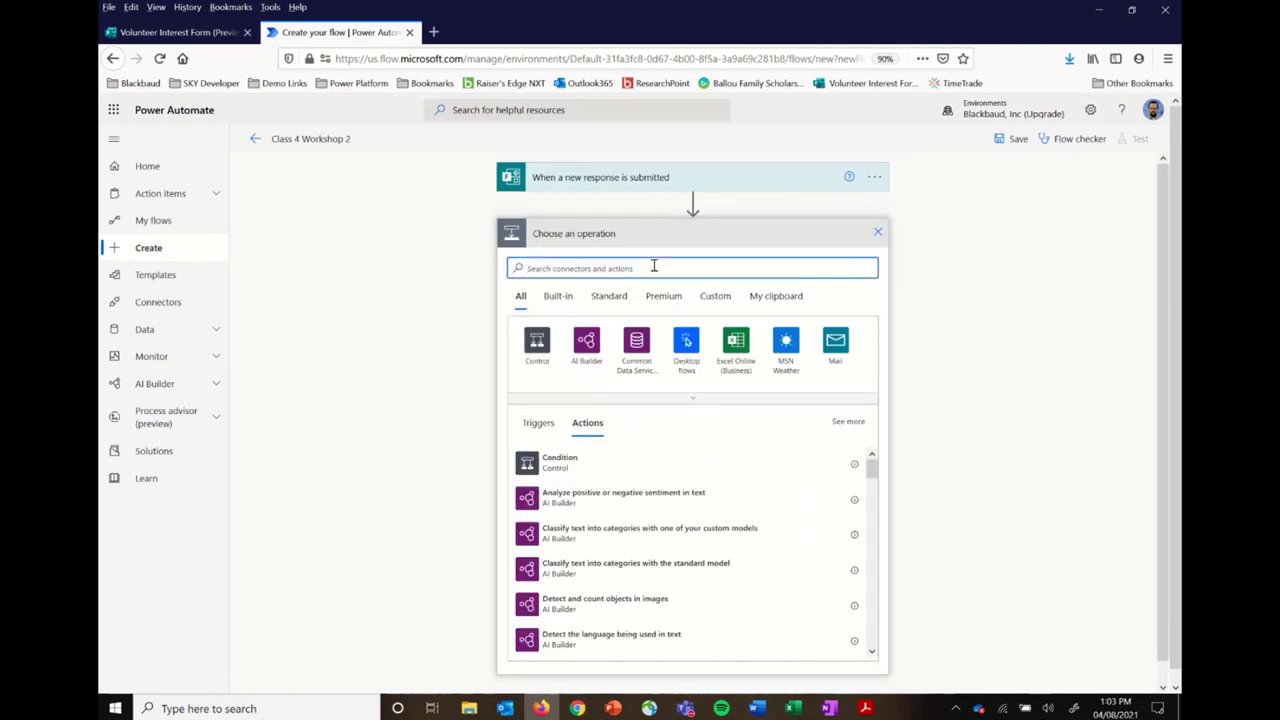
text(form)
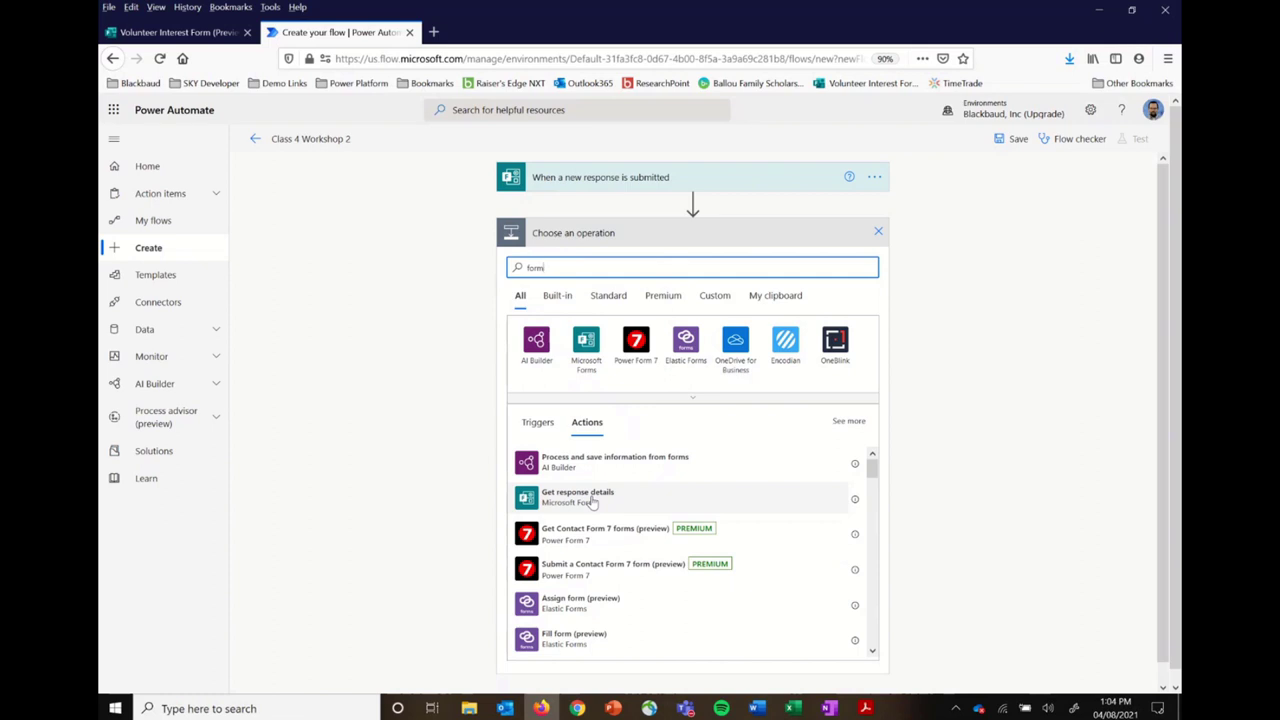
click(597, 502)
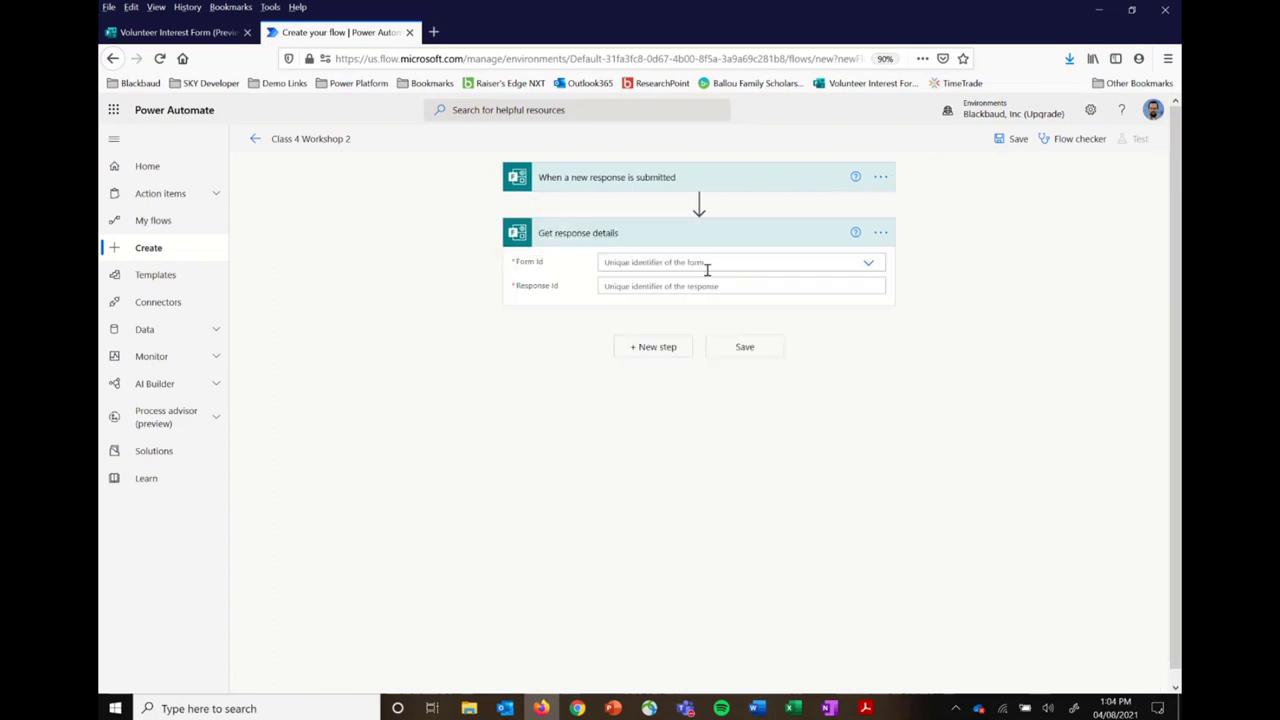
Step: Set Get response details to Volunteer Interest Form with the trigger's Response Id
click(869, 263)
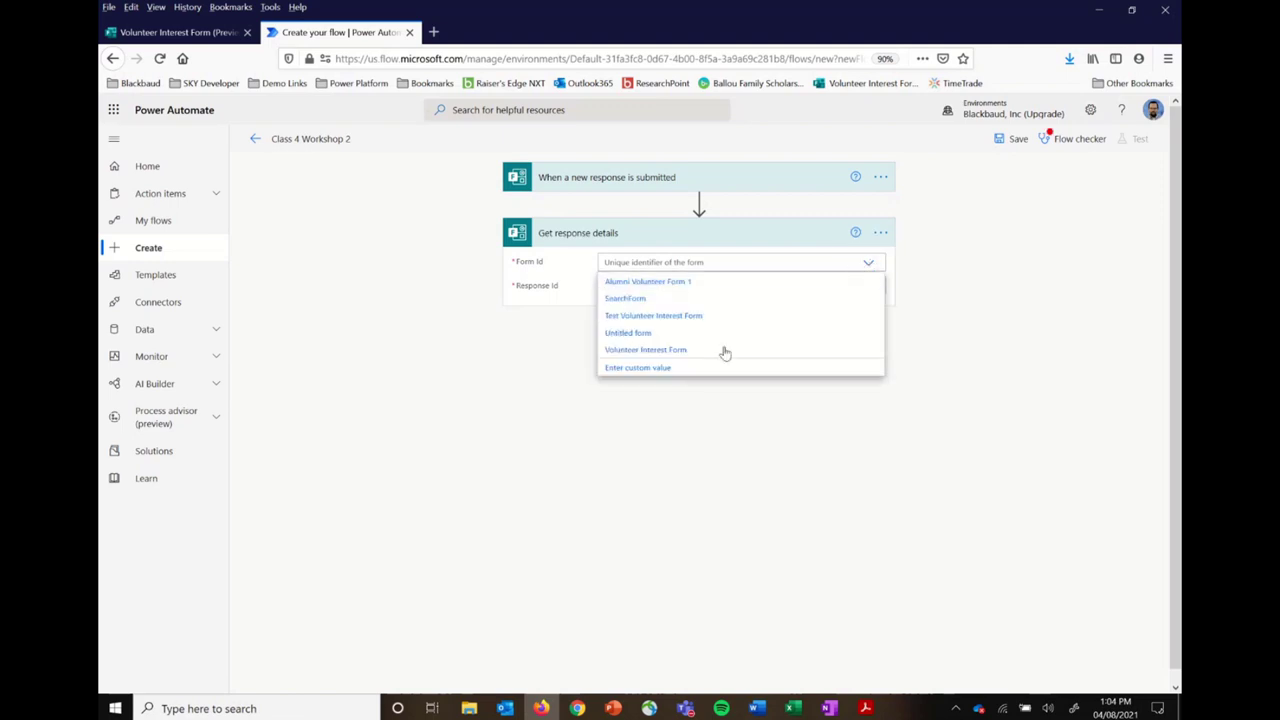
click(674, 350)
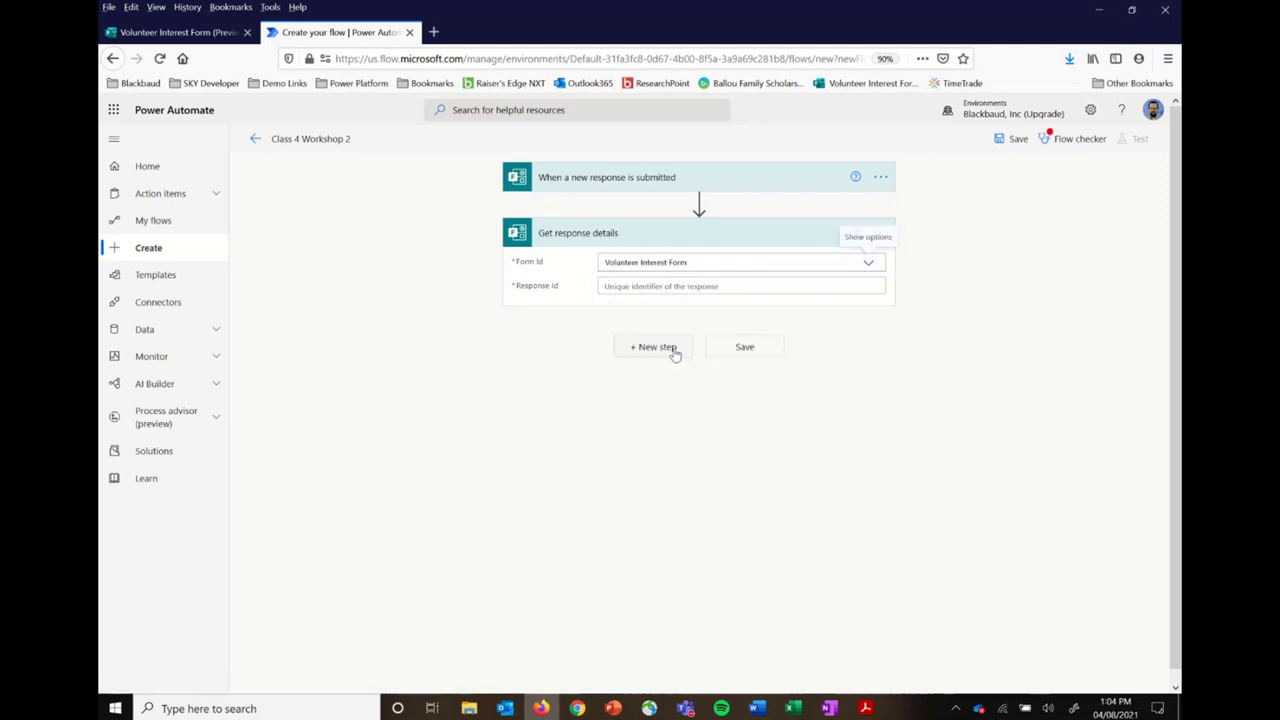
click(726, 286)
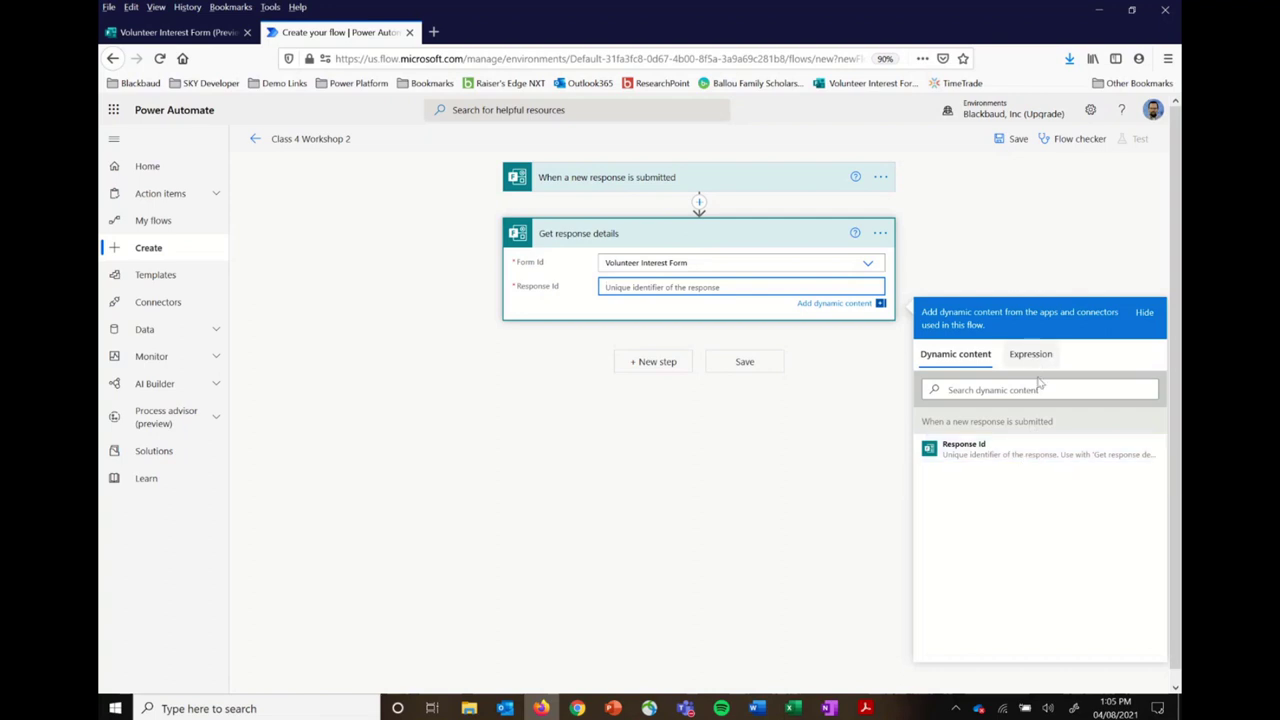
click(1012, 447)
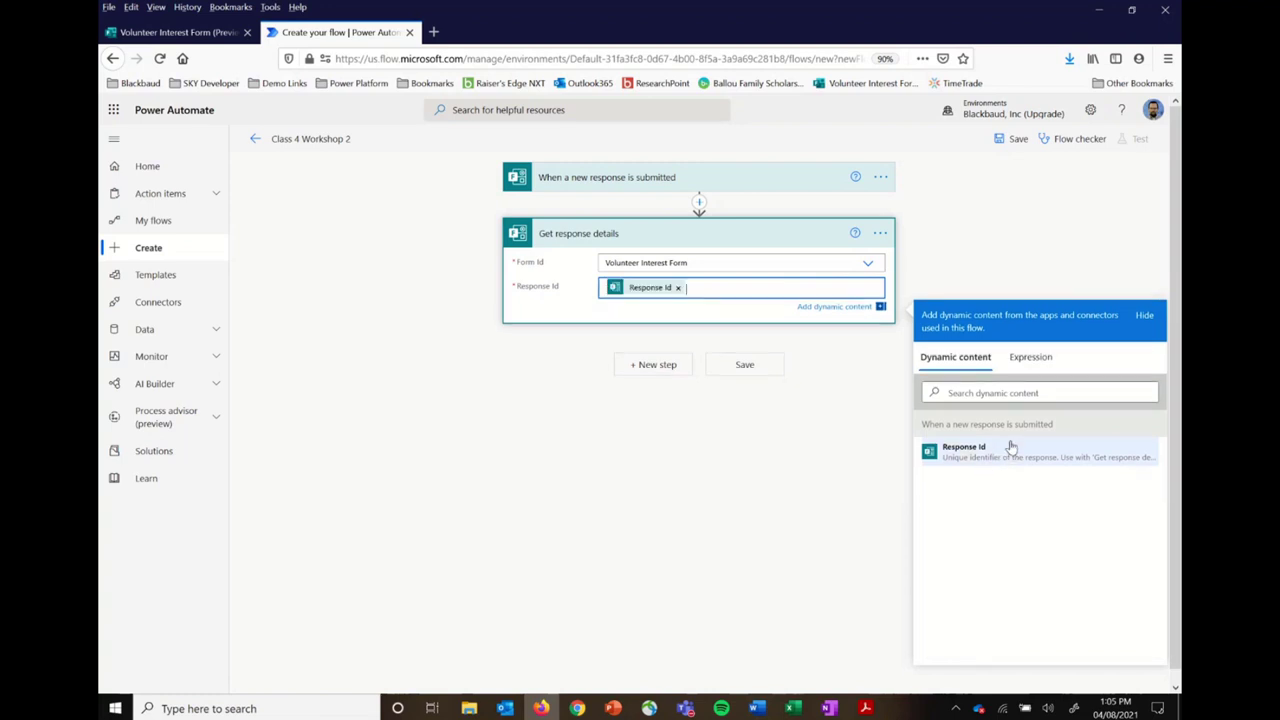
click(561, 518)
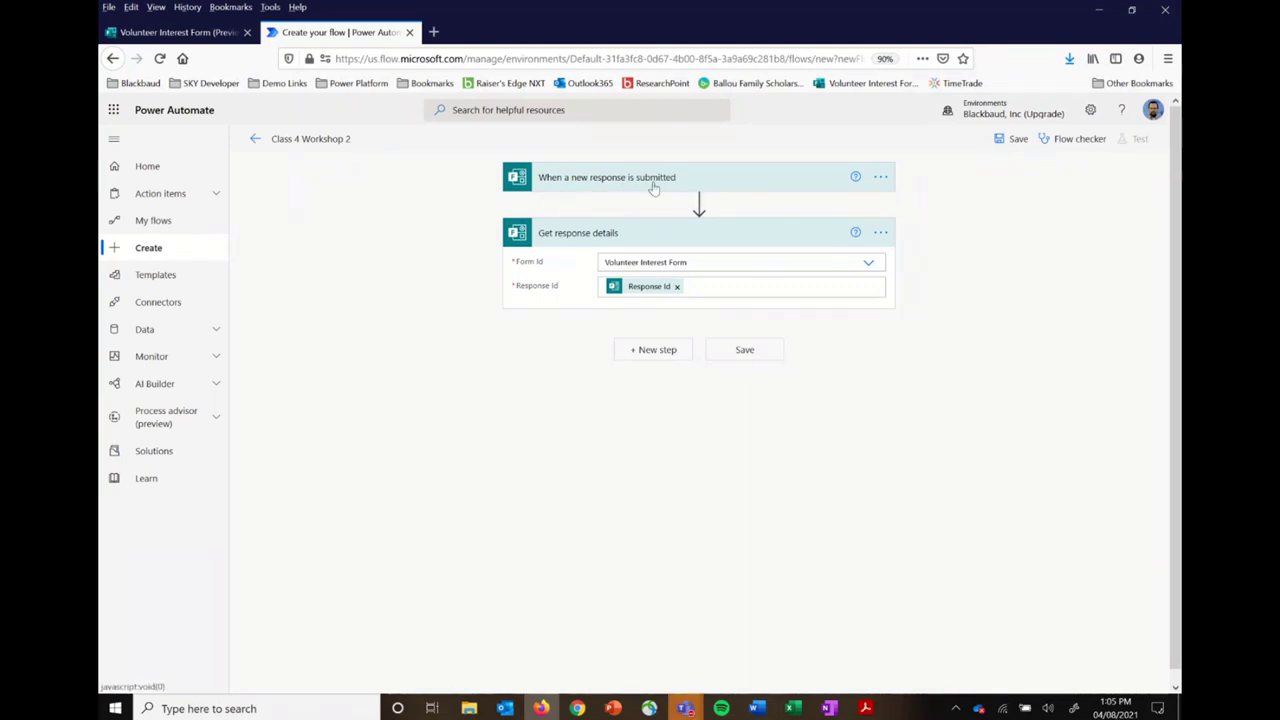
Step: Rename the trigger step to 'When somebody fills out the Volunteer Interest Form'
click(881, 178)
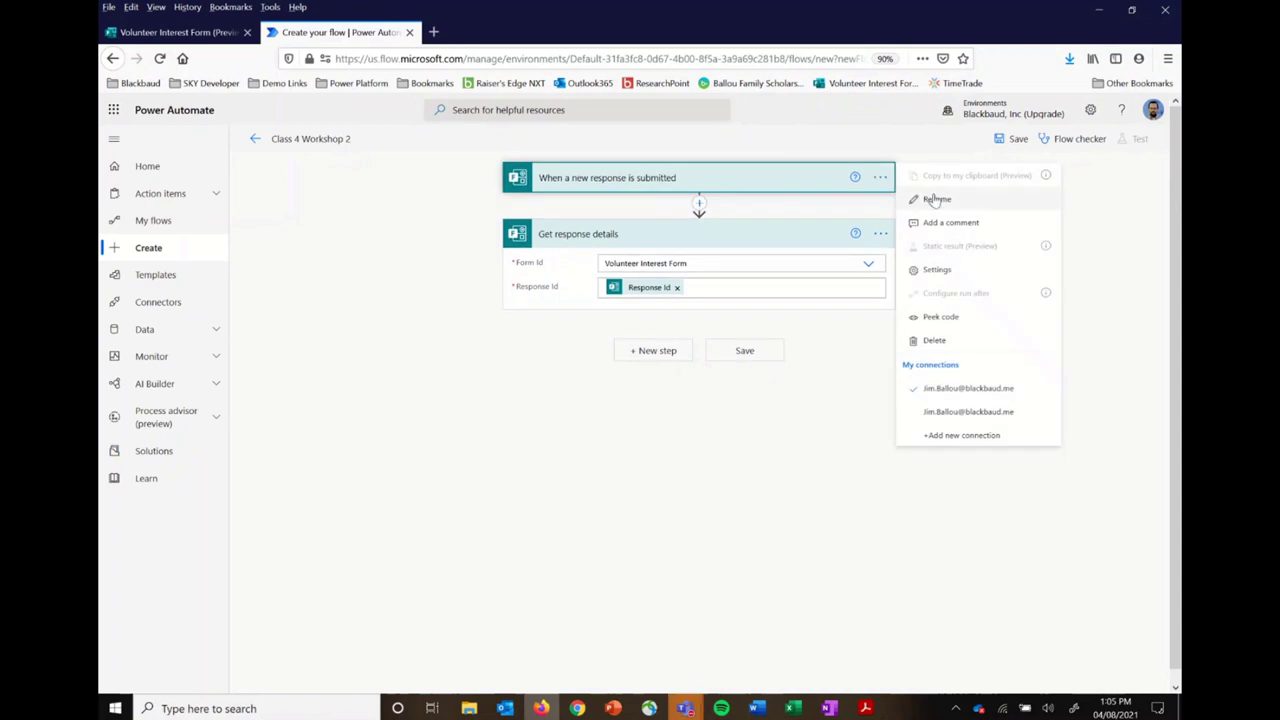
click(935, 200)
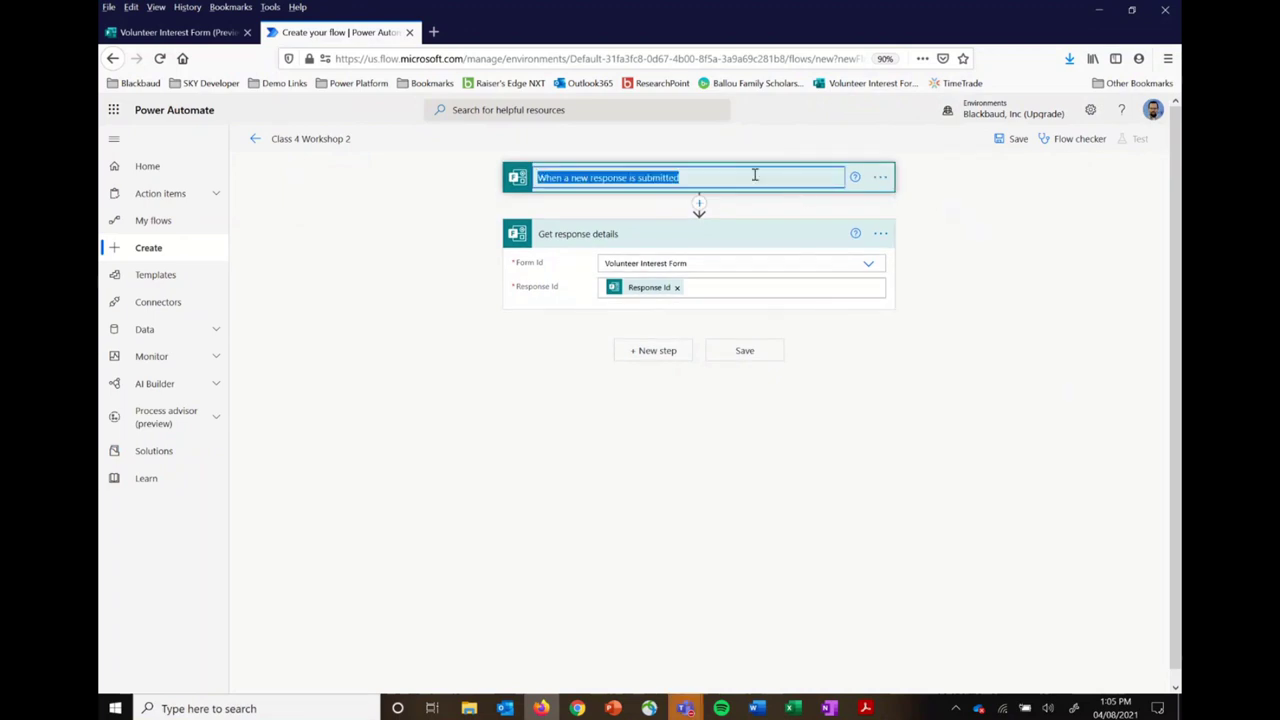
text(When dsome)
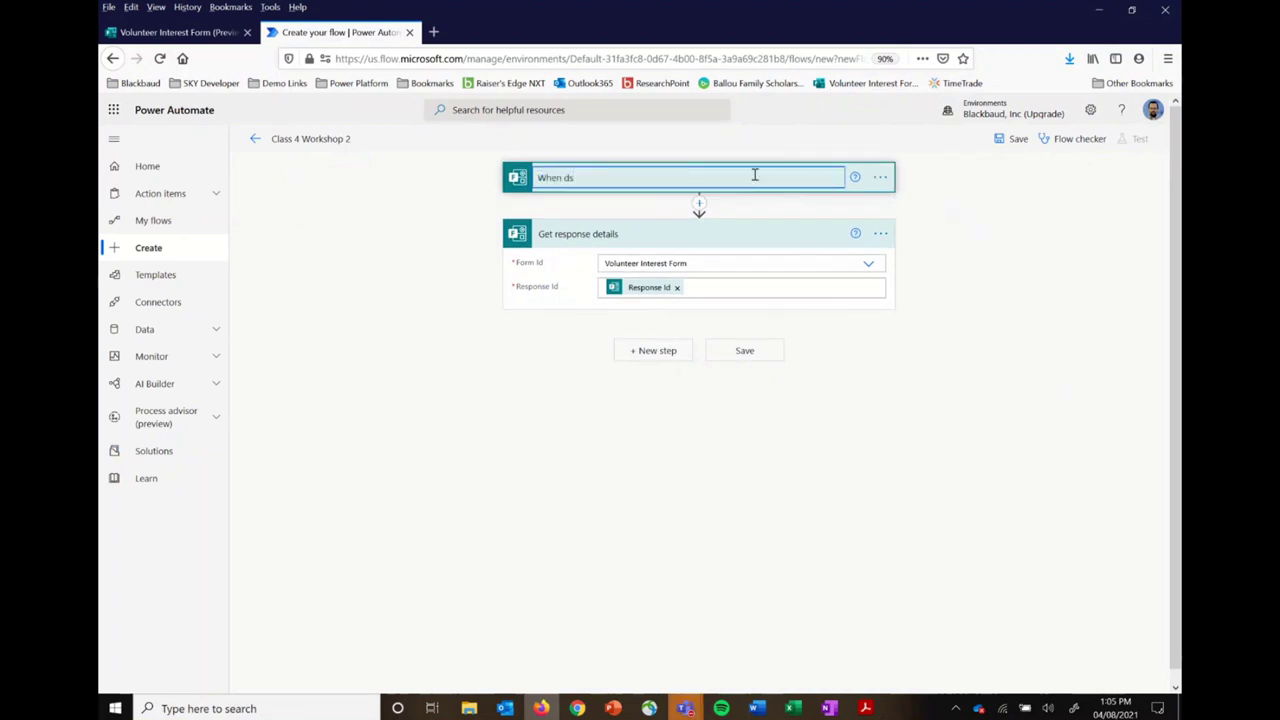
key(BackSpace)
key(BackSpace)
key(BackSpace)
key(BackSpace)
key(BackSpace)
text(somebody fills out the Volunteer Interest )
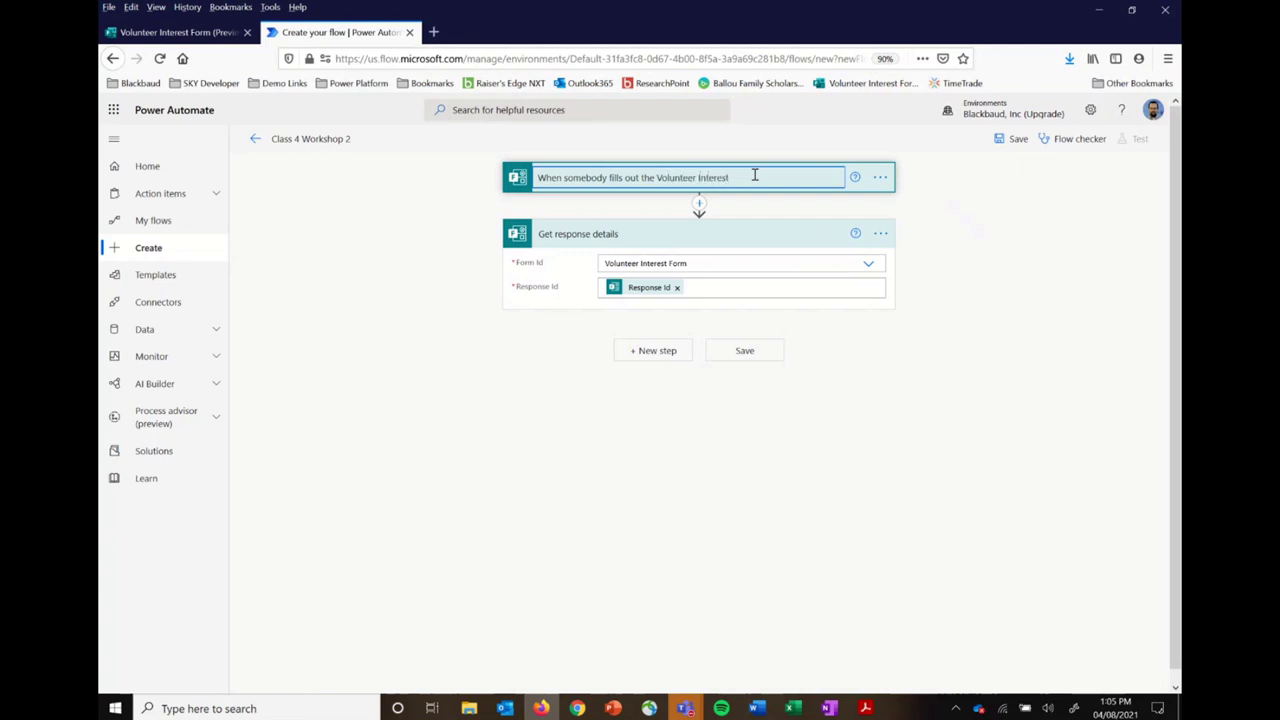
text(Form)
click(1005, 260)
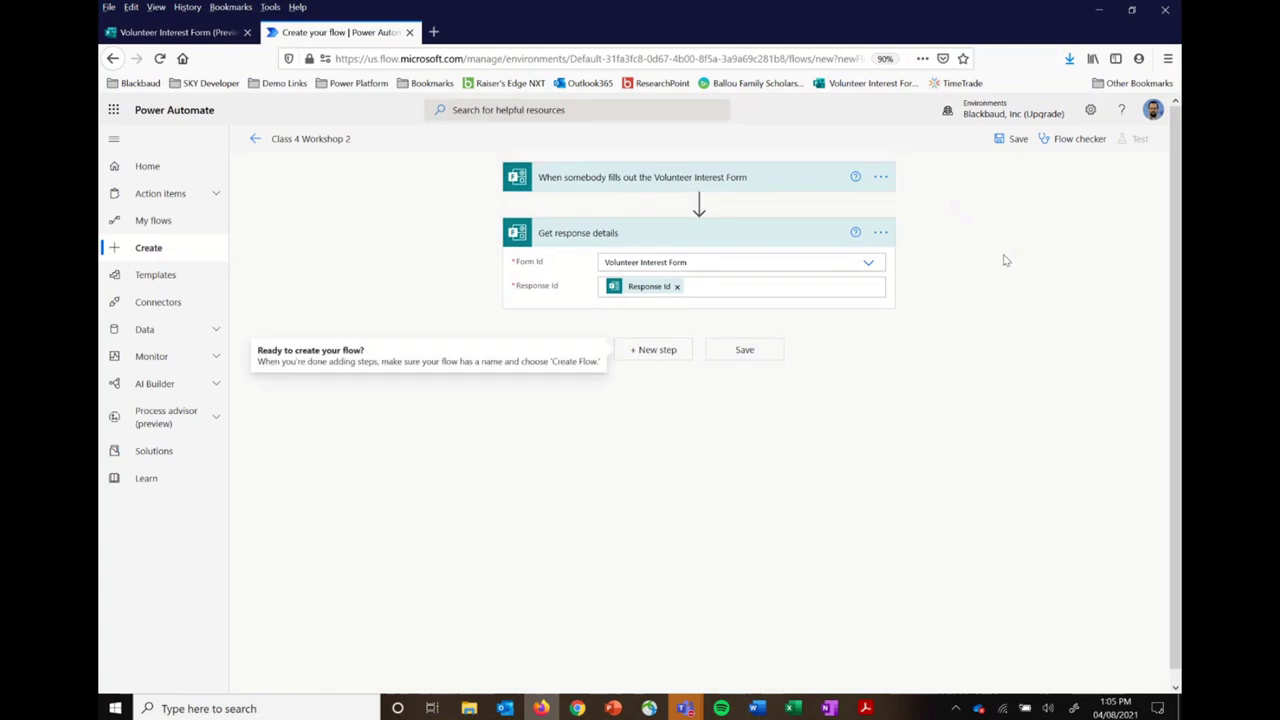
Step: Rename the response details step to 'Get the submitted data'
click(882, 234)
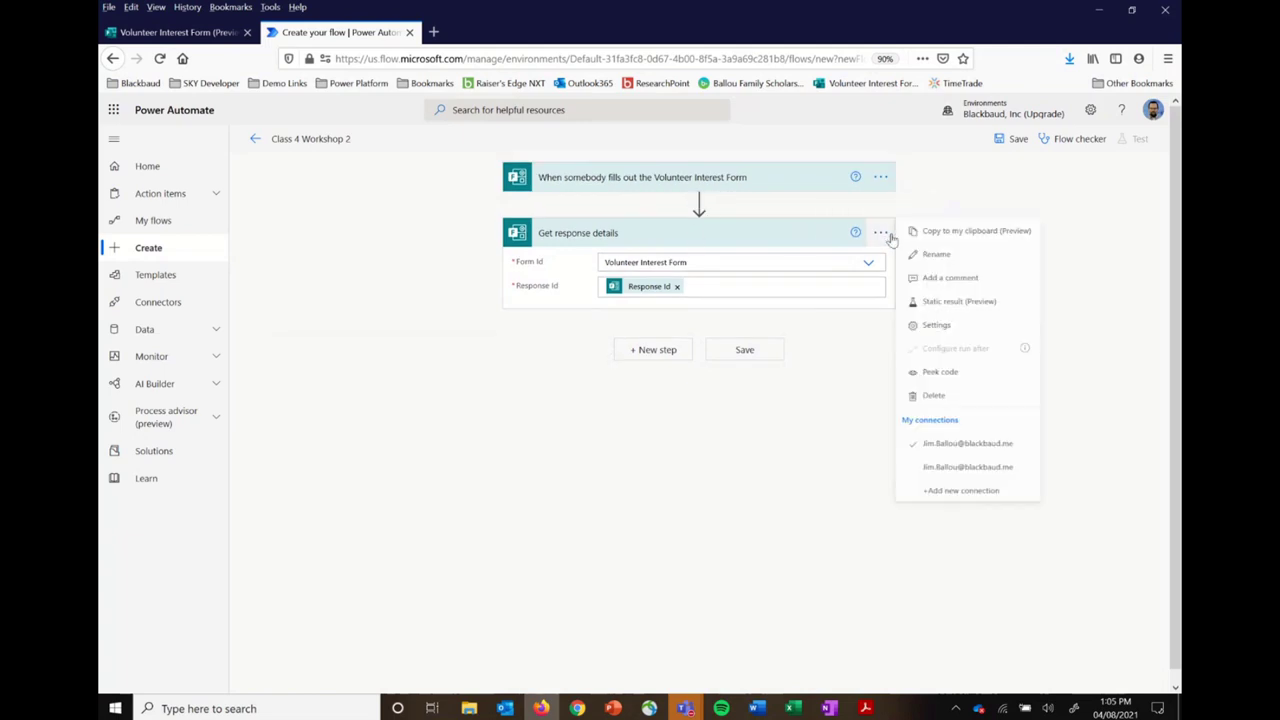
click(934, 254)
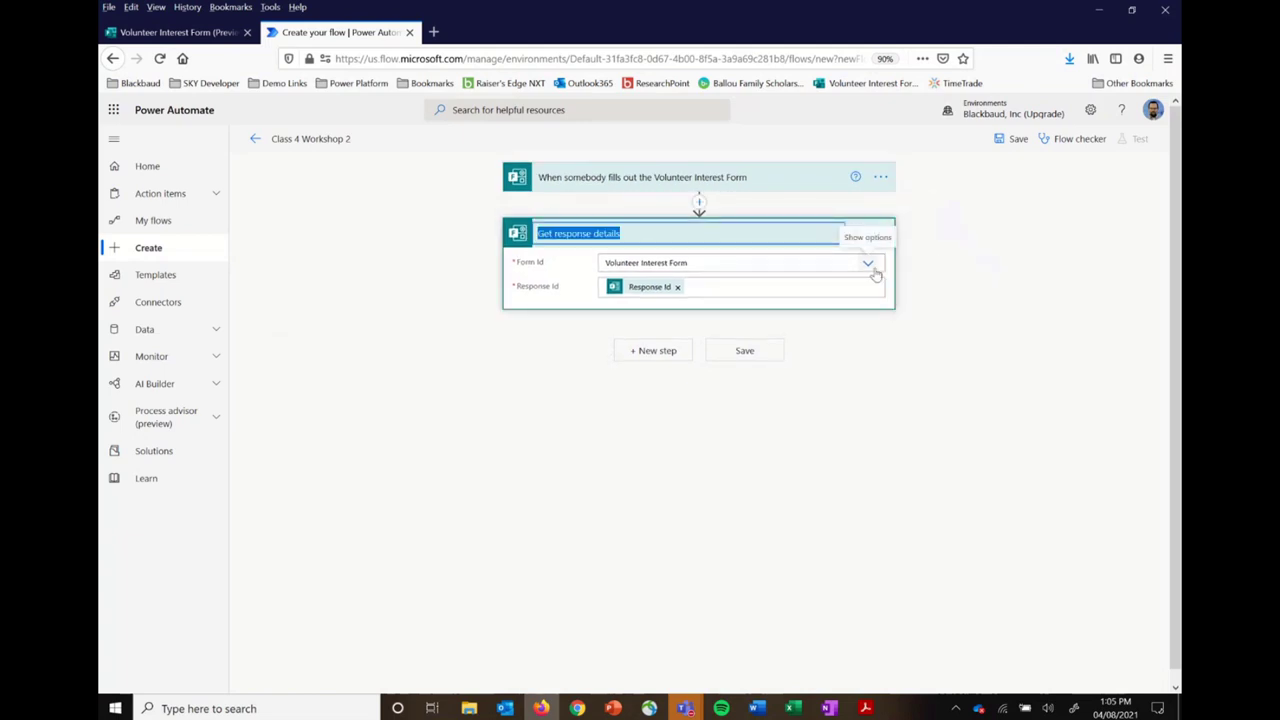
text(Get the submitted data)
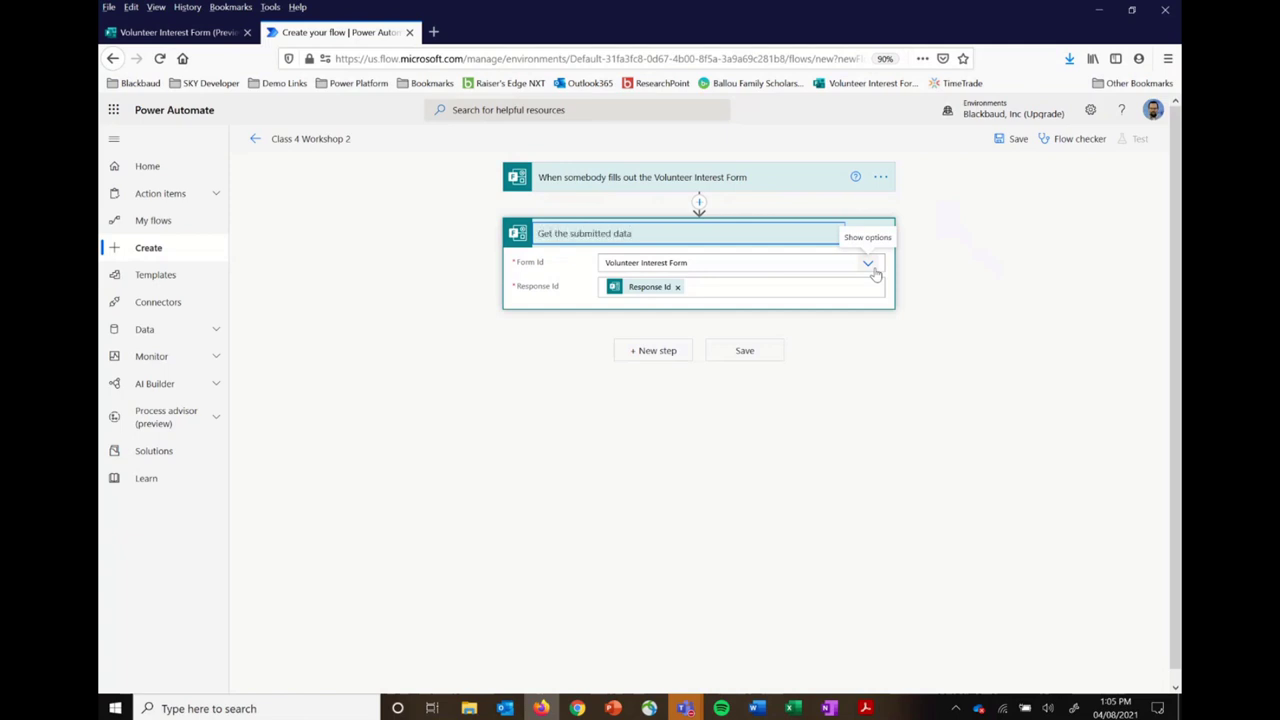
click(949, 308)
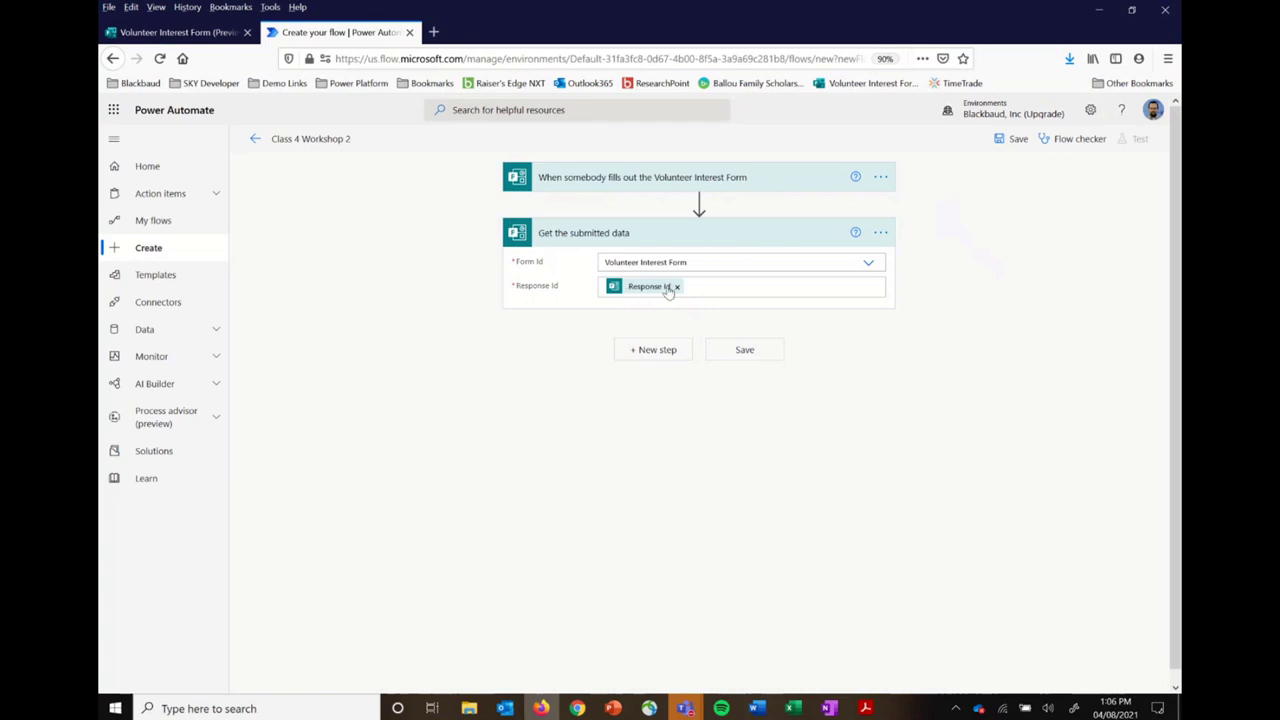
Step: Add a new step and search its operations for 'blackb'
mouse_move(661, 298)
click(658, 350)
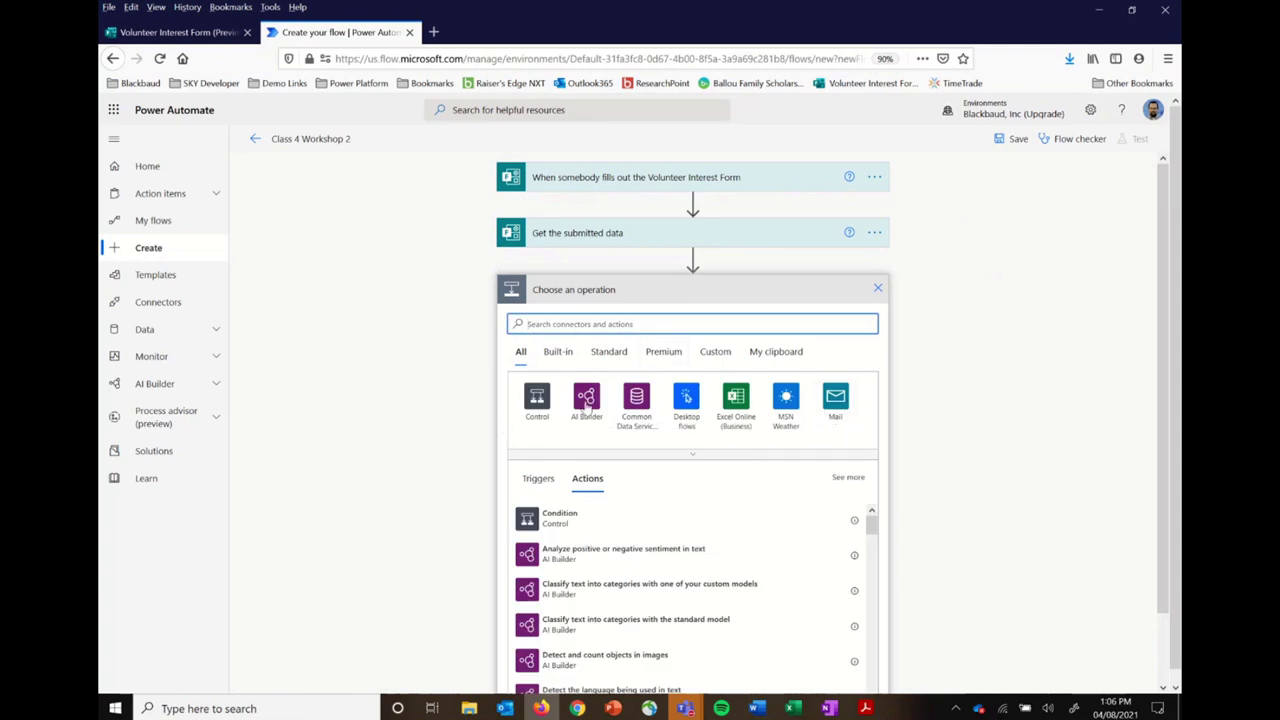
click(617, 324)
text(blackb)
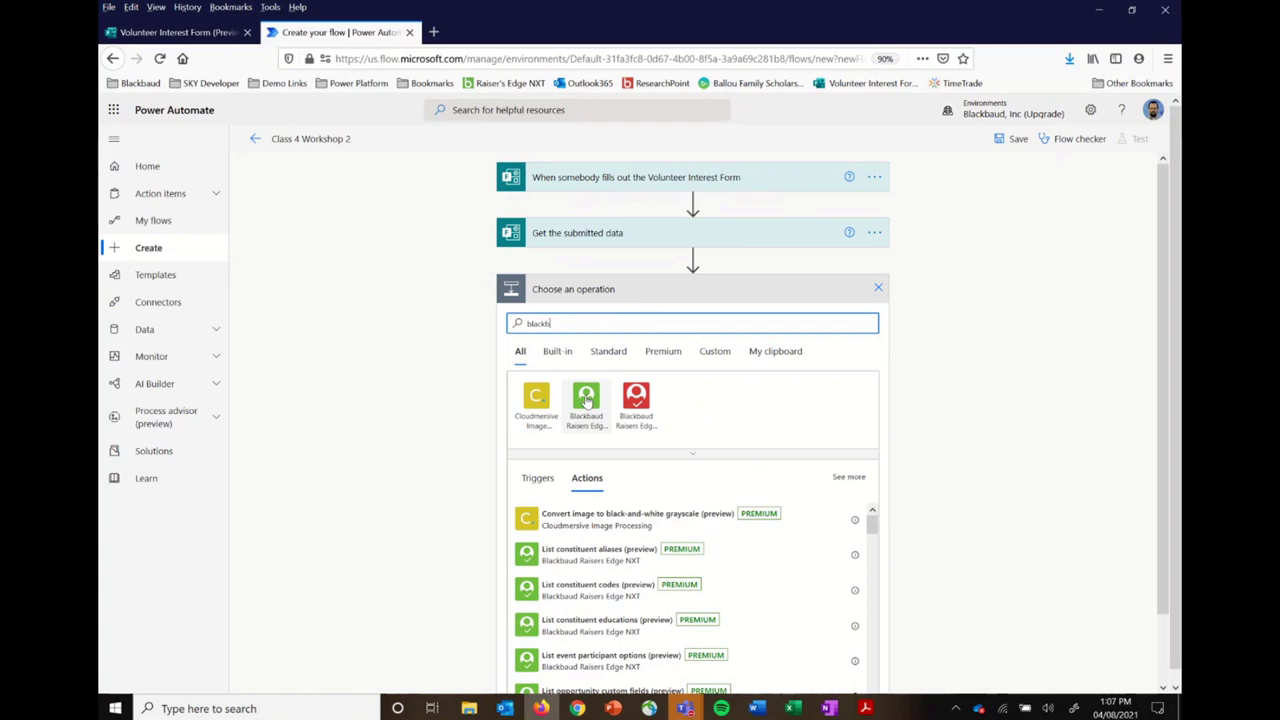
Step: Choose the Blackbaud Raisers Edge NXT connector and browse its Create and Get actions
click(586, 400)
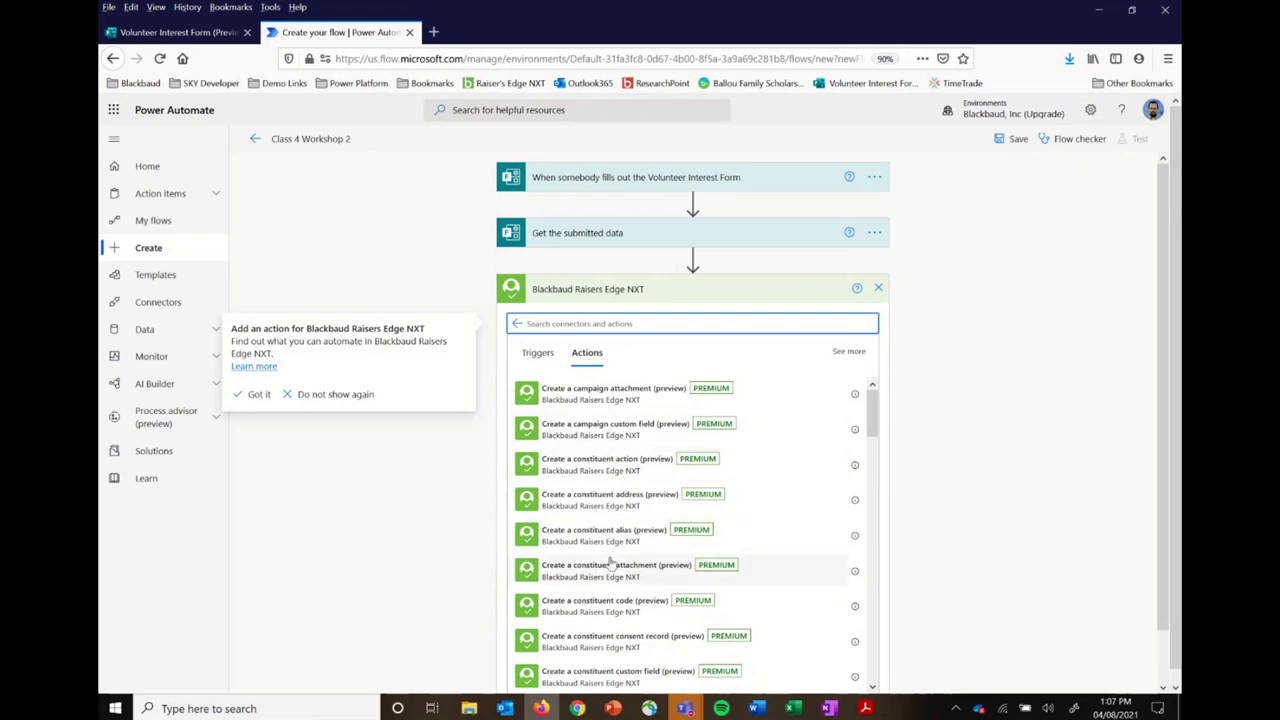
scroll(610, 562, down, 5)
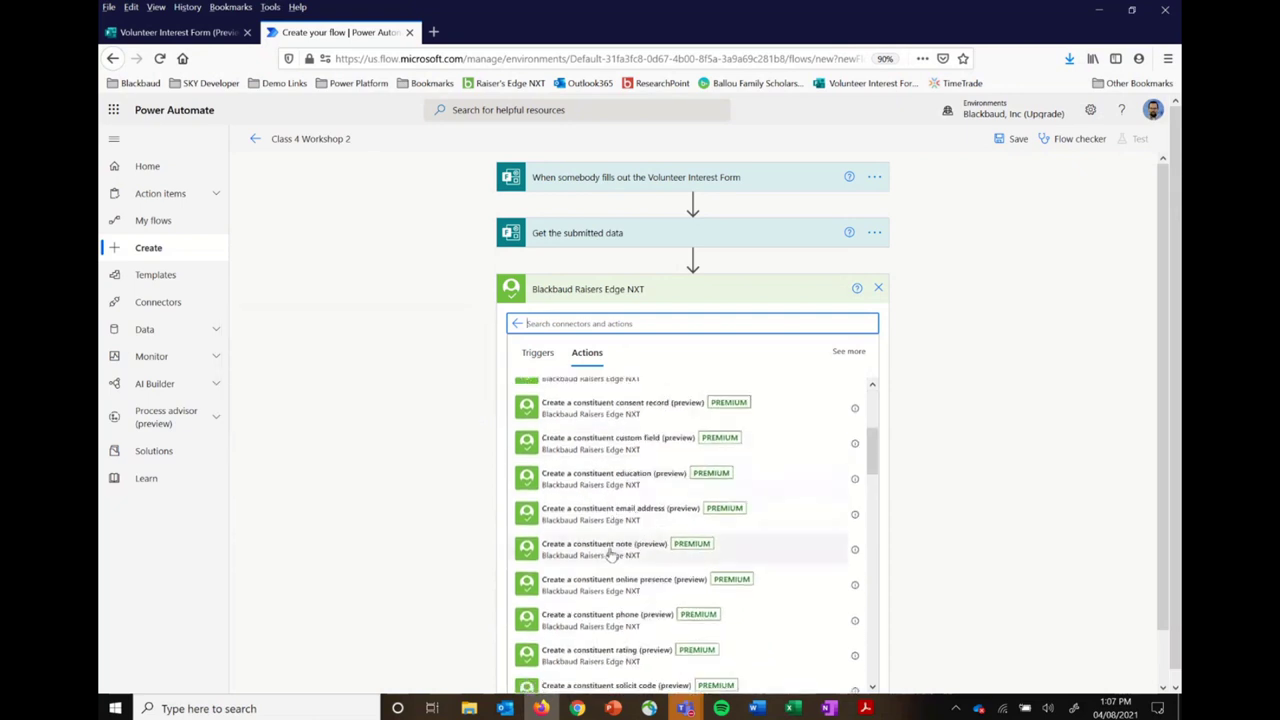
scroll(610, 556, down, 10)
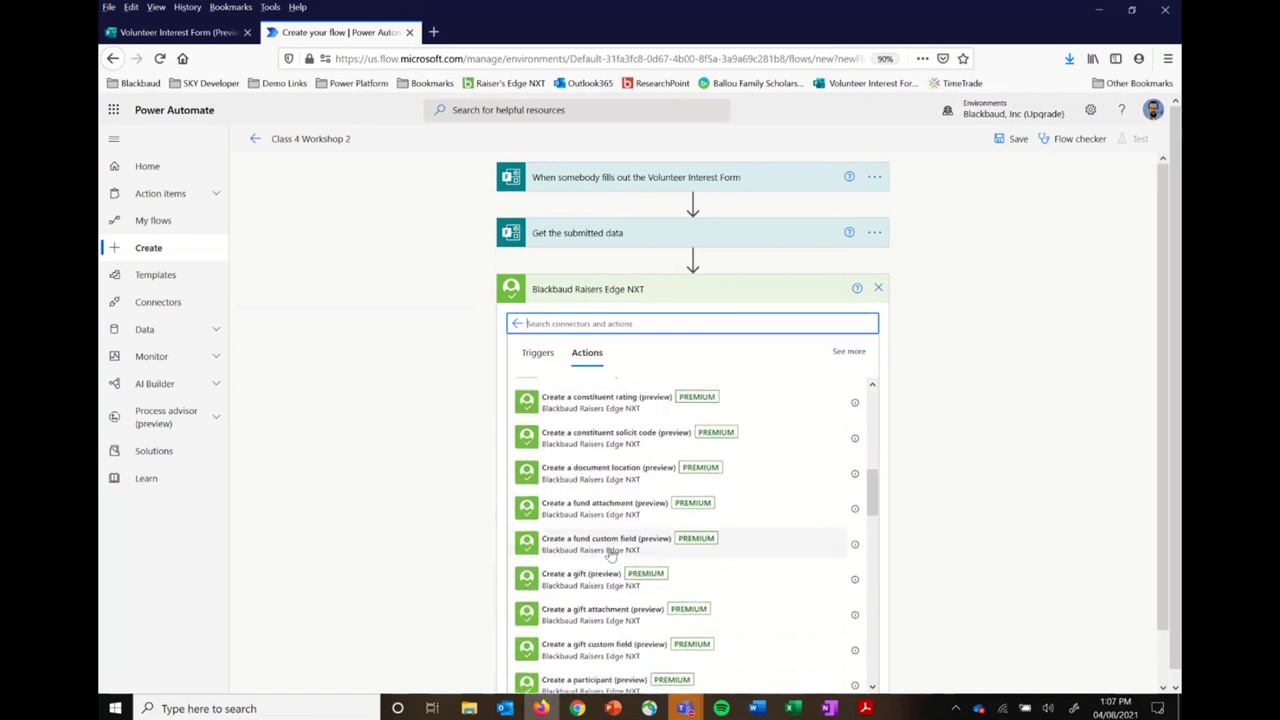
scroll(610, 556, down, 10)
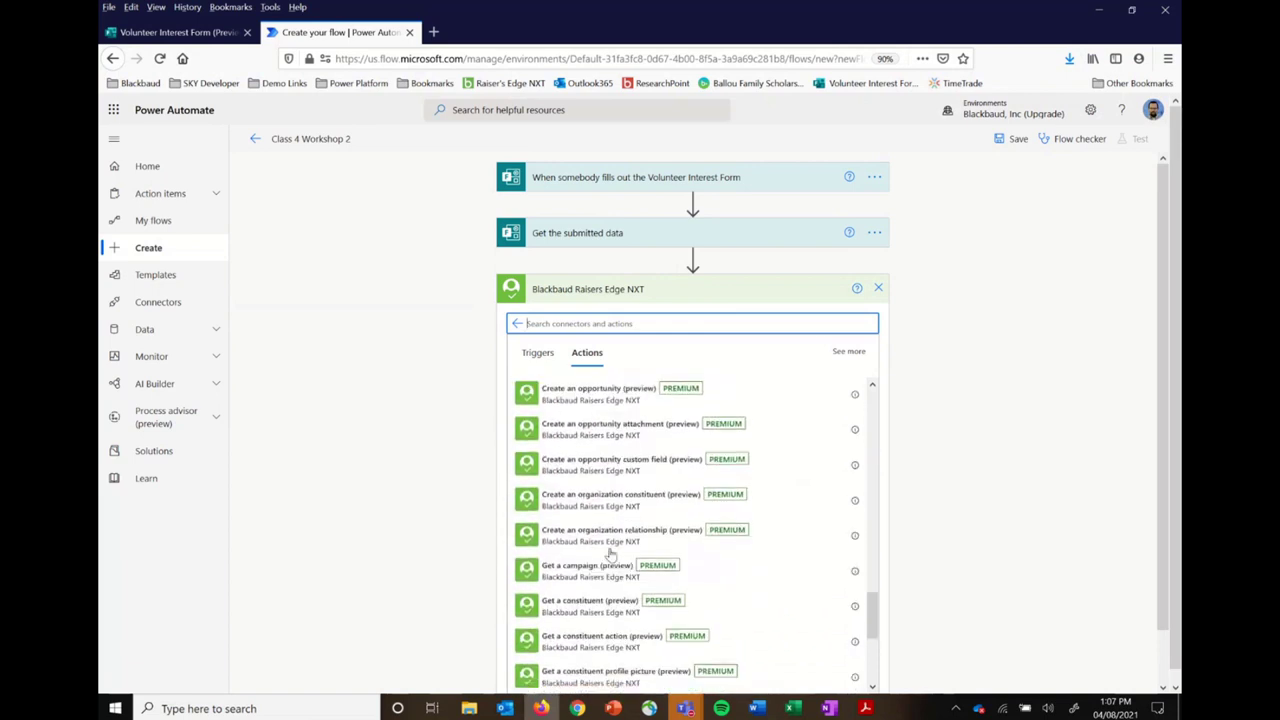
scroll(610, 556, down, 5)
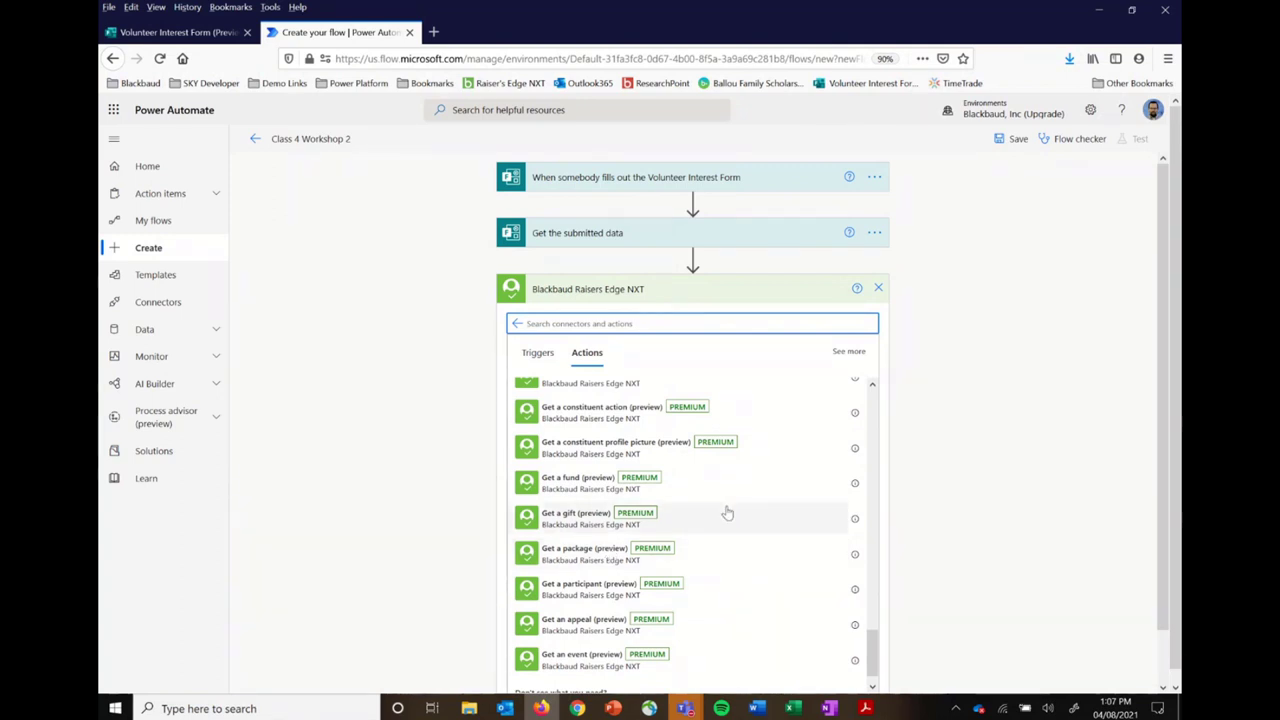
scroll(727, 513, up, 15)
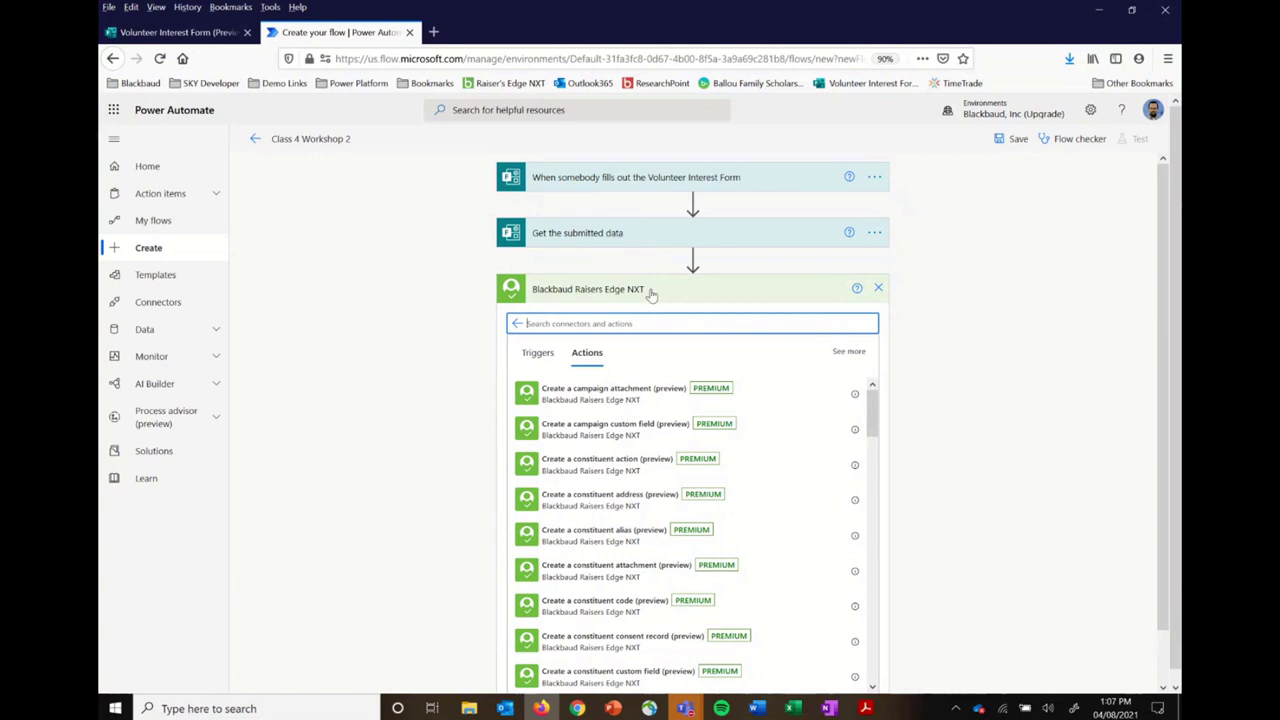
Step: Add Raiser's Edge NXT 'Search for a constituent (preview)' as the flow's third step
text(search)
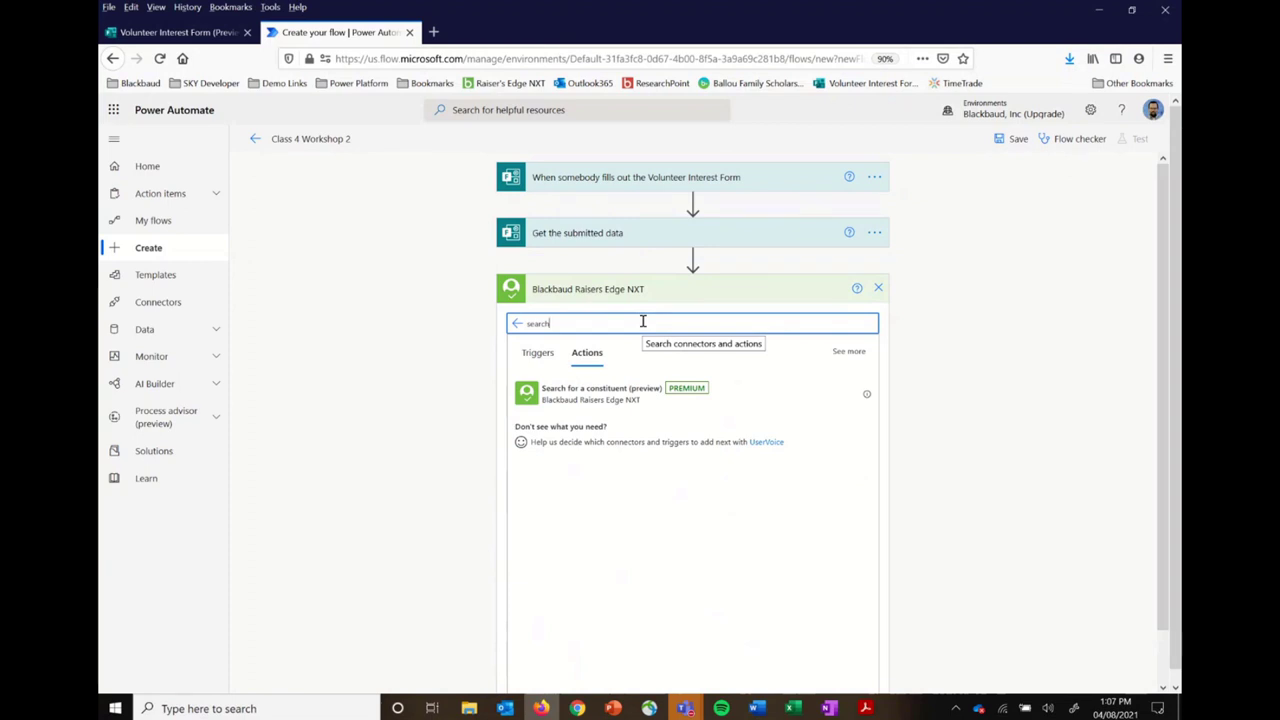
click(608, 392)
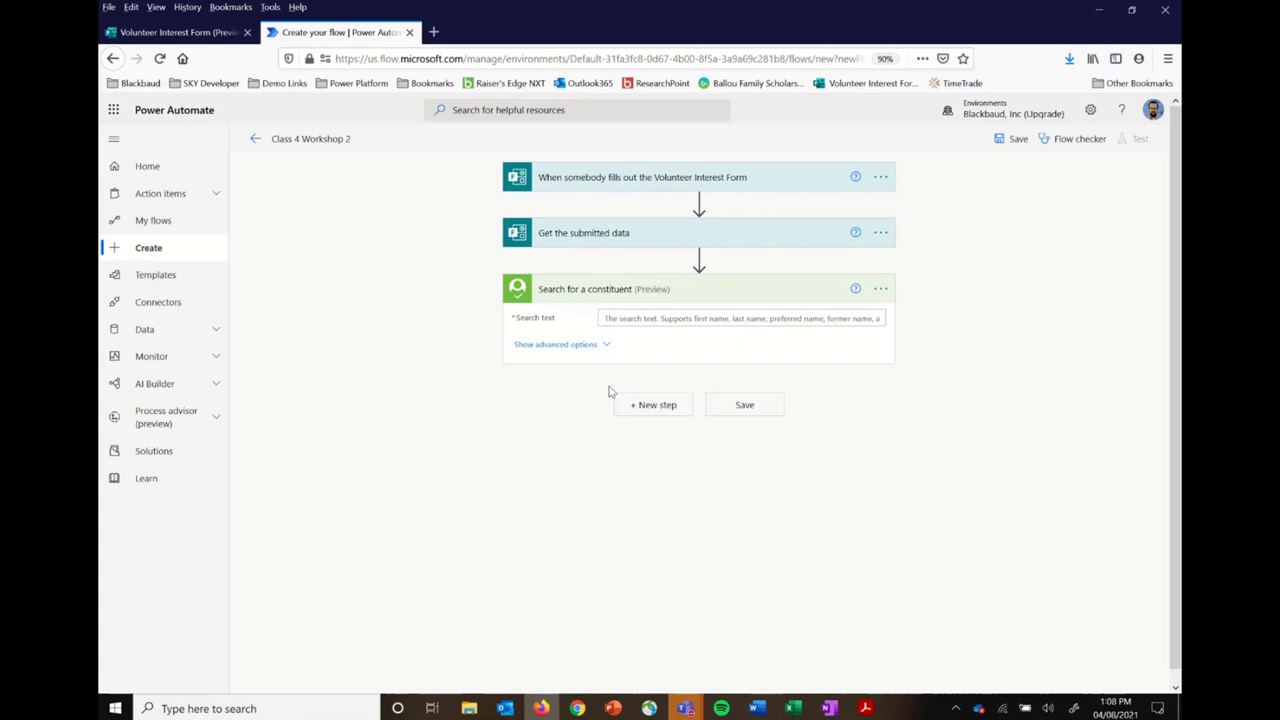
Step: Fill the constituent Search text with the form's First Name and Last Name dynamic values
click(806, 317)
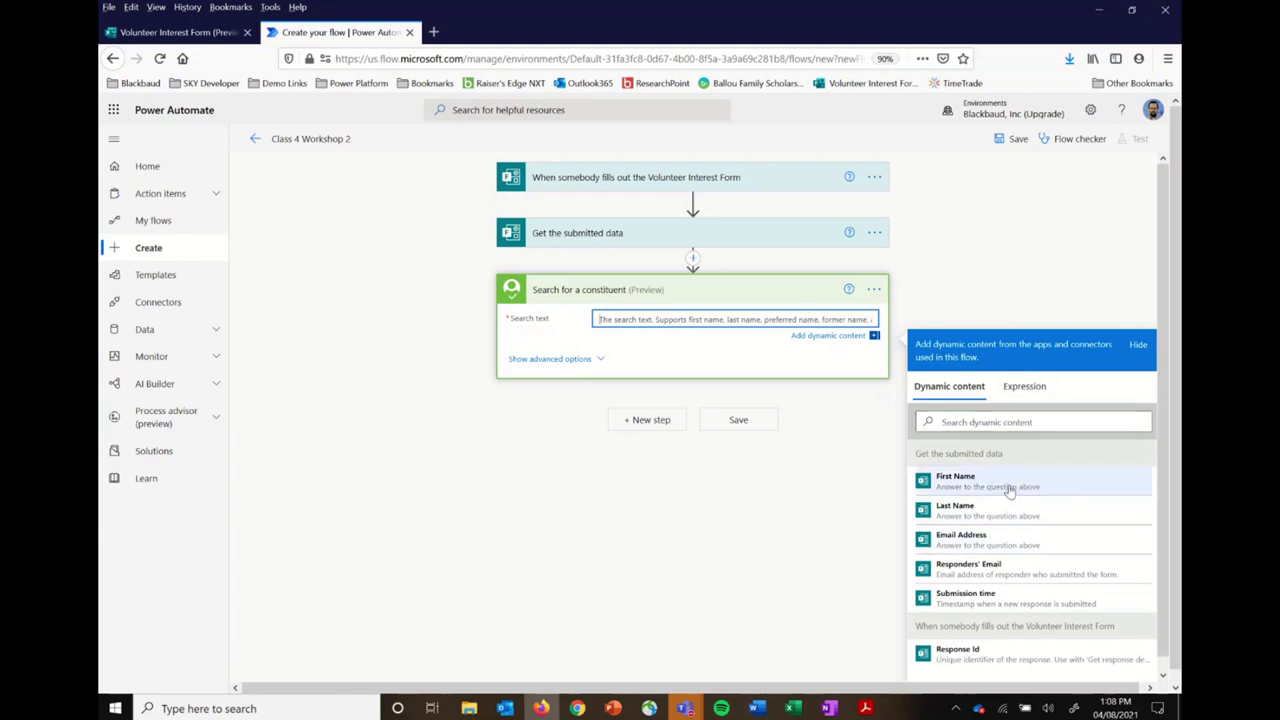
click(1003, 489)
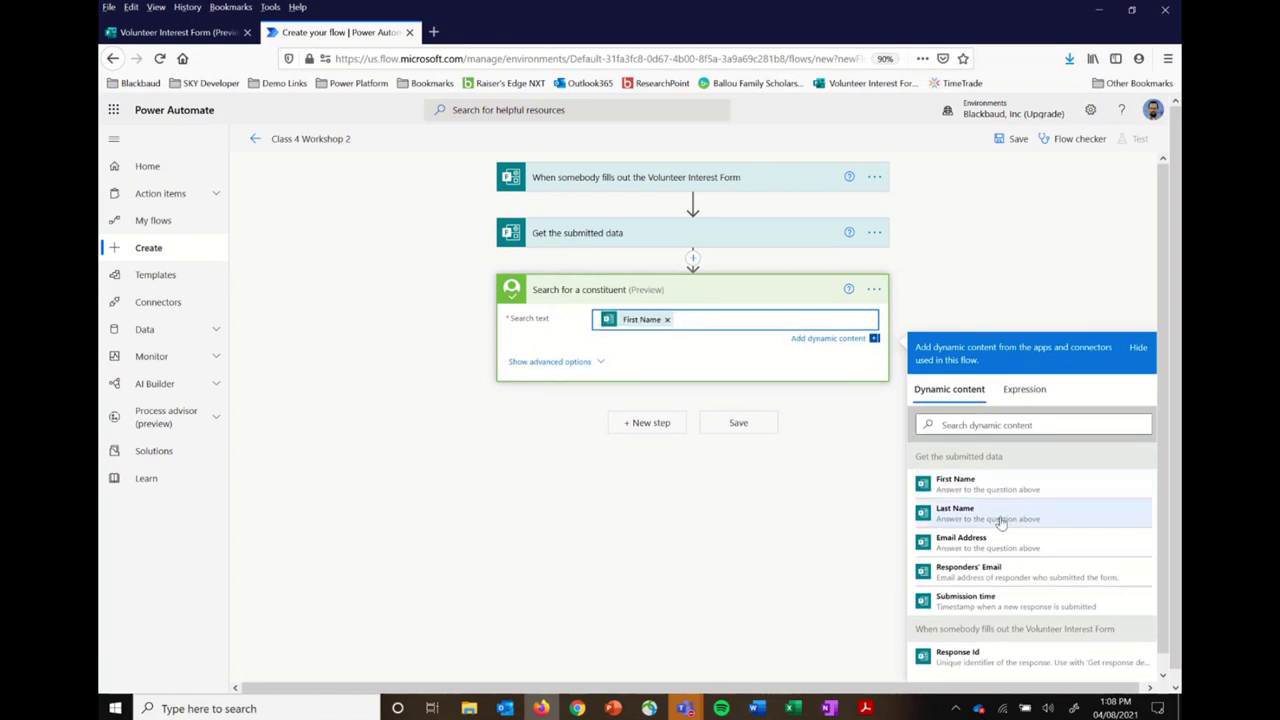
click(1000, 522)
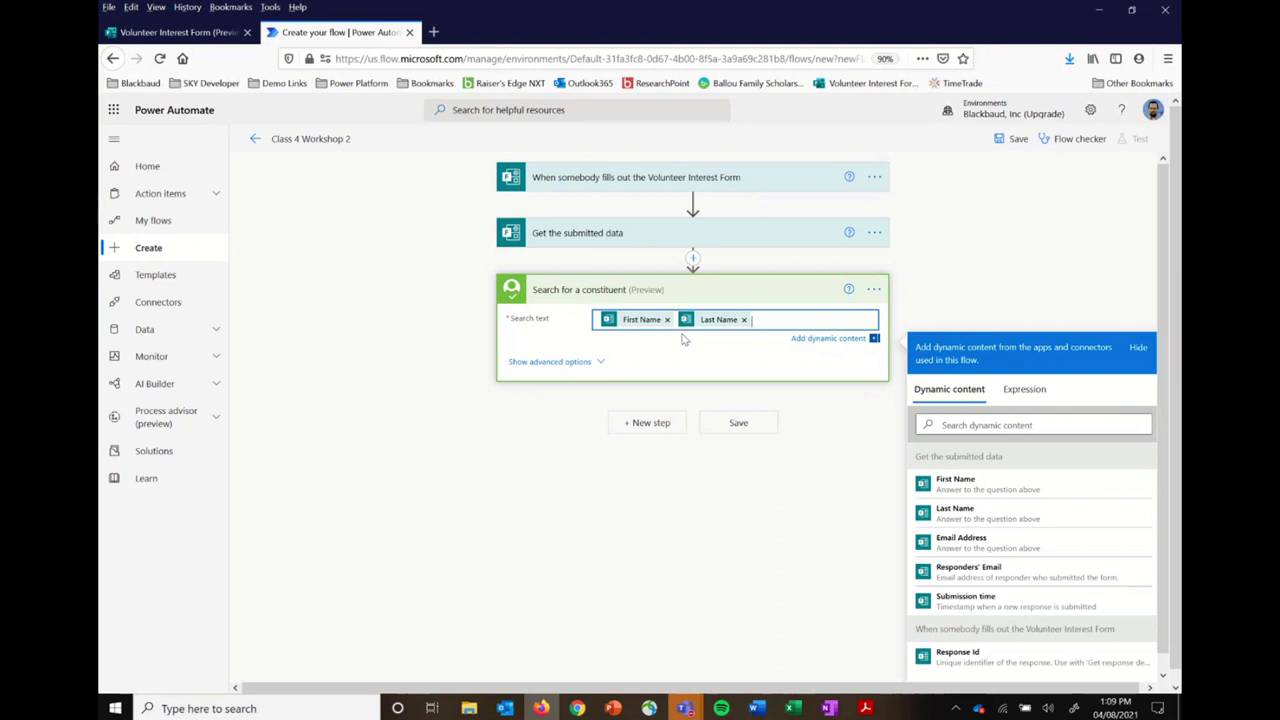
Step: Retitle the Search for a constituent step 'Look up the record based on form data'
click(874, 289)
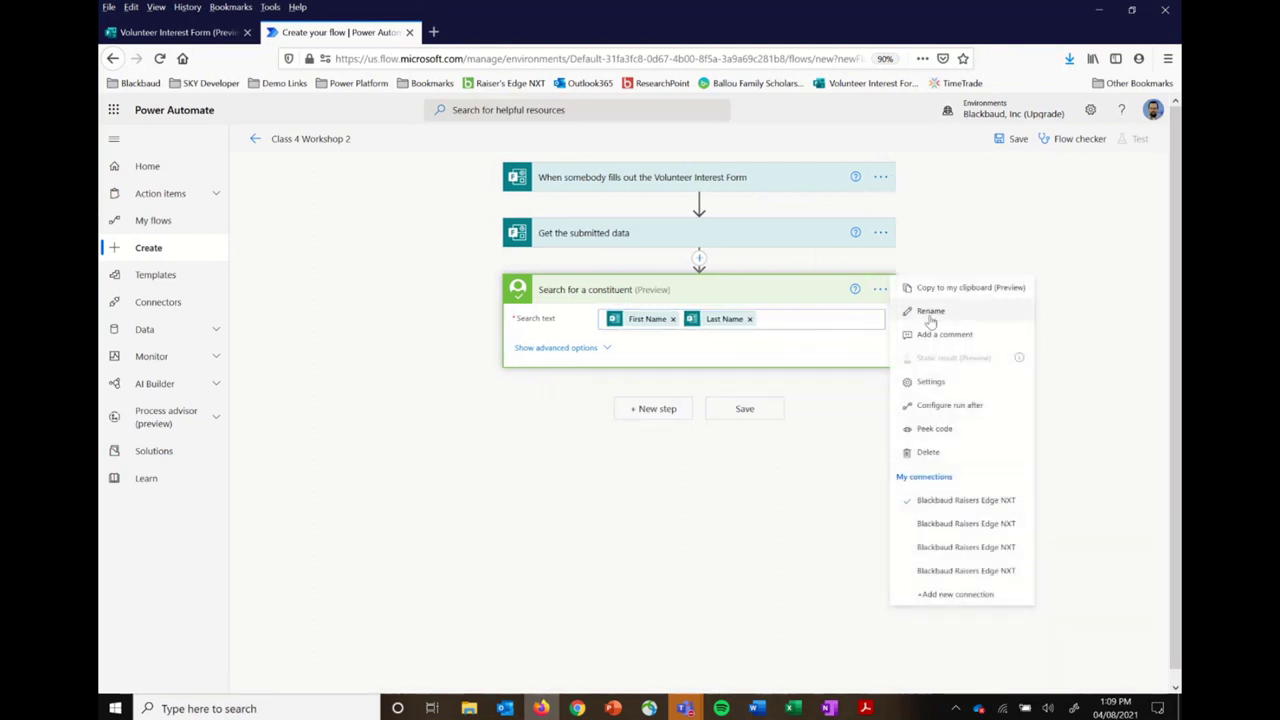
click(946, 318)
text(L)
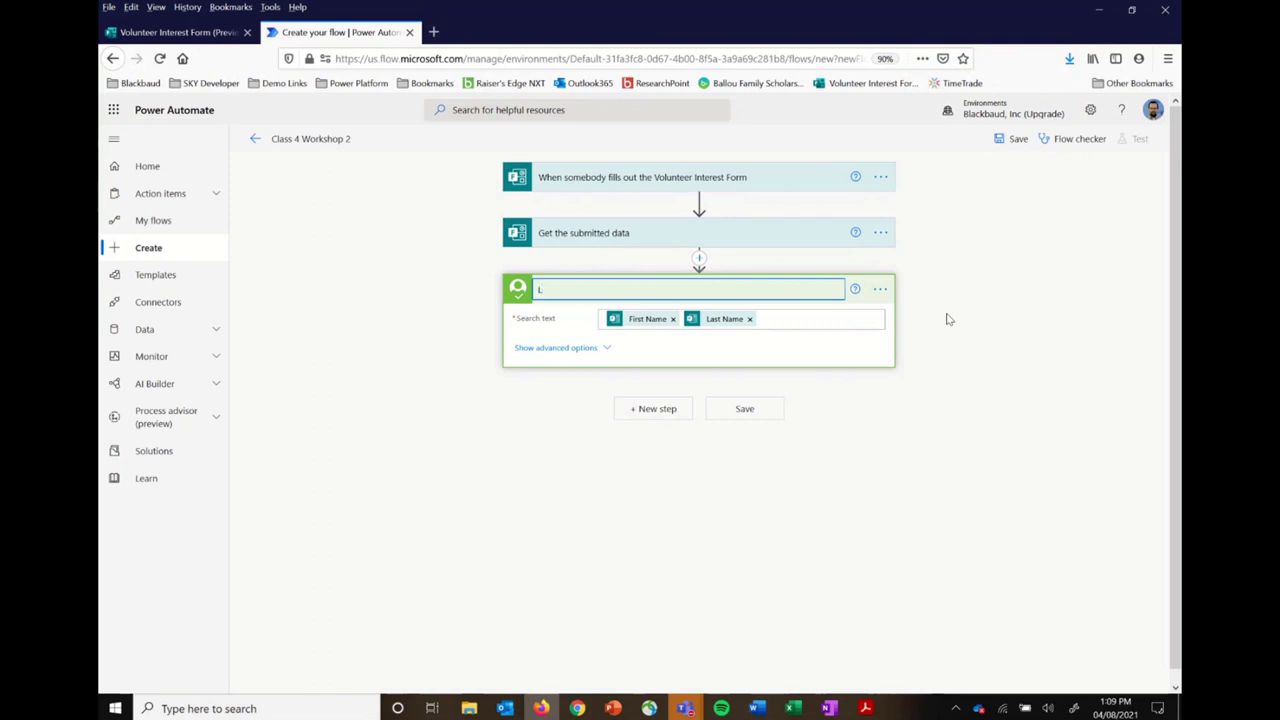
text(ook up the record based on form data)
click(1080, 383)
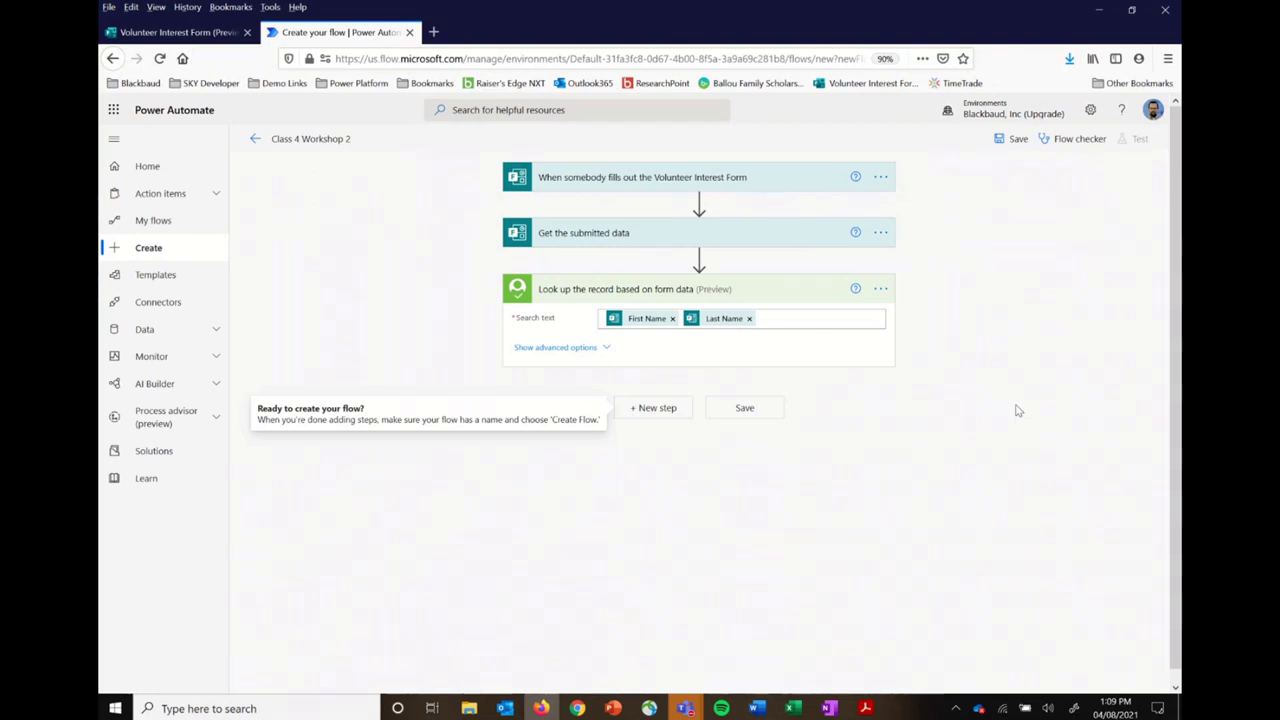
key(alt+Tab)
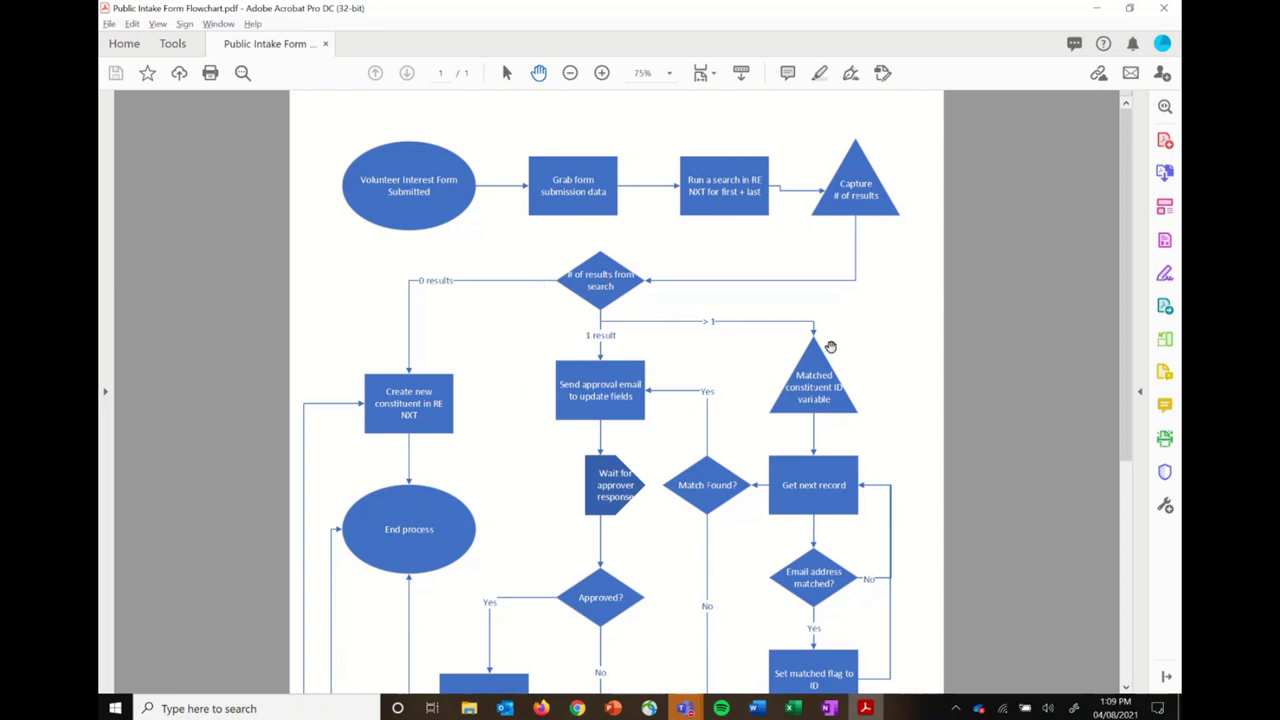
Step: Review the Public Intake Form flowchart in Acrobat, then return to the flow designer
key(alt+Tab)
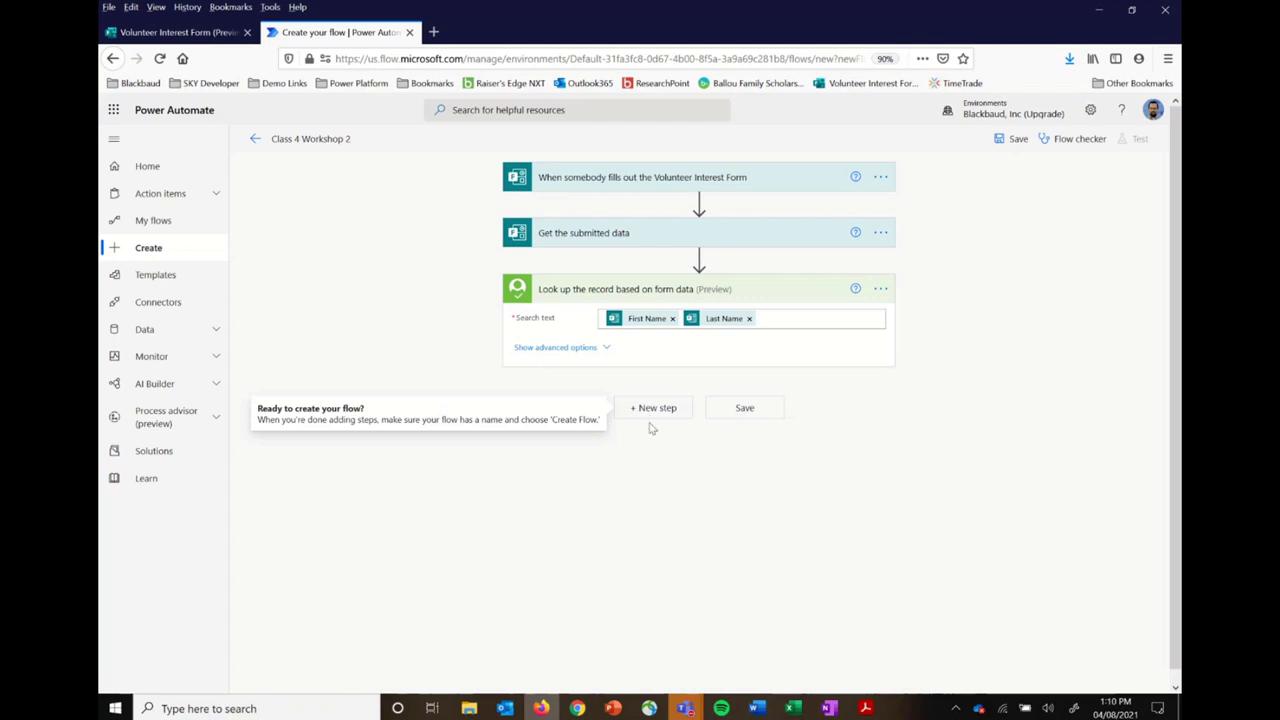
Step: Add a Control Switch step after the lookup, with a blank Case and a Default branch
click(657, 408)
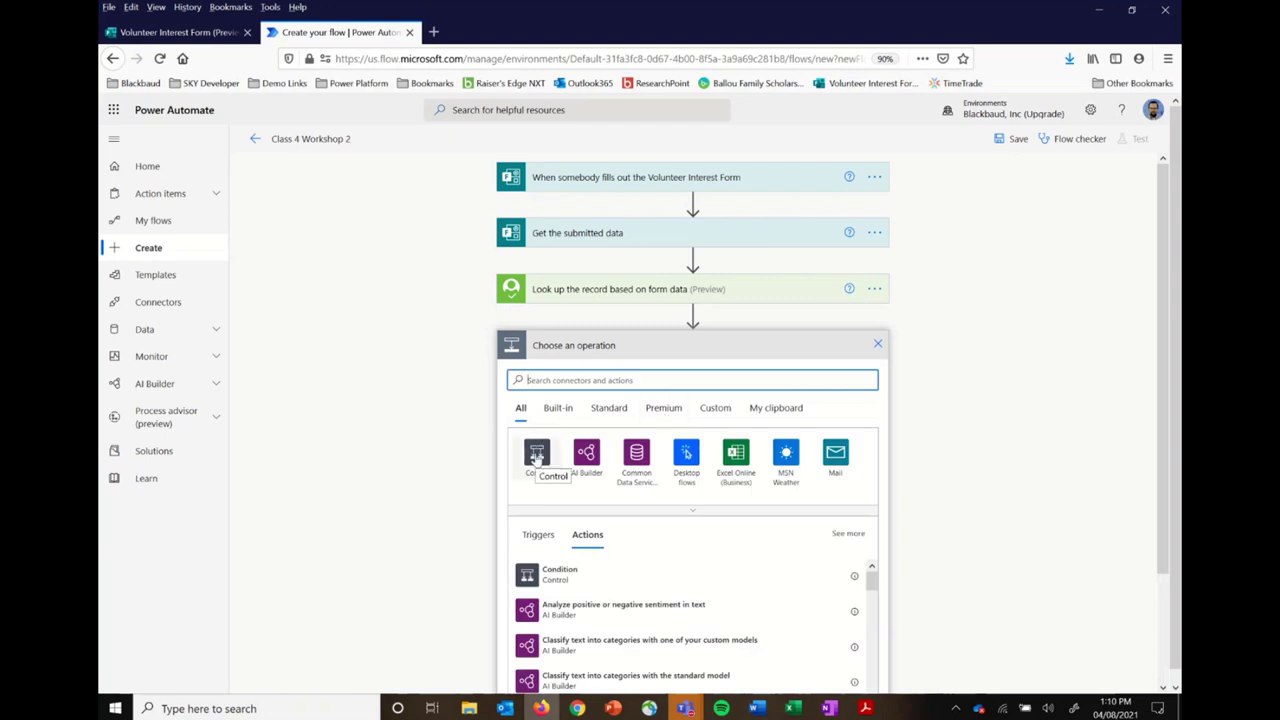
click(537, 455)
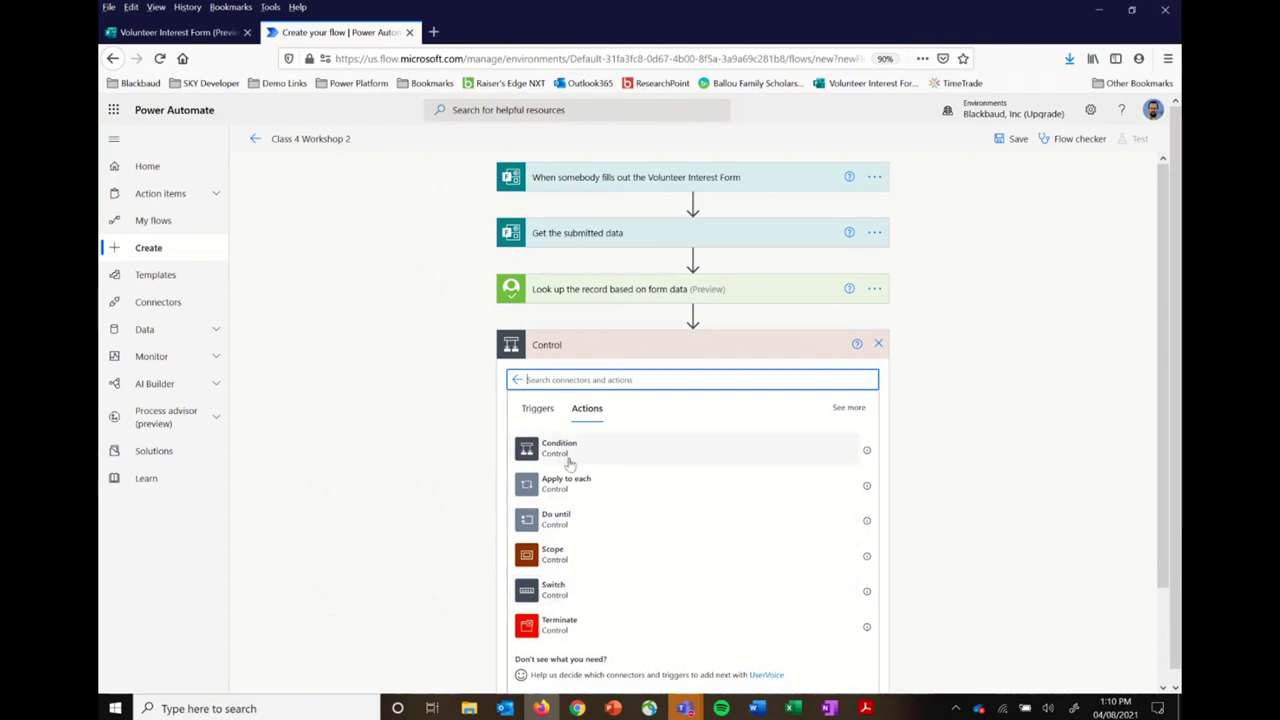
click(556, 590)
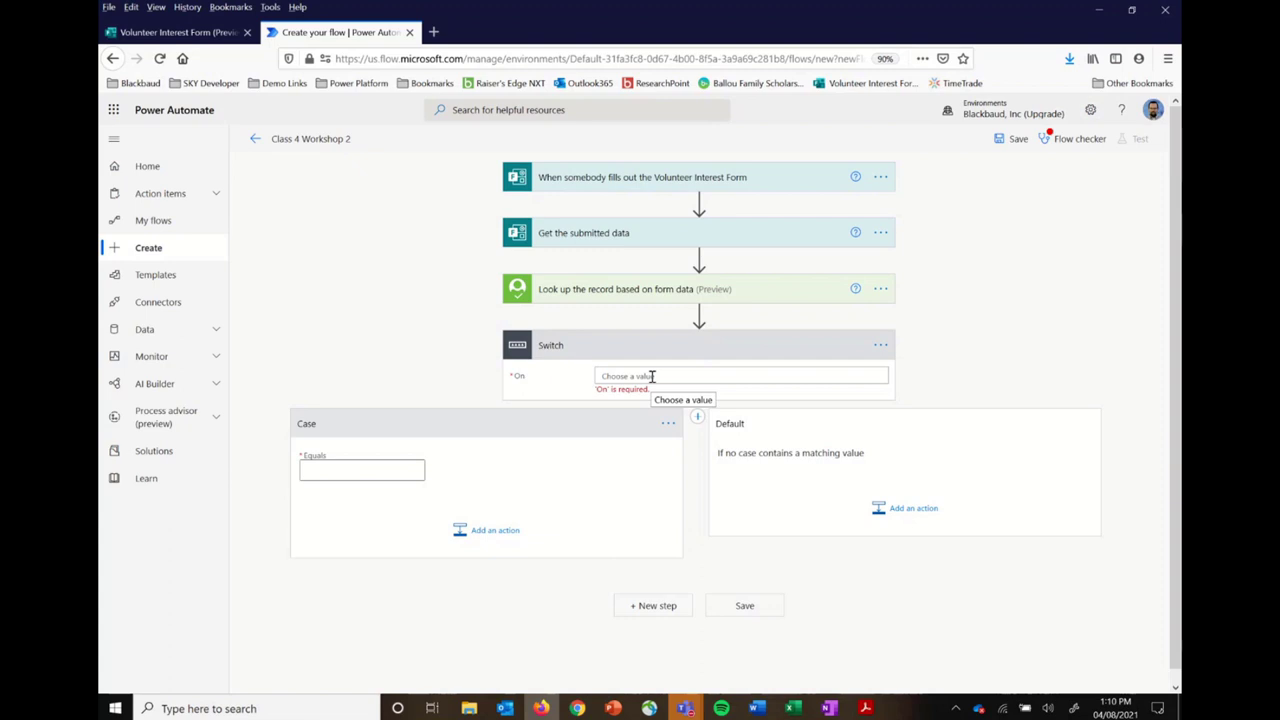
Step: Set the Switch's On value to the lookup step's Count dynamic content
click(651, 376)
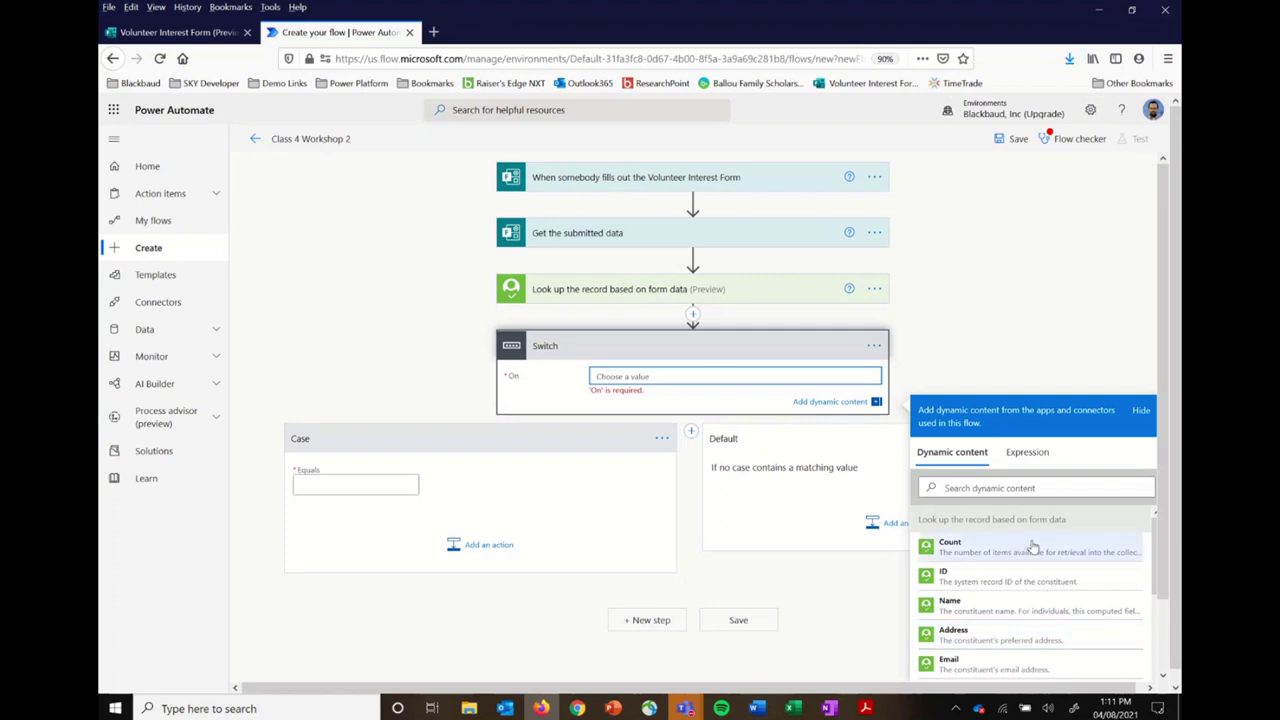
click(1032, 547)
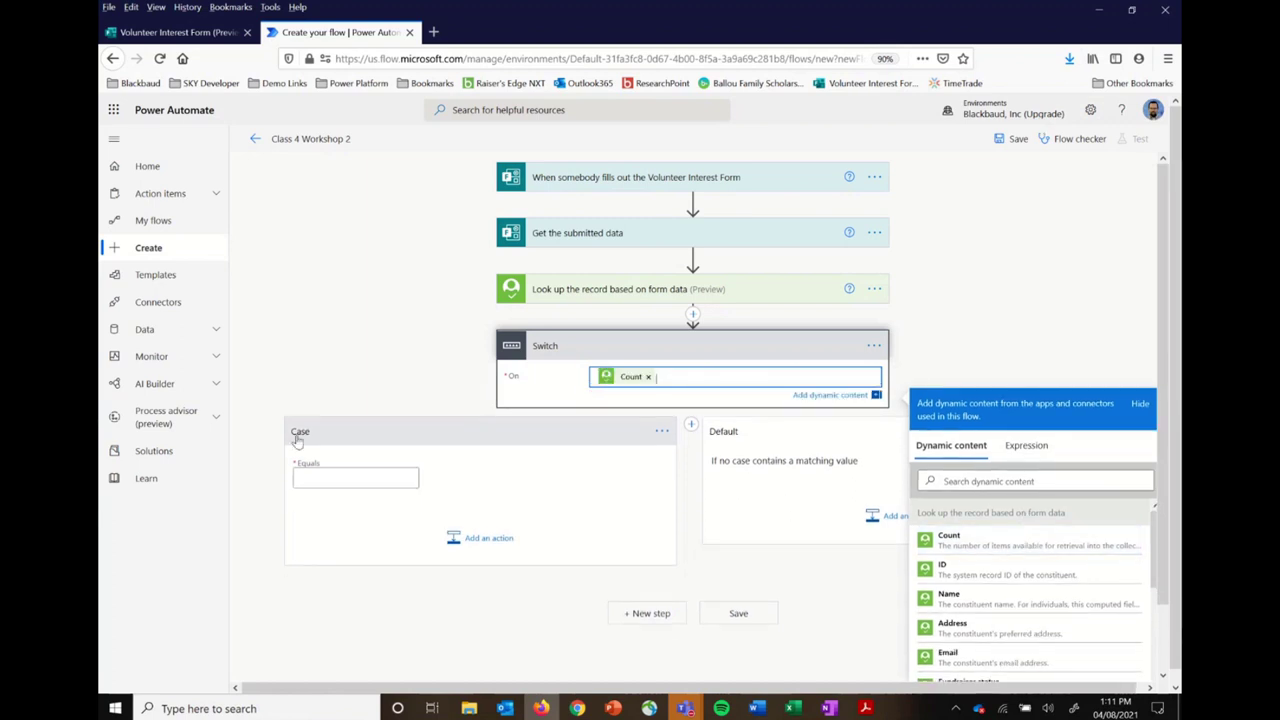
click(380, 476)
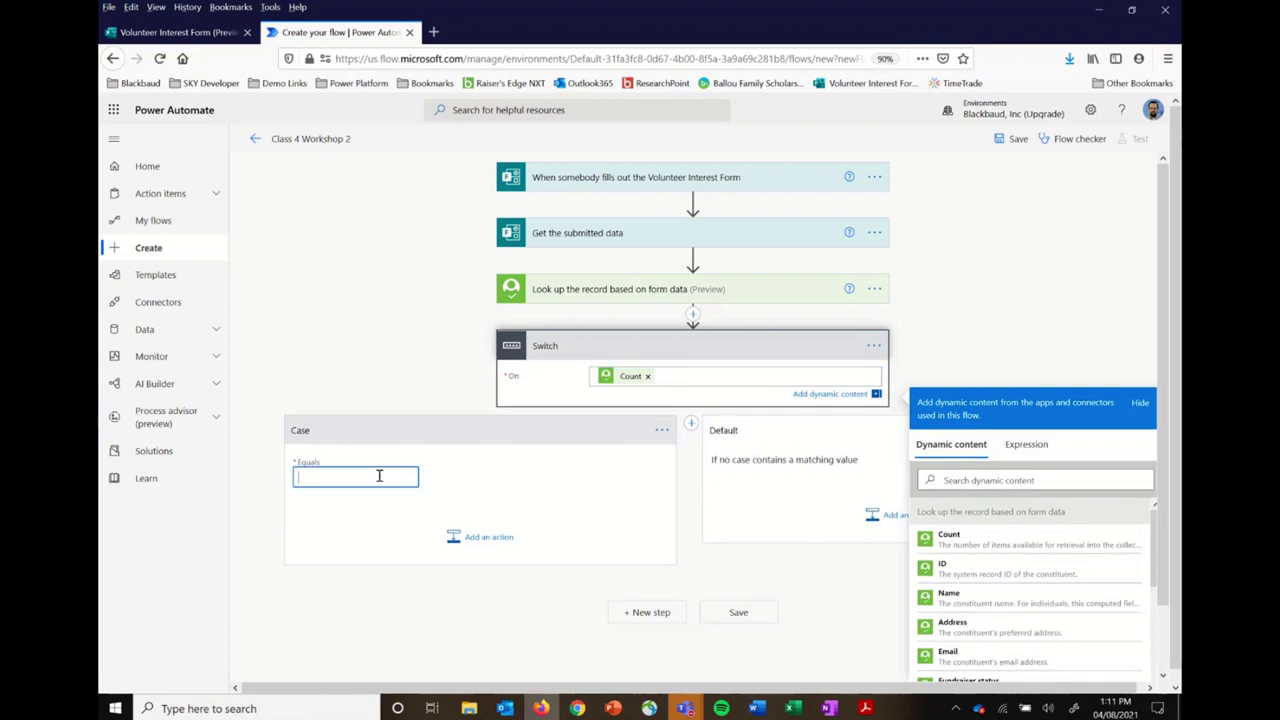
Step: After checking the flowchart's zero-results branch, set the first Case to equal 0
key(alt+Tab)
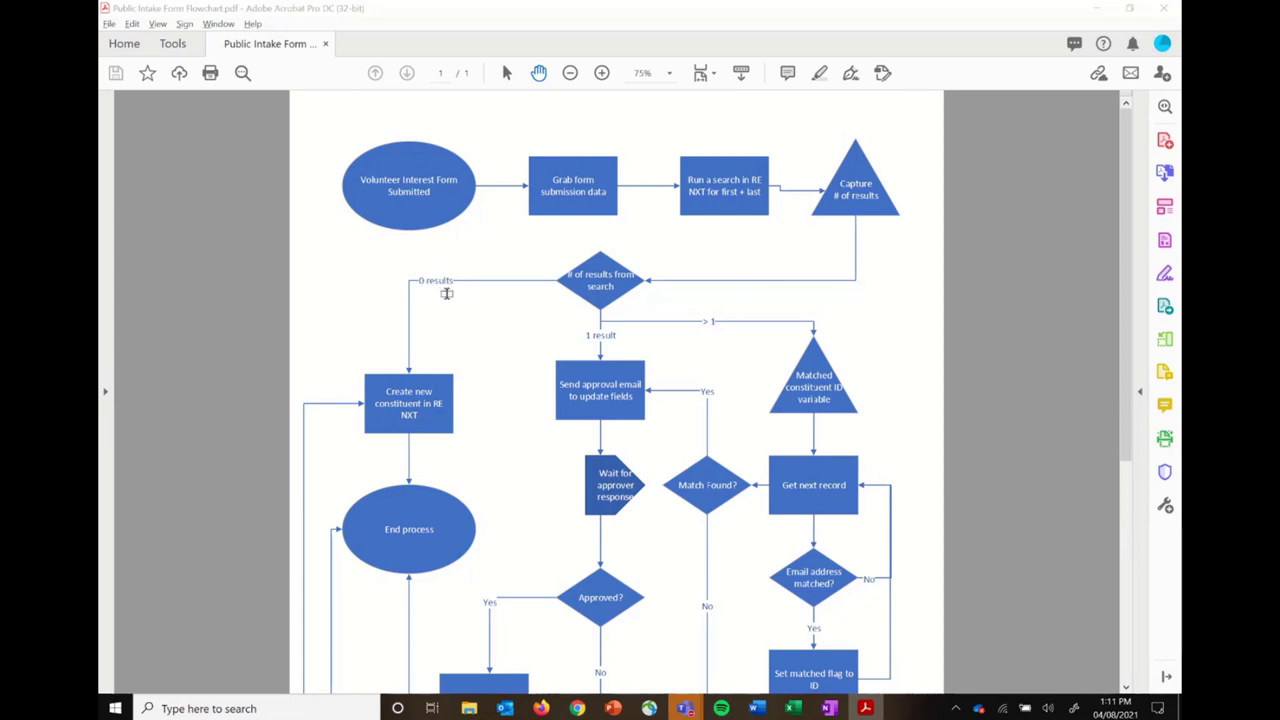
key(alt+Tab)
text(0)
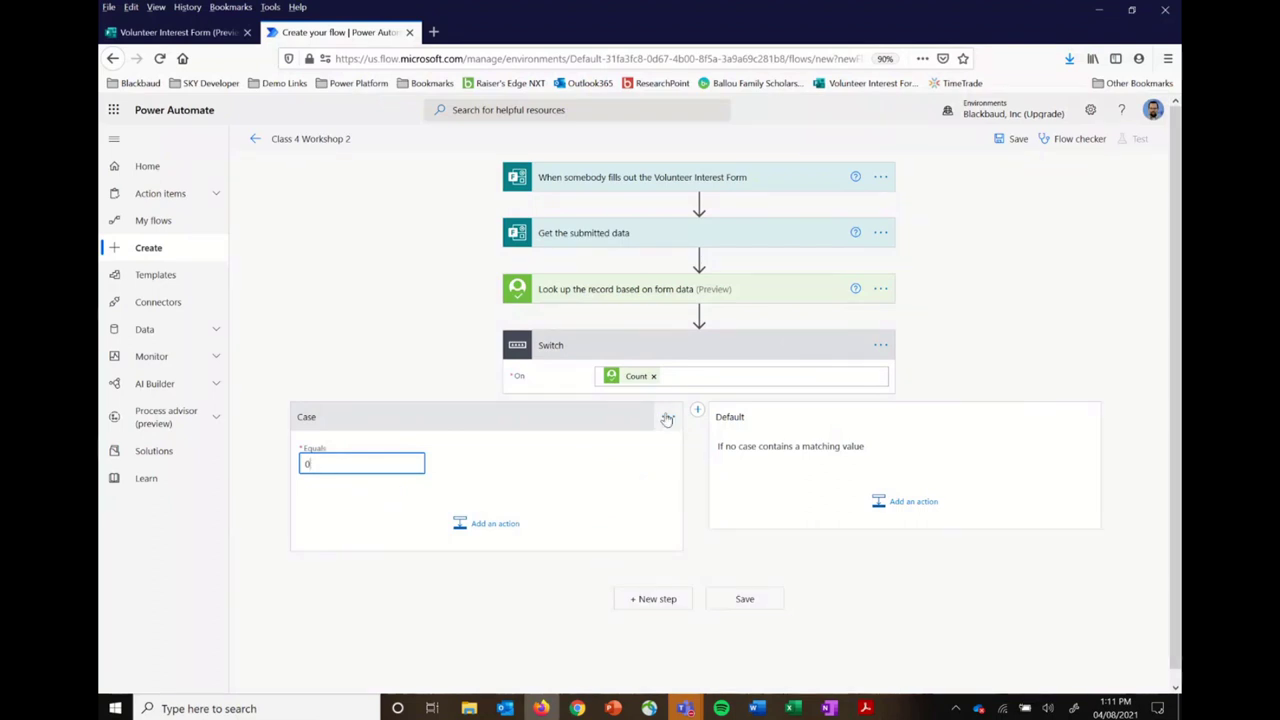
Step: Title the Switch 'Evaluate how many results were returned from the search' and add a second case
click(880, 345)
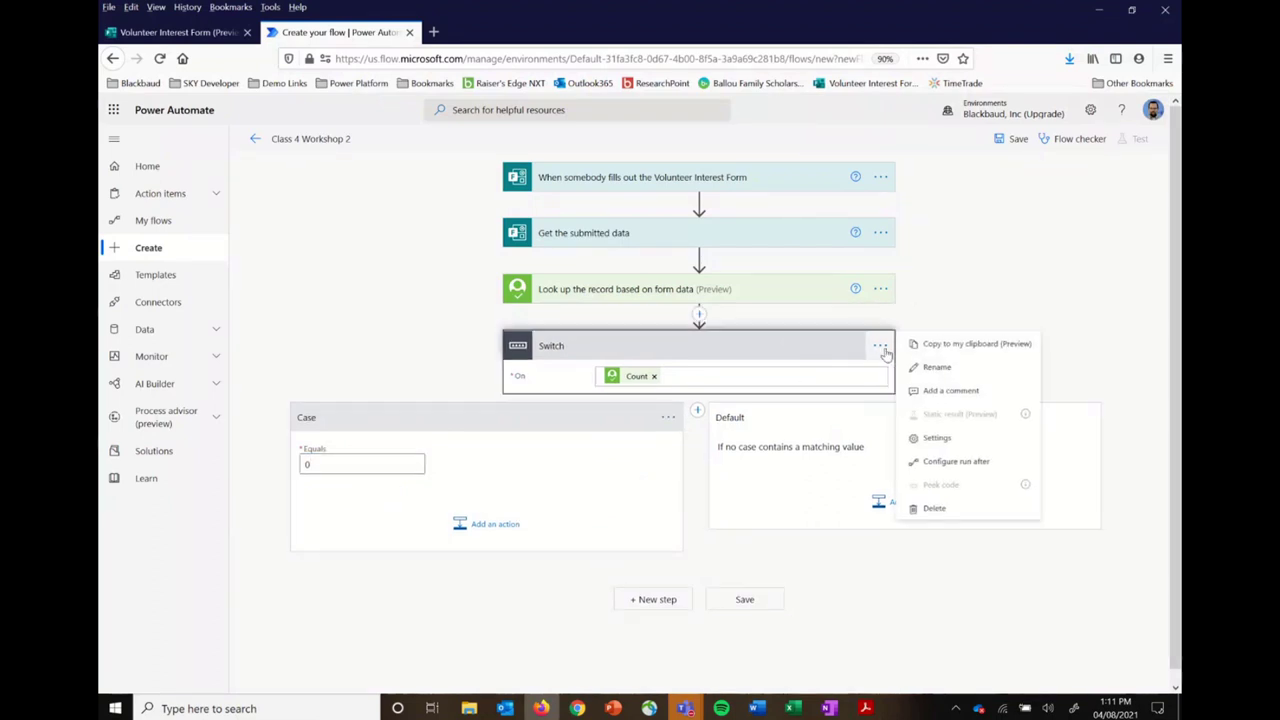
click(938, 370)
text(Evaluate how many results)
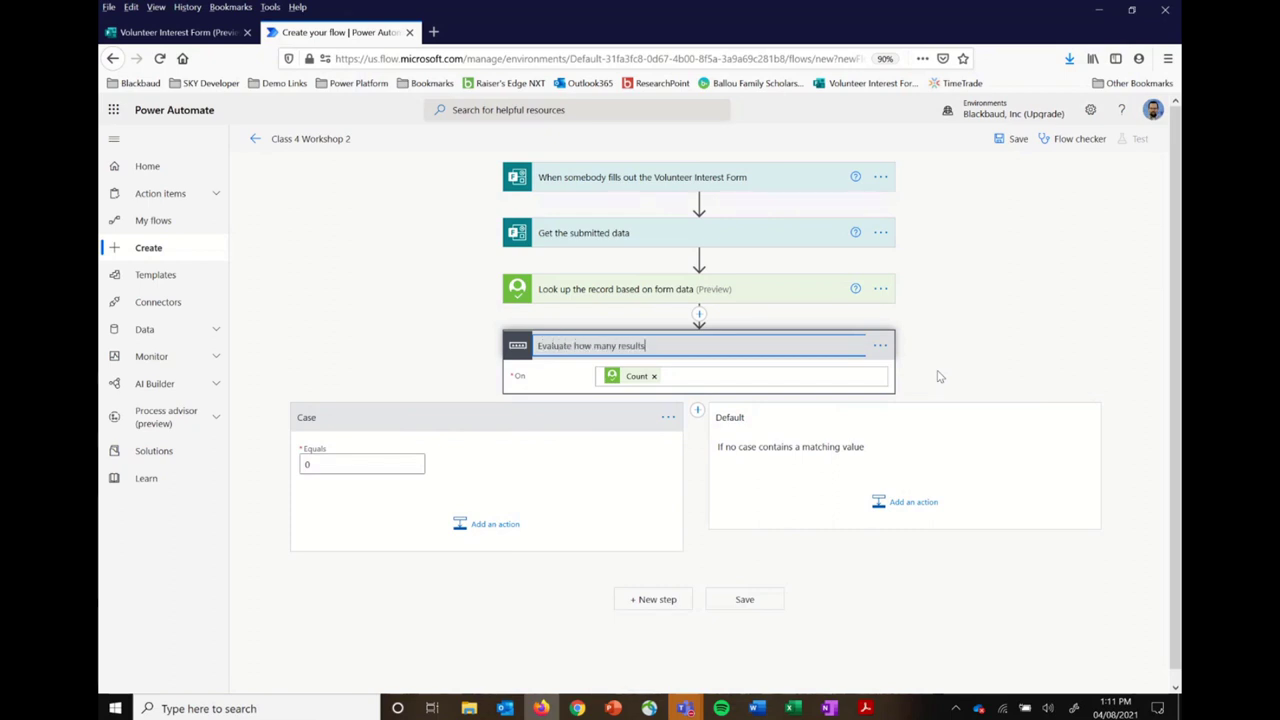
text(were returned from the s)
click(1004, 355)
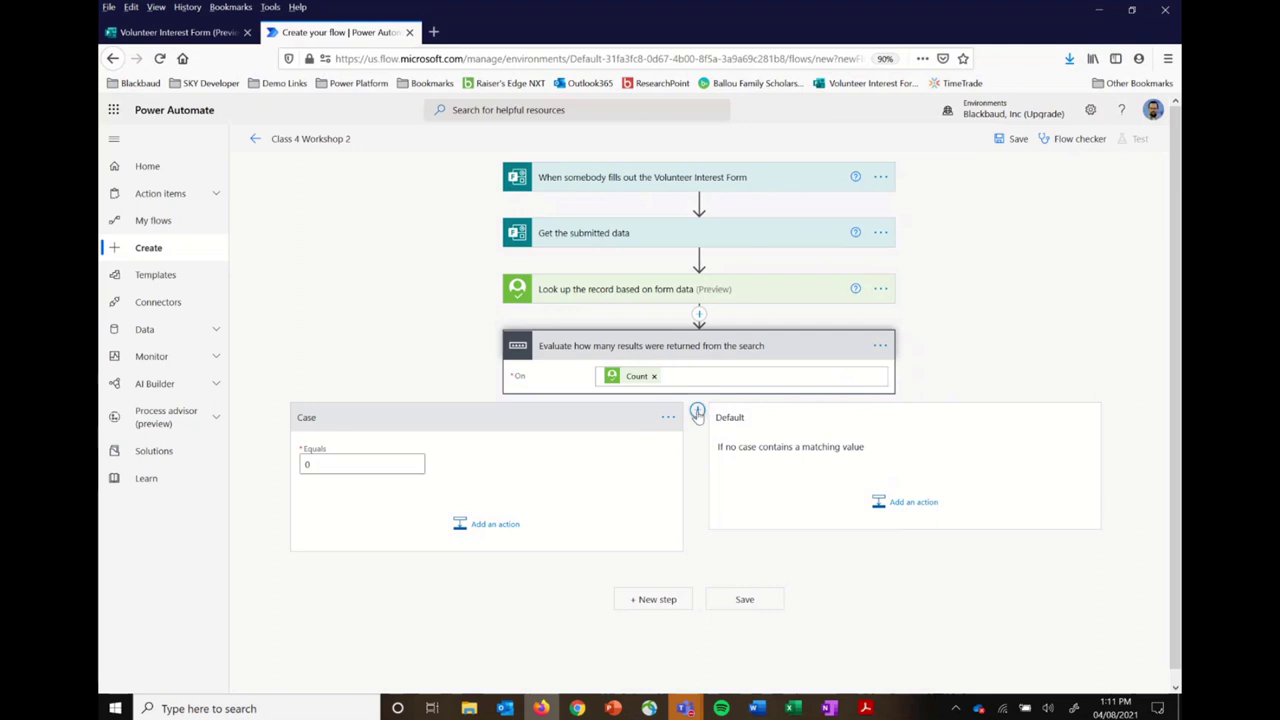
click(697, 411)
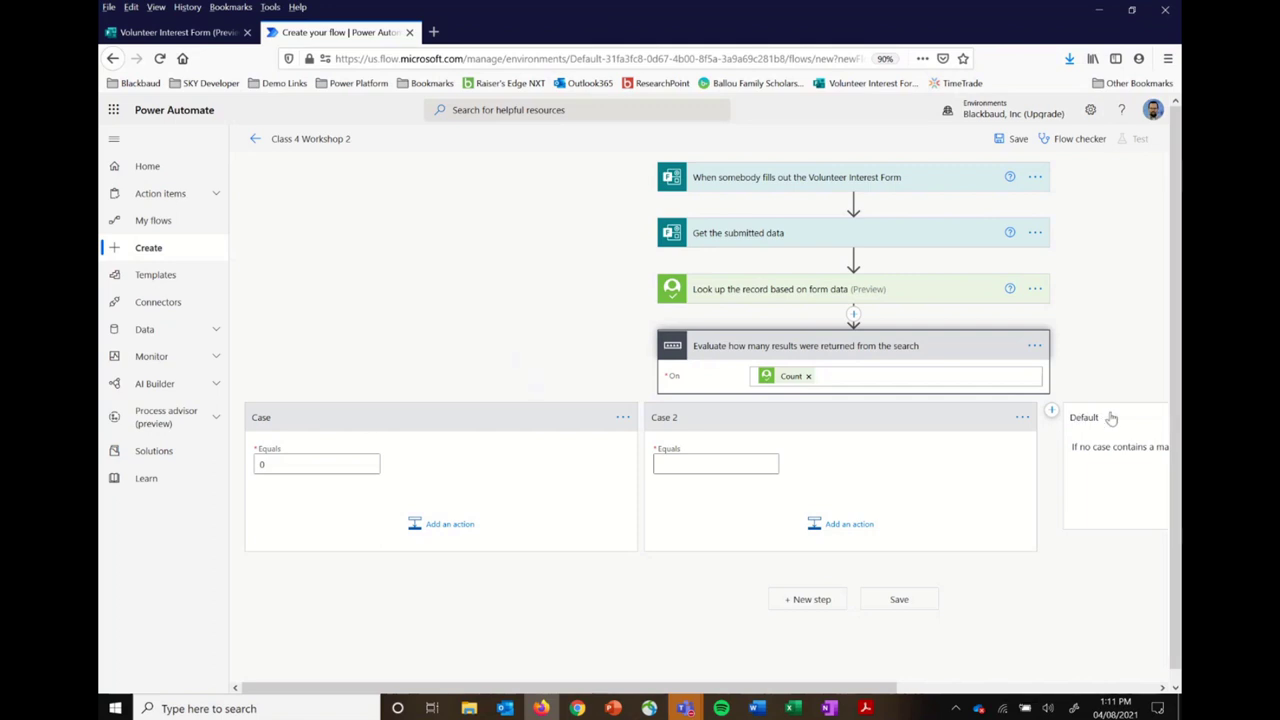
Step: Set Case 2's Equals value to 1
click(748, 464)
text(1)
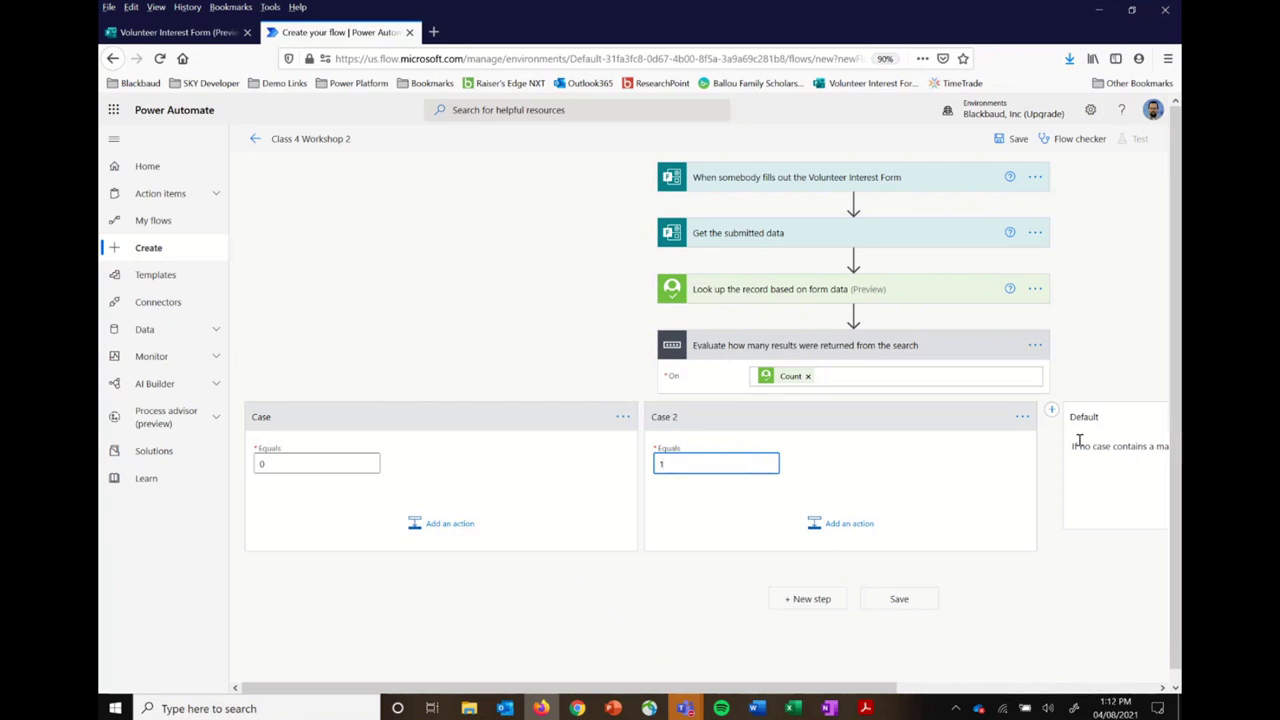
scroll(1047, 455, right, 3)
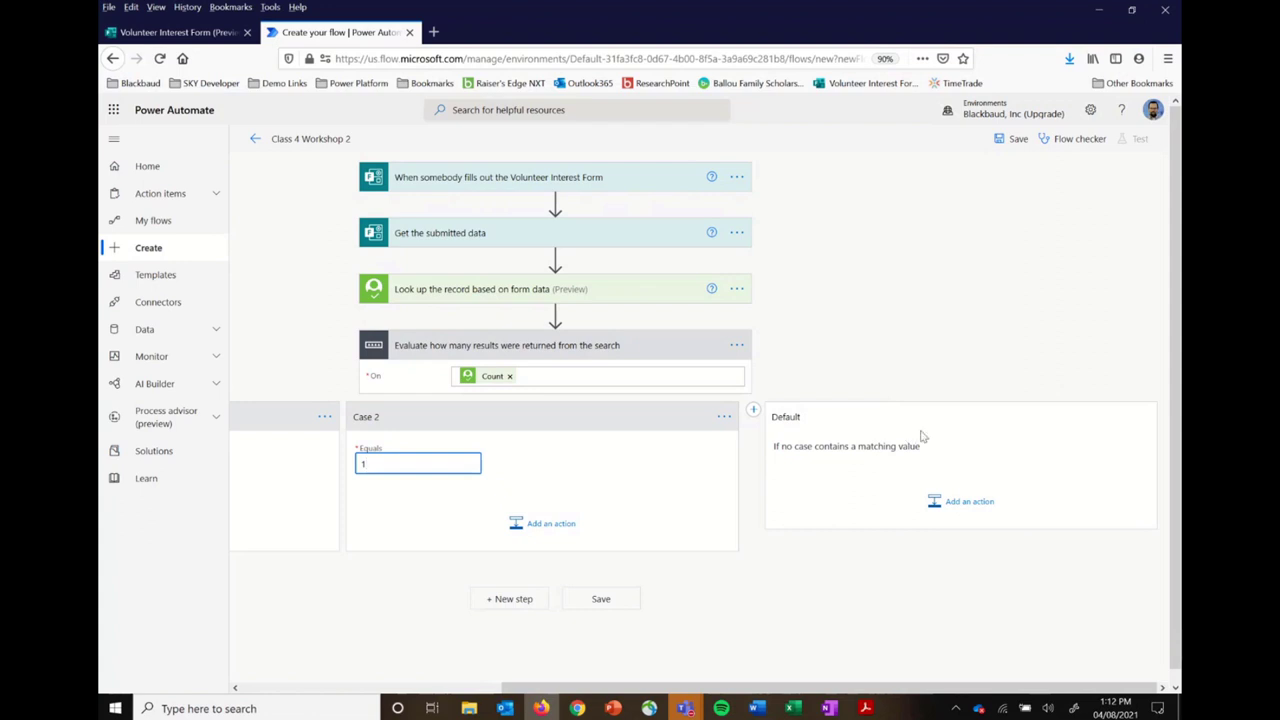
scroll(766, 530, left, 3)
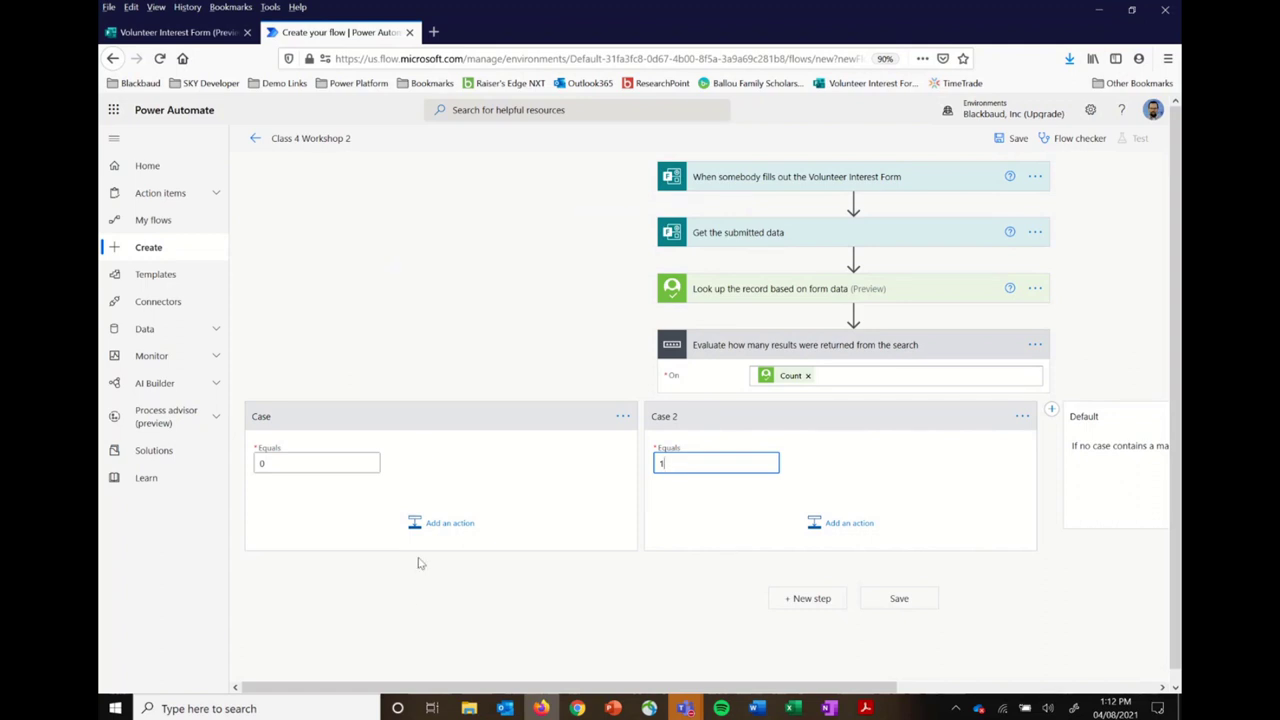
Step: Rename the first case (equals 0) to 'If No results are found'
click(622, 416)
click(668, 414)
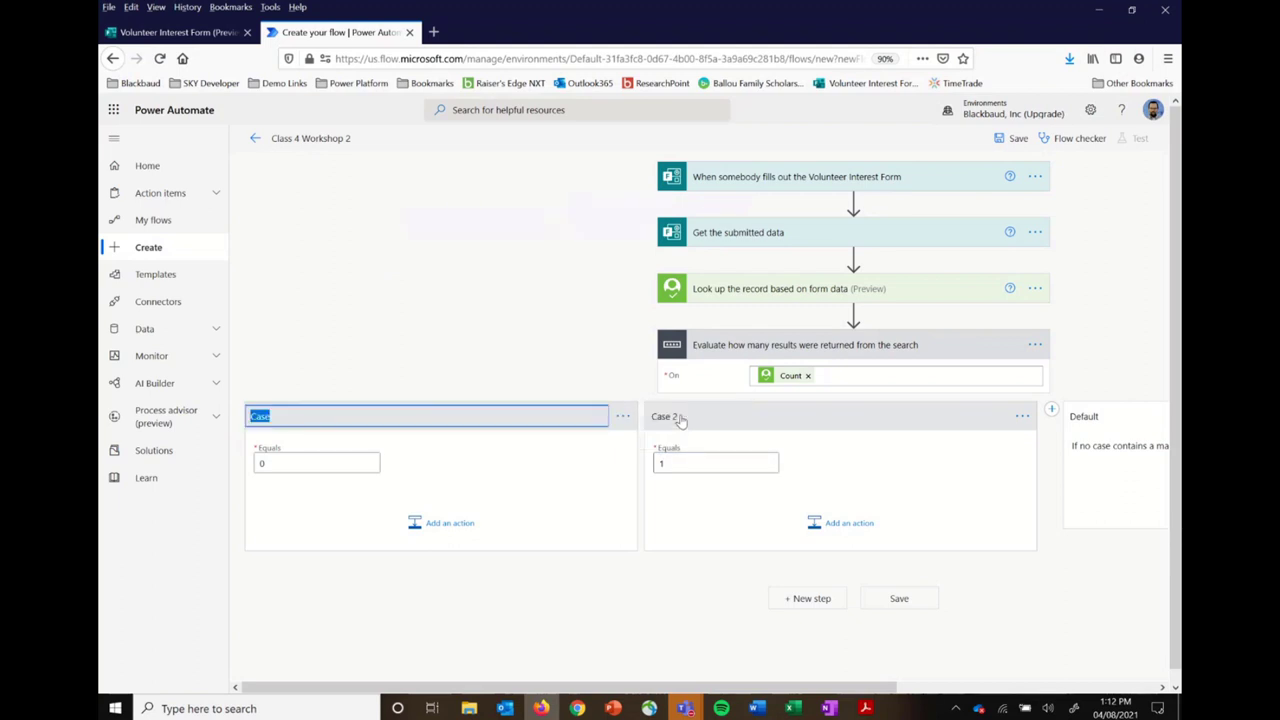
text(If 0)
key(BackSpace)
text(No results are f)
key(BackSpace)
key(BackSpace)
text(found)
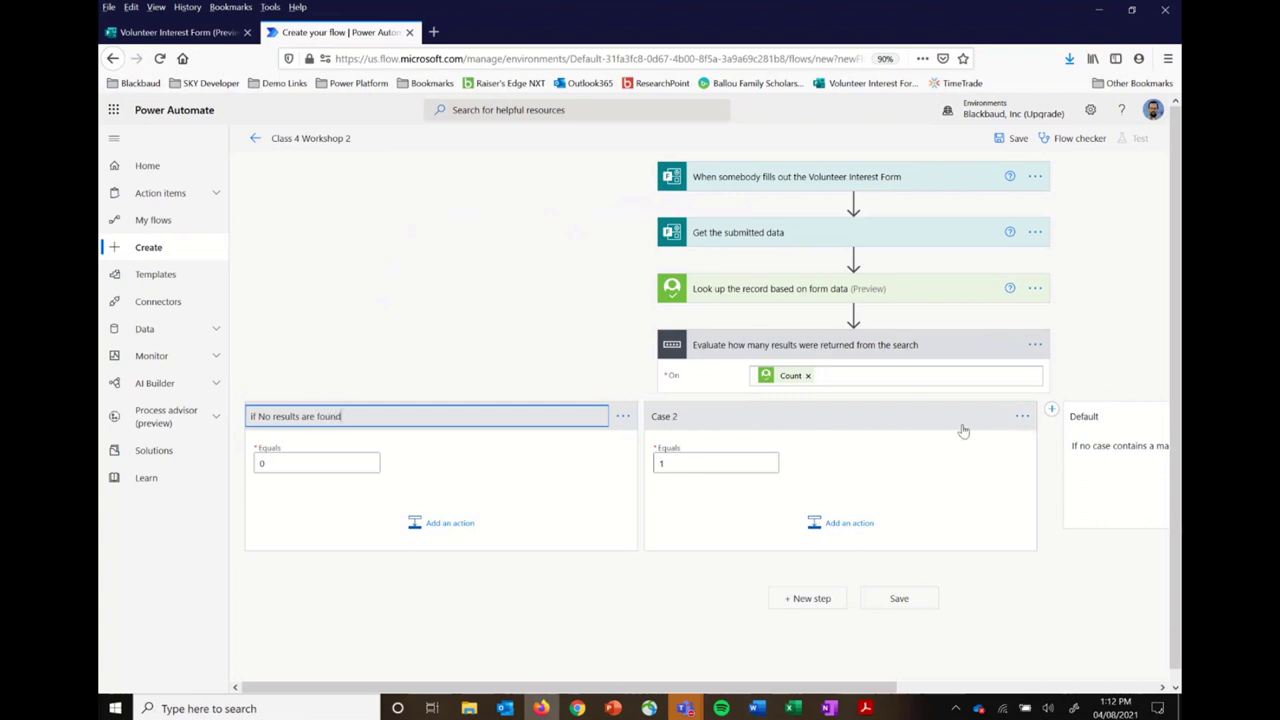
Step: Rename the second case (equals 1) to 'If exactly one match is found'
click(1020, 417)
click(1063, 416)
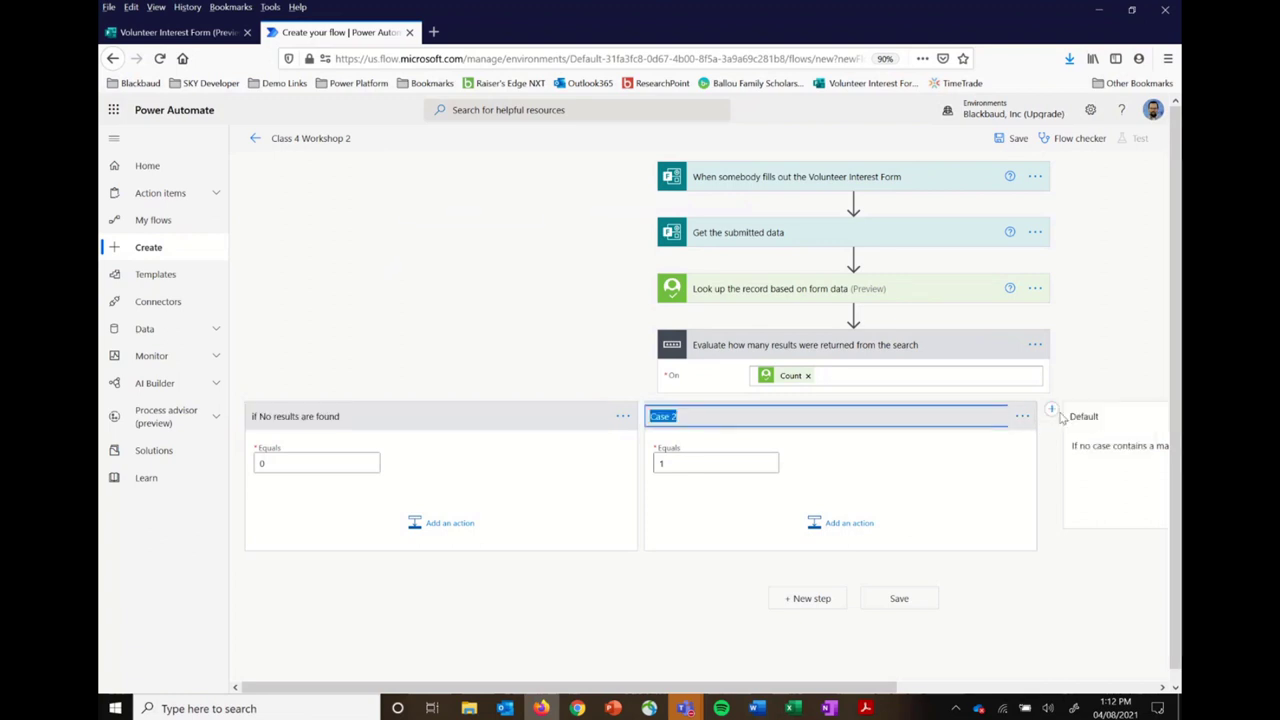
text(If exact)
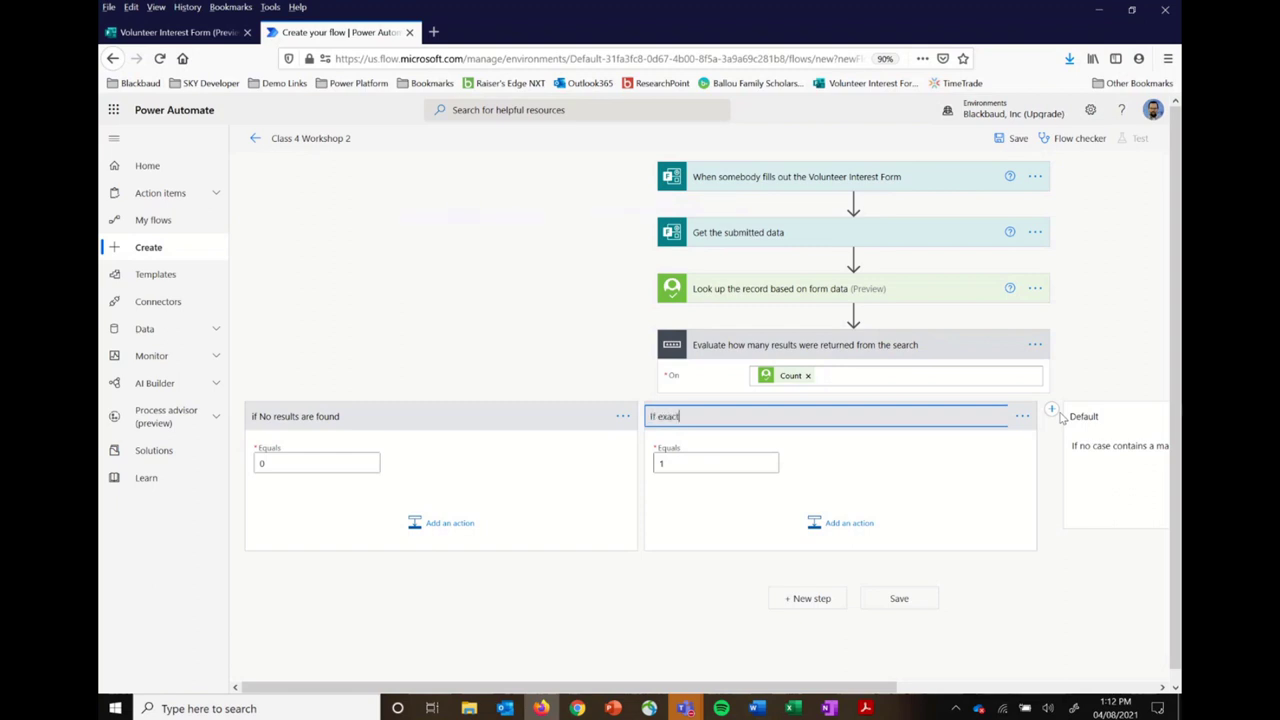
text(ly one match is found)
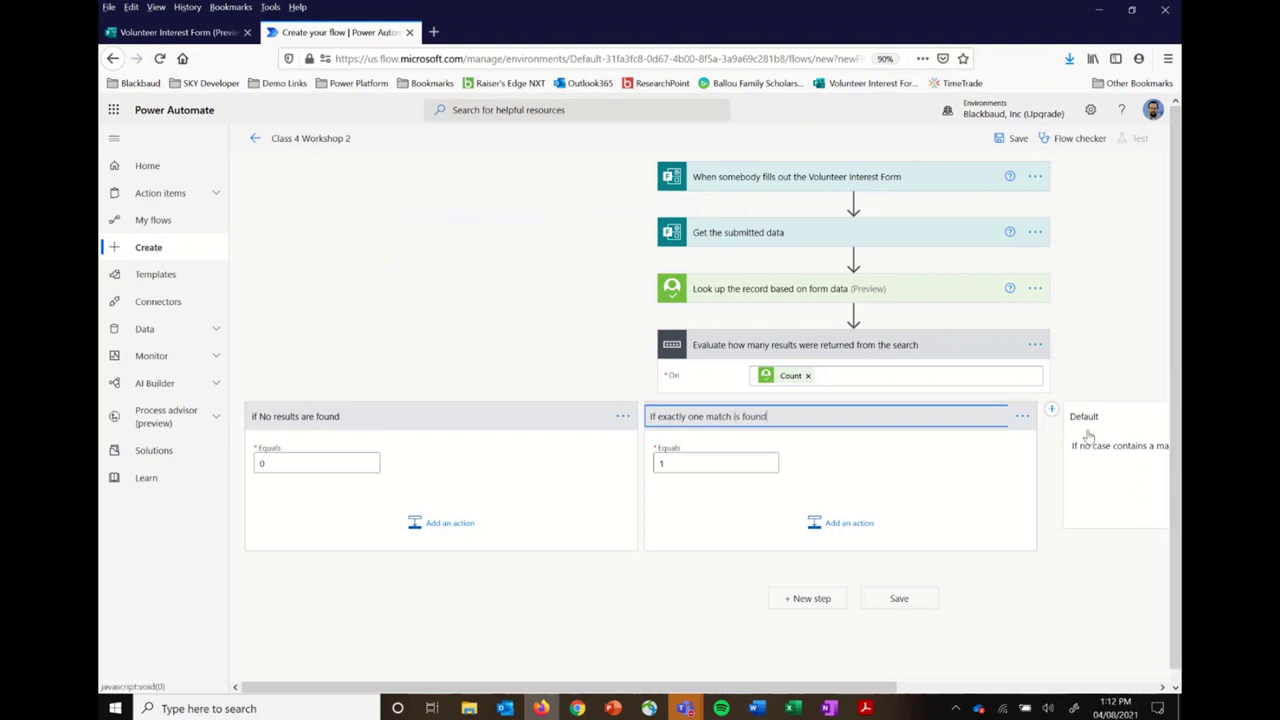
click(455, 626)
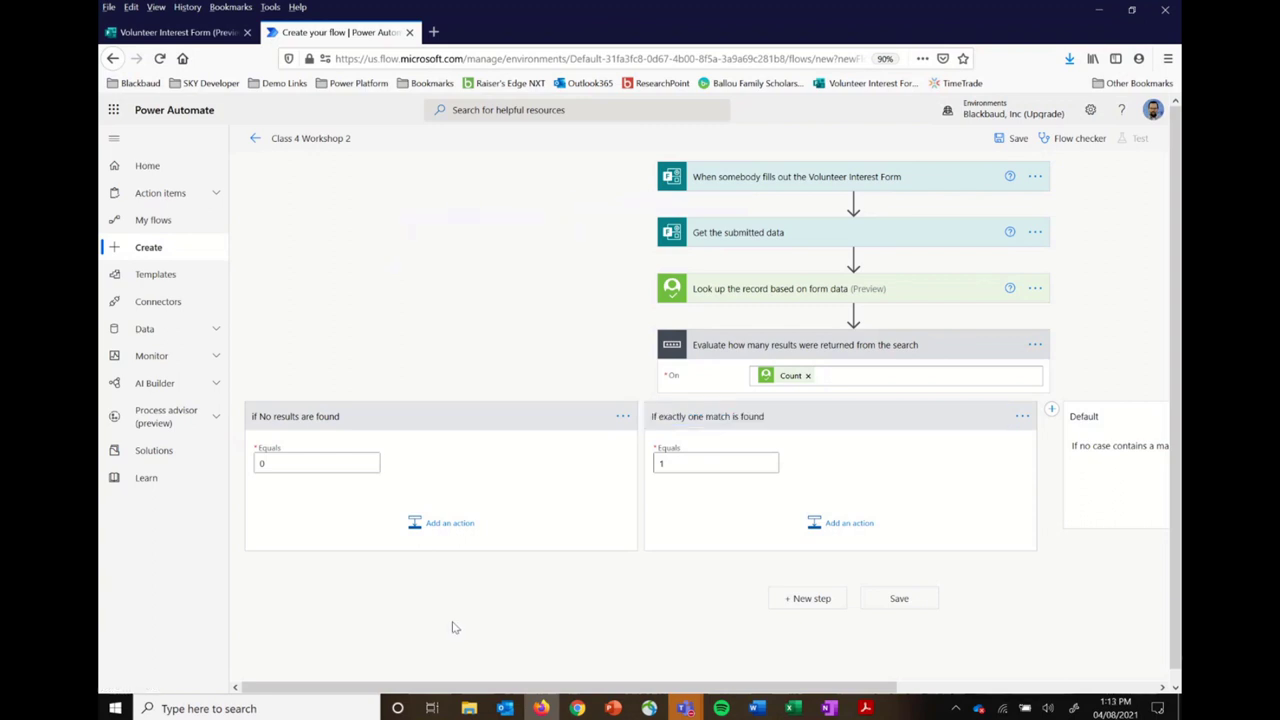
key(alt+Tab)
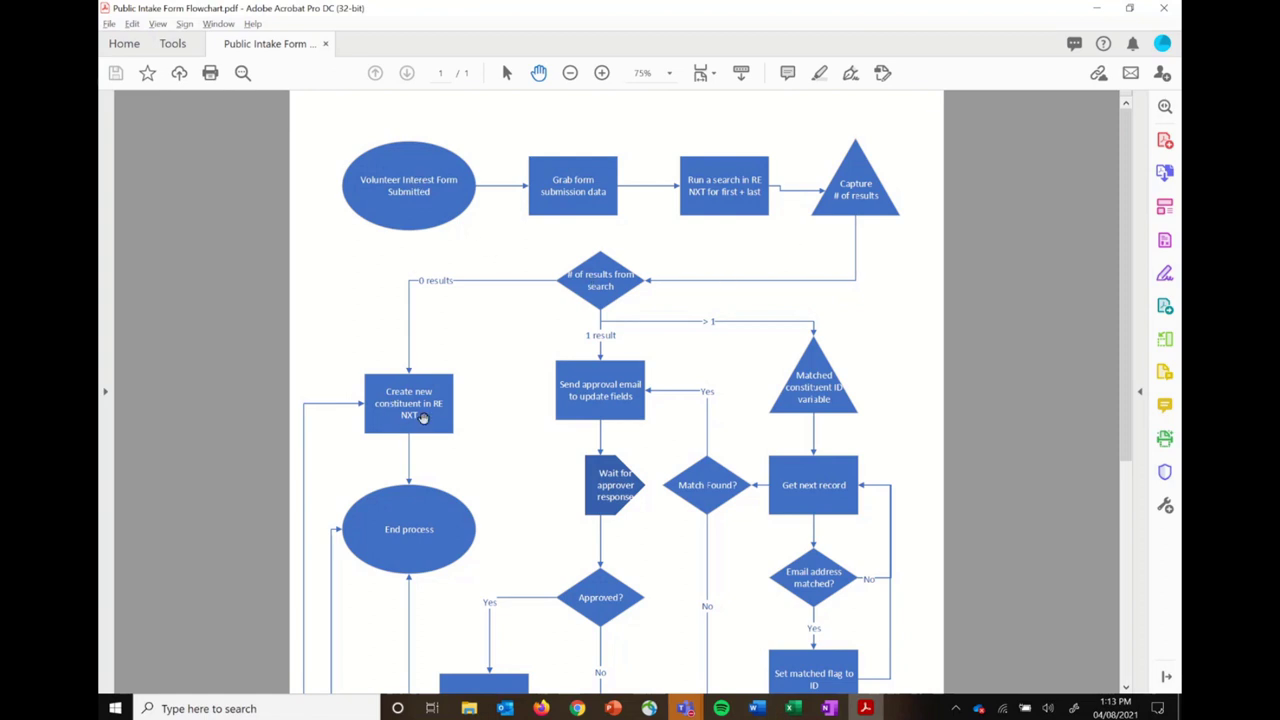
key(alt+Tab)
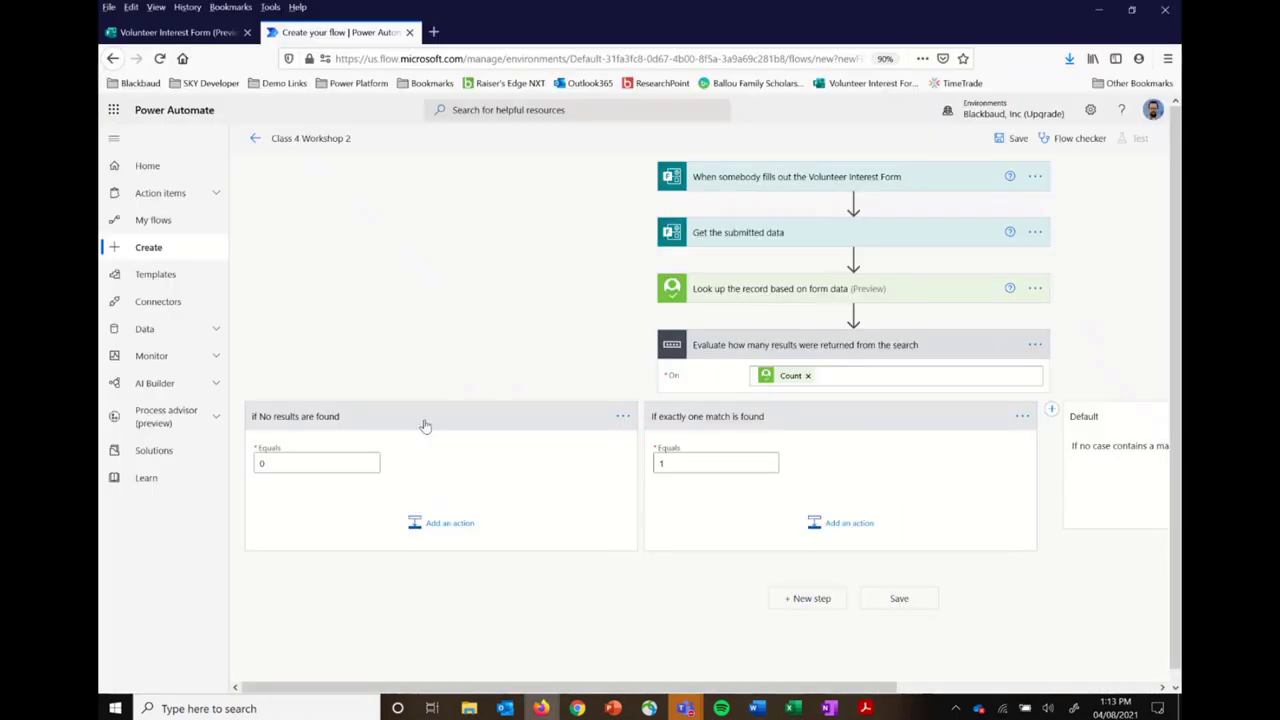
Step: In the no-results case, search the Blackbaud Raisers Edge NXT connector's actions for 'create in'
click(456, 523)
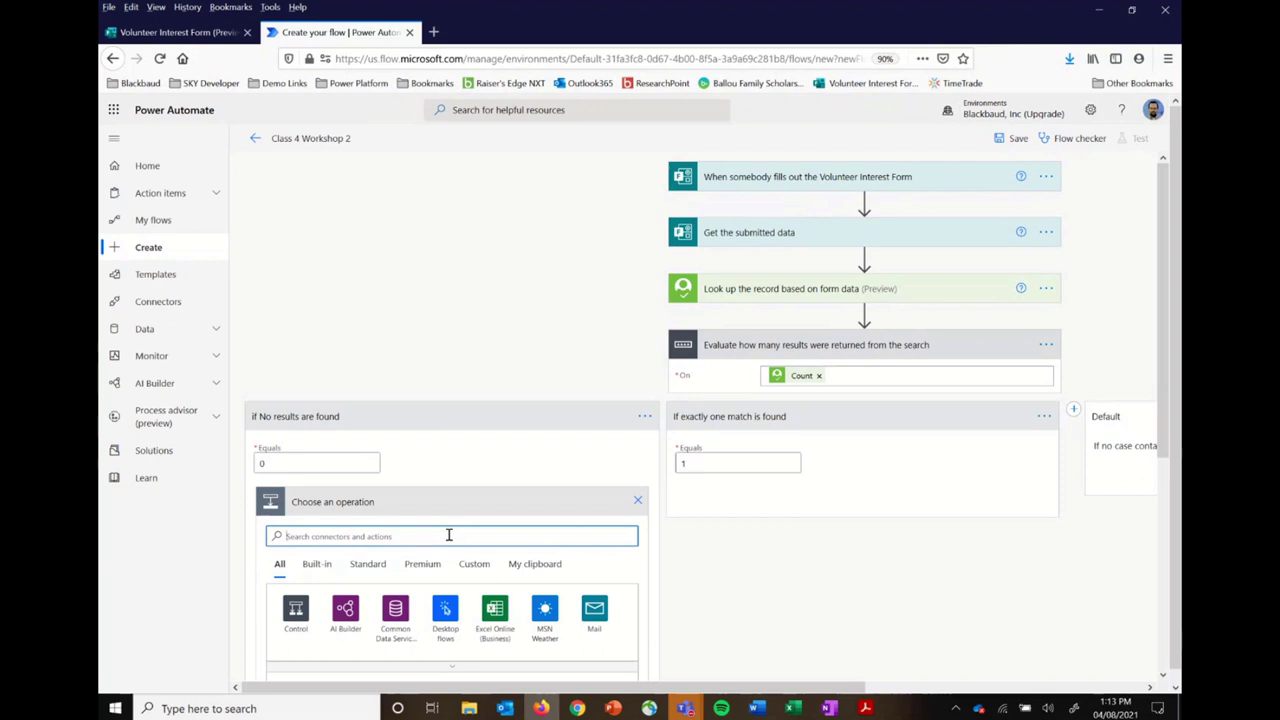
text(blackbau)
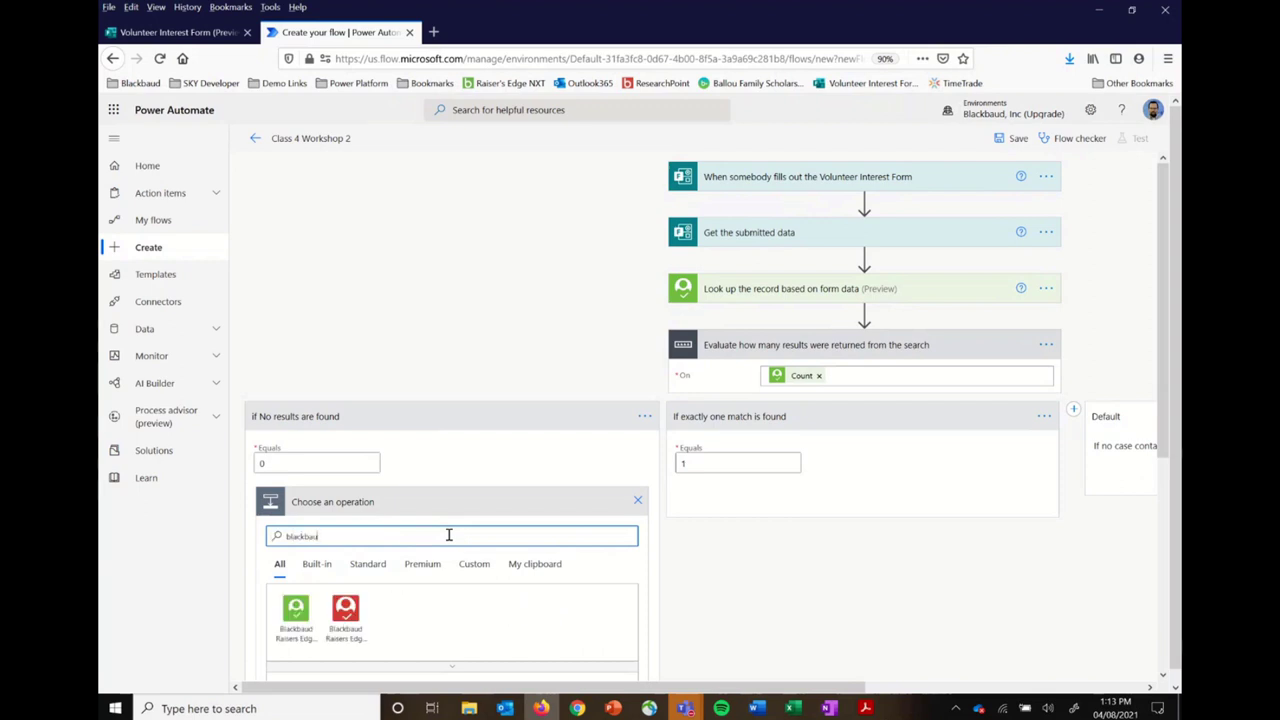
click(295, 609)
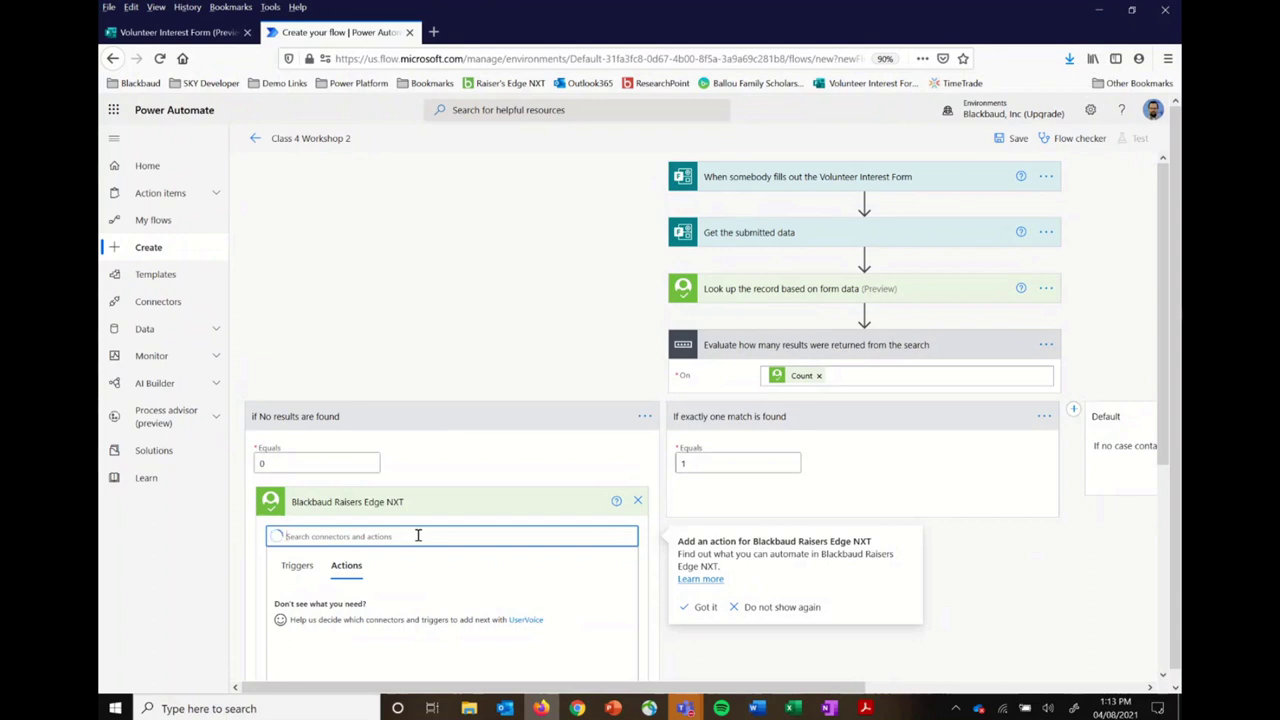
text(create in)
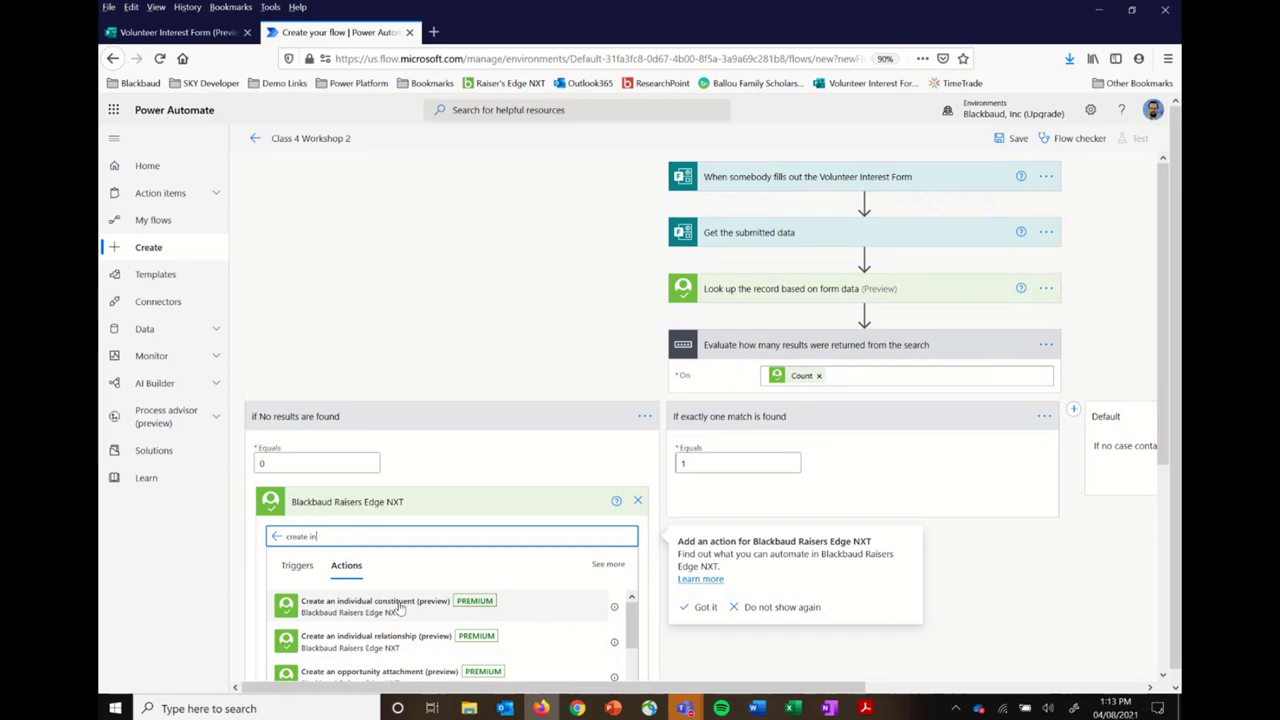
Step: Add Create an individual constituent and fill Last name with the form's Last Name answer
click(399, 607)
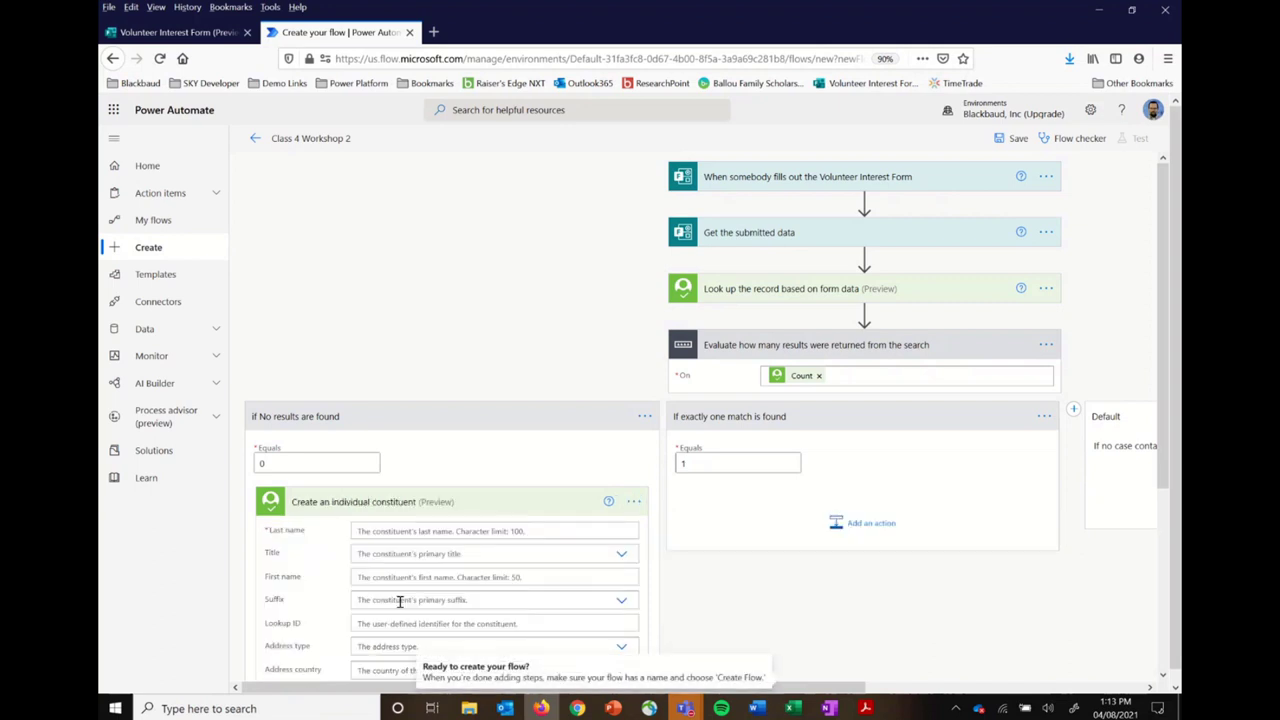
scroll(400, 604, down, 4)
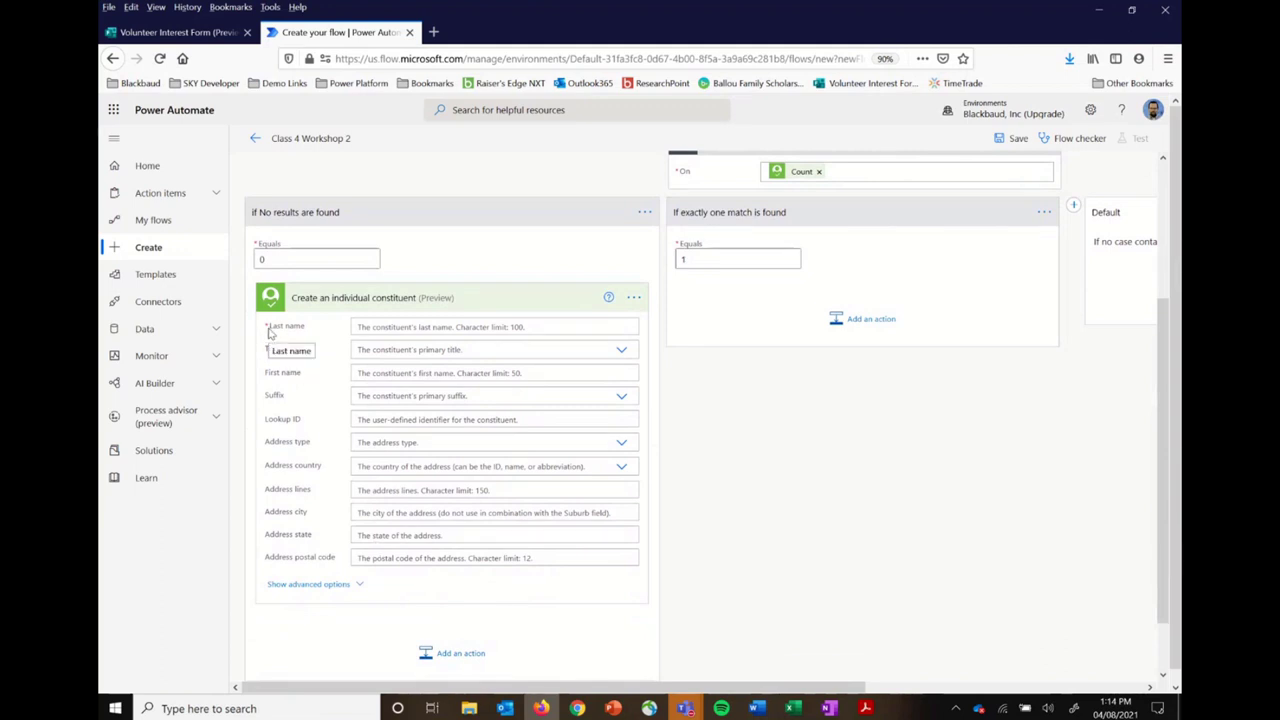
scroll(268, 333, up, 1)
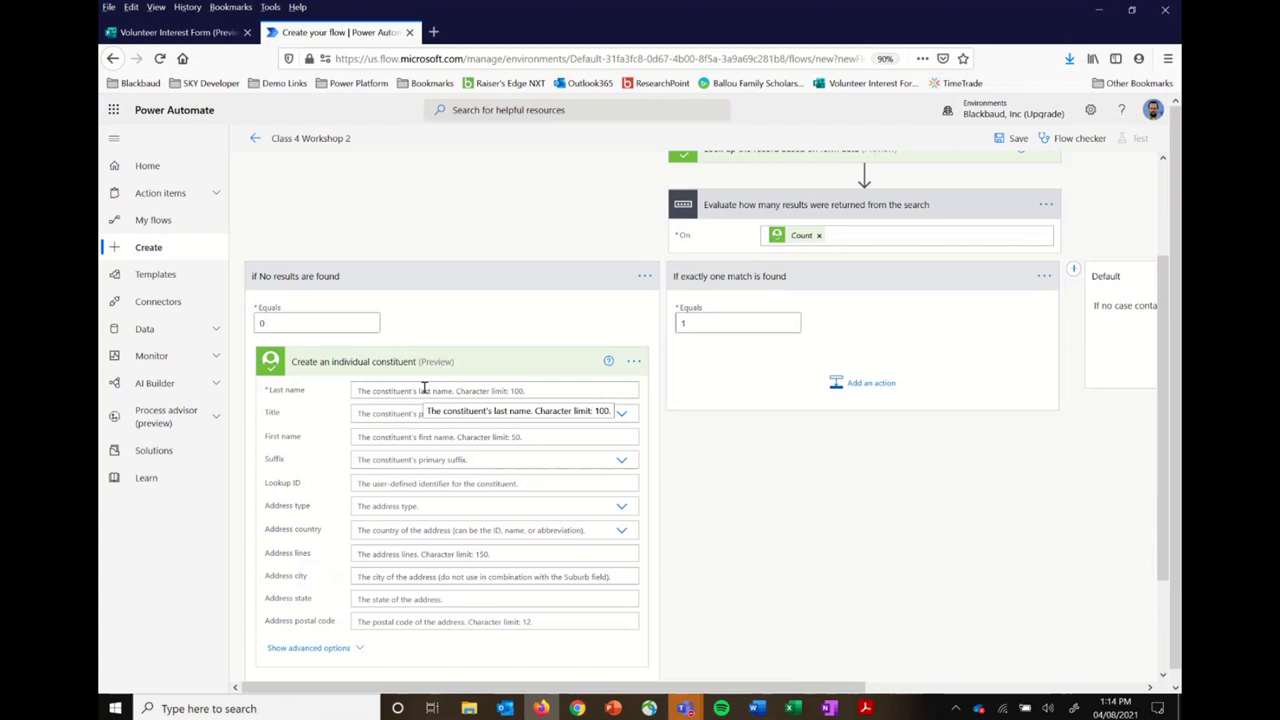
click(424, 389)
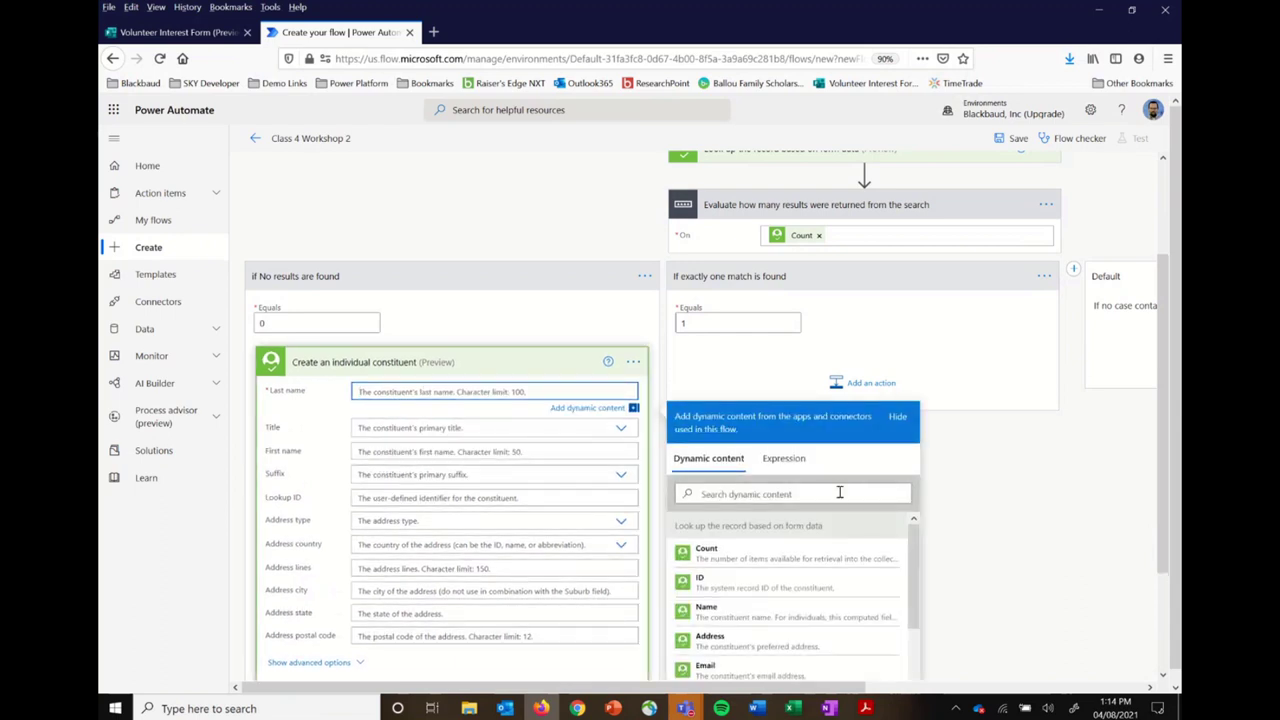
scroll(778, 601, down, 3)
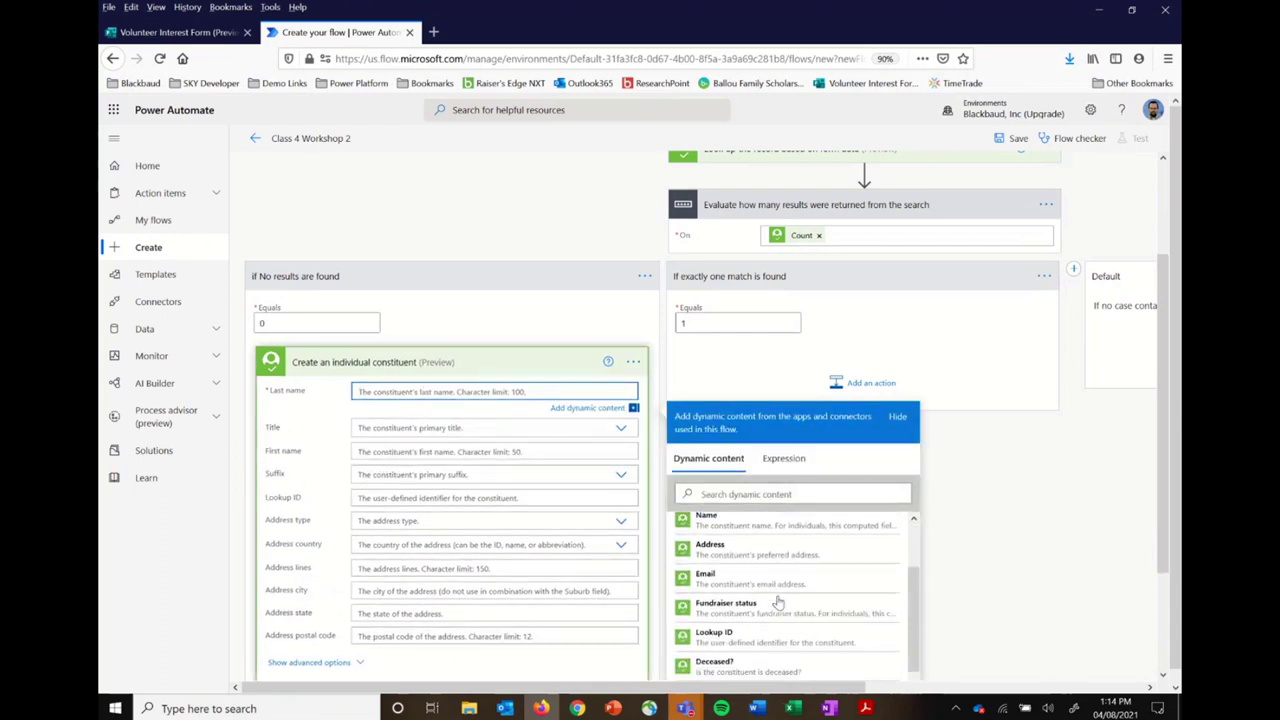
scroll(778, 601, down, 3)
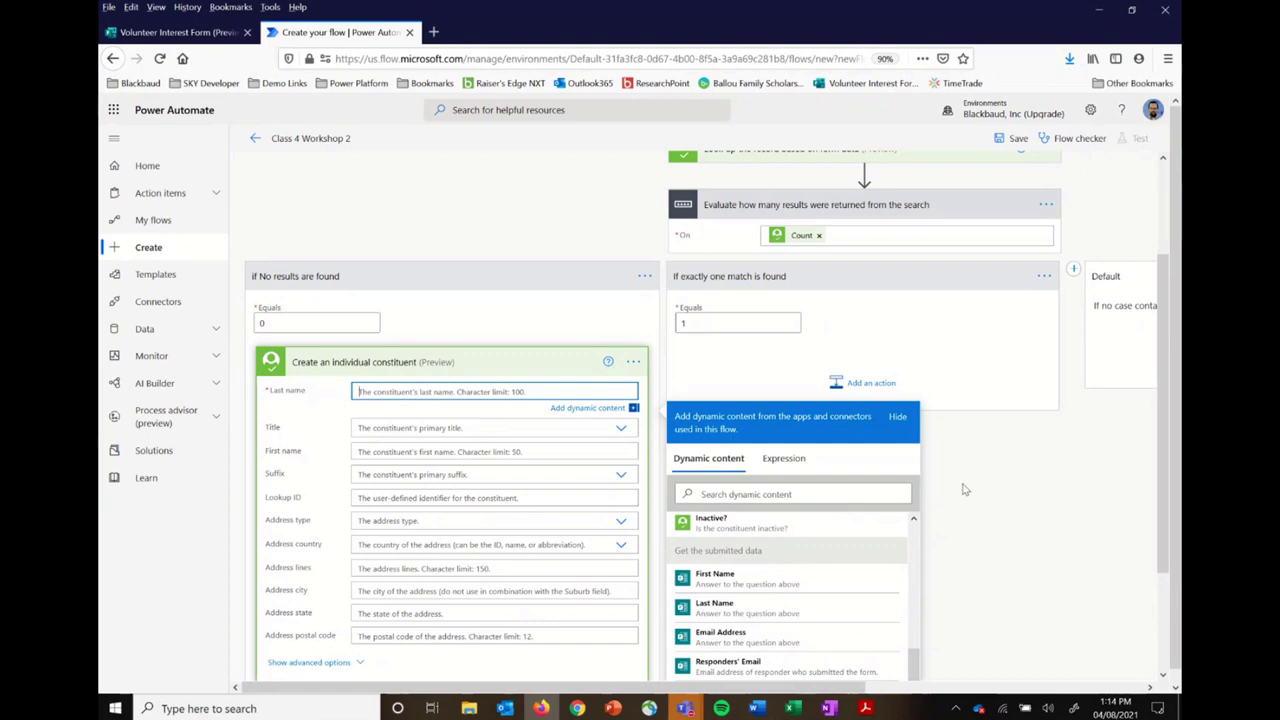
scroll(966, 456, up, 3)
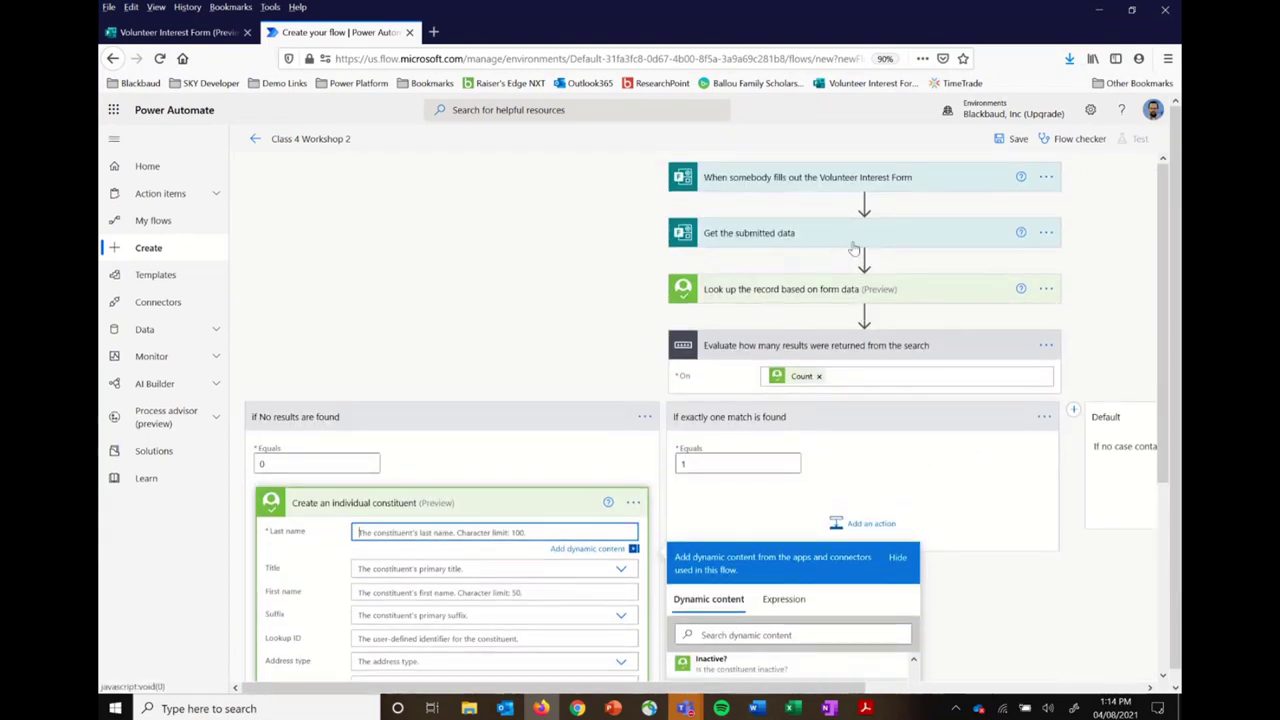
scroll(977, 572, down, 5)
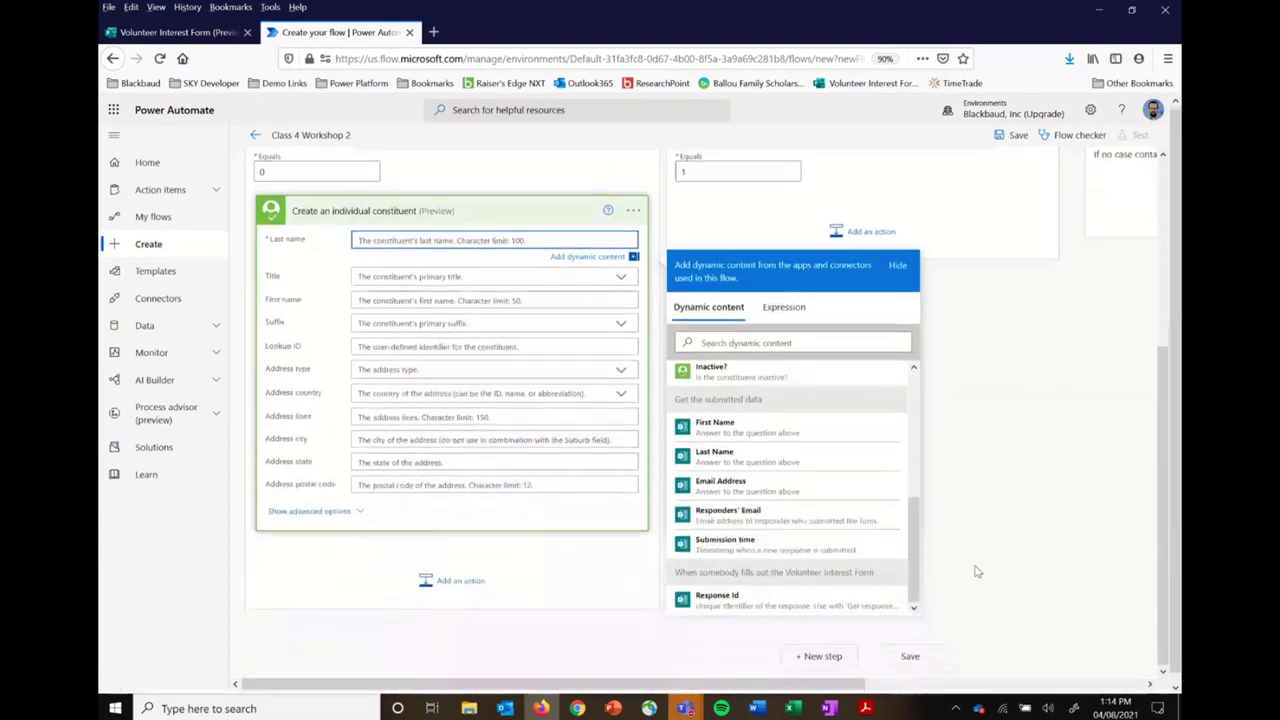
click(757, 458)
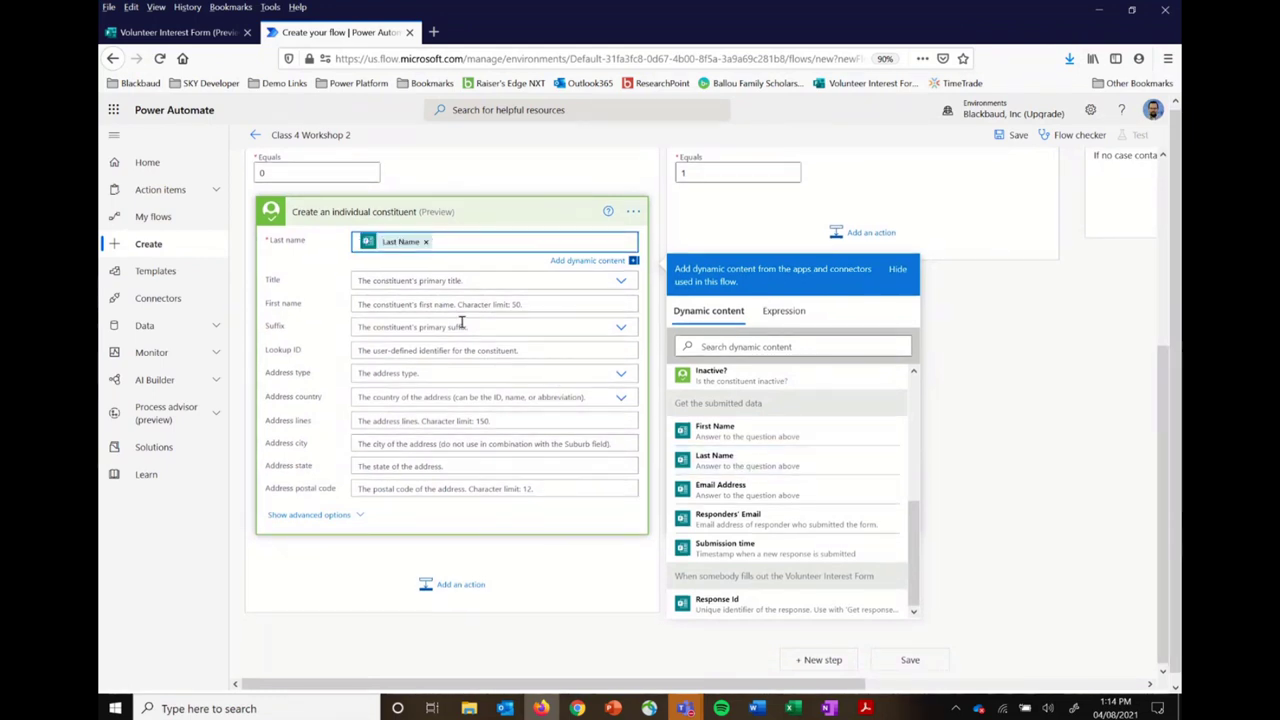
Step: Fill First name with the form's First Name answer and reveal the action's advanced options
scroll(418, 413, up, 1)
click(405, 397)
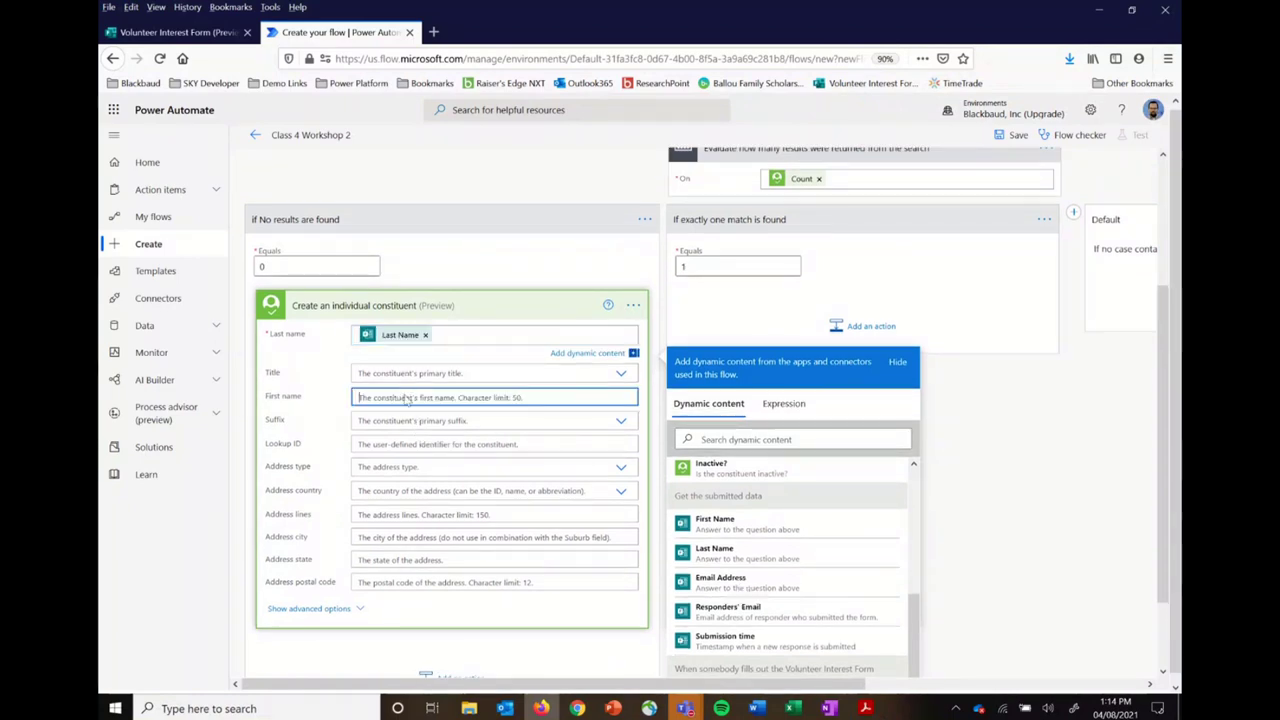
scroll(800, 585, down, 1)
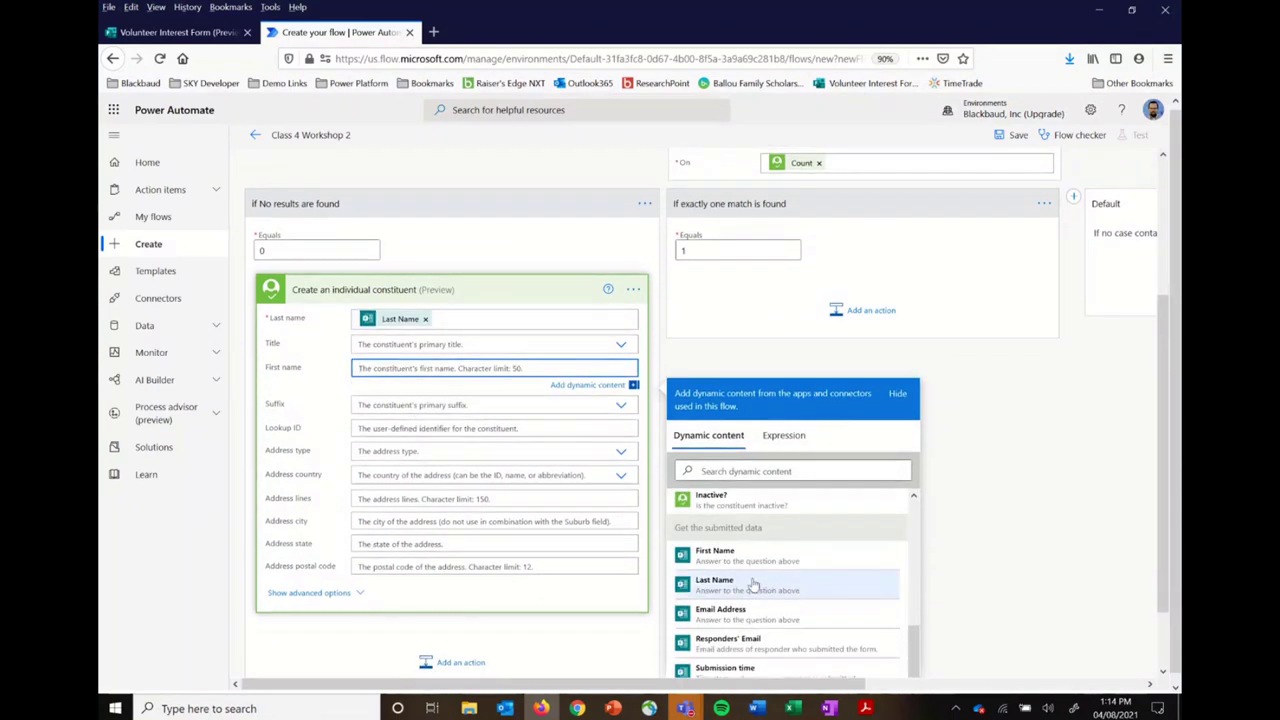
click(770, 556)
click(770, 473)
text(email)
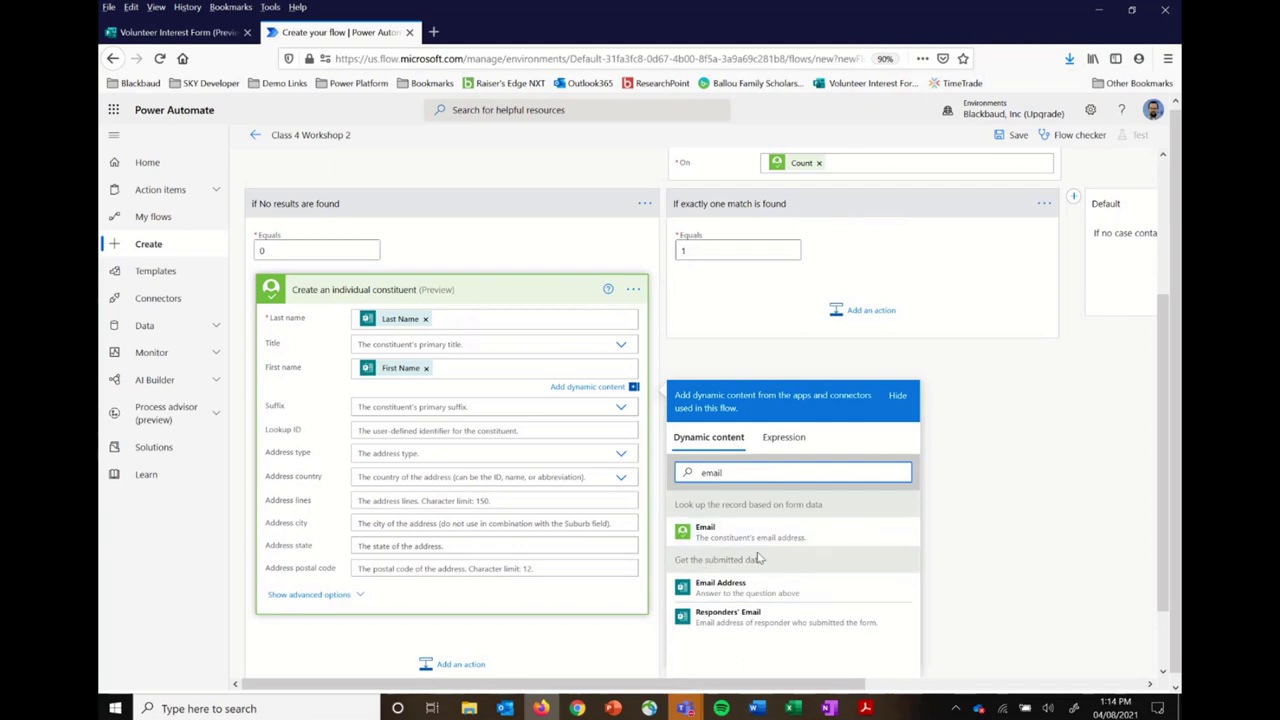
click(332, 600)
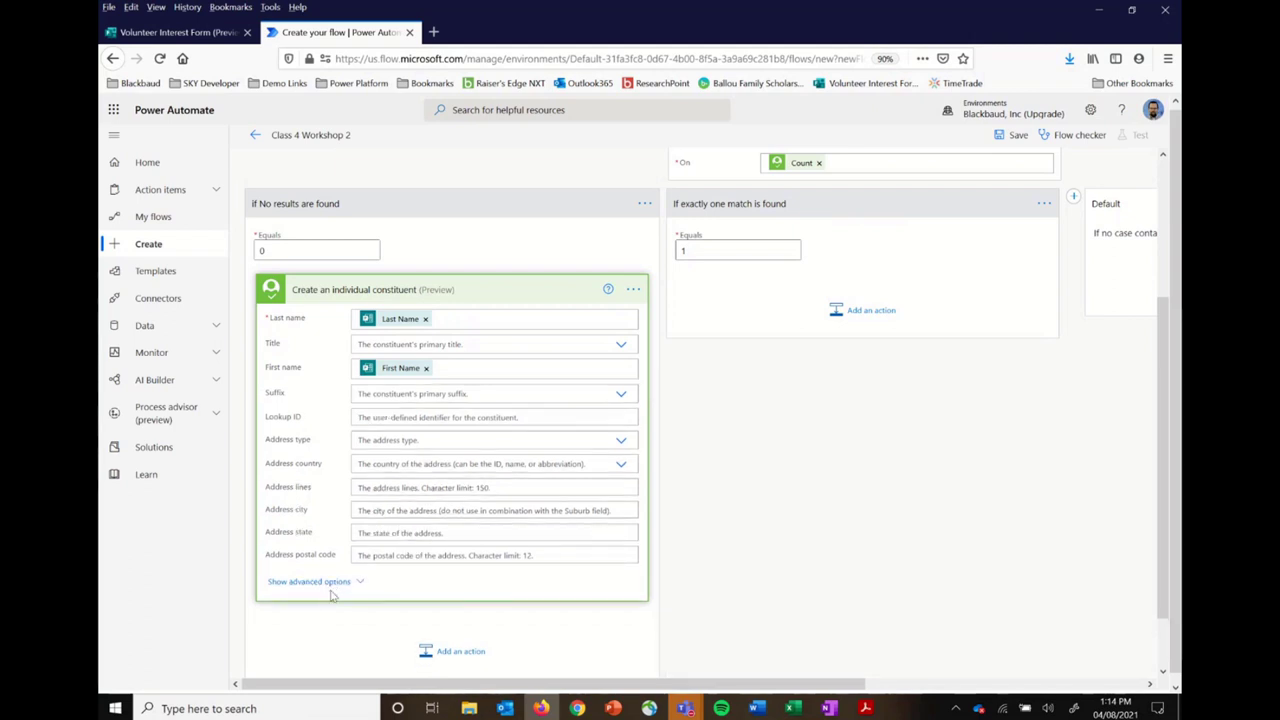
click(332, 594)
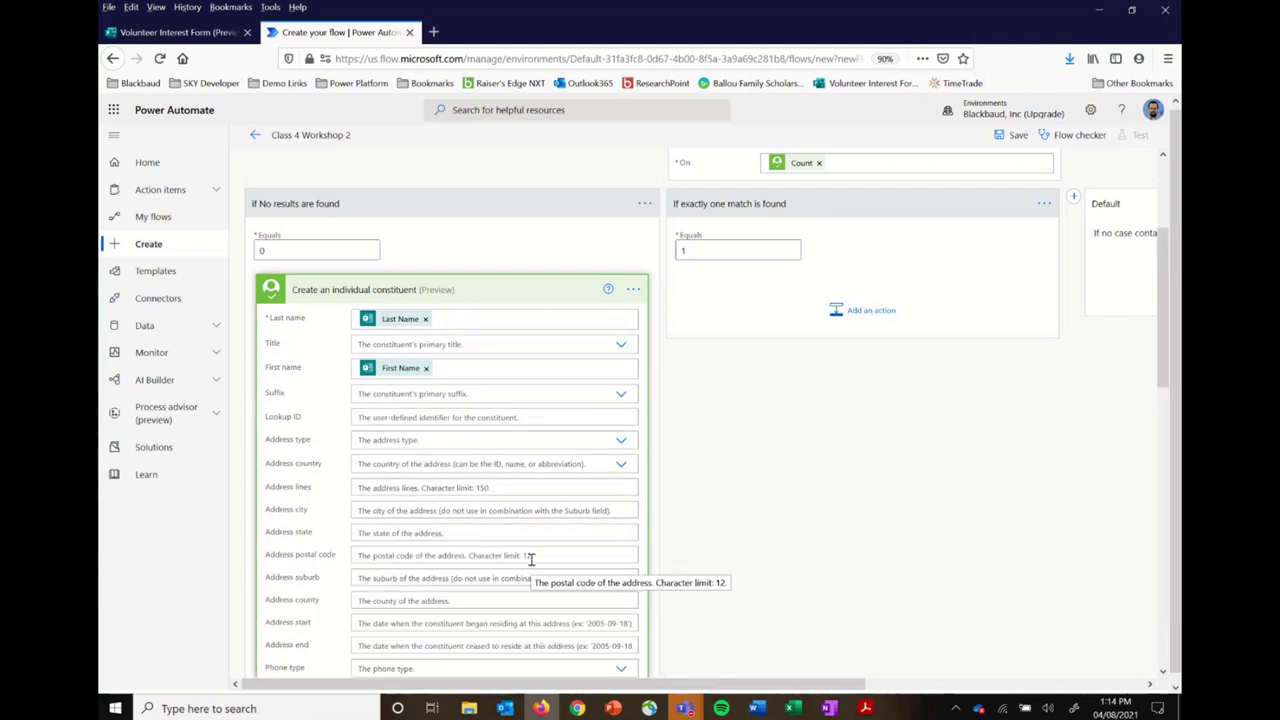
Step: Set Email type to Email and Email address to the submitted form's Email Address
scroll(531, 559, down, 3)
scroll(531, 559, down, 2)
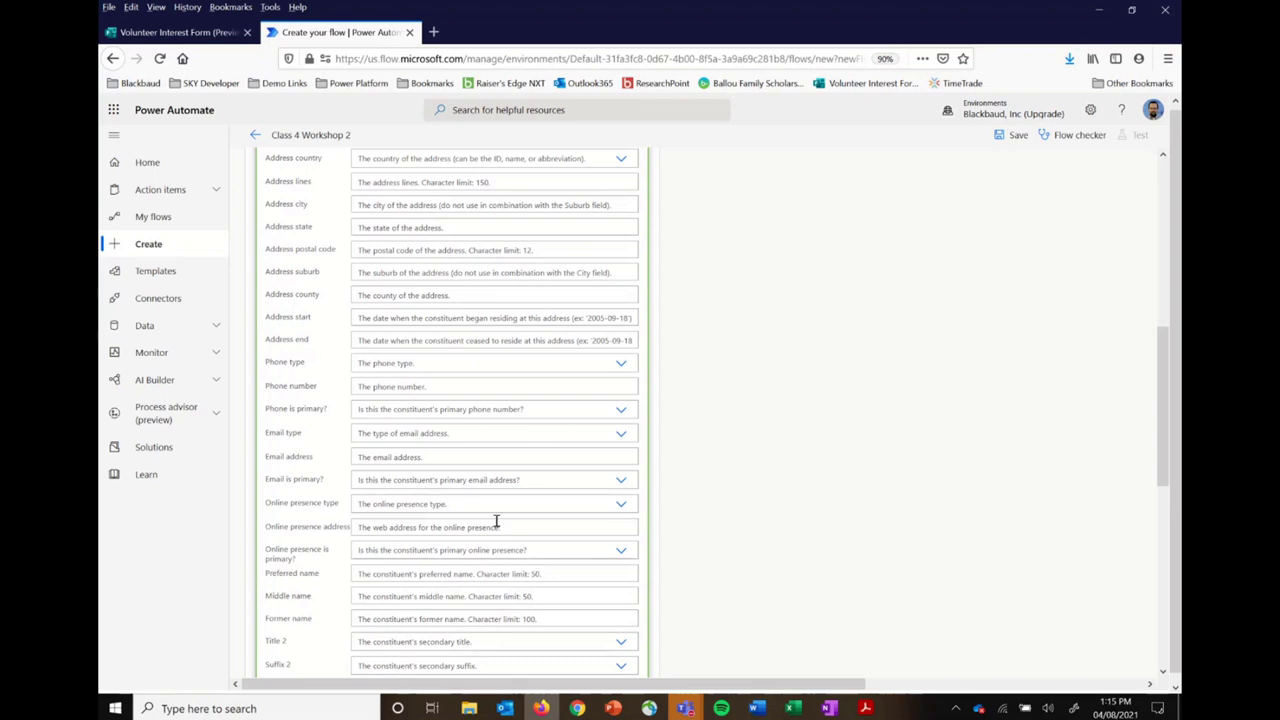
click(621, 437)
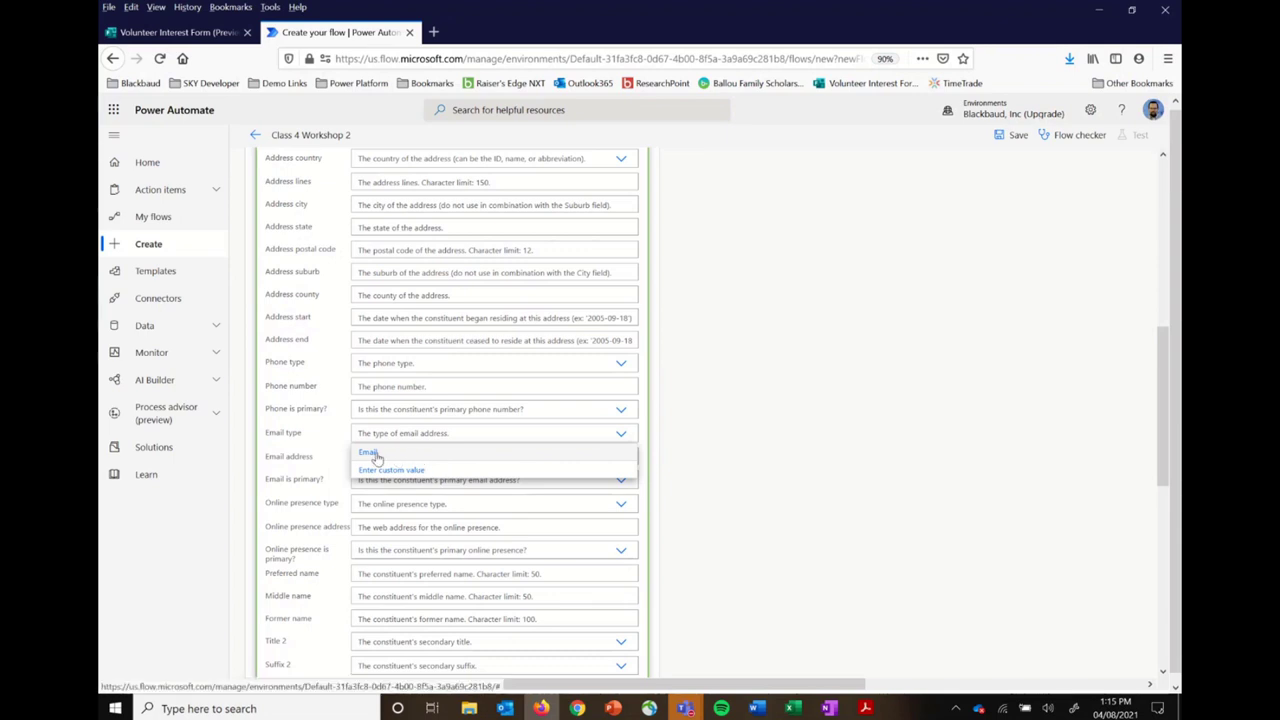
click(370, 453)
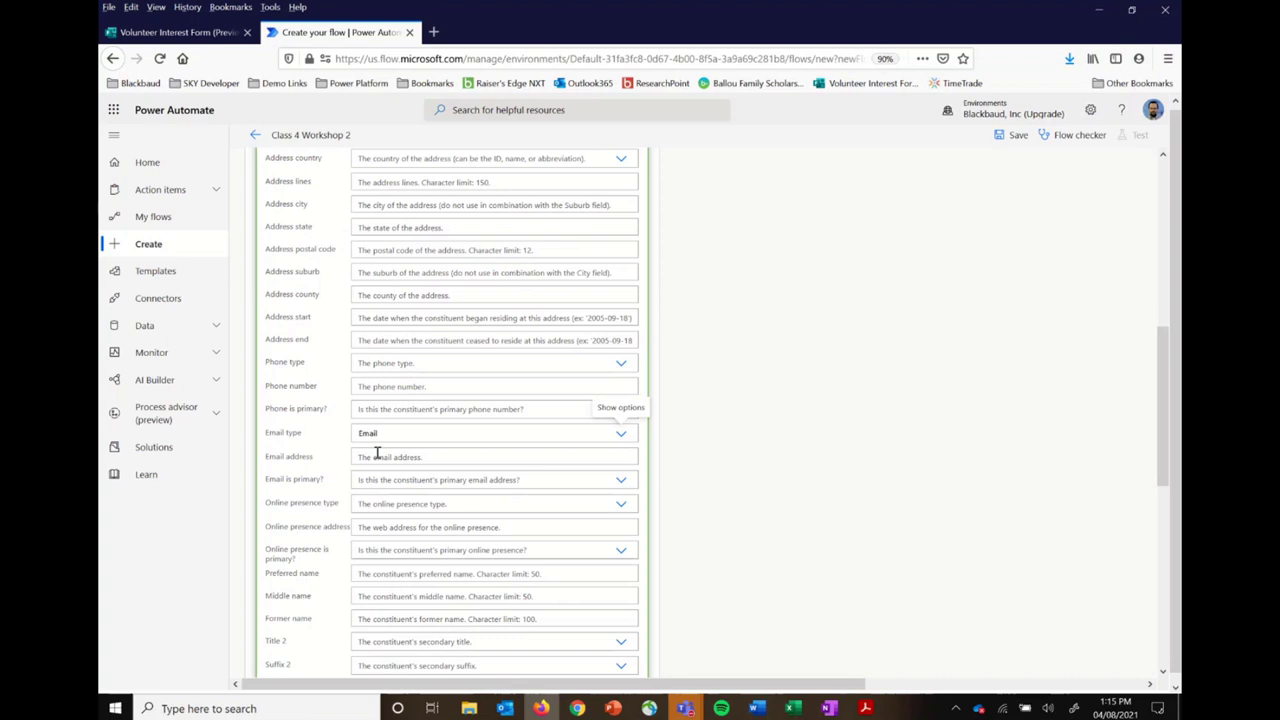
click(422, 457)
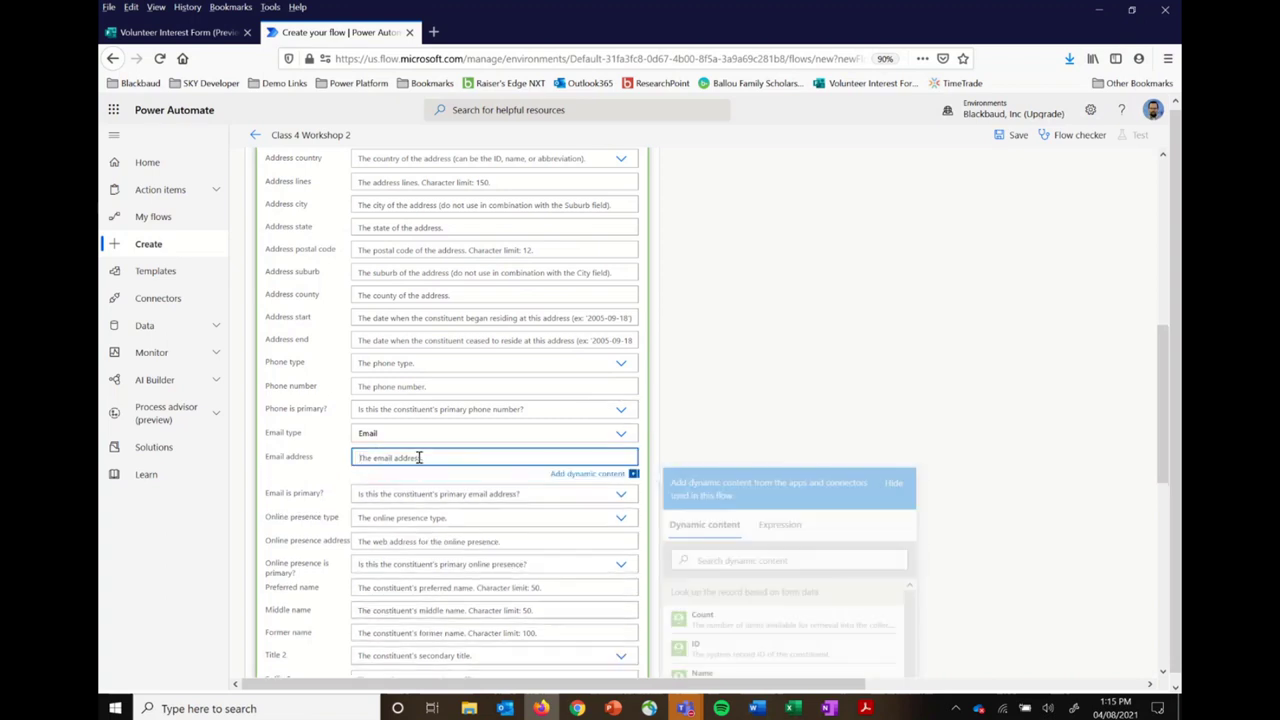
scroll(786, 606, down, 5)
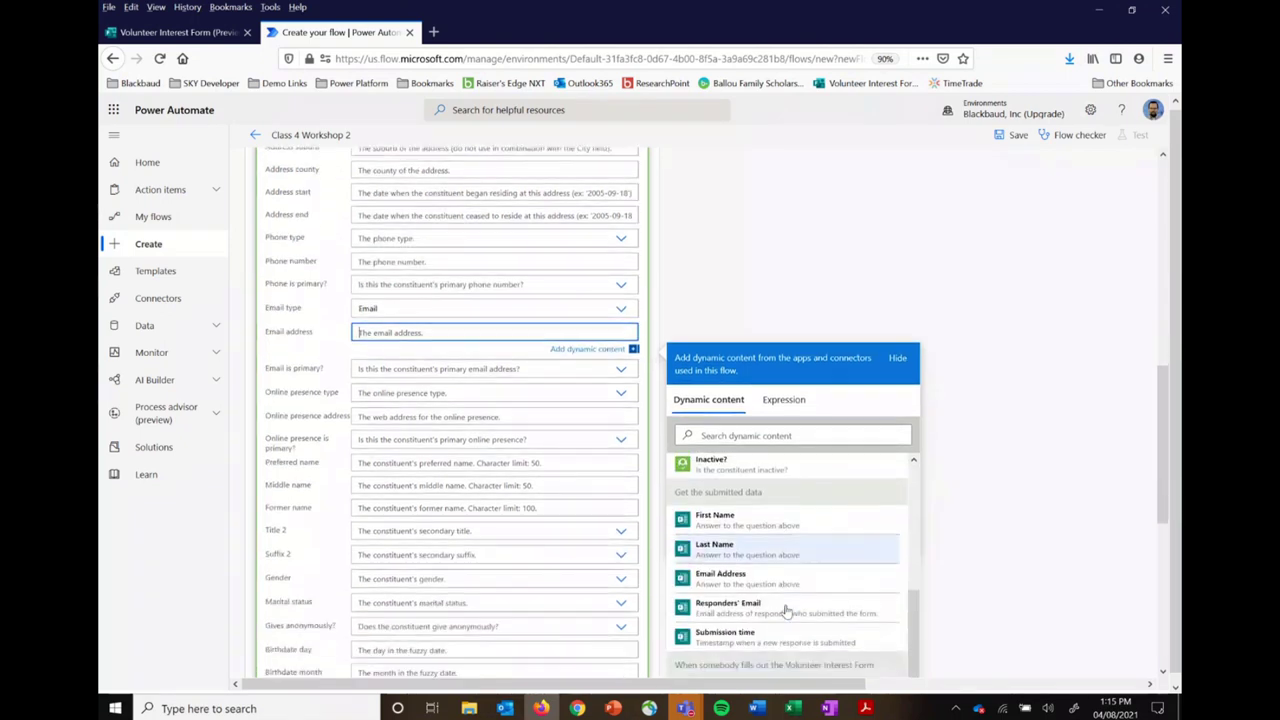
click(780, 558)
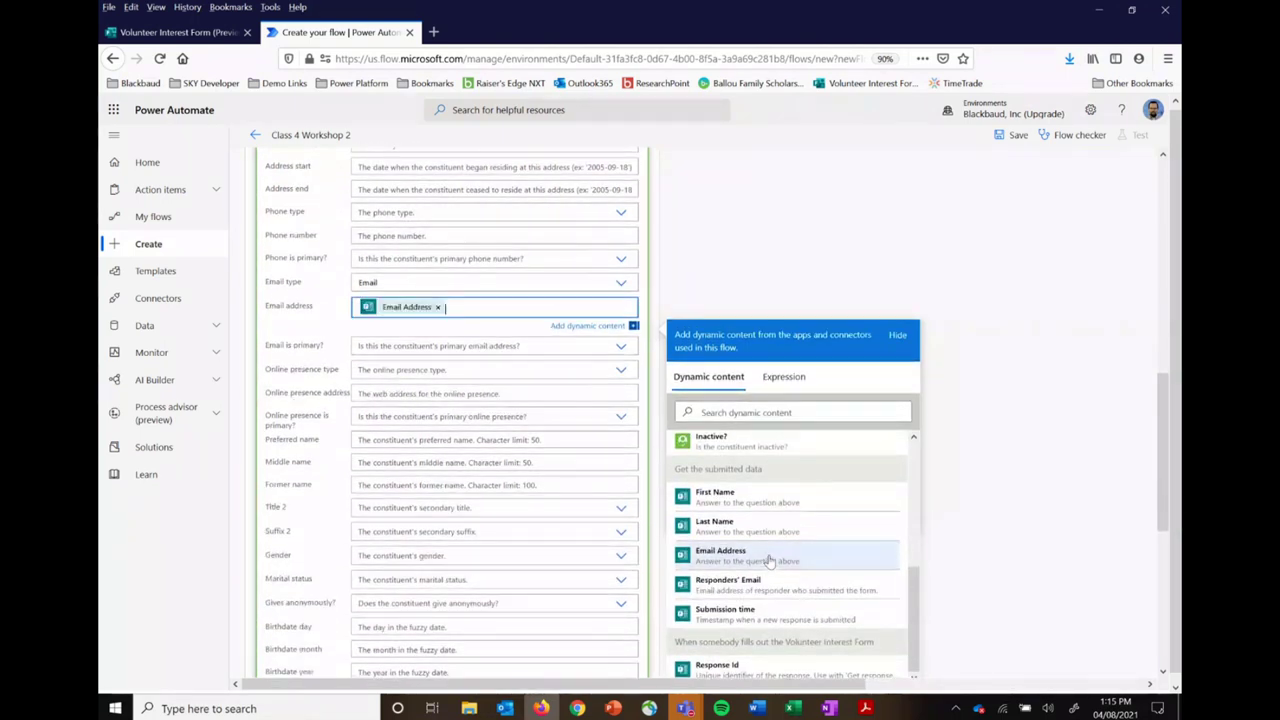
click(718, 275)
scroll(718, 275, up, 4)
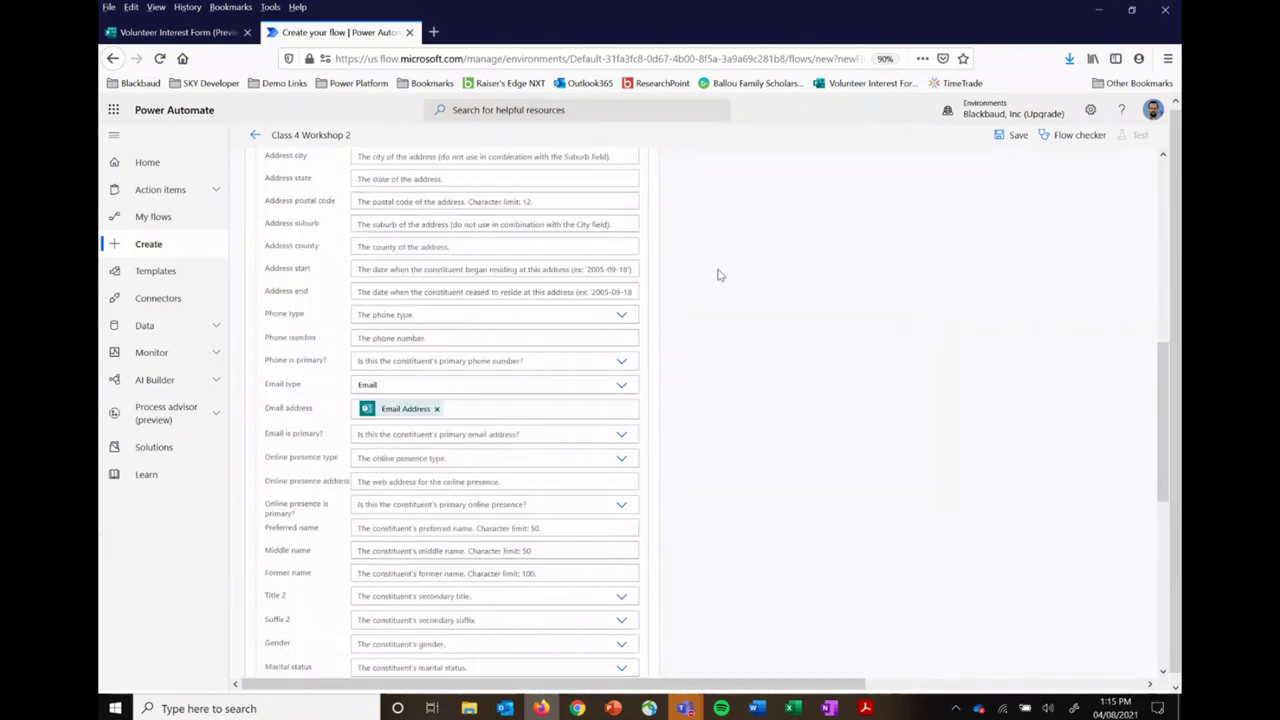
scroll(718, 275, up, 4)
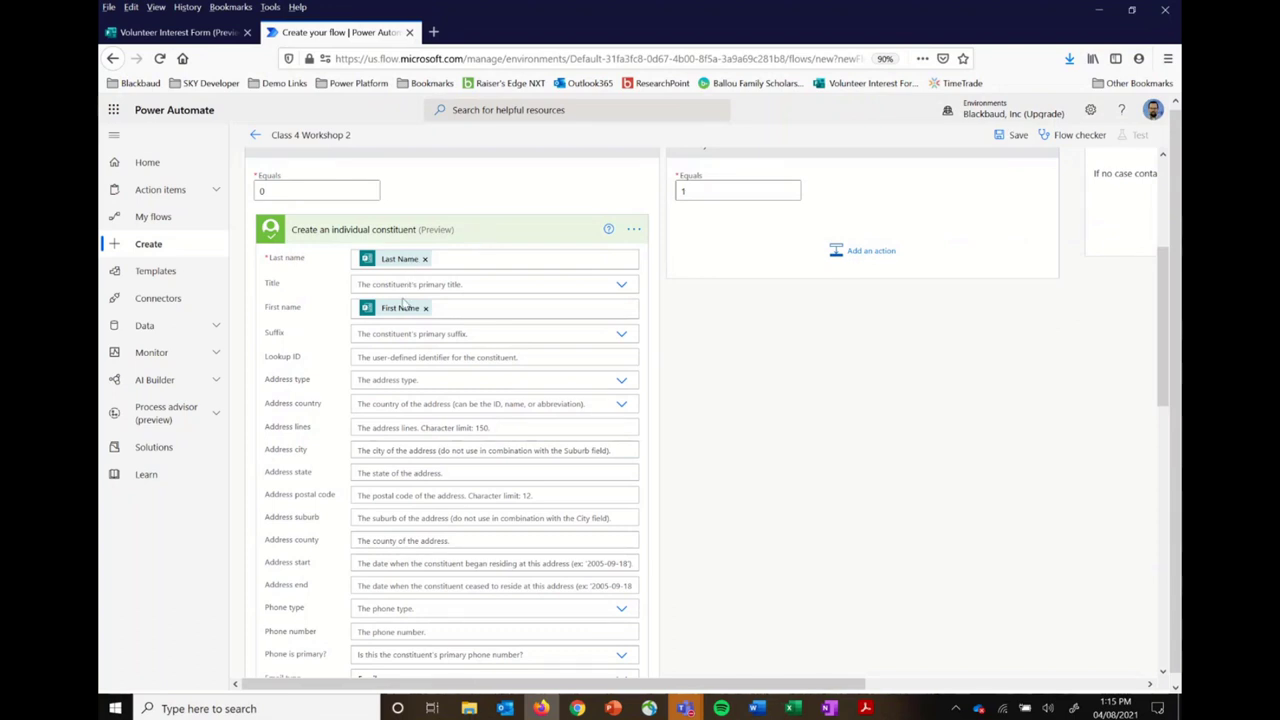
scroll(755, 485, down, 5)
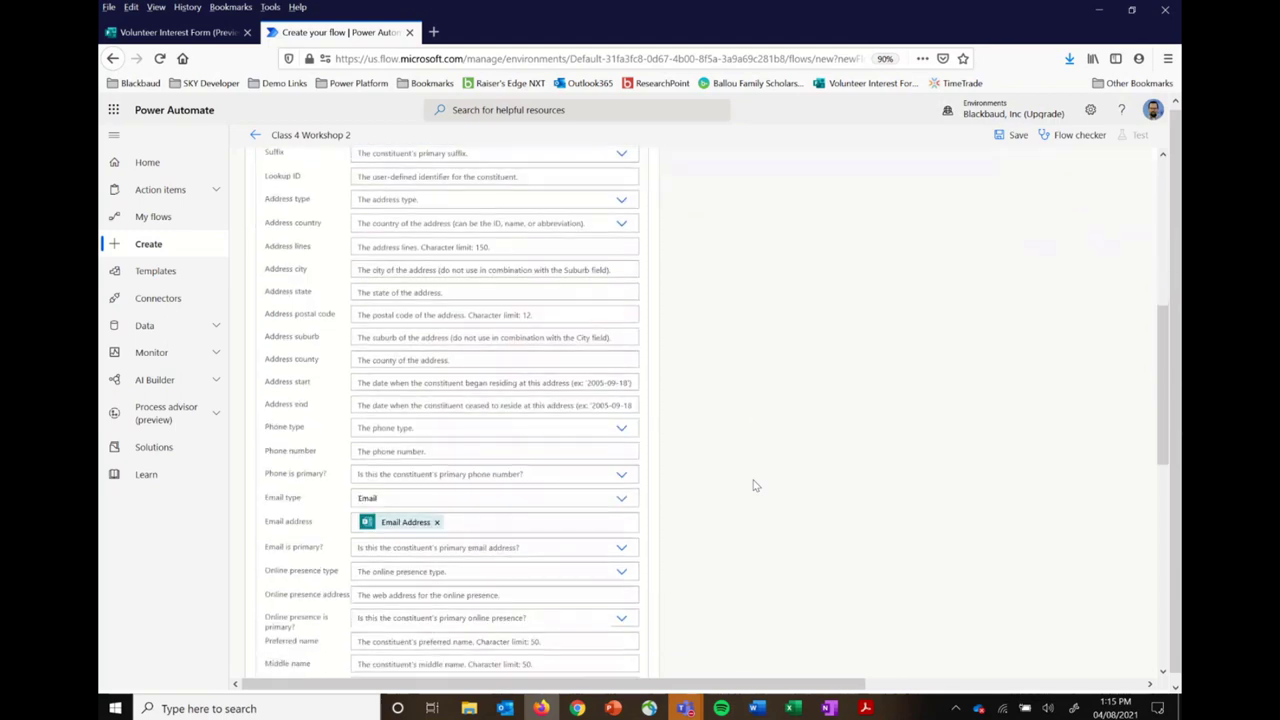
scroll(755, 485, down, 5)
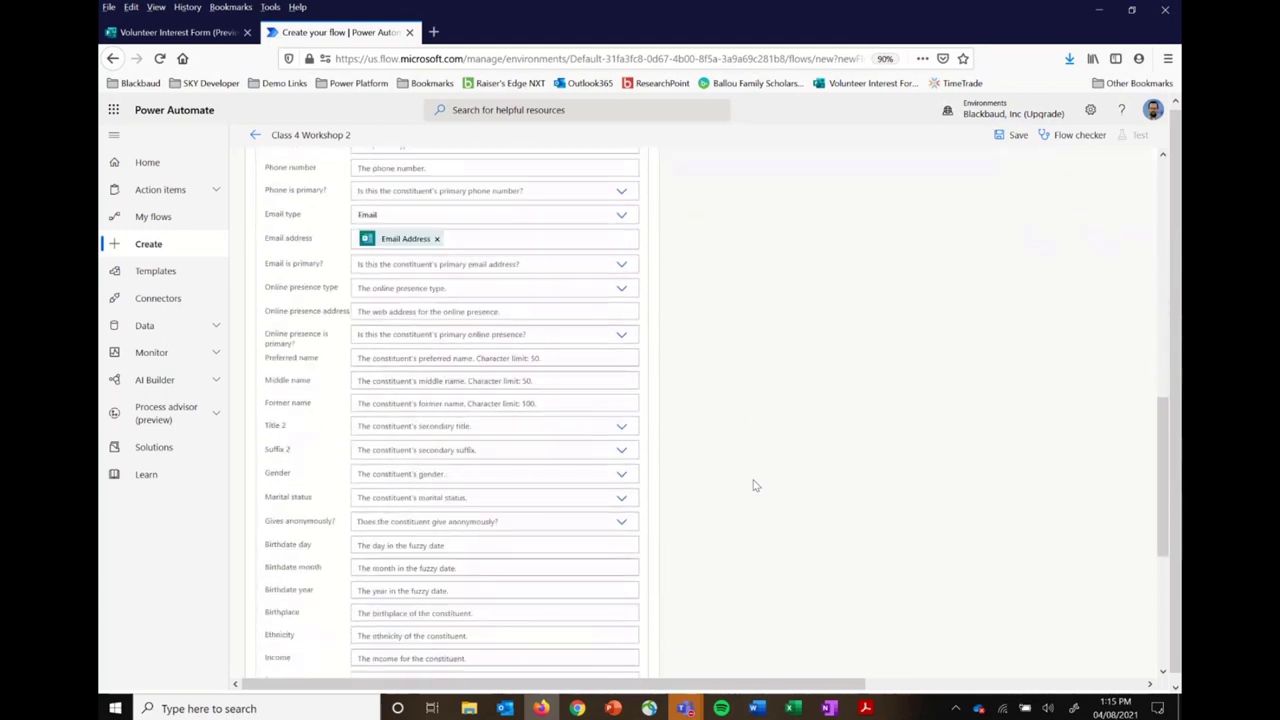
Step: Start a new action below Create an individual constituent in the If No results are found case
scroll(755, 485, down, 3)
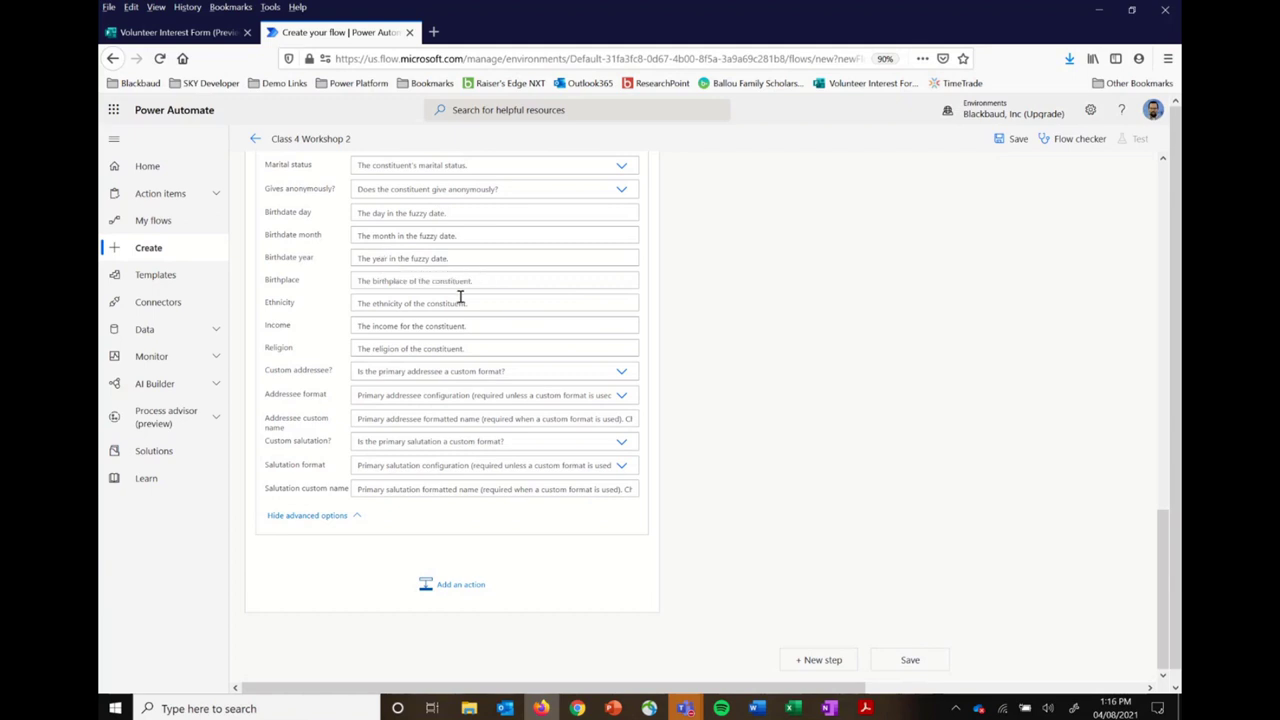
click(451, 585)
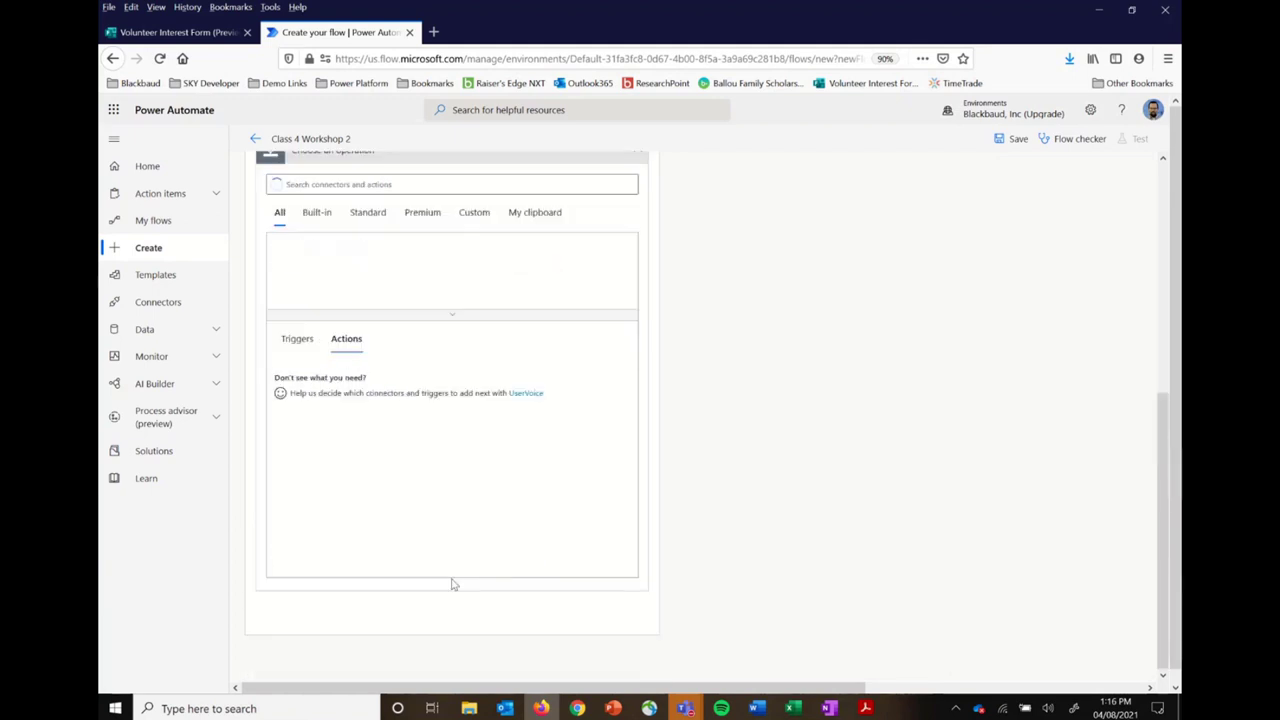
Step: Search the Blackbaud Raisers Edge NXT connector for 'create' and add Create a constituent code
click(470, 183)
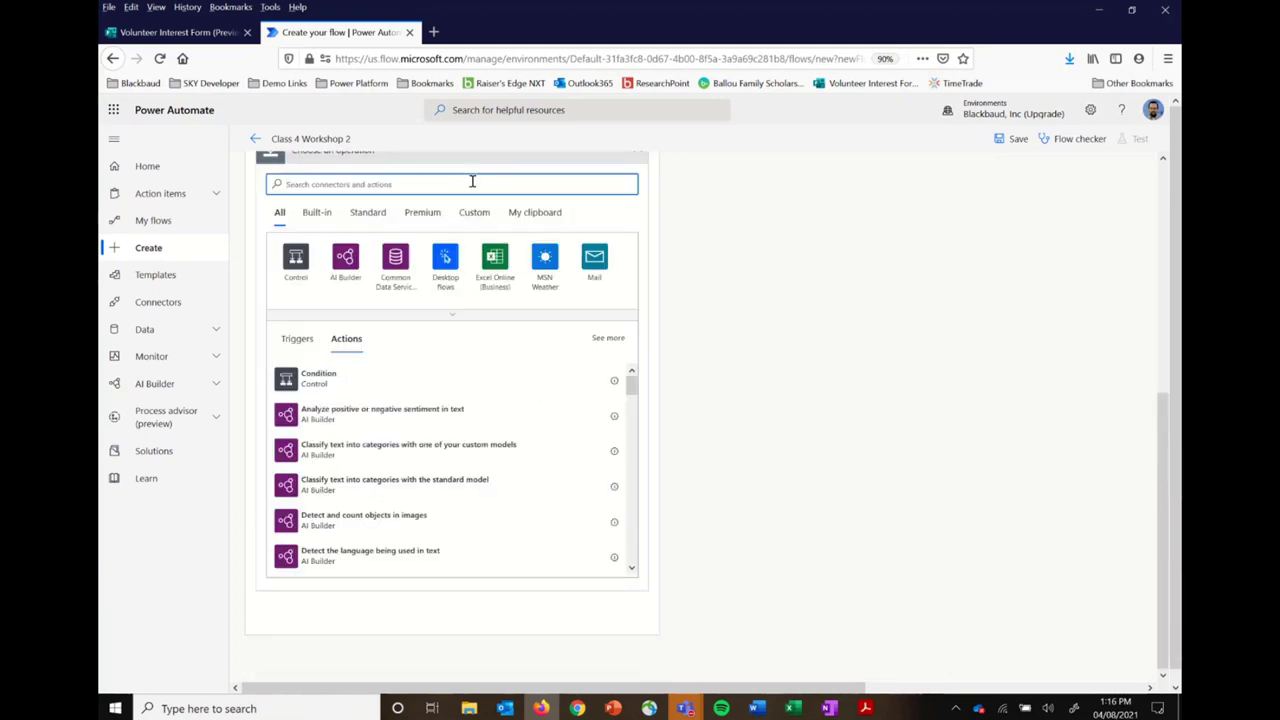
text(blackba)
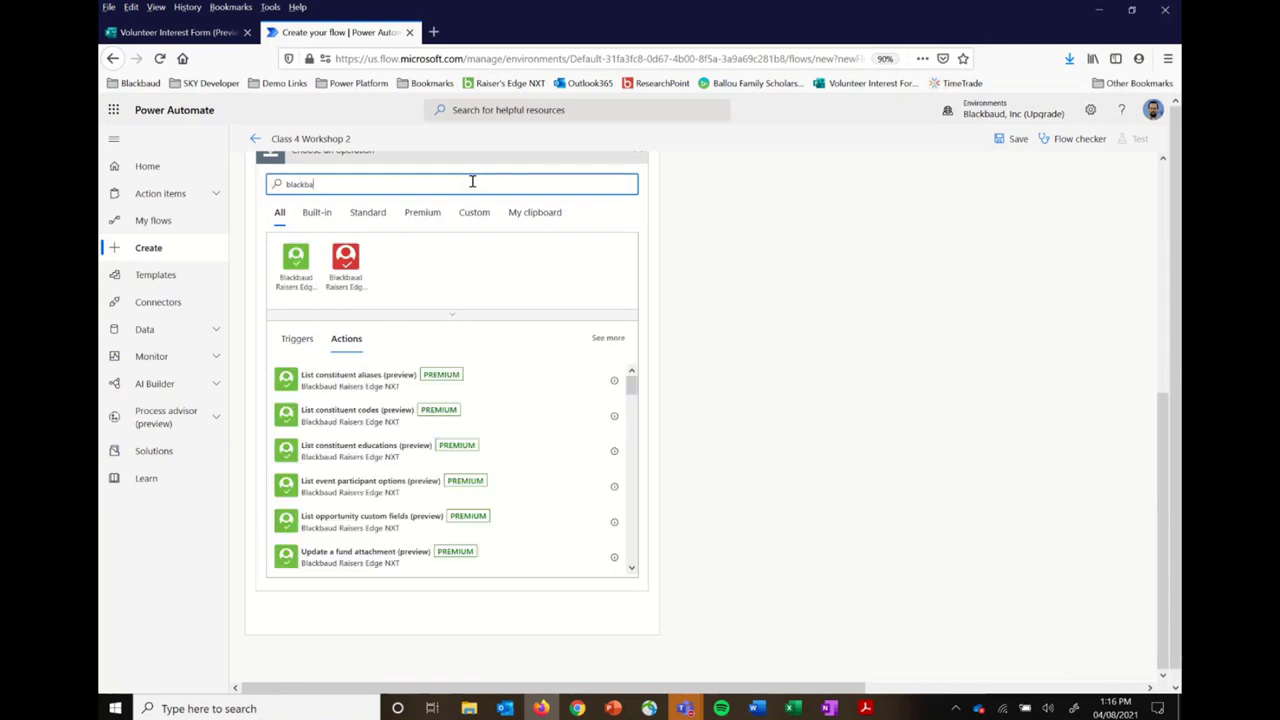
click(298, 262)
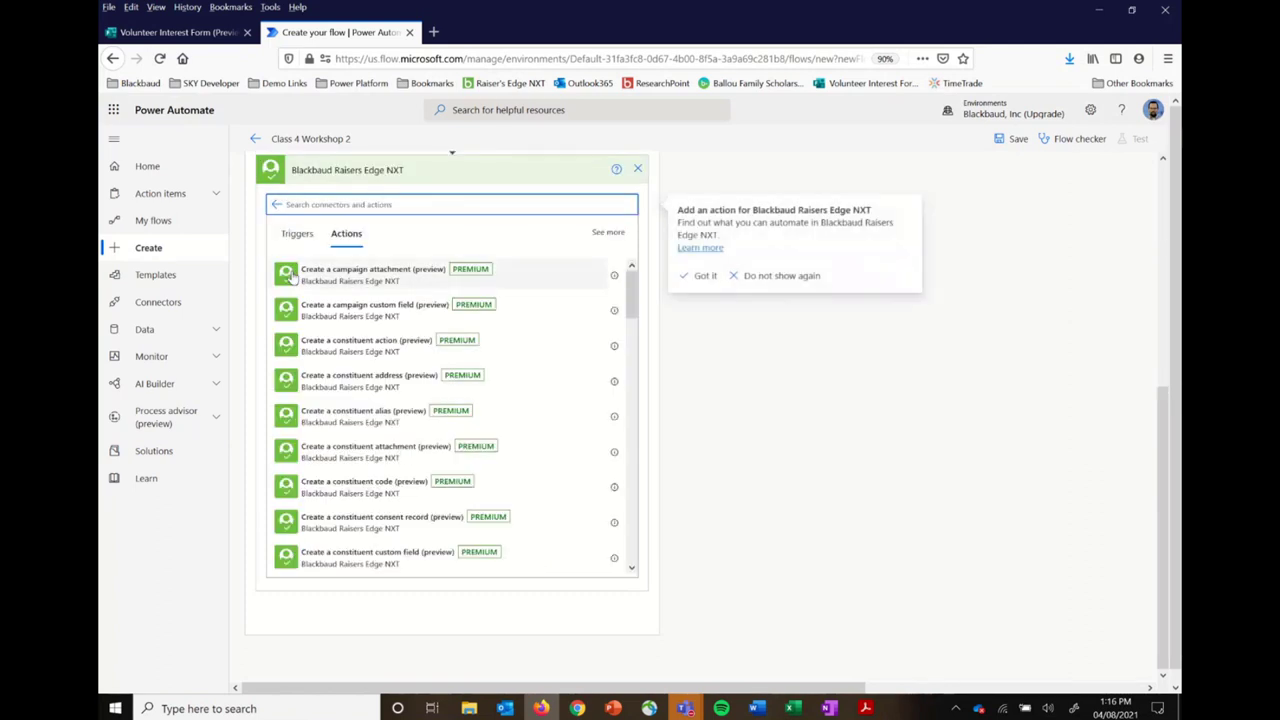
text(create)
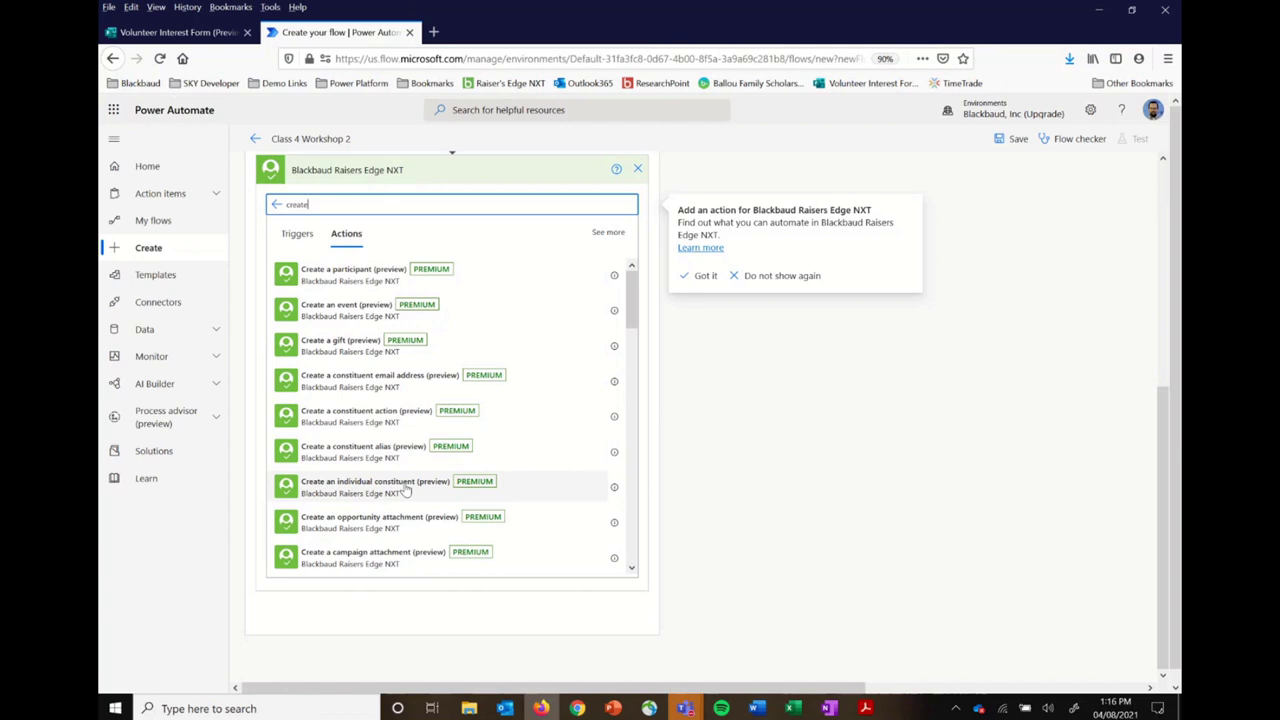
scroll(405, 490, down, 4)
scroll(405, 490, down, 3)
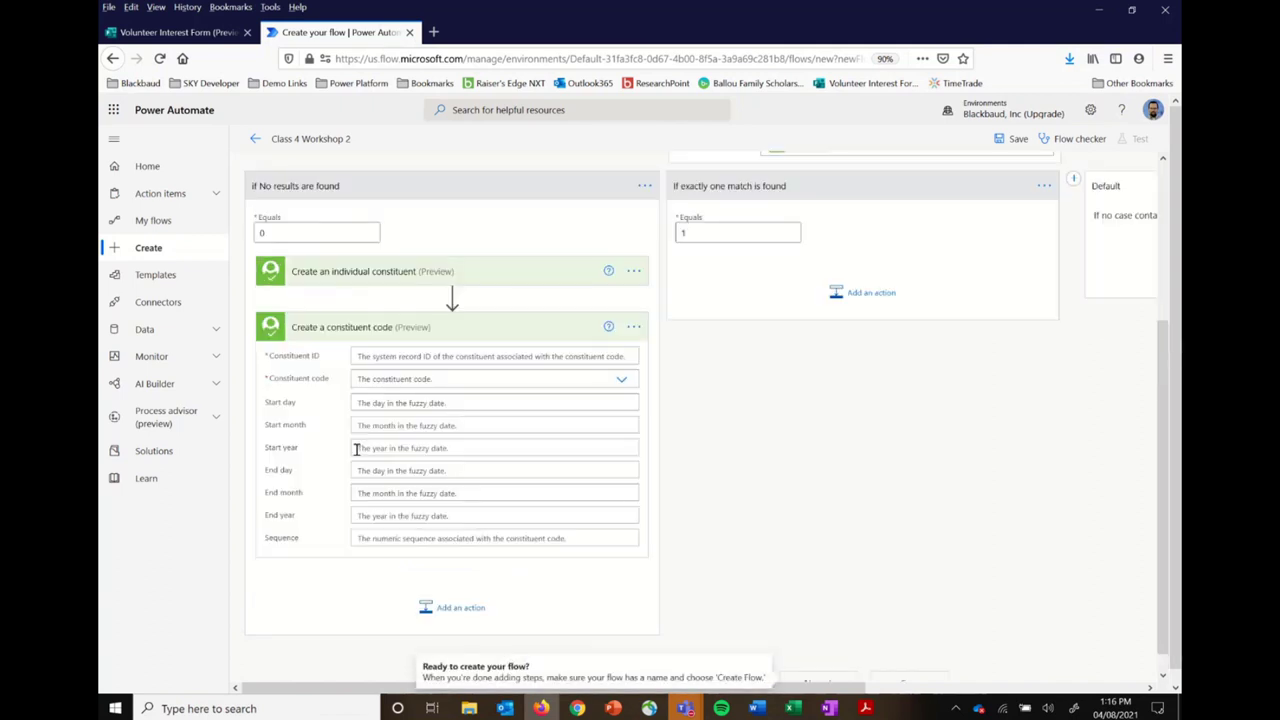
Step: Set Constituent ID to the new constituent's ID and Constituent code to Volunteer
click(484, 356)
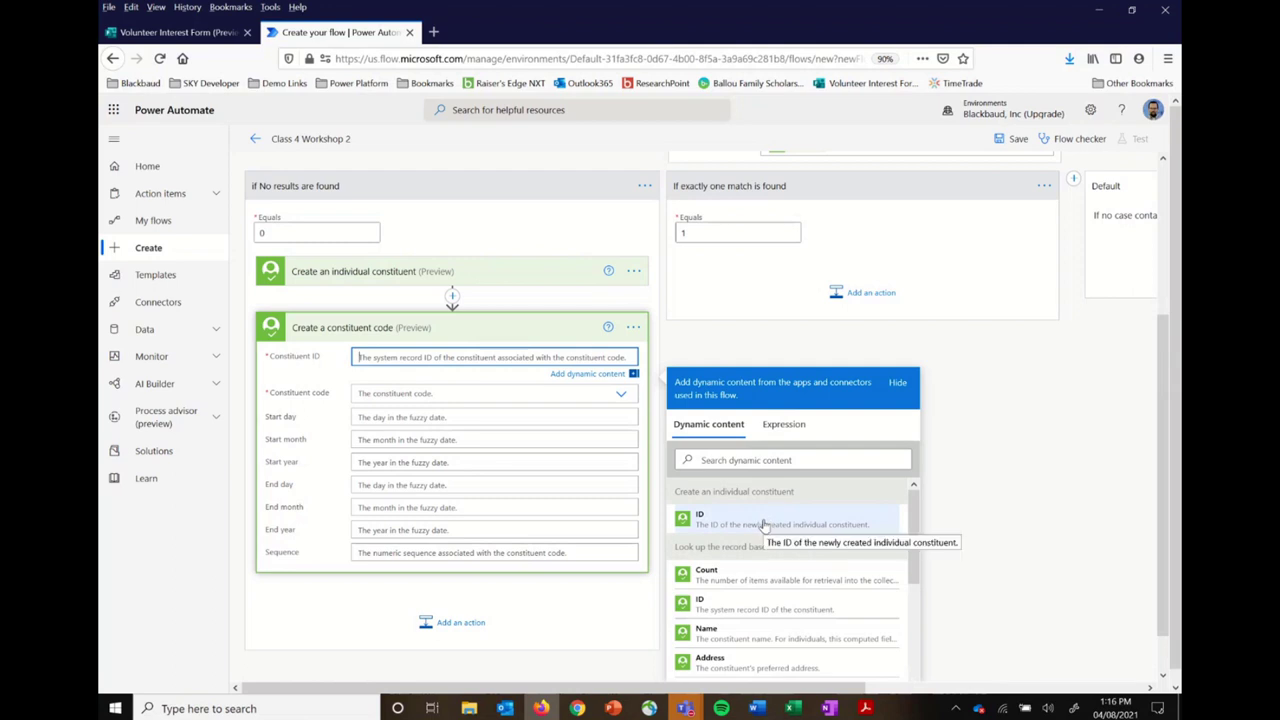
click(763, 524)
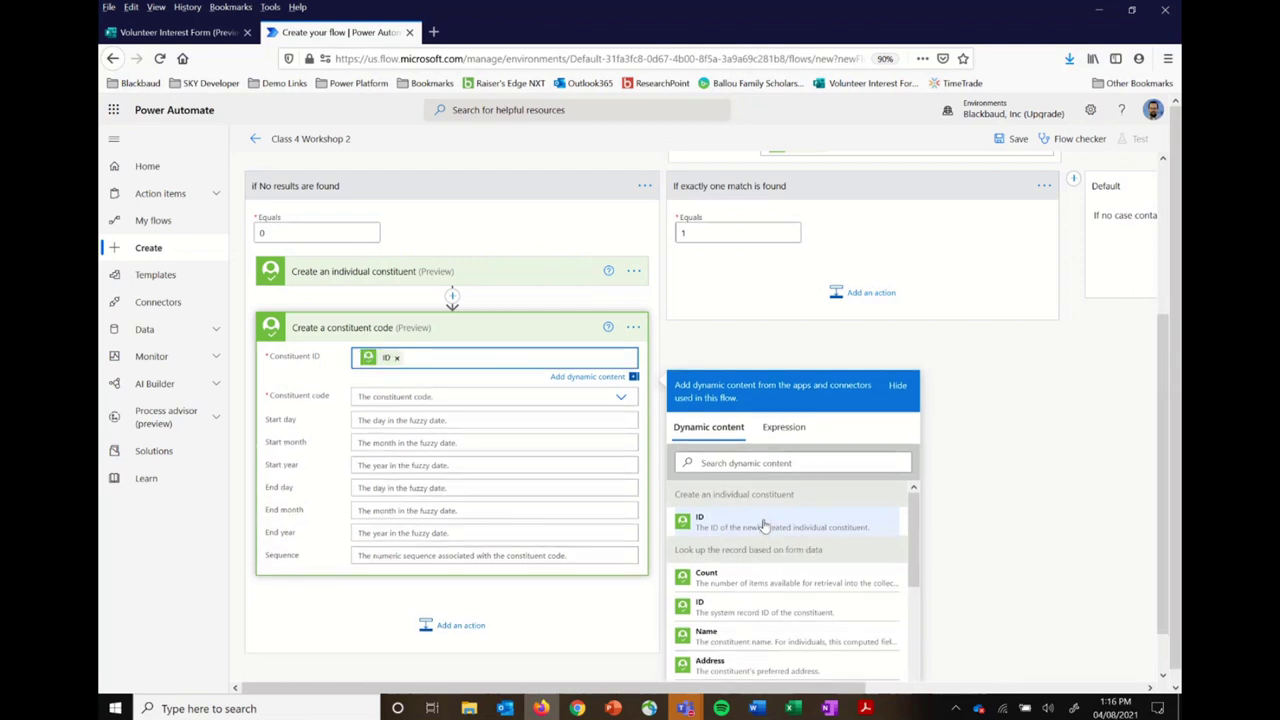
click(577, 398)
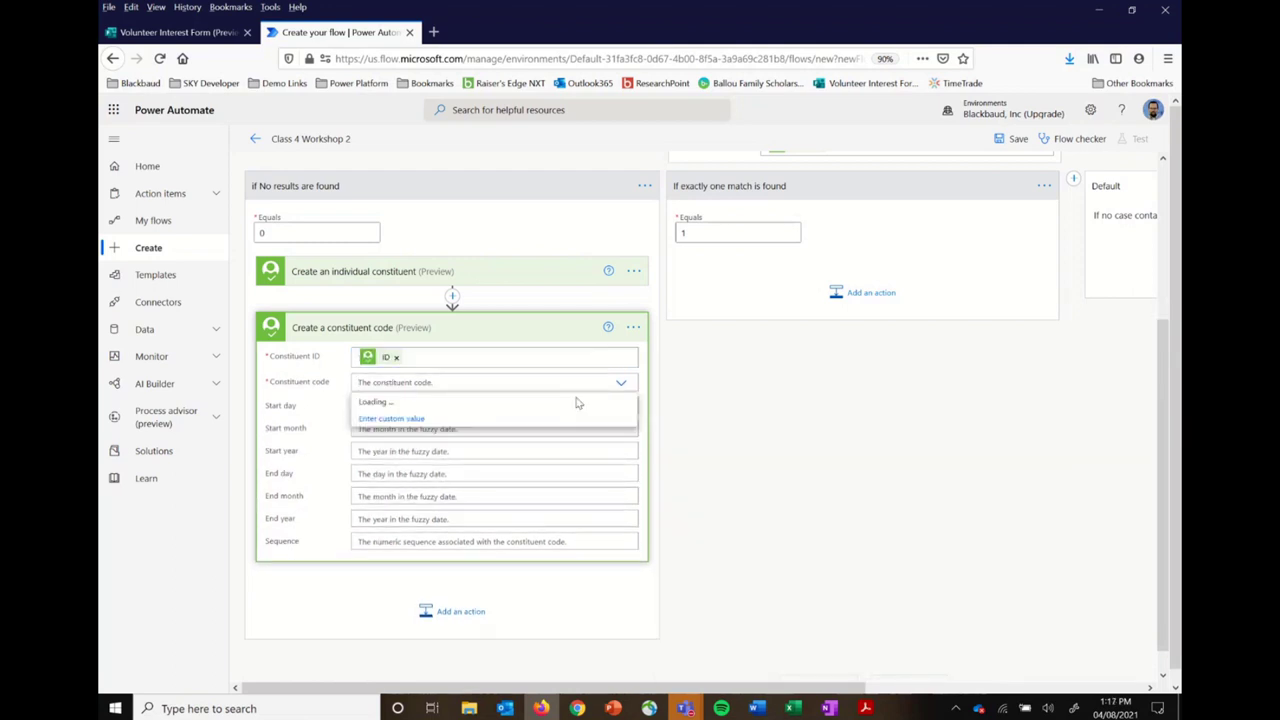
drag(630, 427, 636, 552)
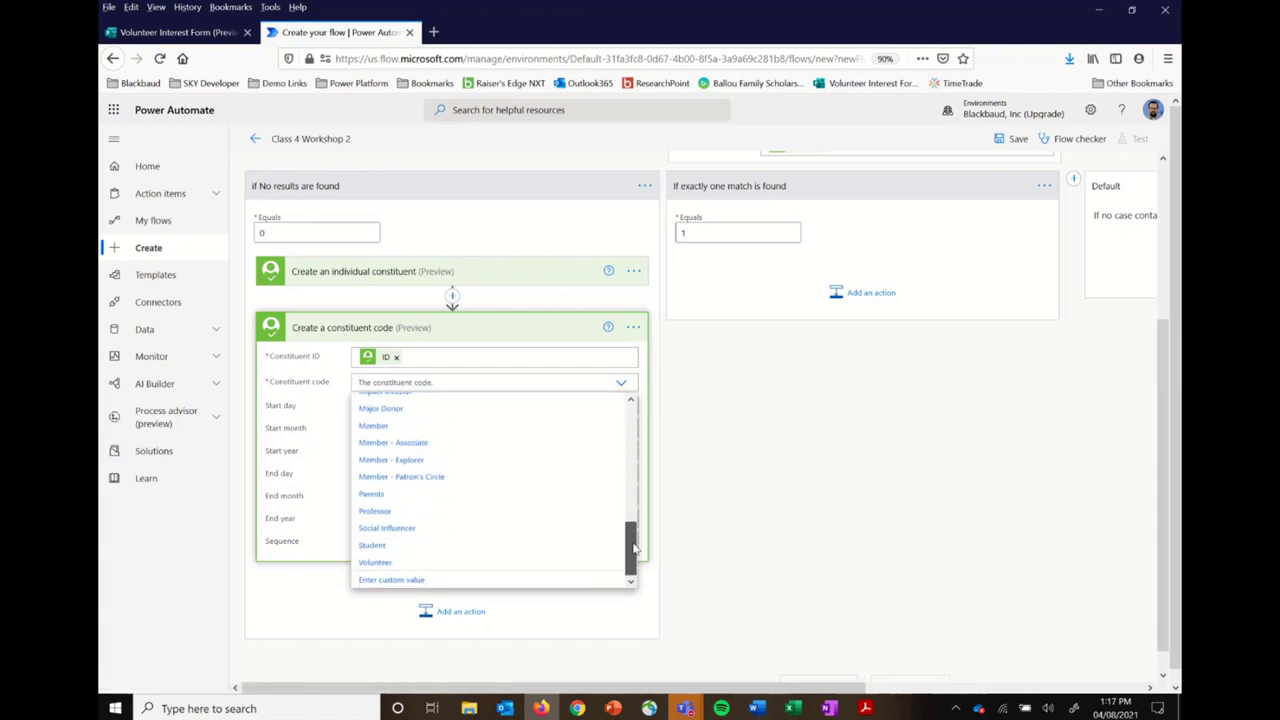
click(388, 566)
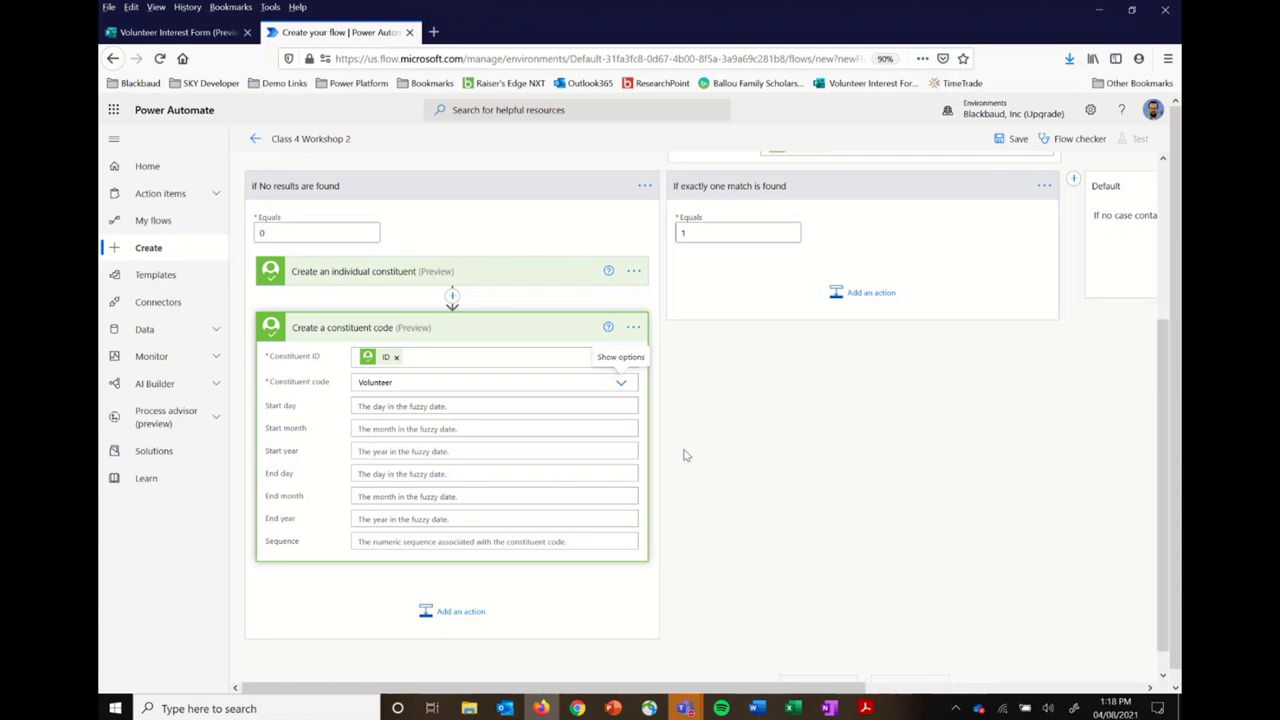
Step: Rename the Create a constituent code action to 'Add a new Constituent Code to the new record'
click(634, 328)
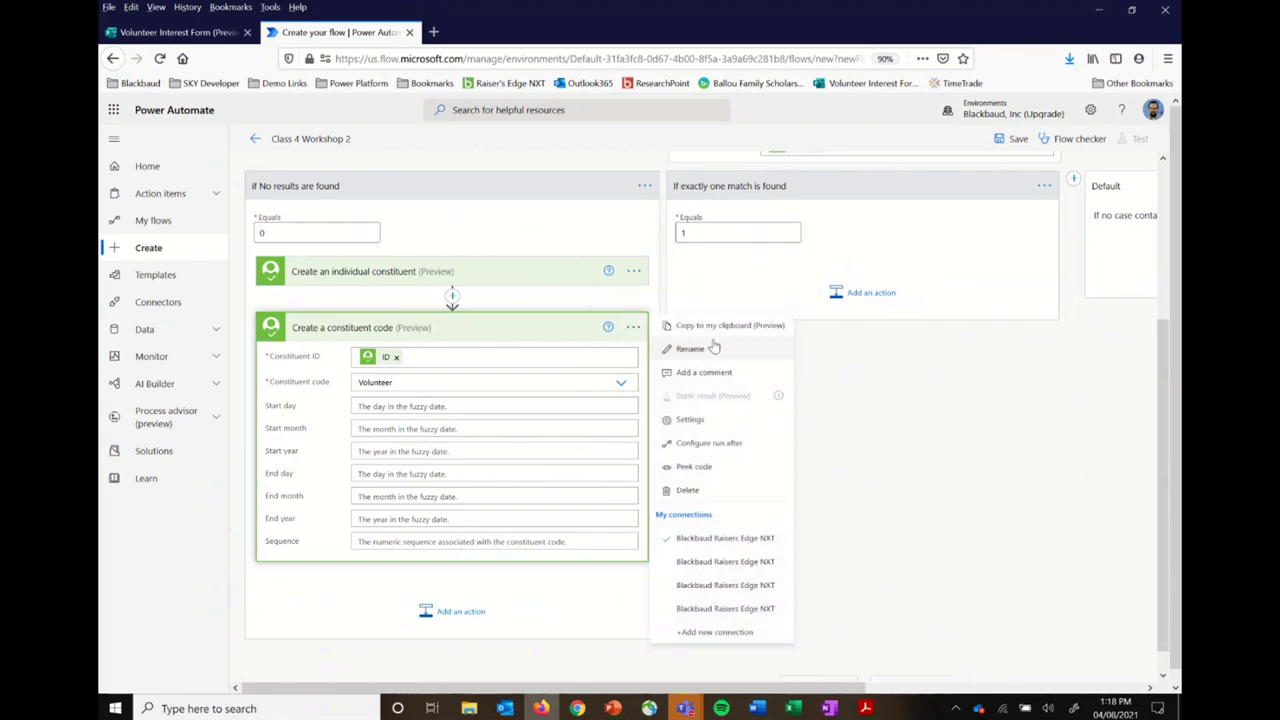
click(690, 349)
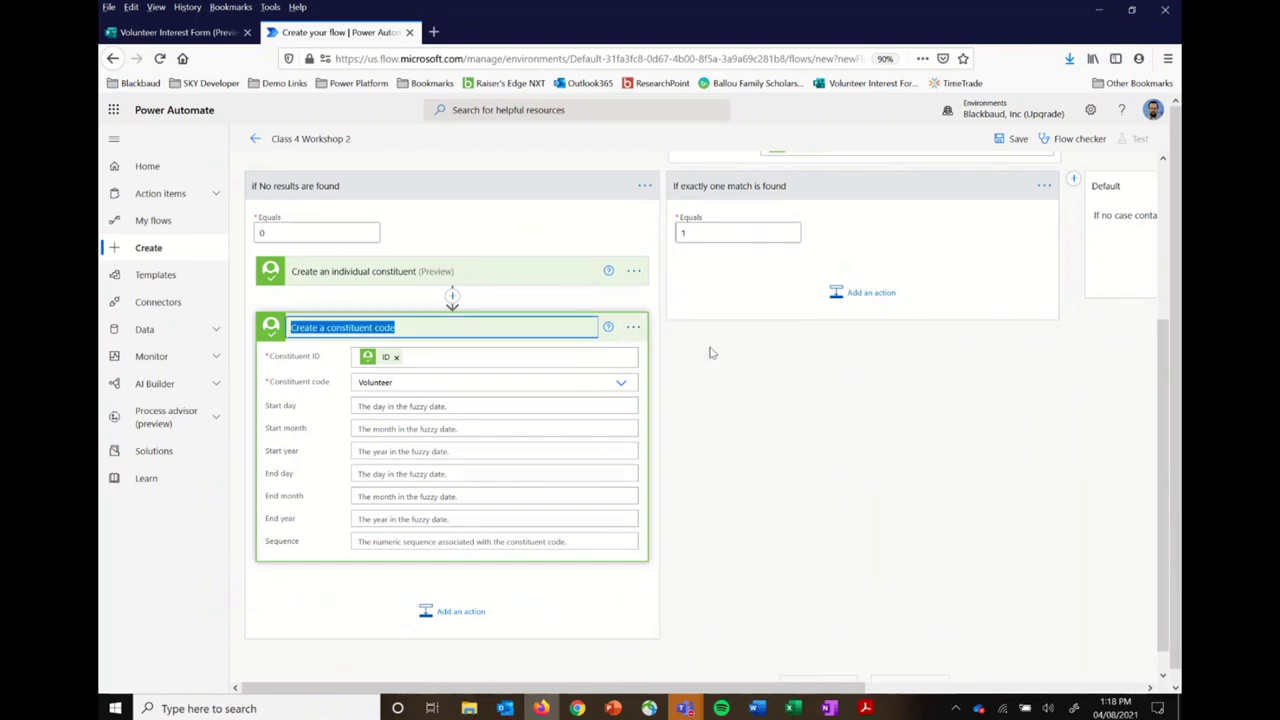
text(Add a new Constituent Code to the new record)
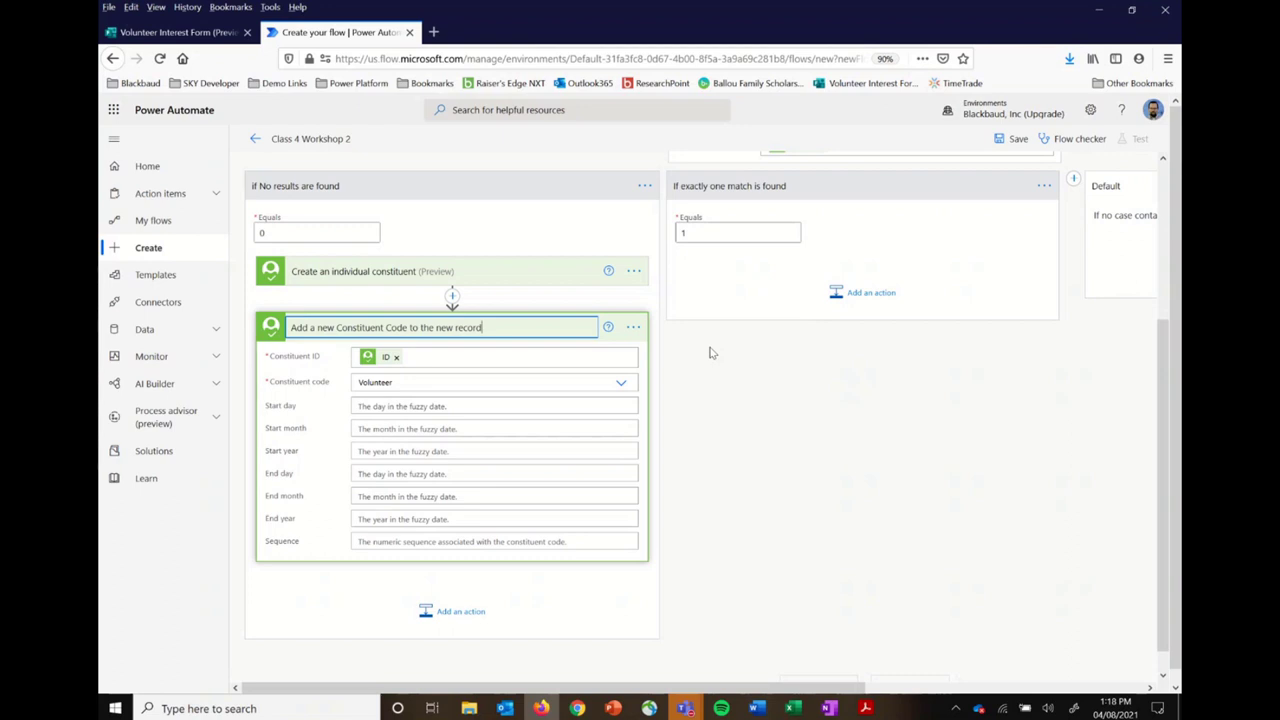
click(686, 433)
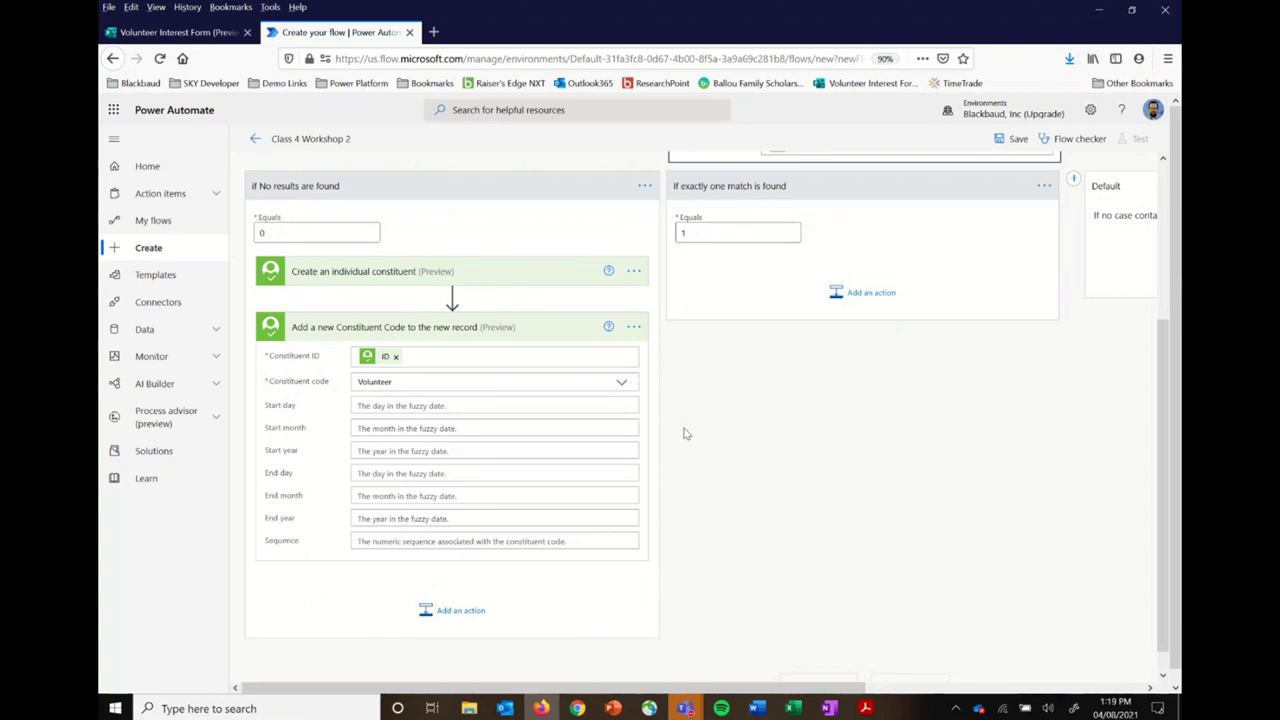
scroll(686, 433, up, 3)
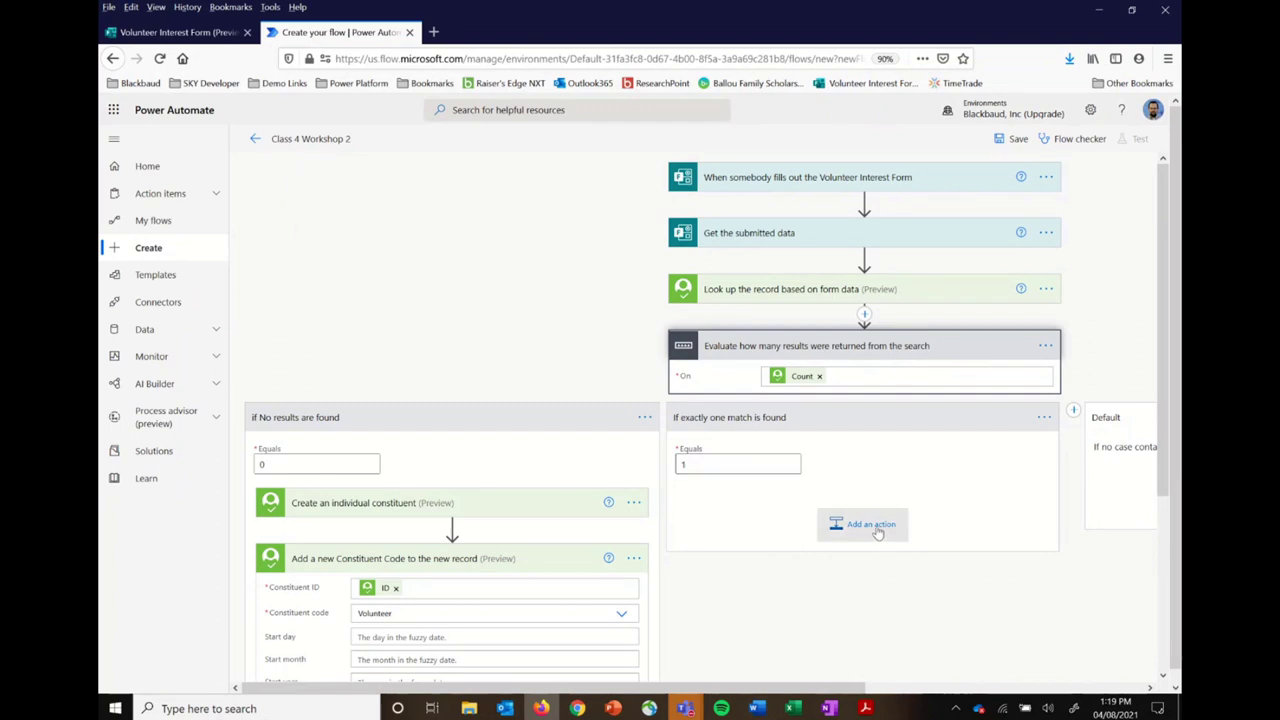
Step: Add the Approvals 'Start and wait for an approval' action to the 'If exactly one match is found' case
click(870, 526)
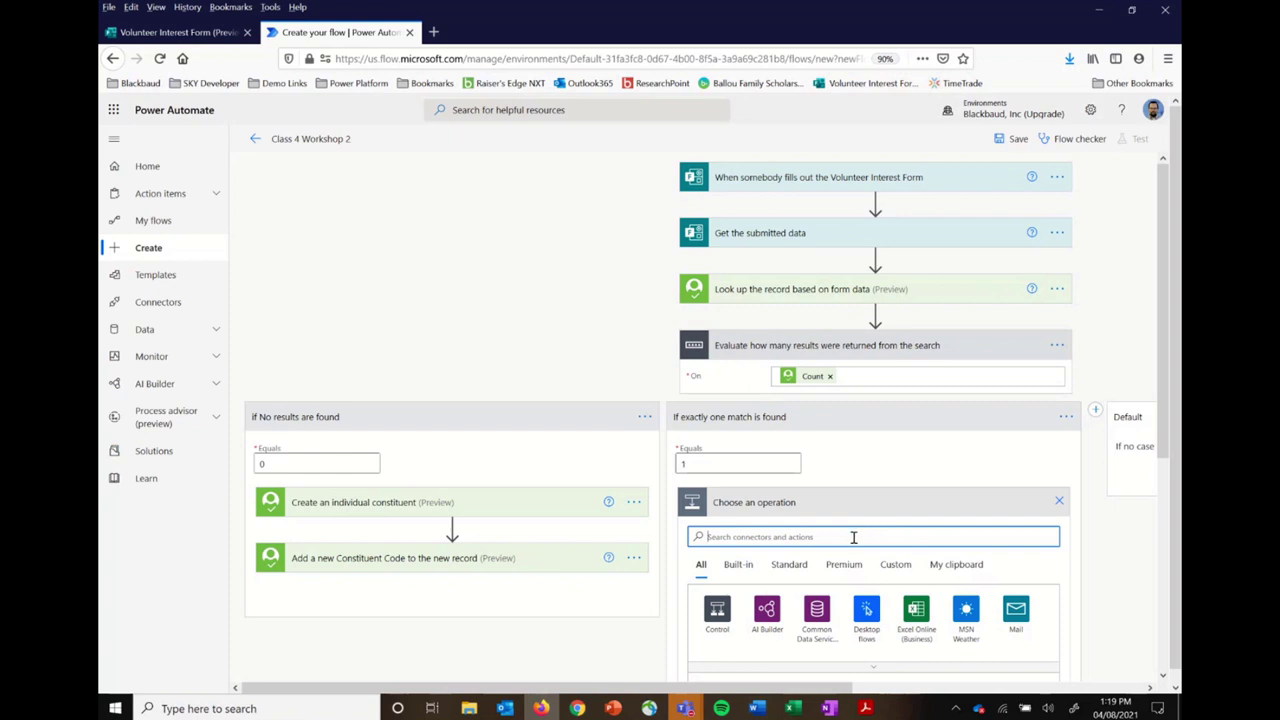
text(approv)
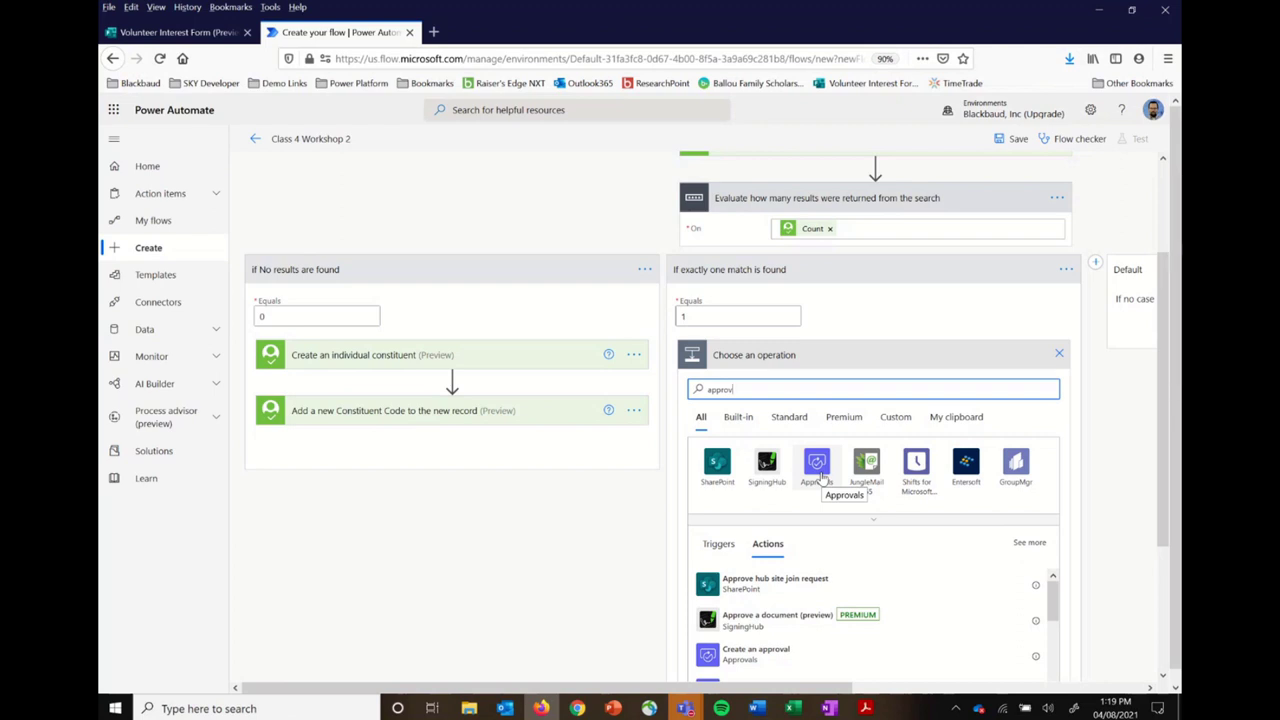
click(819, 475)
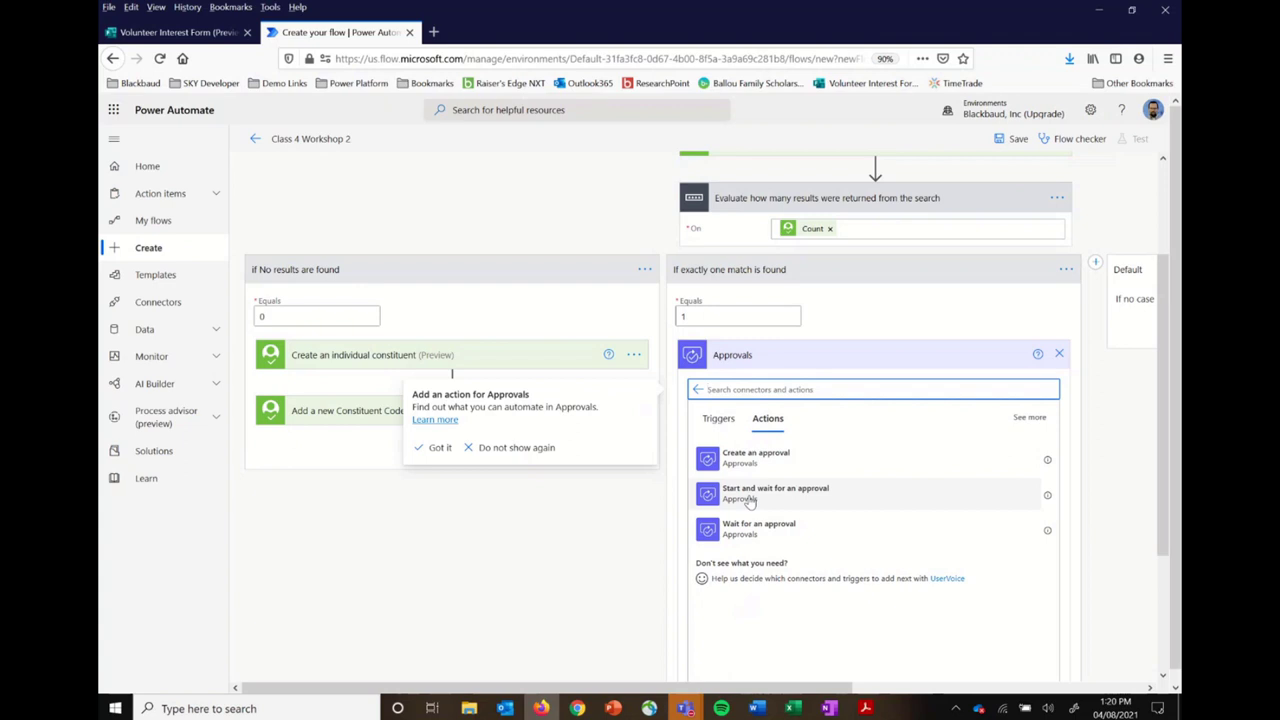
click(750, 502)
click(750, 502)
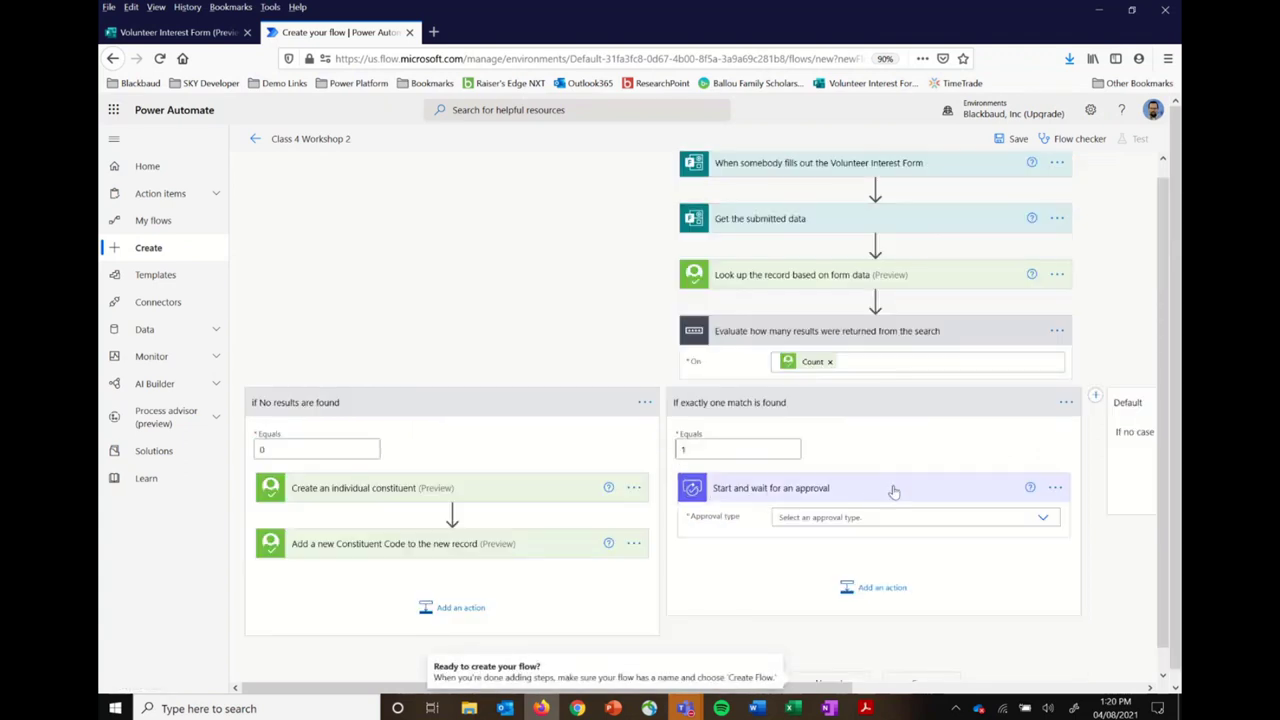
Step: Rename the approval action 'Wait for somebody to approve' and list its Approval type choices
click(1057, 488)
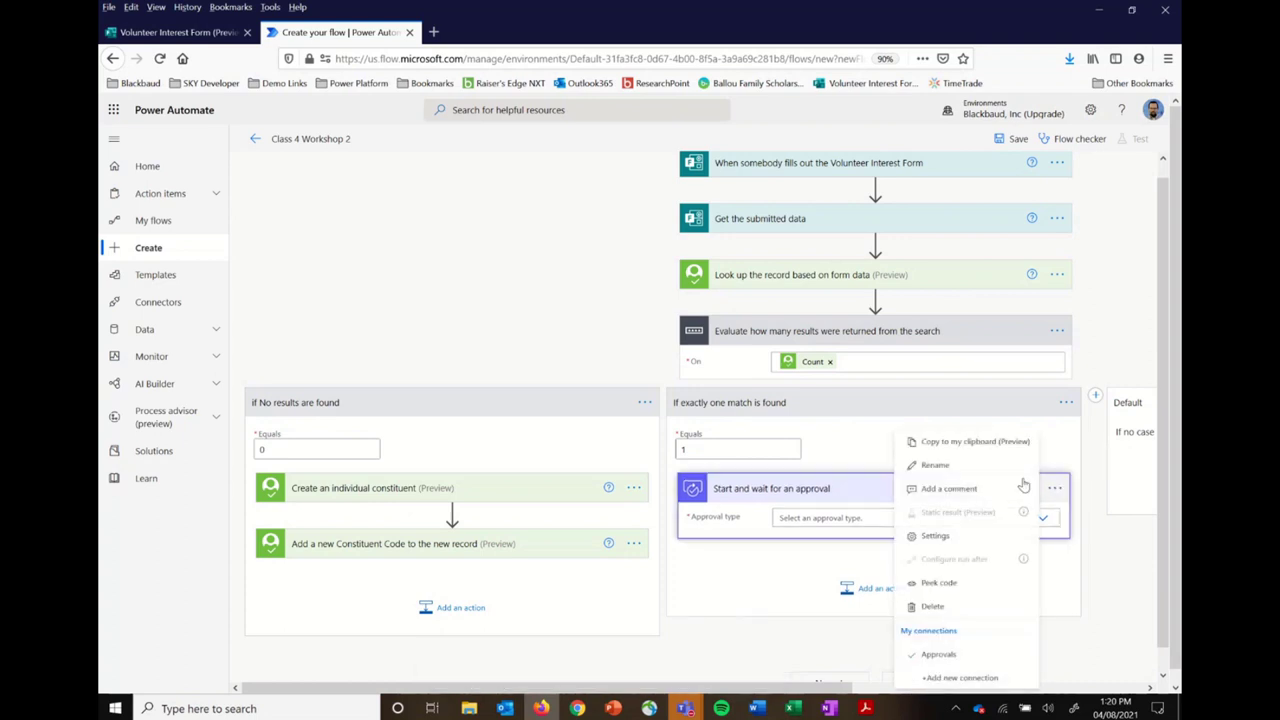
click(943, 467)
text(Wait)
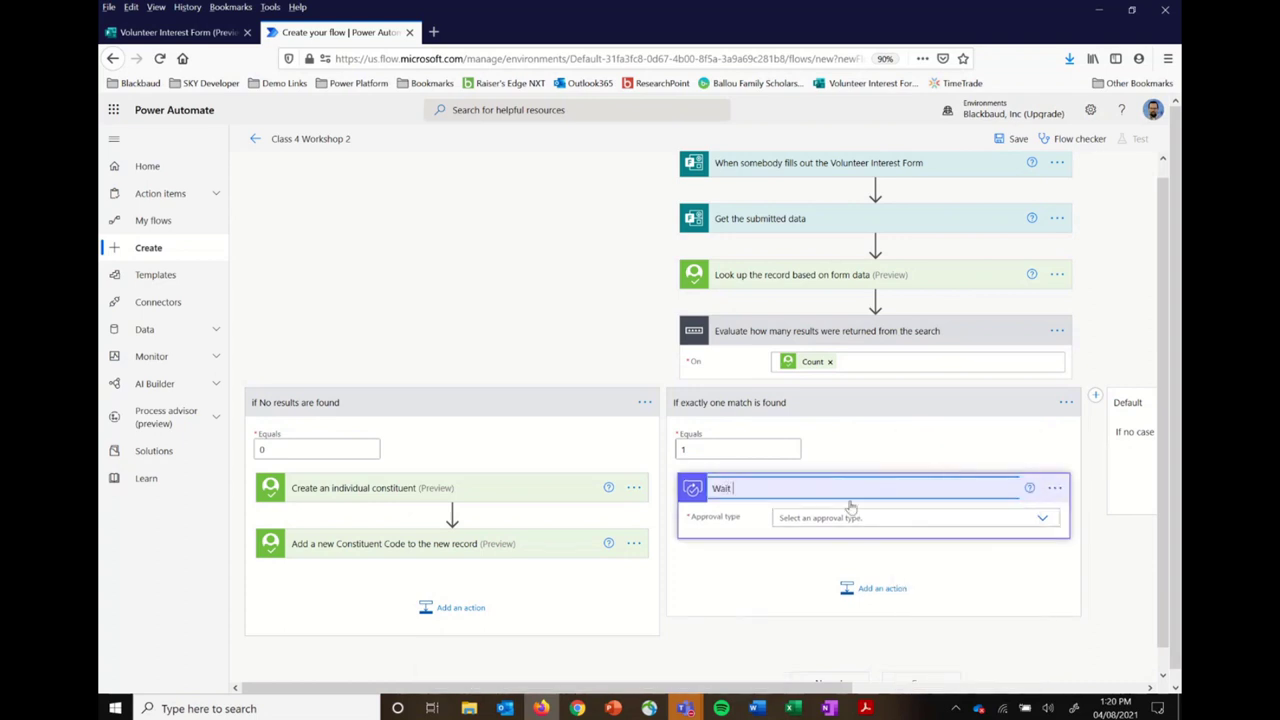
text( for somebody to approve)
click(1043, 519)
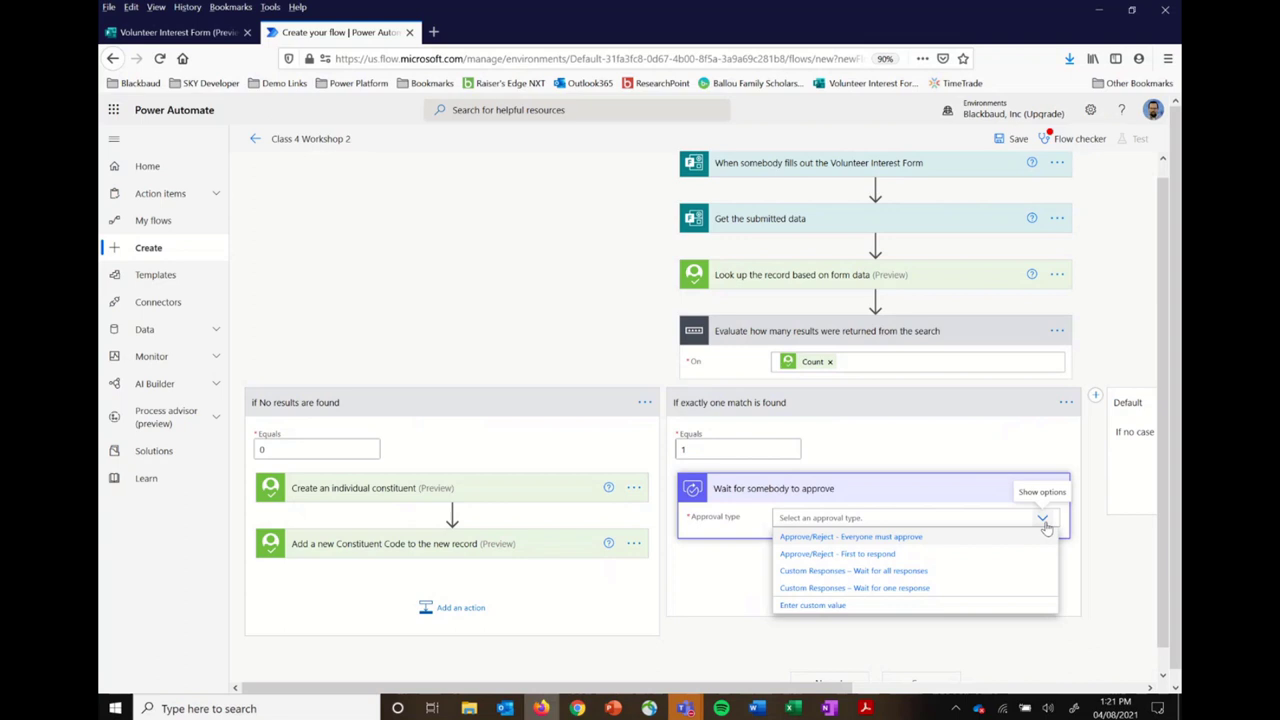
Step: Choose Approve/Reject - Everyone must approve, title it 'Form data matches a record in NXT', and assign an approver
click(900, 537)
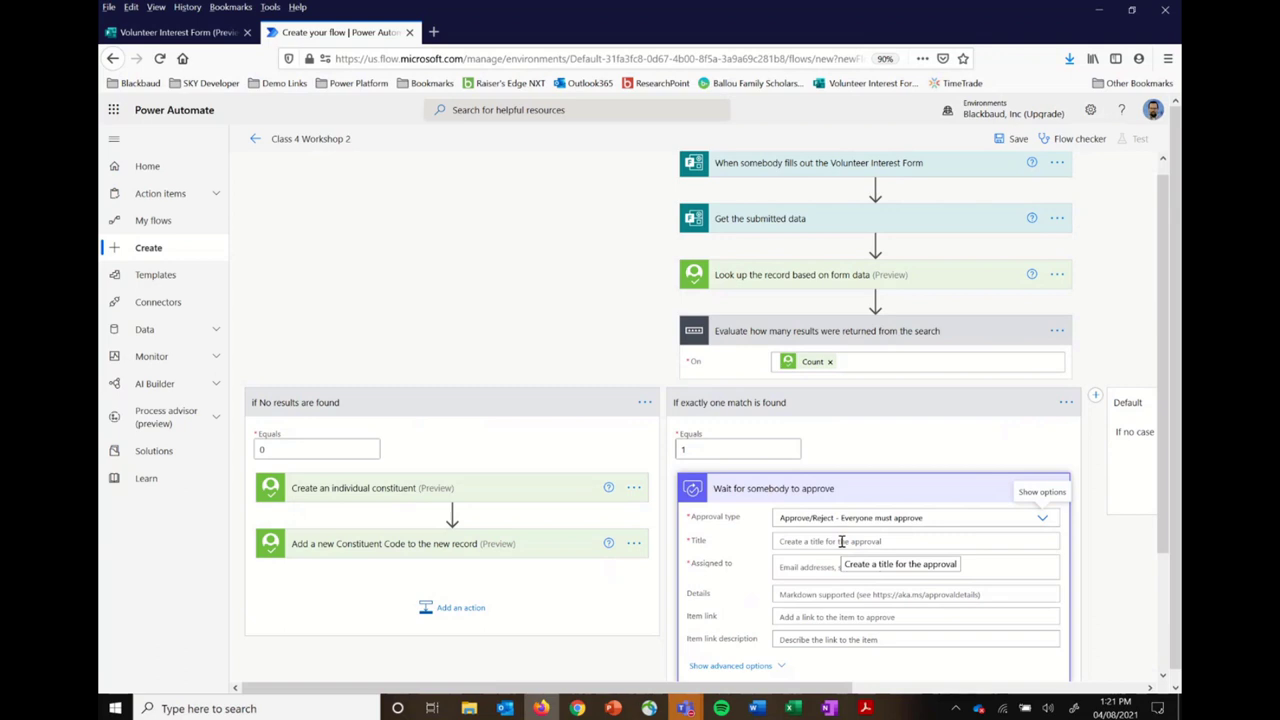
scroll(838, 541, down, 3)
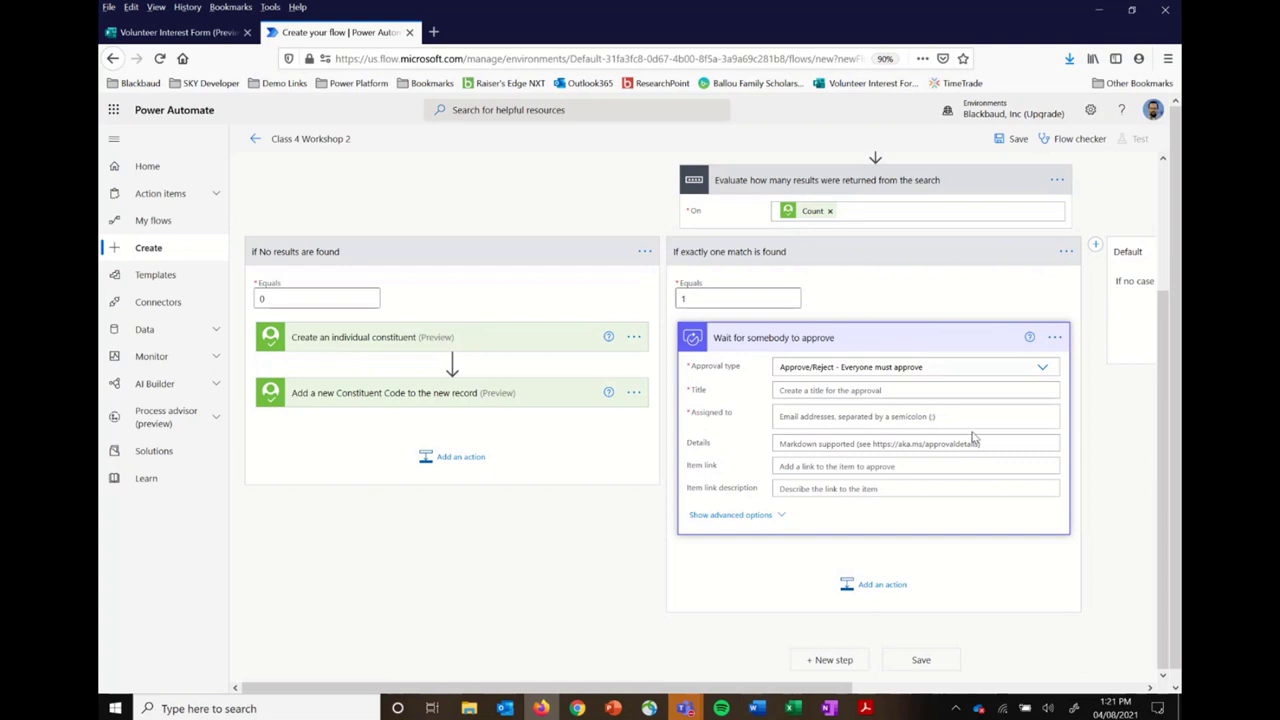
click(932, 391)
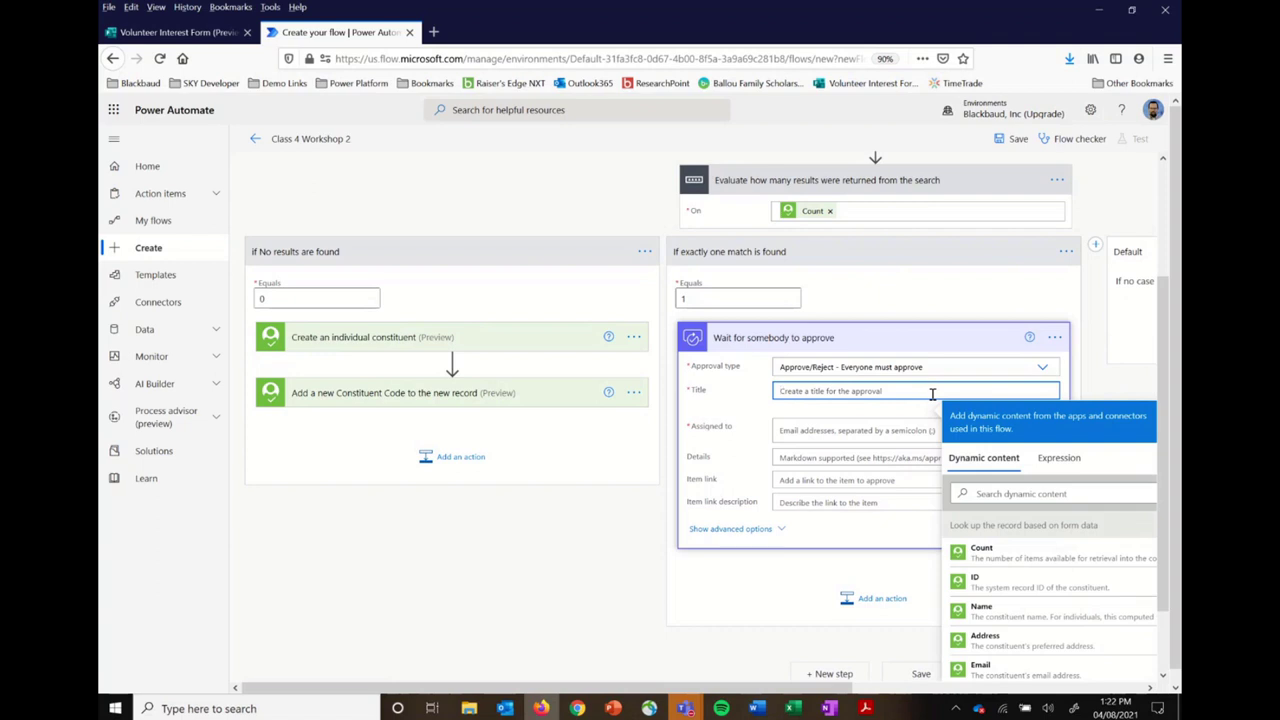
text(Form data matches a record in NXT)
click(872, 436)
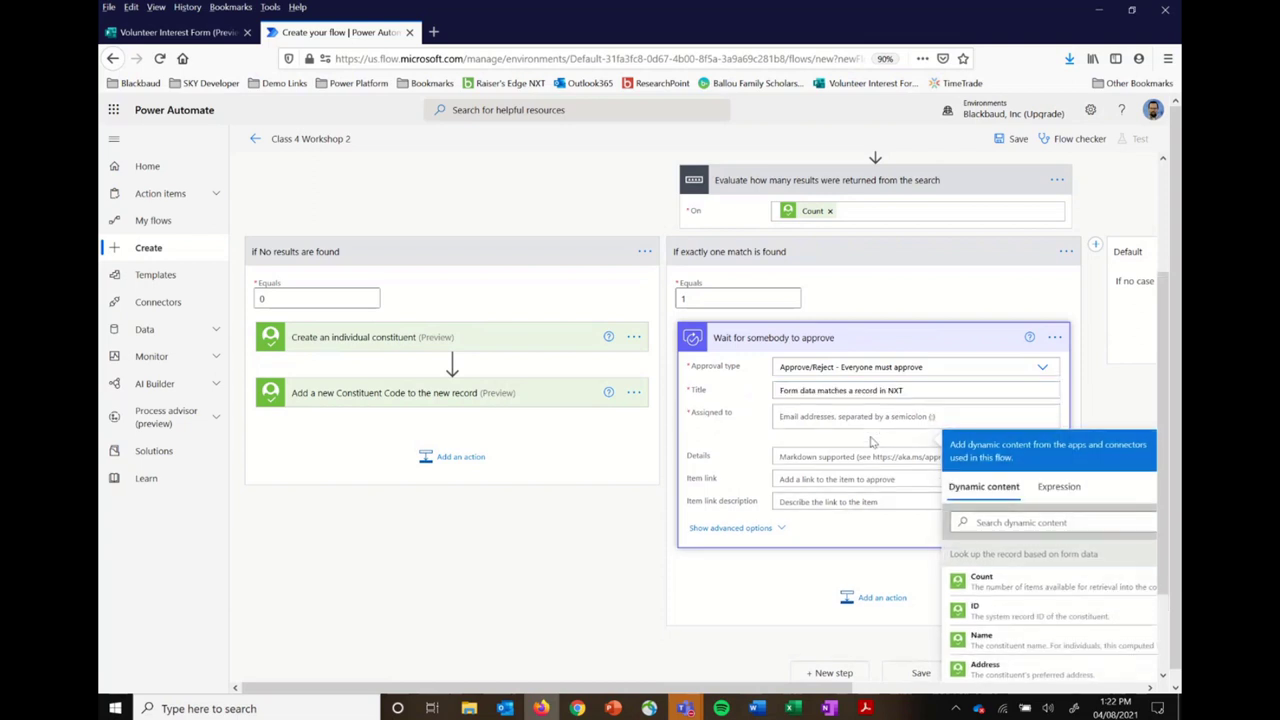
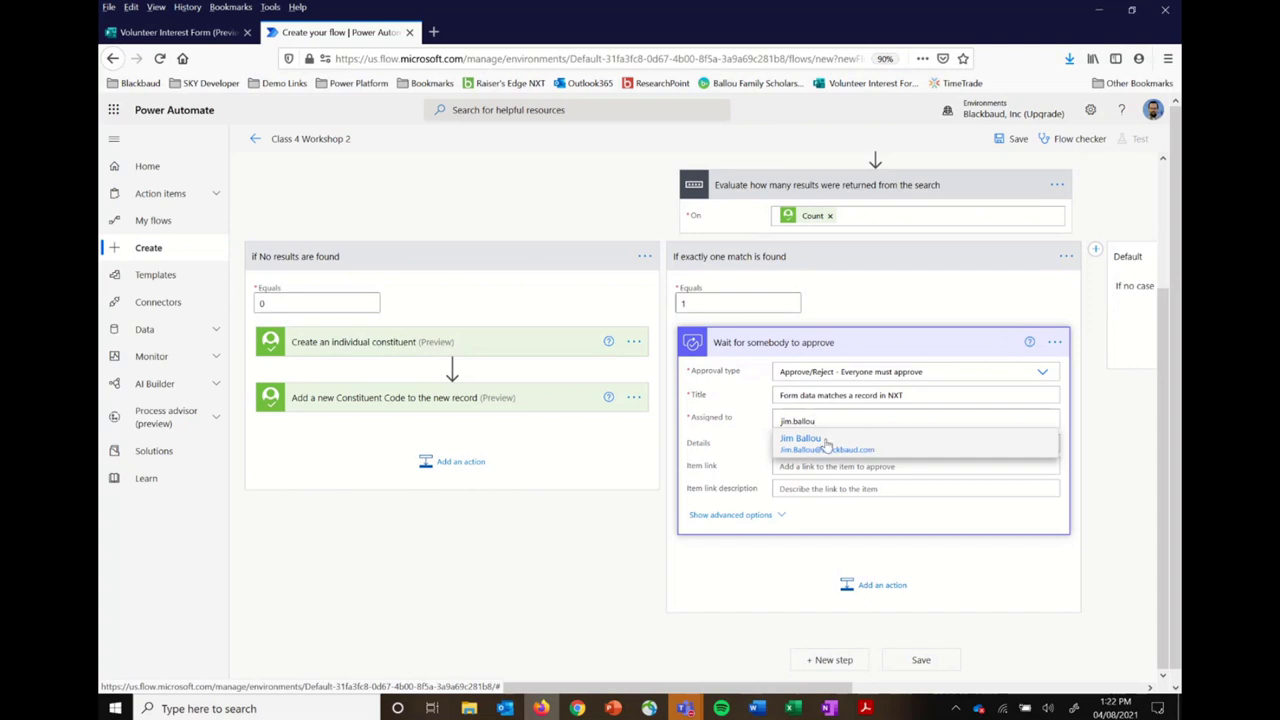
click(826, 446)
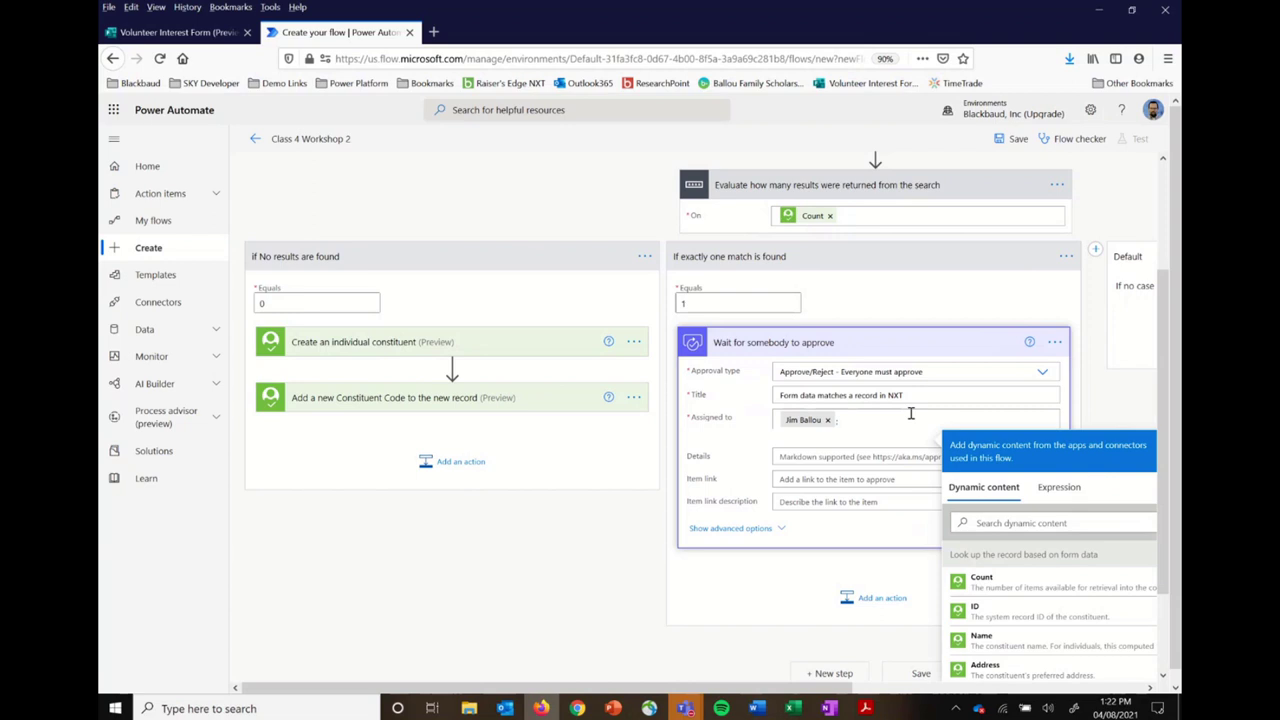
Step: Begin the approval Details with 'Form Data:' and a 'First name:' line holding the form's First Name
scroll(911, 413, down, 1)
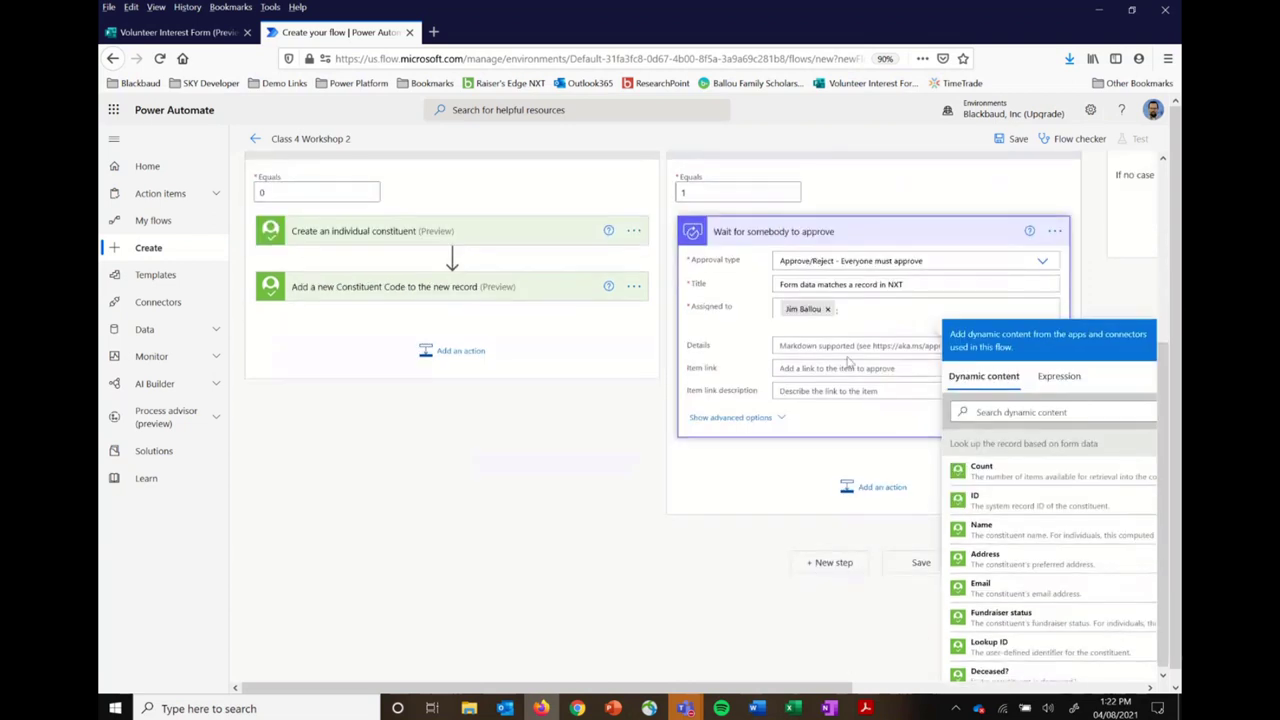
click(843, 346)
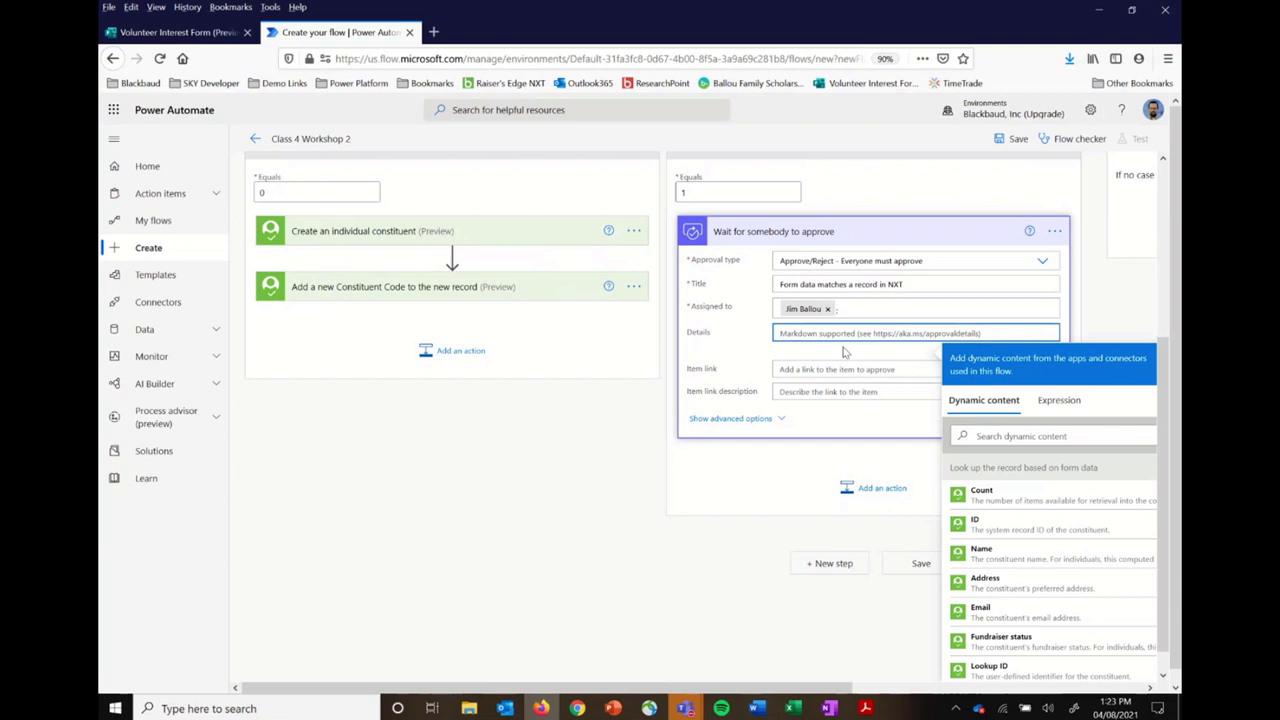
text(For)
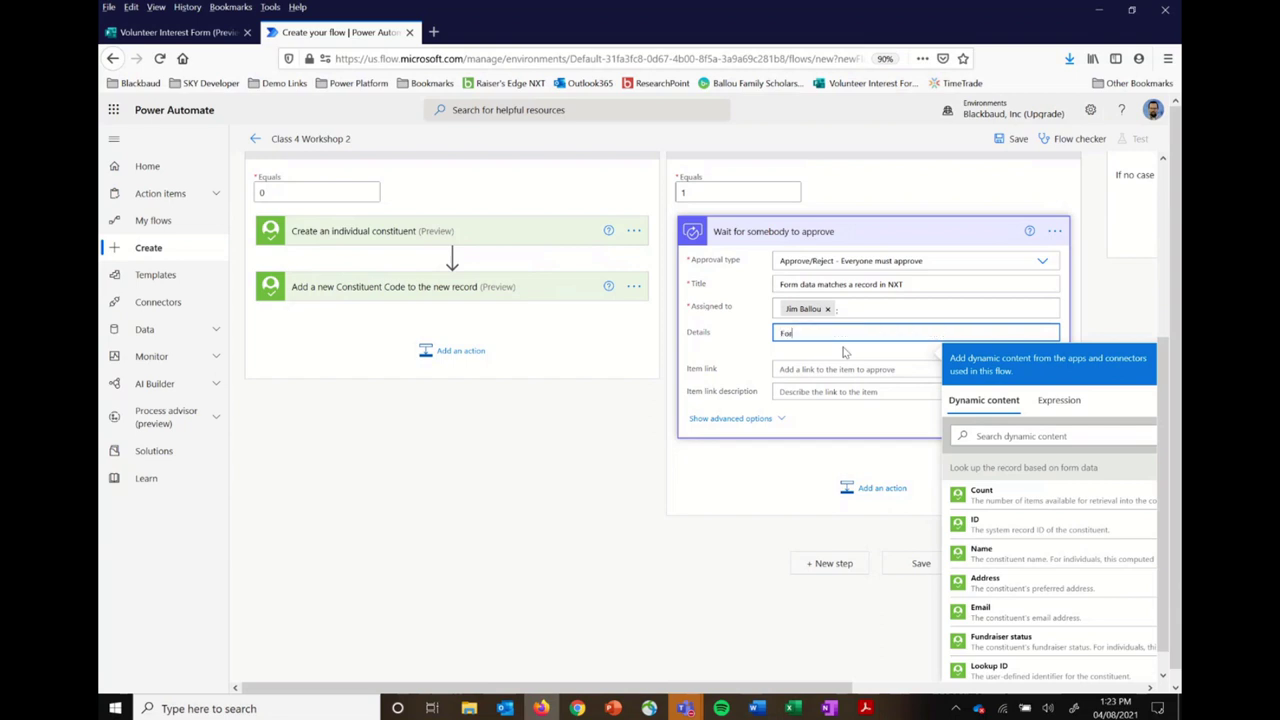
text(m Data:)
key(Return)
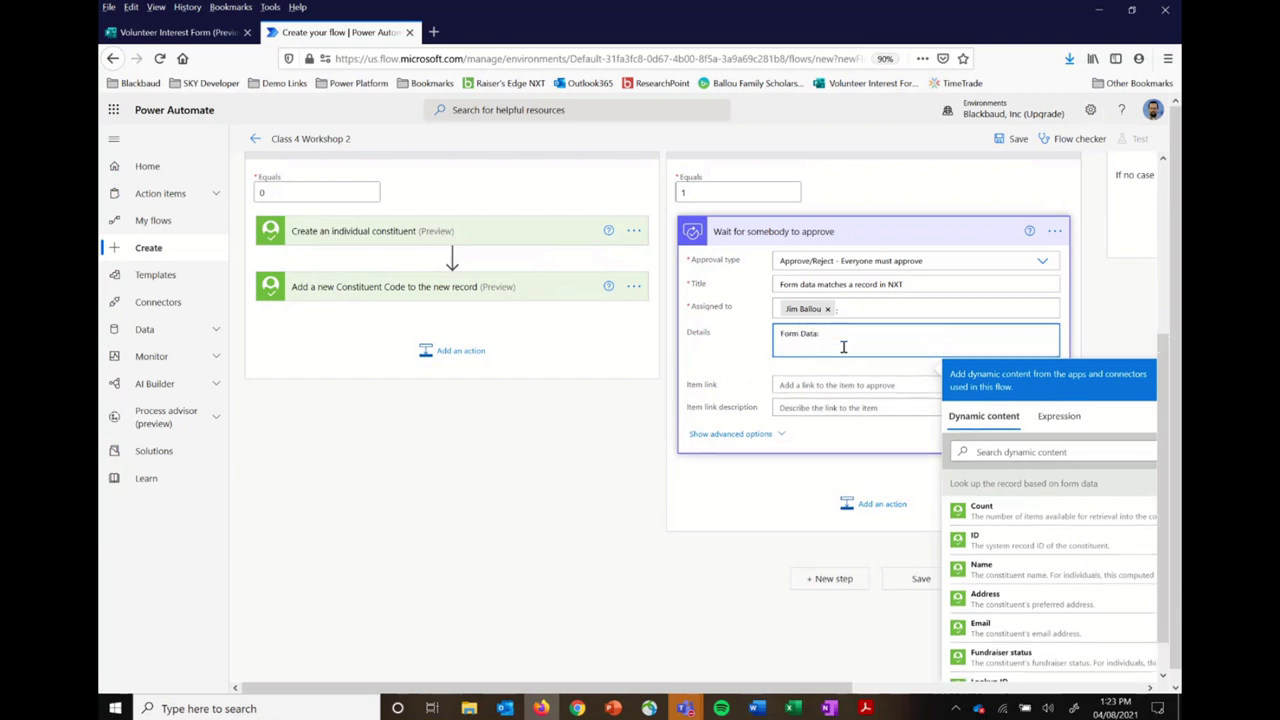
text(First name:)
click(1034, 451)
text(firs)
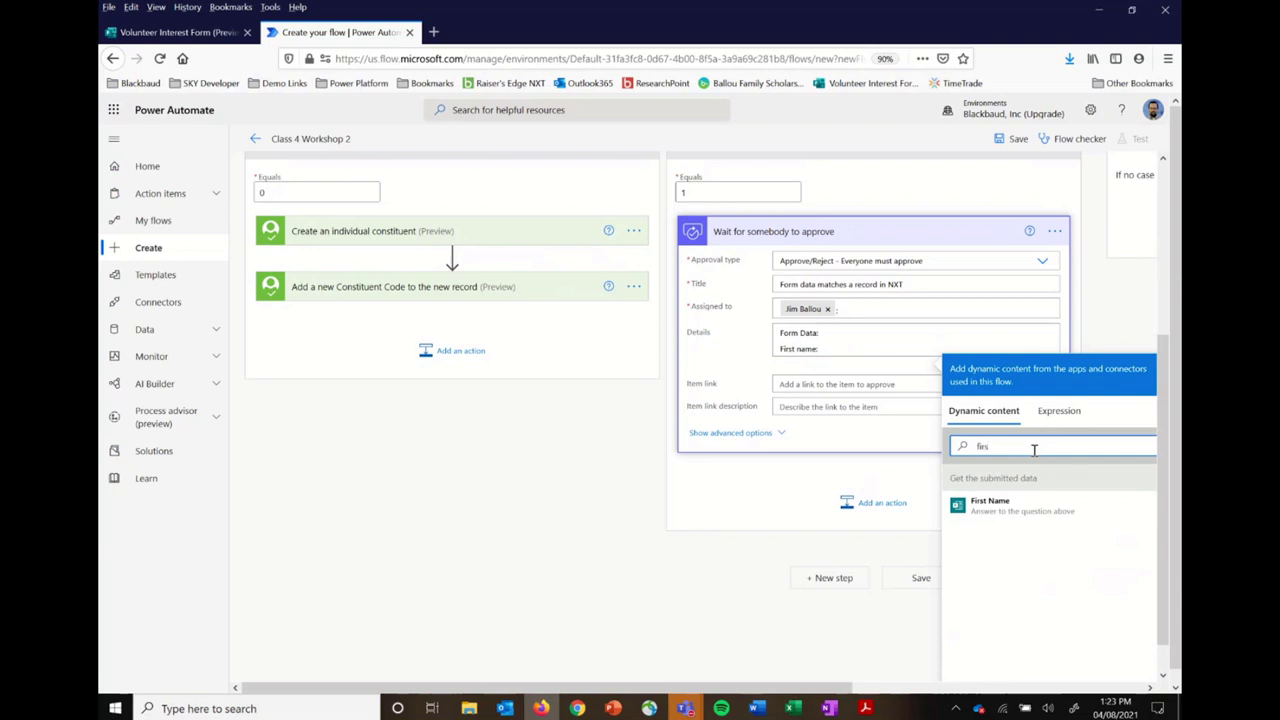
click(1008, 508)
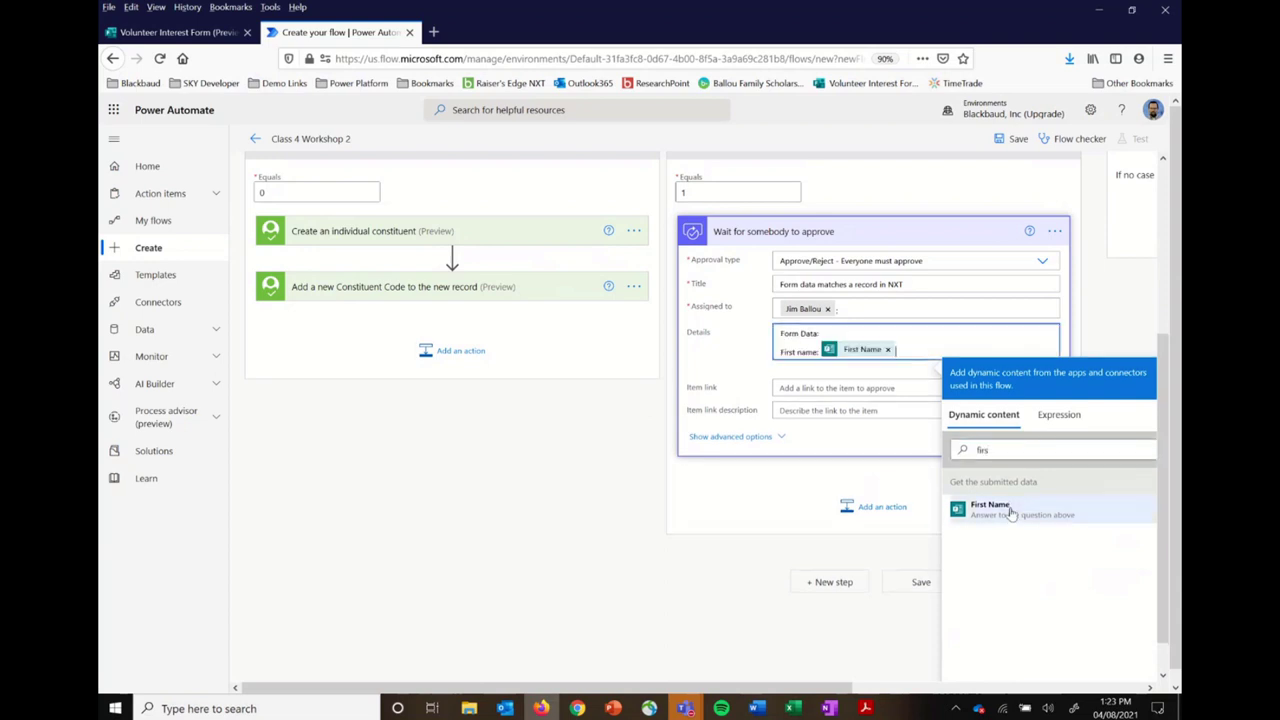
key(Return)
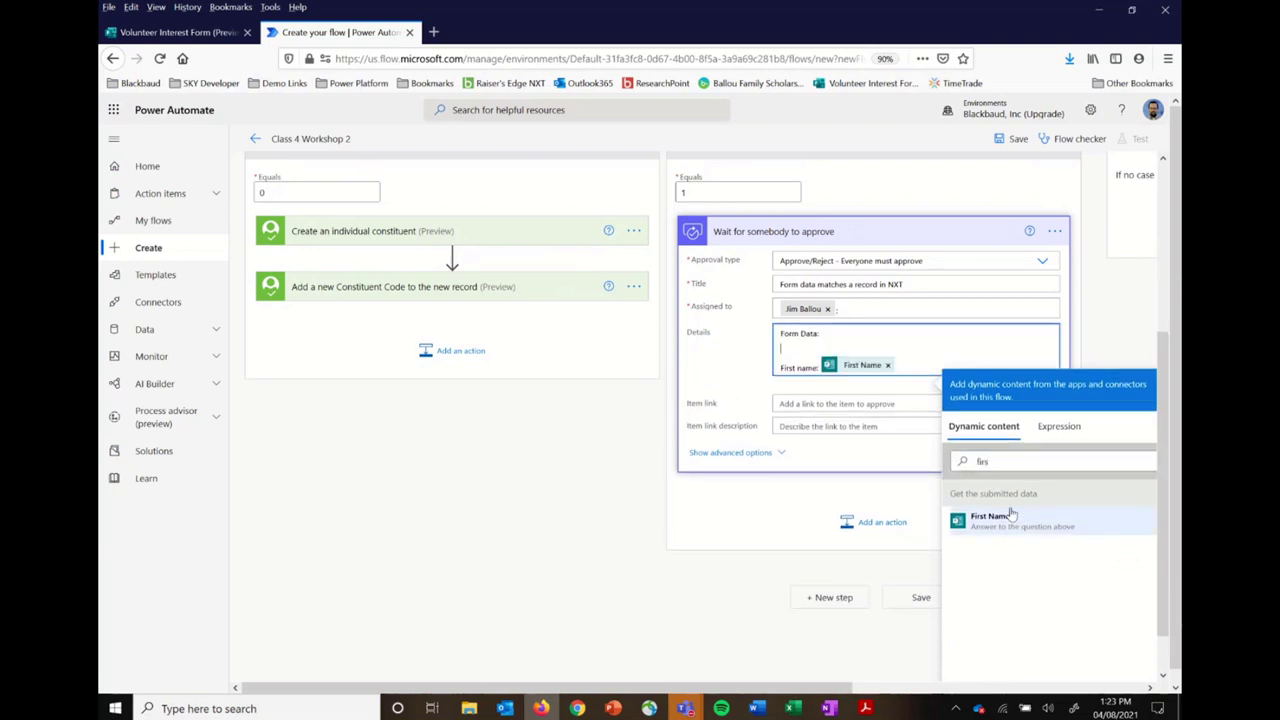
key(BackSpace)
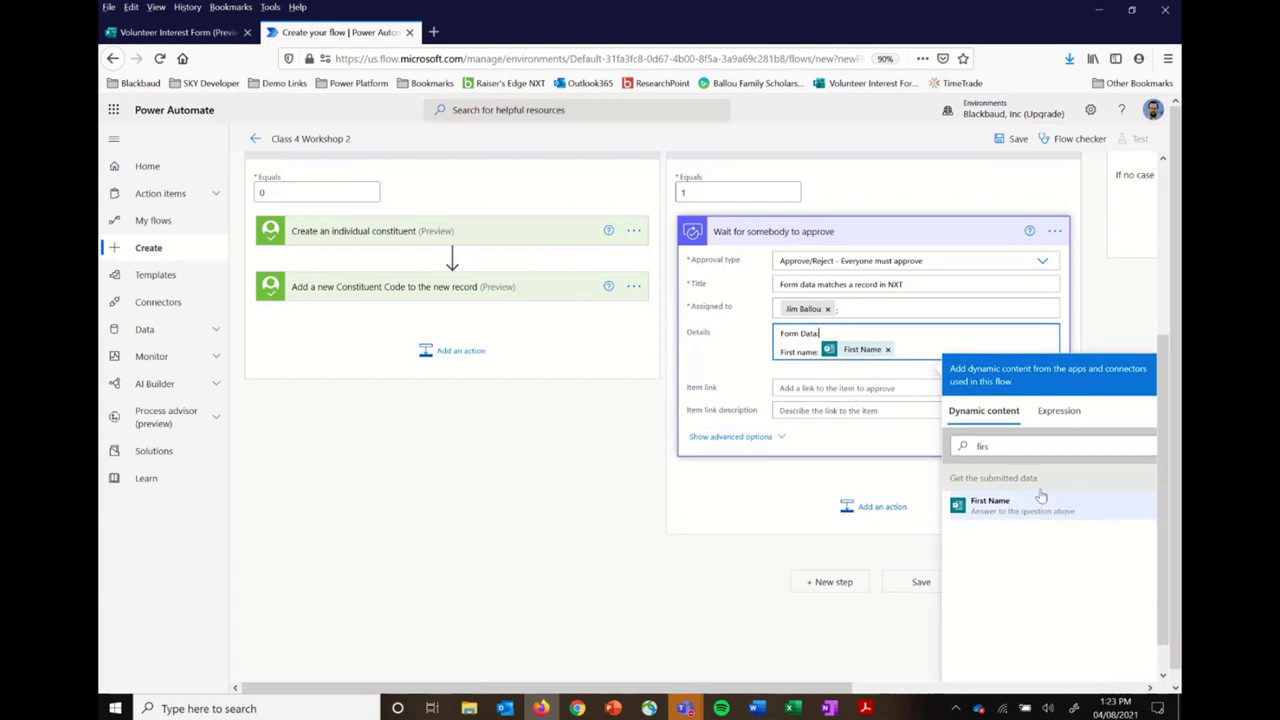
Step: Add a 'Last name:' line with the form's Last Name answer
key(Return)
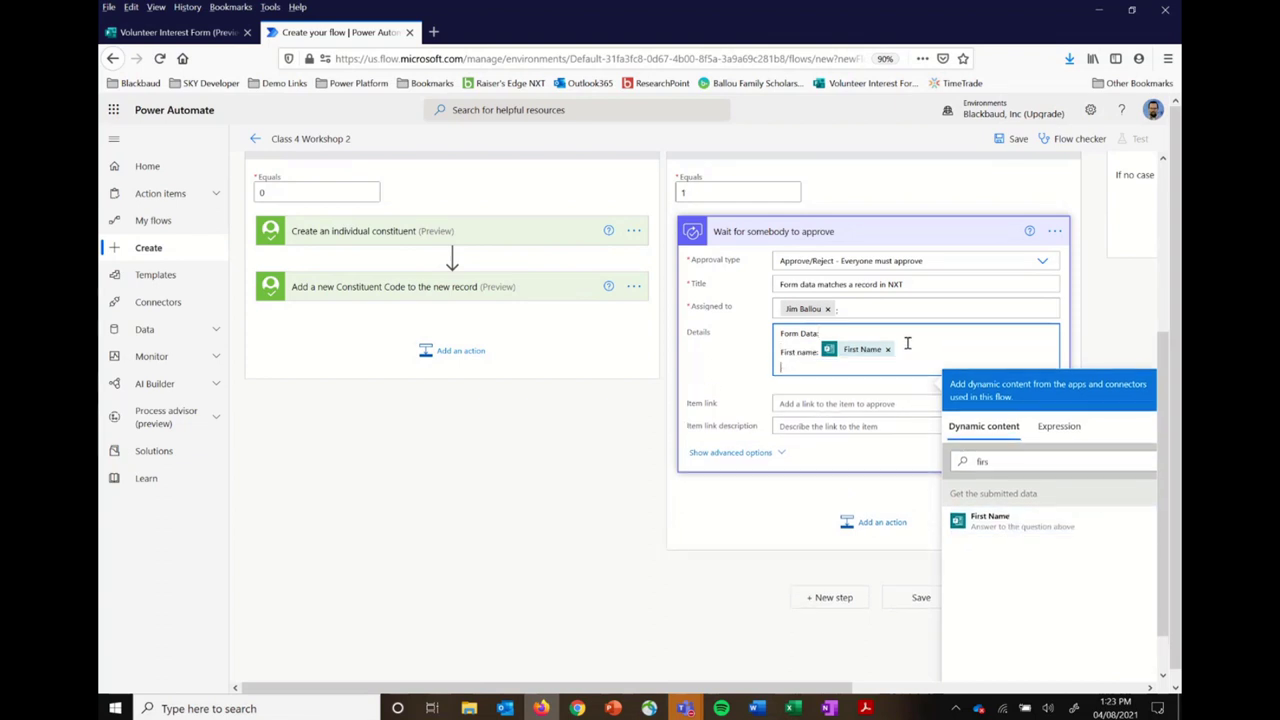
text(Last name:)
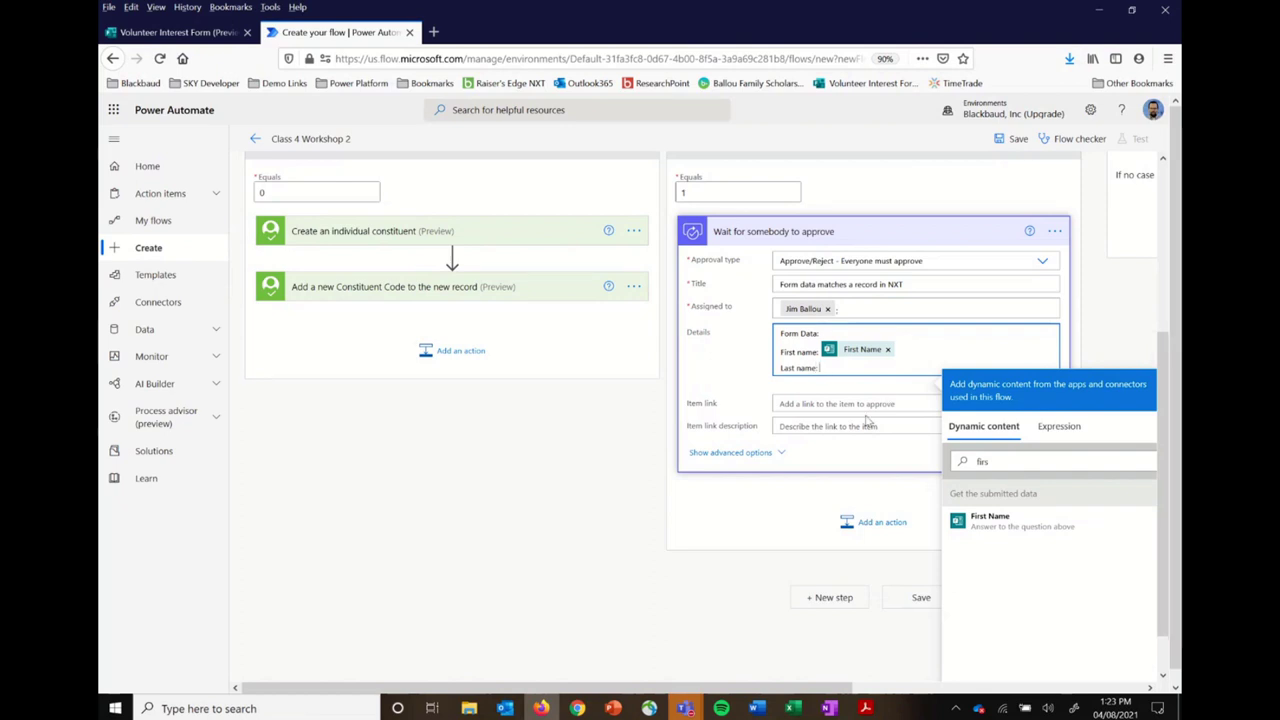
click(1006, 461)
key(BackSpace)
key(BackSpace)
key(BackSpace)
key(BackSpace)
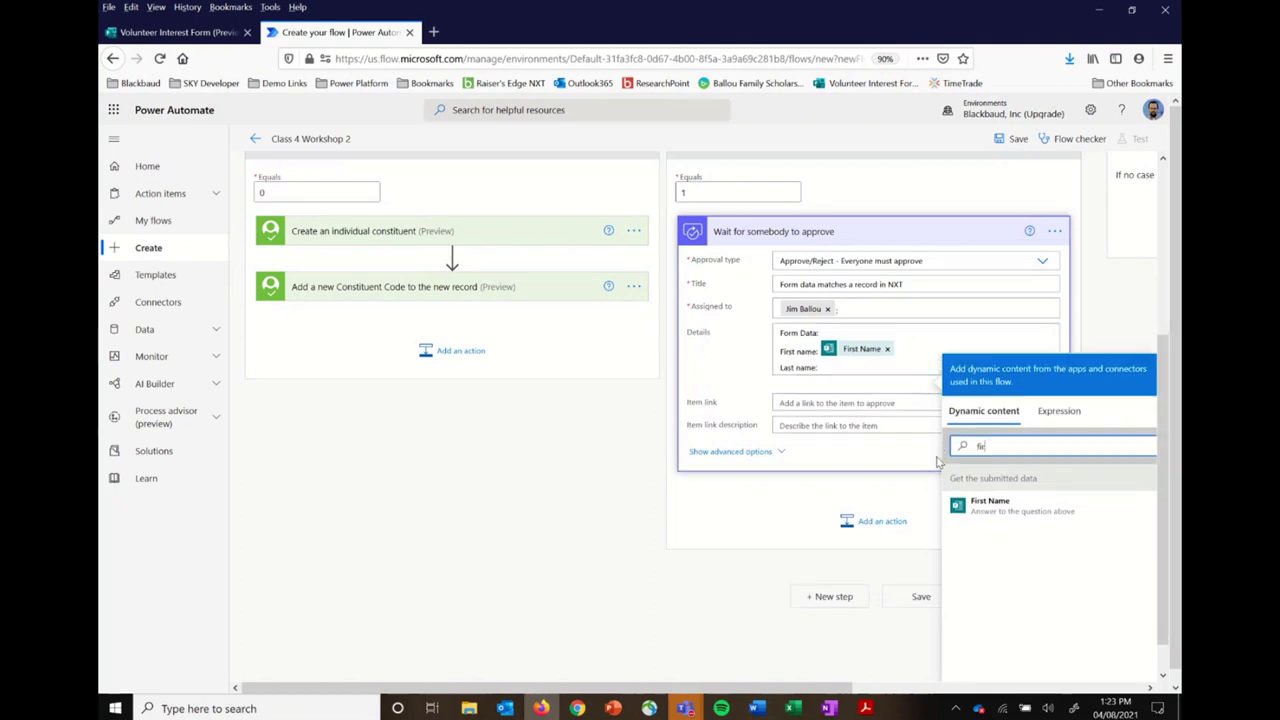
text(last)
click(1021, 508)
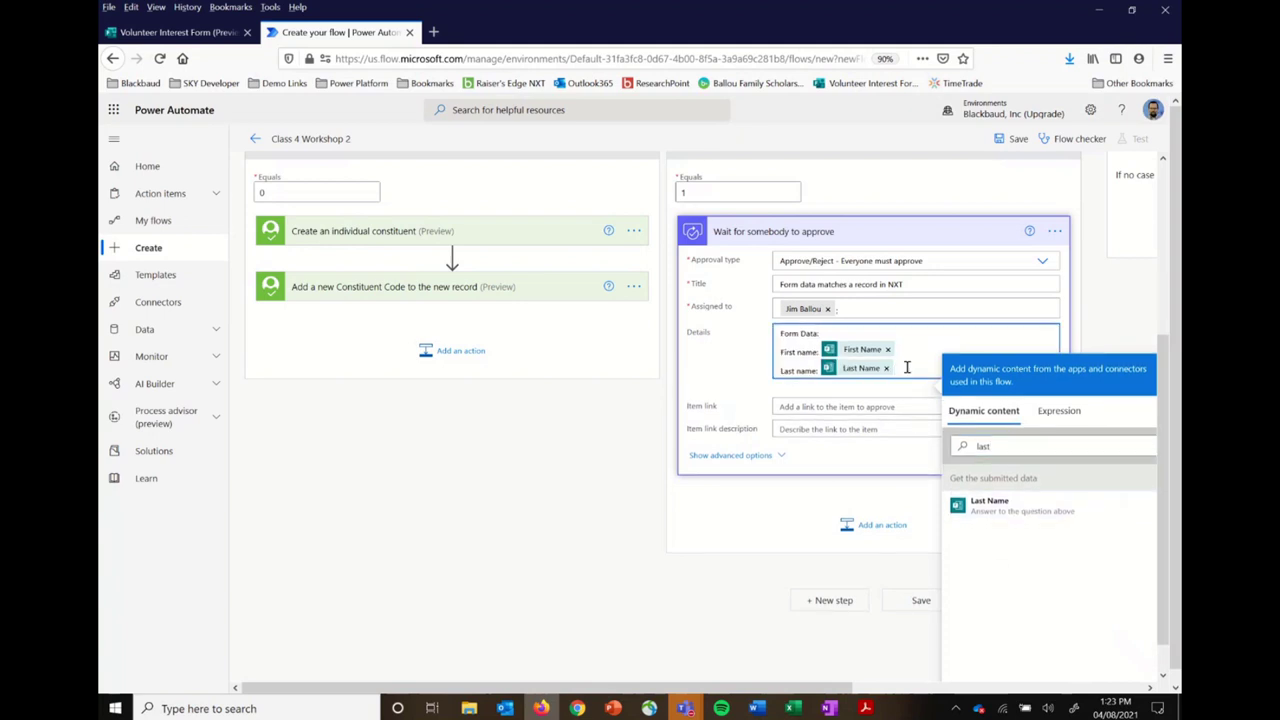
Step: Add an Email line with the form's Email Address, then a 'Matched Record Data:' heading
key(Return)
text(Email:)
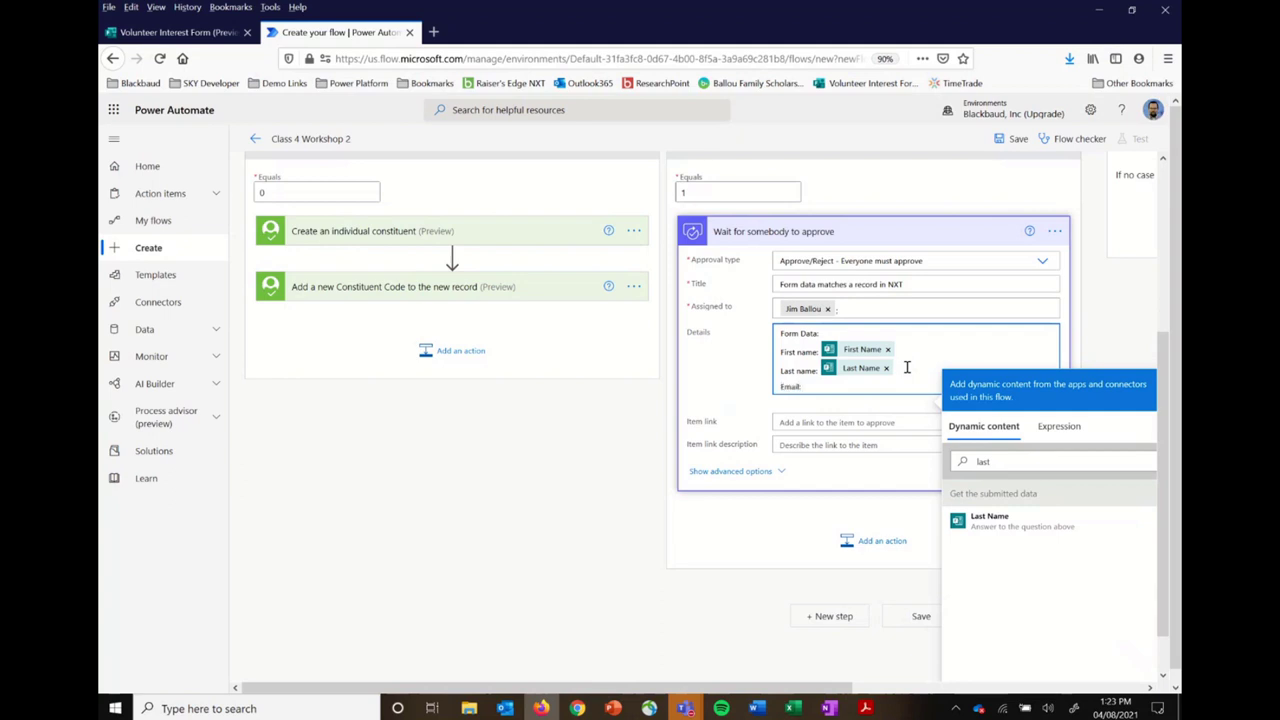
click(1024, 466)
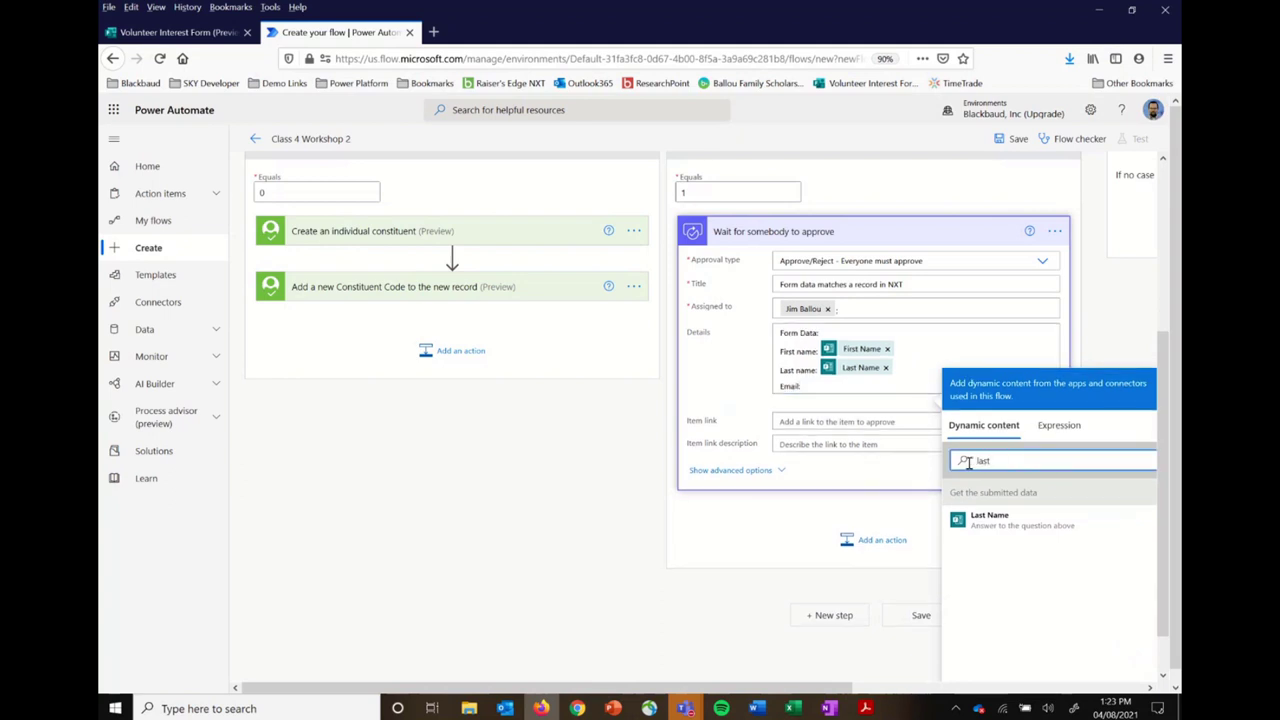
key(BackSpace)
key(BackSpace)
key(BackSpace)
key(BackSpace)
text(email)
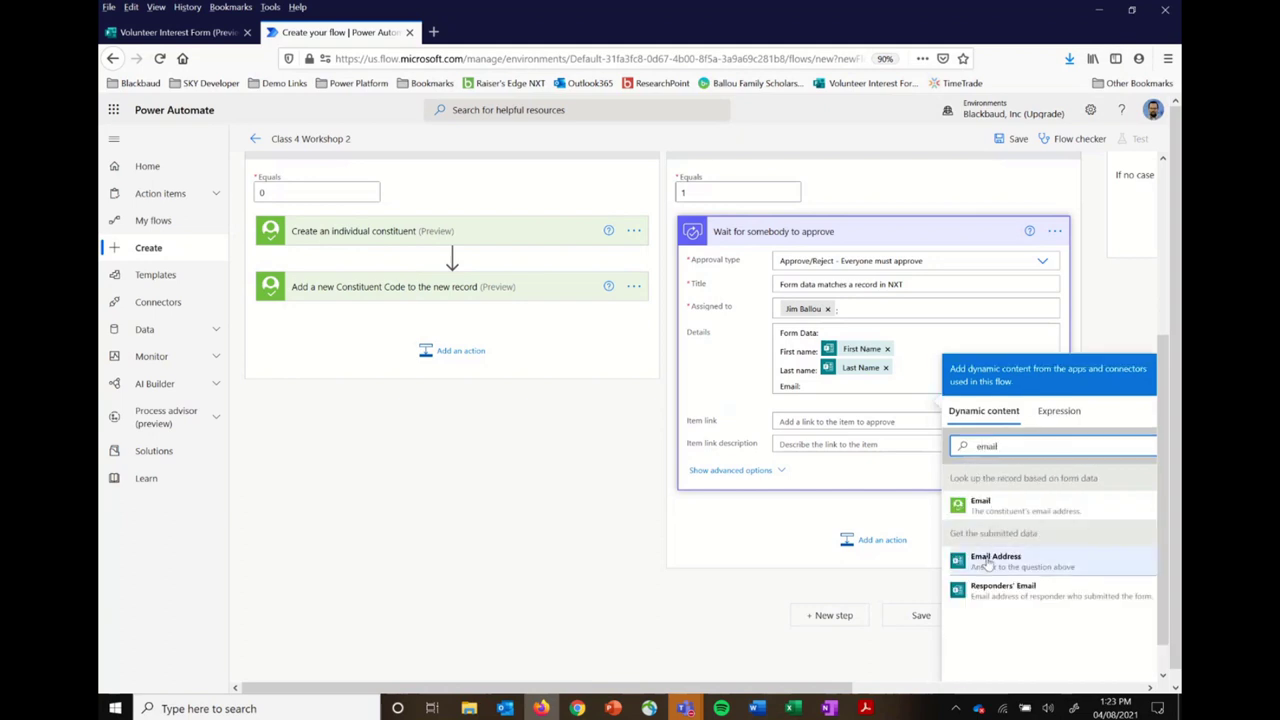
click(995, 562)
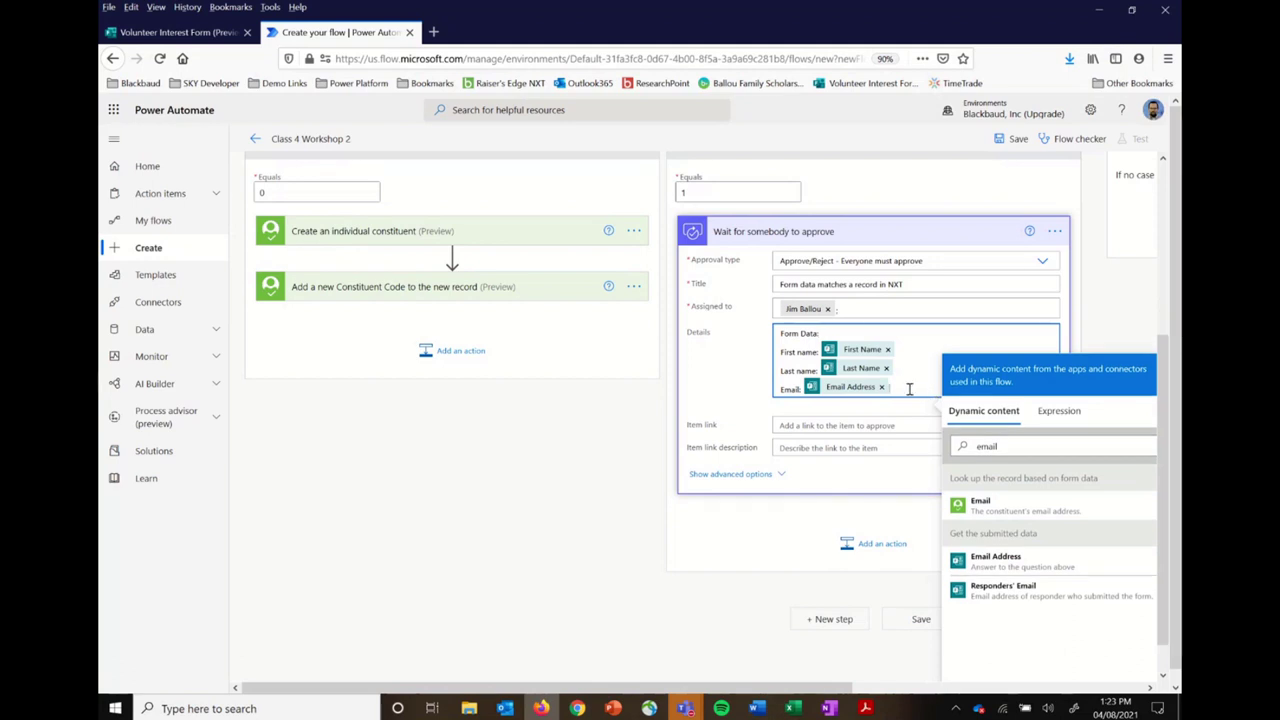
key(Return)
key(Return)
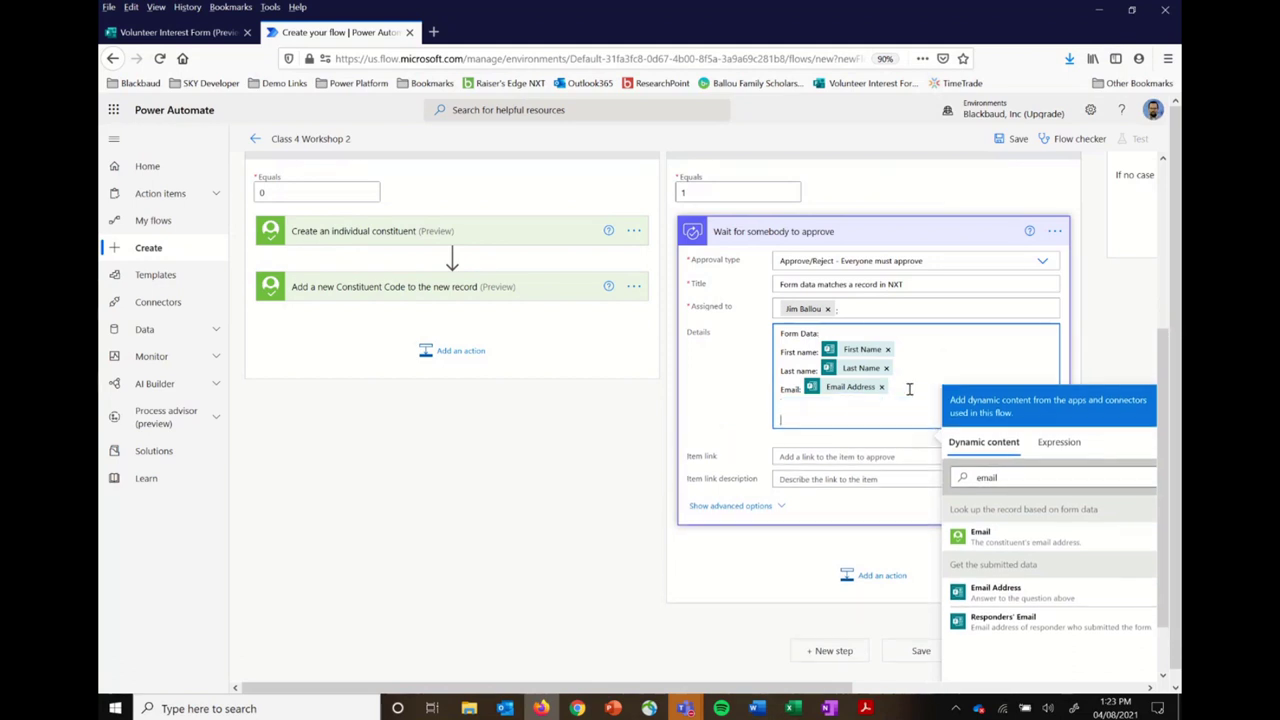
text(Matched Record Data:)
Step: Under Matched Record Data, add 'Name:' followed by the matched record's Name field
key(Return)
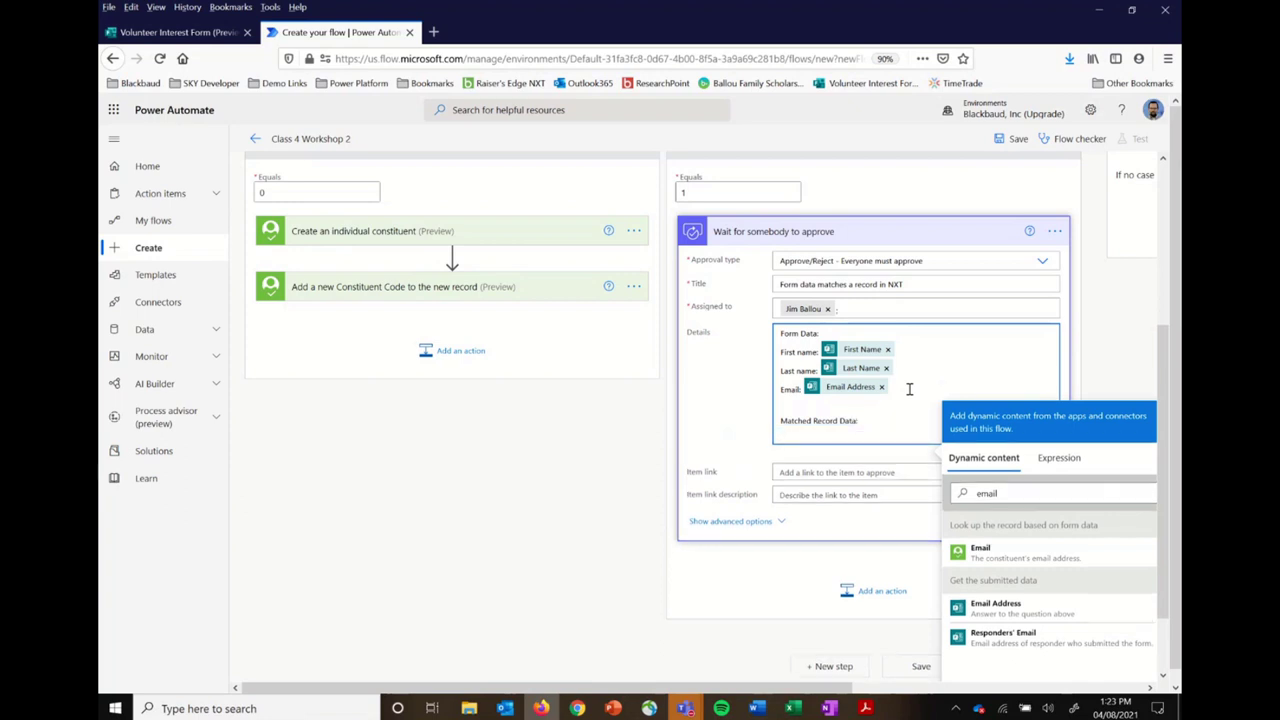
click(996, 492)
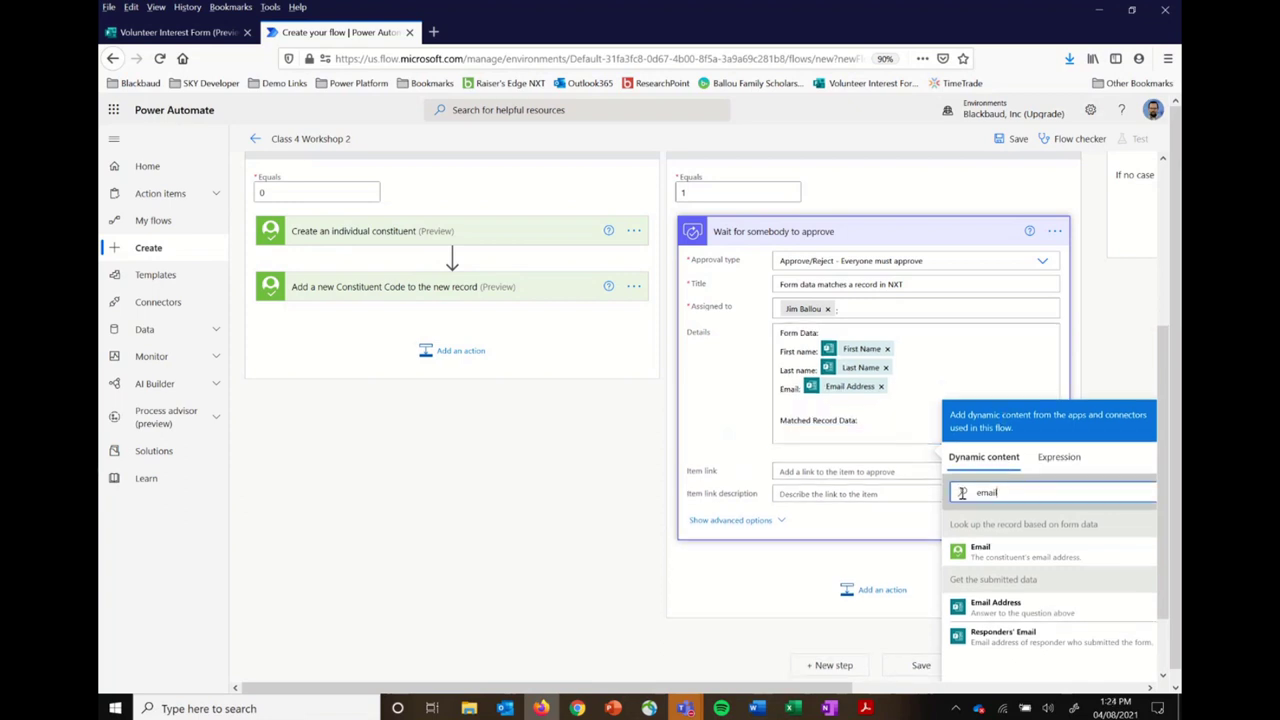
key(BackSpace)
key(BackSpace)
key(BackSpace)
key(BackSpace)
key(BackSpace)
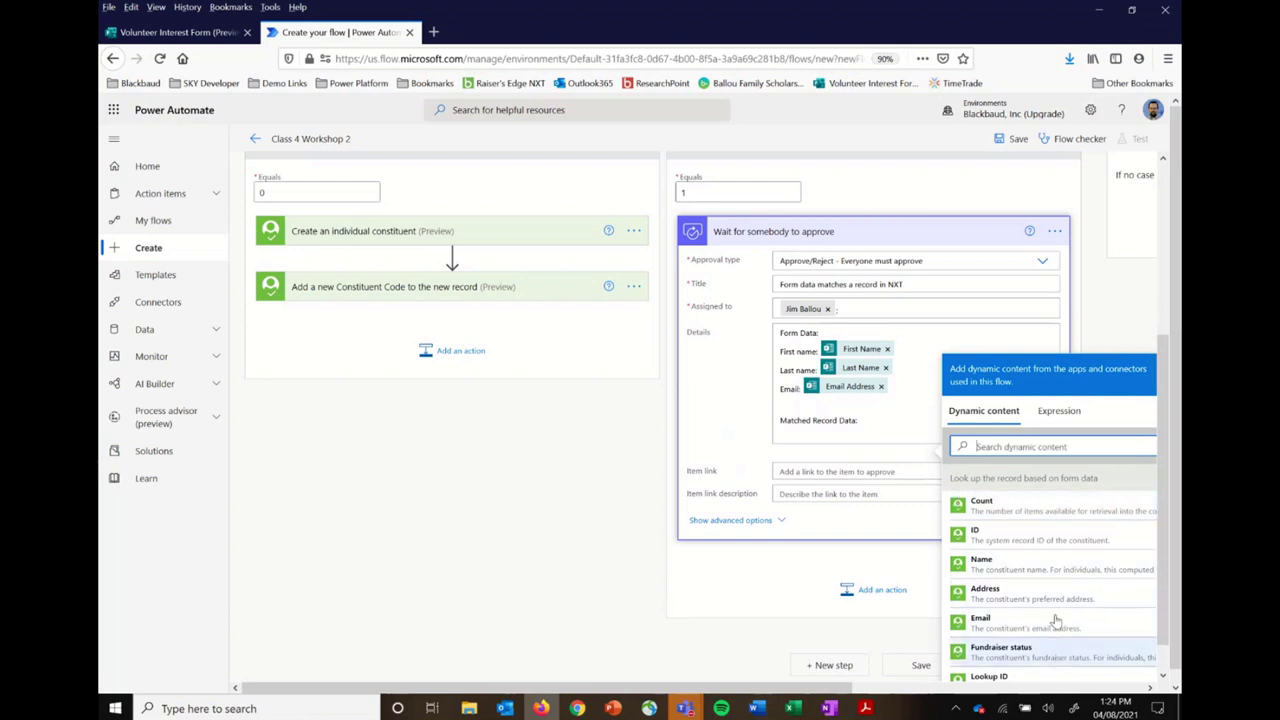
click(826, 430)
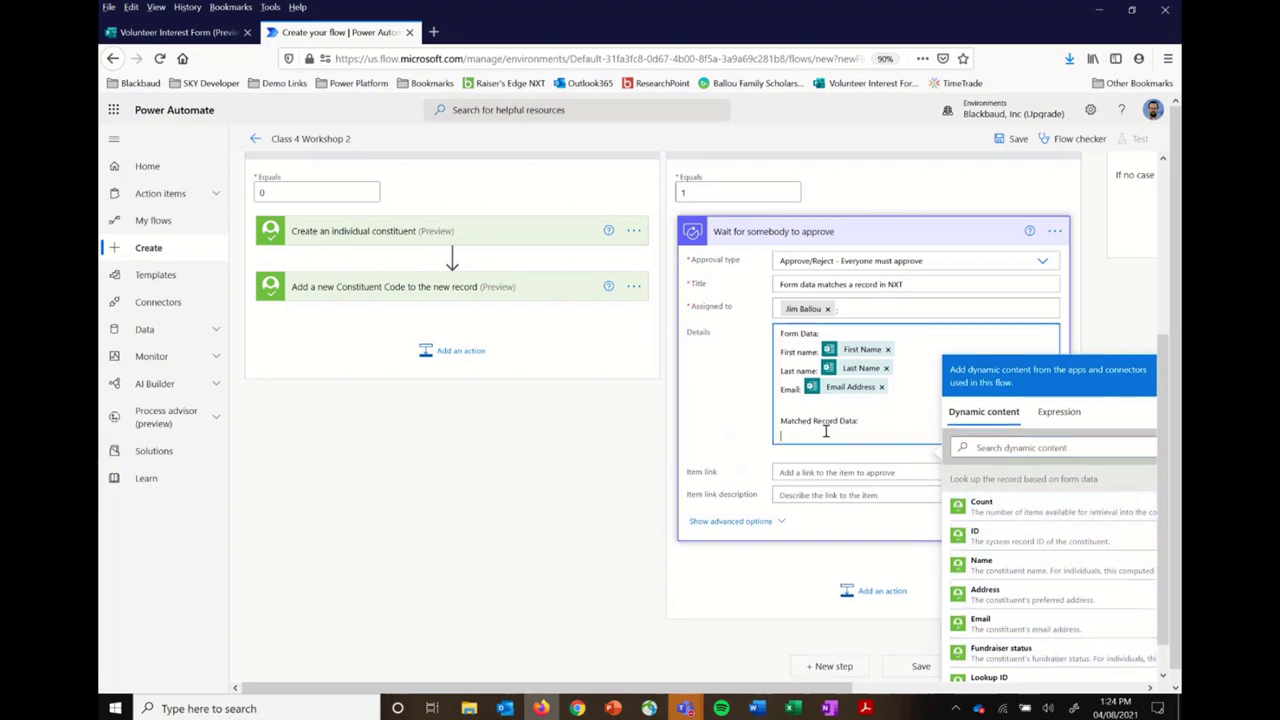
text(Name:)
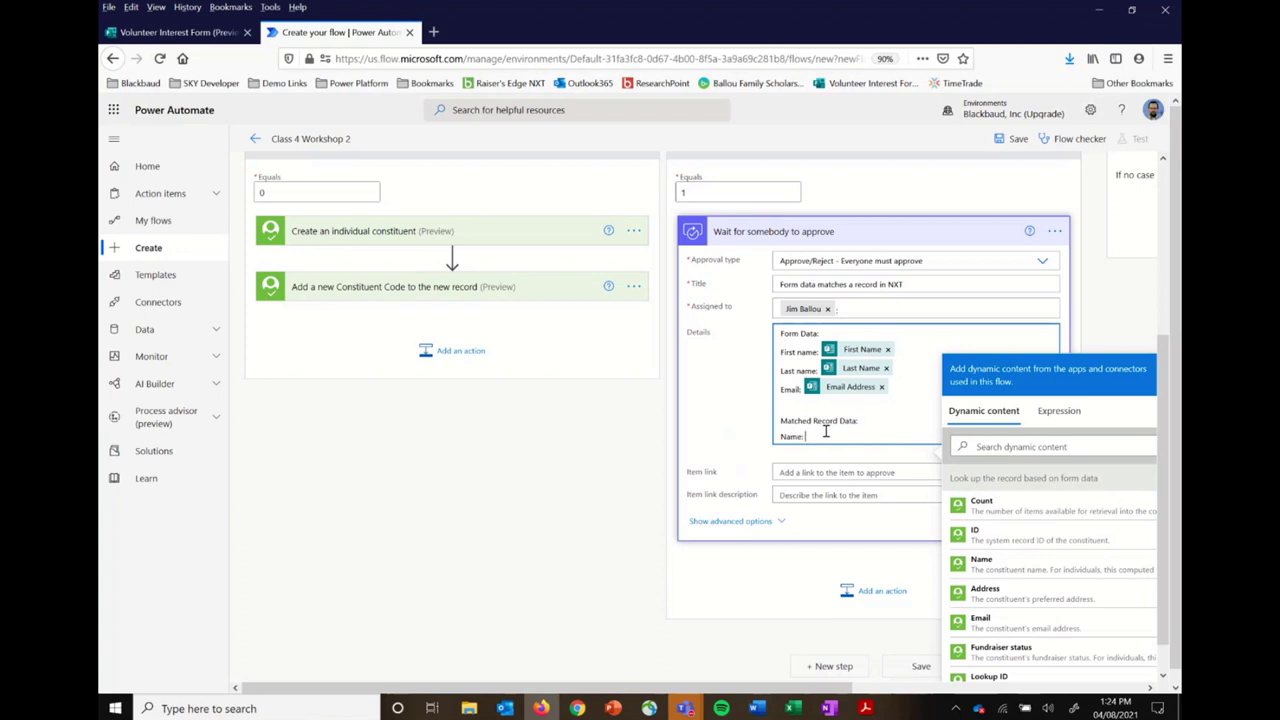
click(1030, 566)
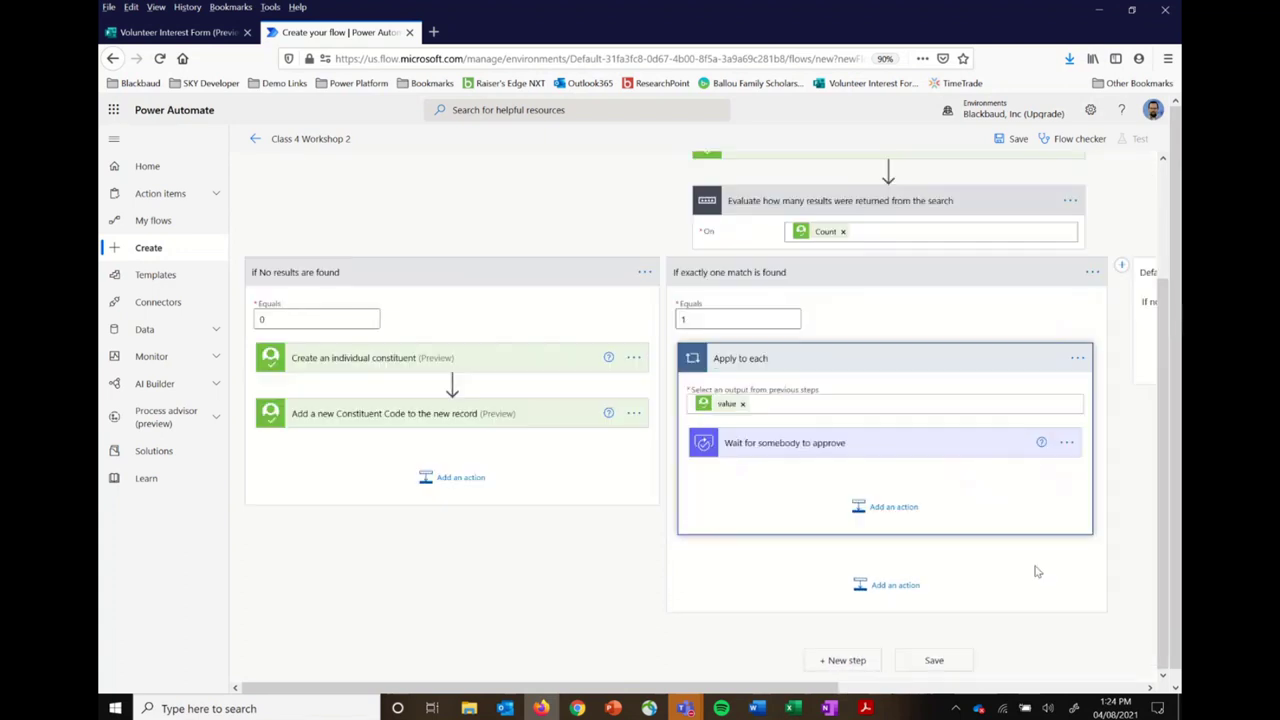
Step: Add 'Email:' followed by the matched record's Email field
click(904, 452)
click(896, 648)
text(Email:)
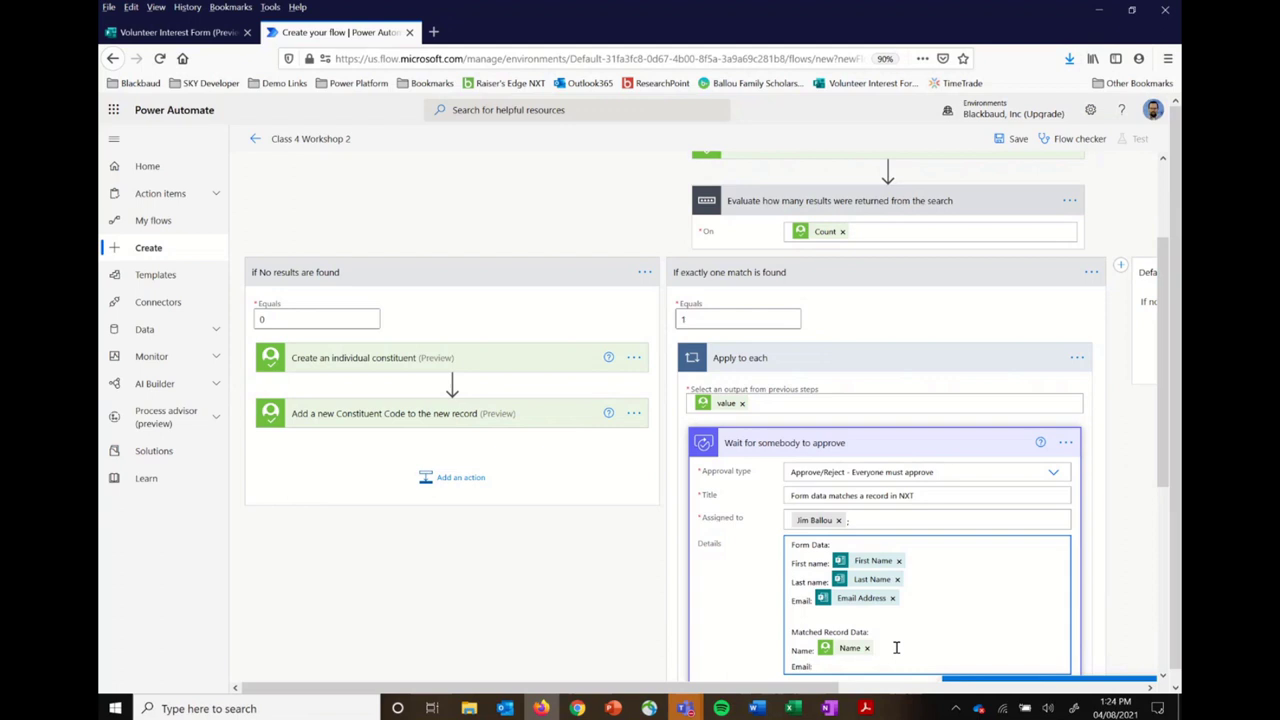
click(896, 648)
click(1032, 497)
click(1013, 676)
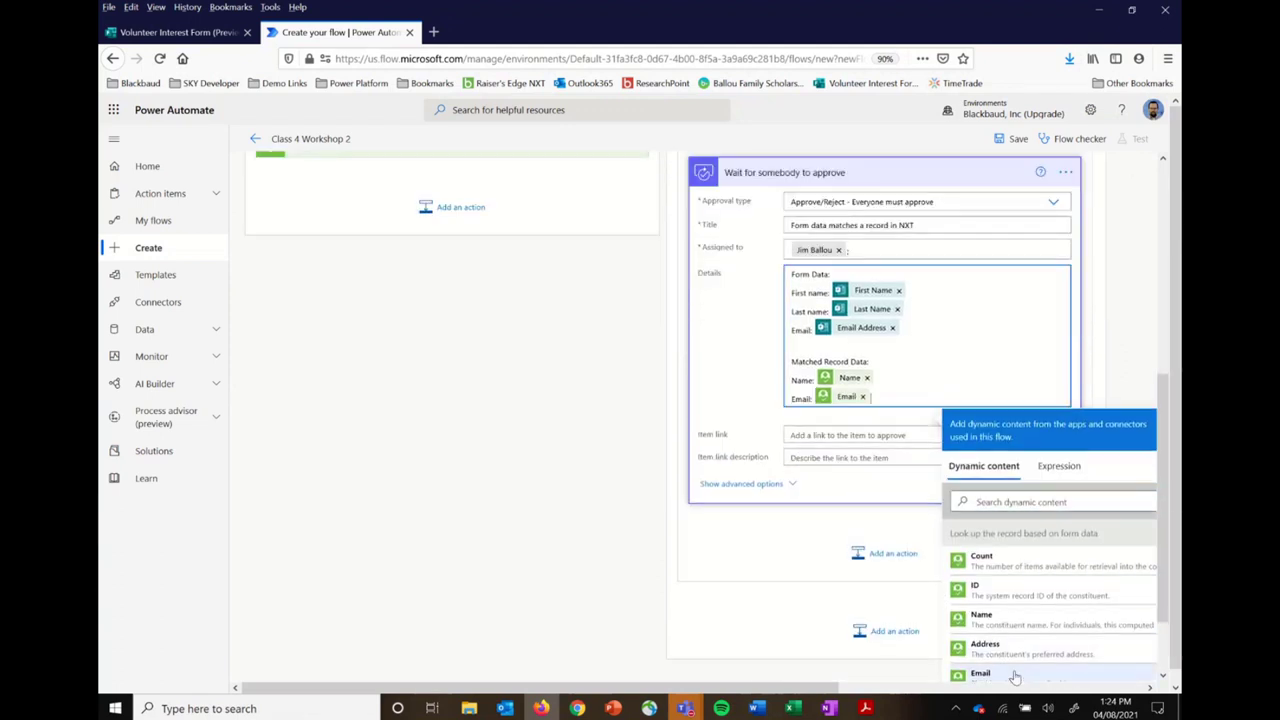
Step: Add a 'Constituent ID:' label on a new line below the matched Email
key(Return)
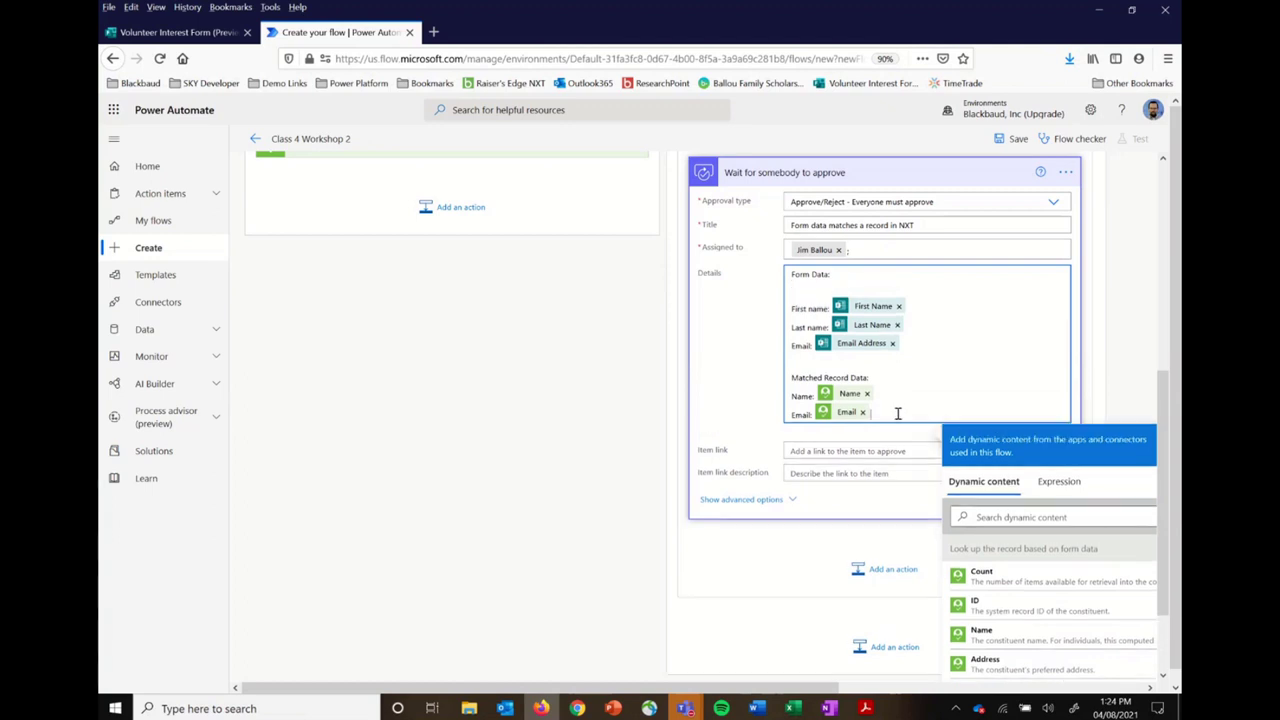
click(897, 413)
key(Return)
text(Co)
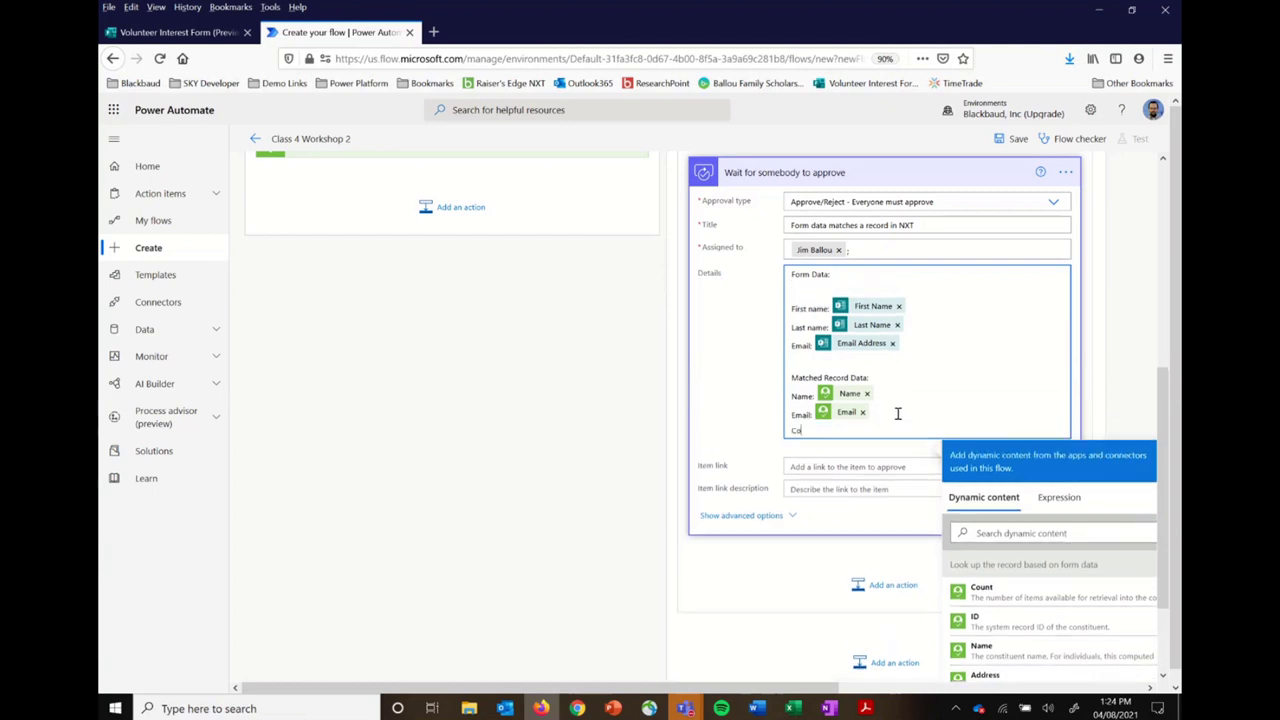
text(nstituent ID:)
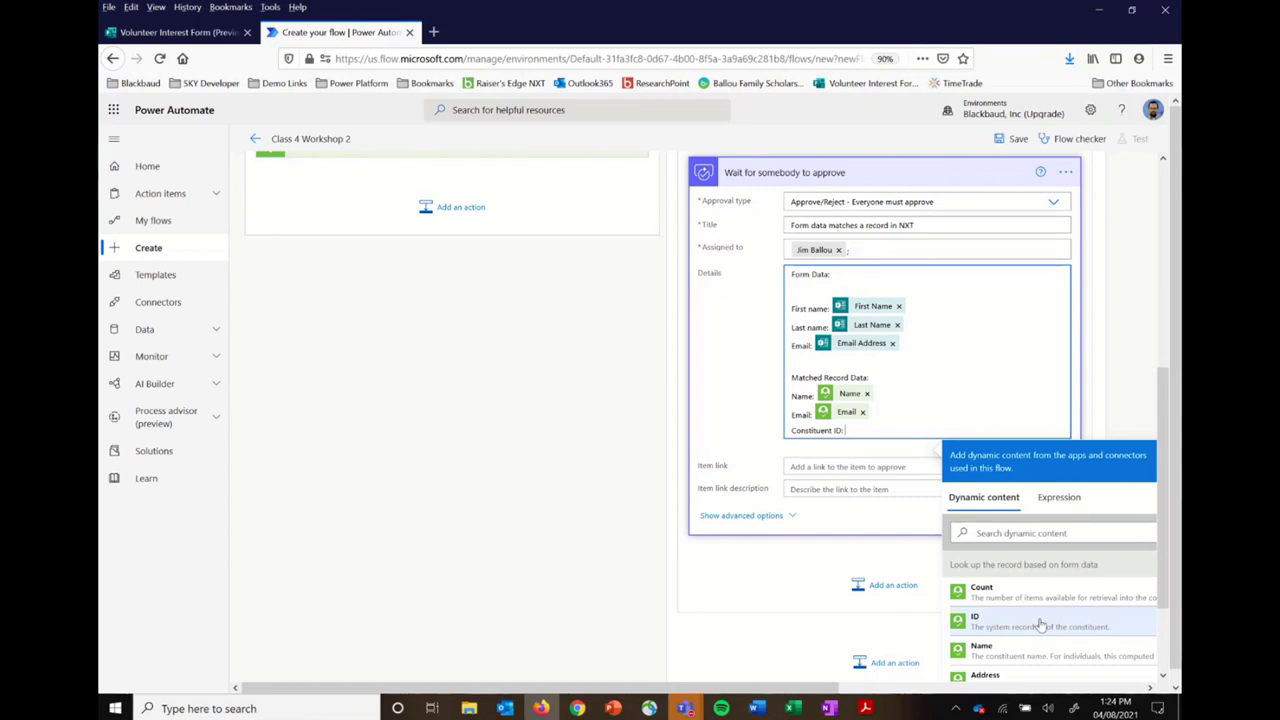
scroll(1040, 625, down, 2)
scroll(1040, 625, up, 2)
scroll(1040, 625, down, 1)
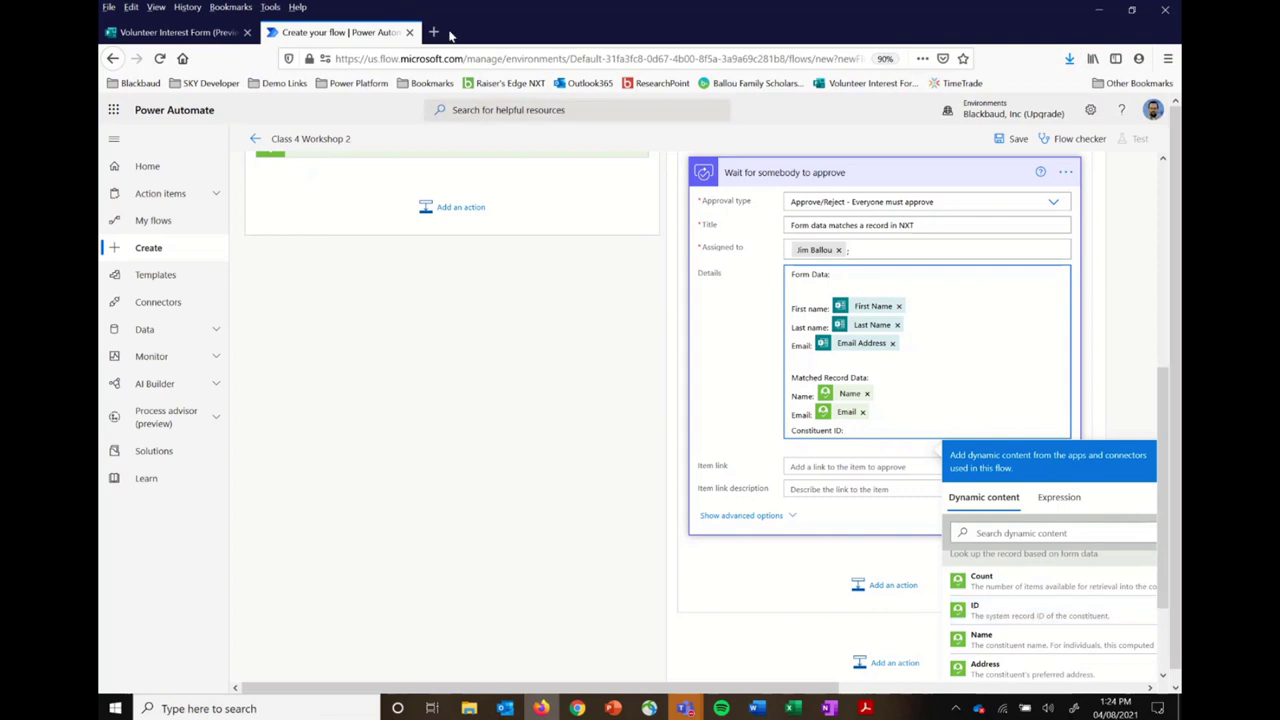
Step: In a new tab, search Raiser's Edge NXT and open the matched constituent's record
click(434, 33)
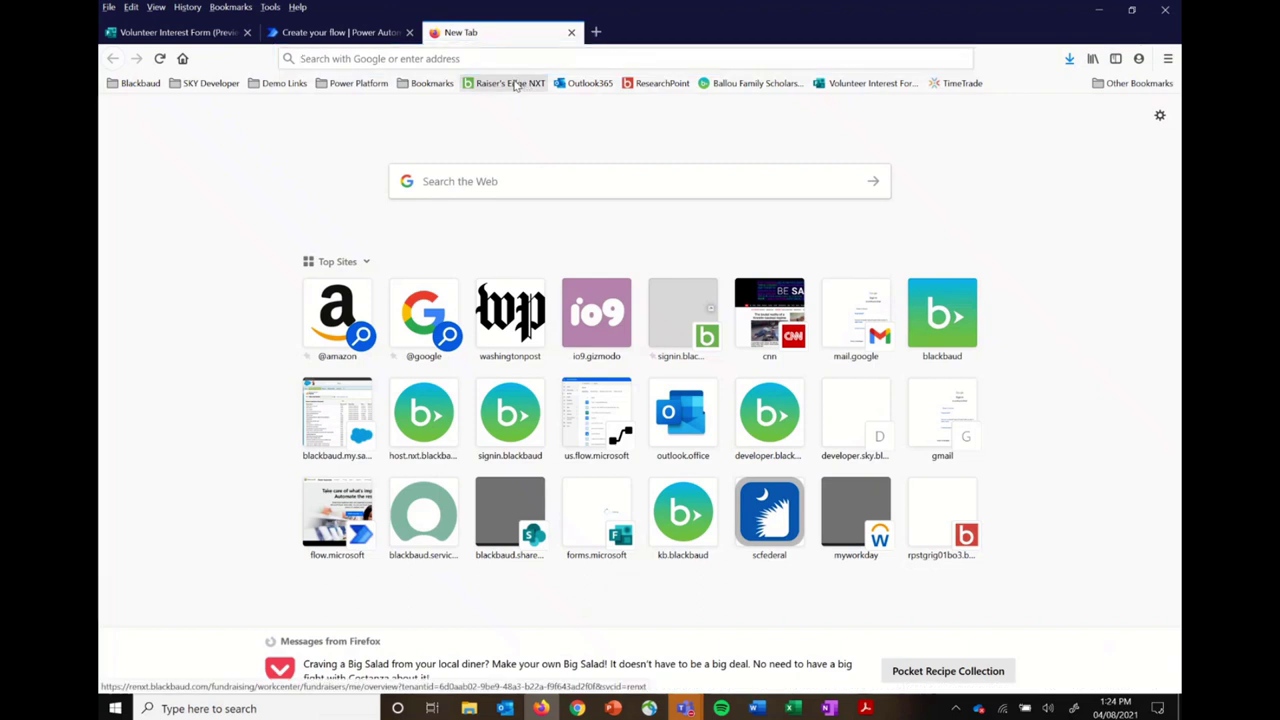
click(512, 83)
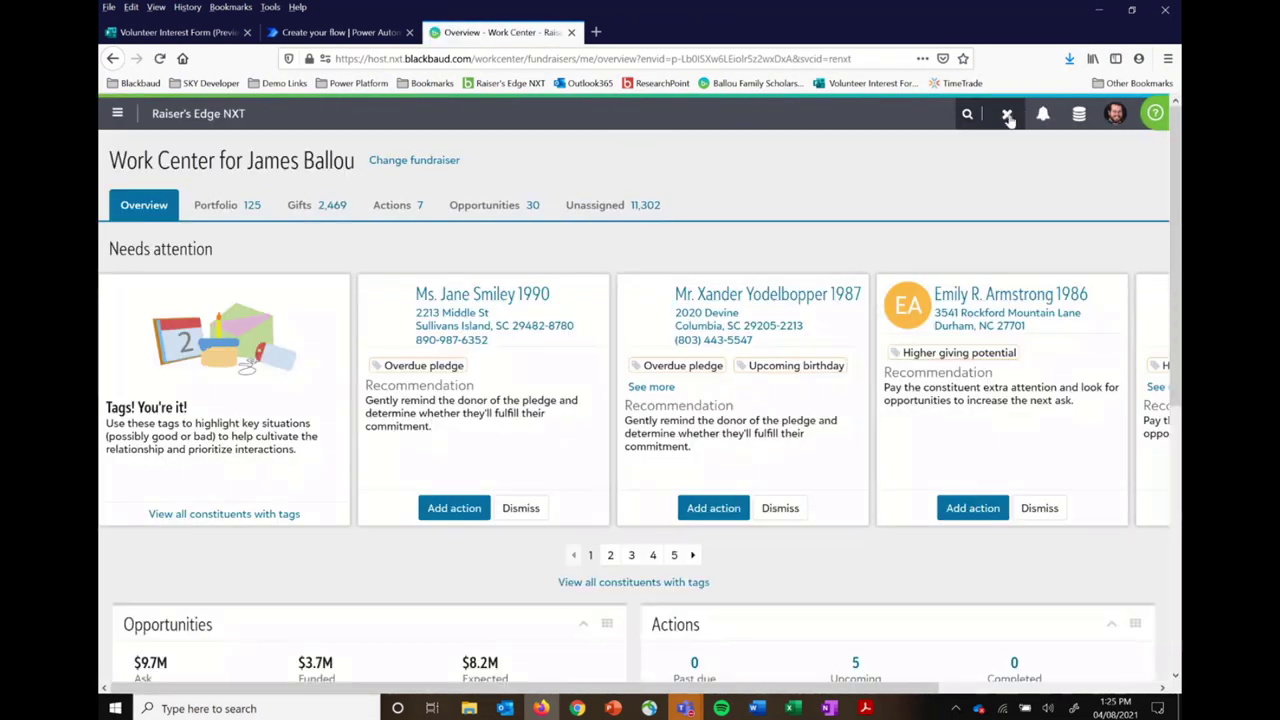
click(1003, 113)
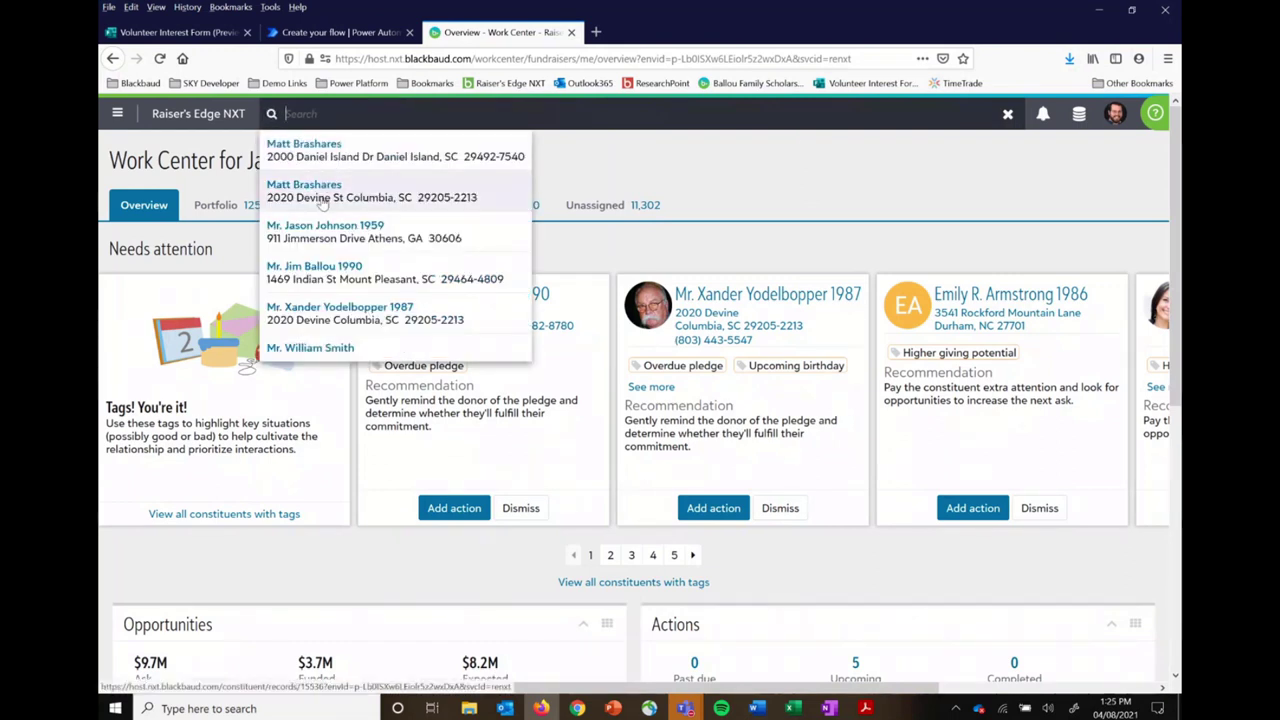
click(322, 270)
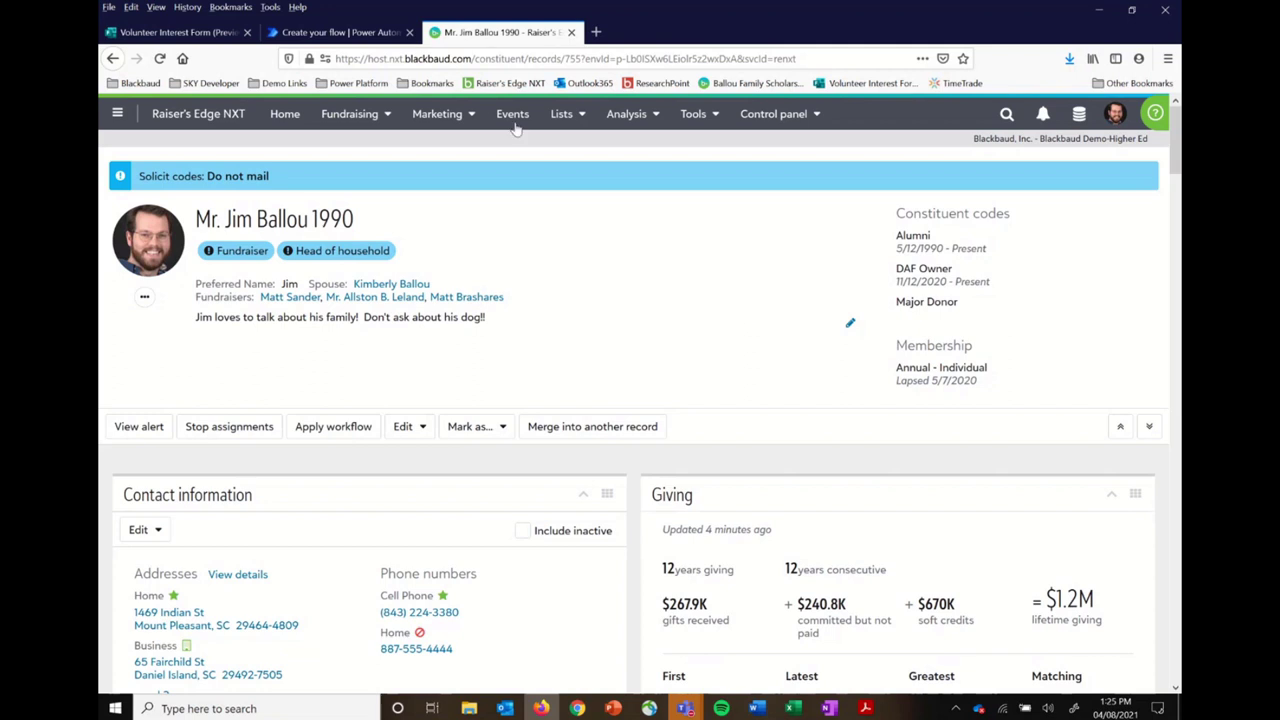
click(584, 59)
drag(584, 59, 565, 61)
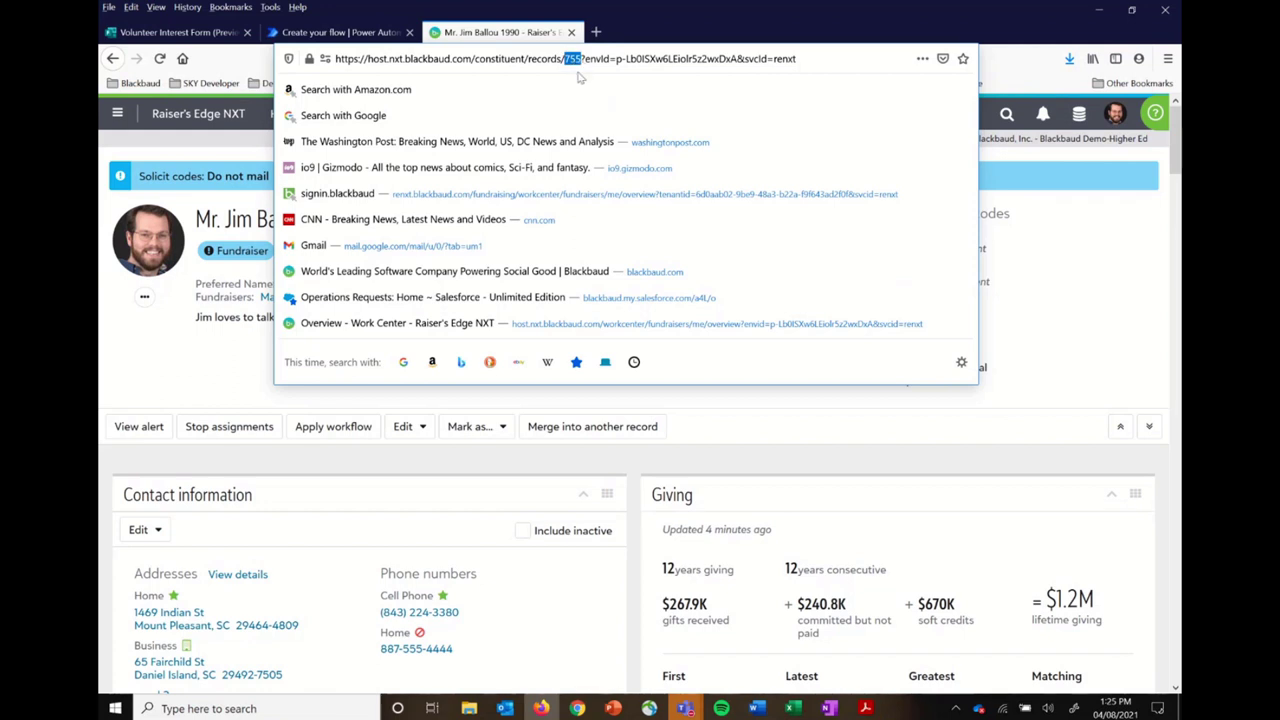
click(908, 408)
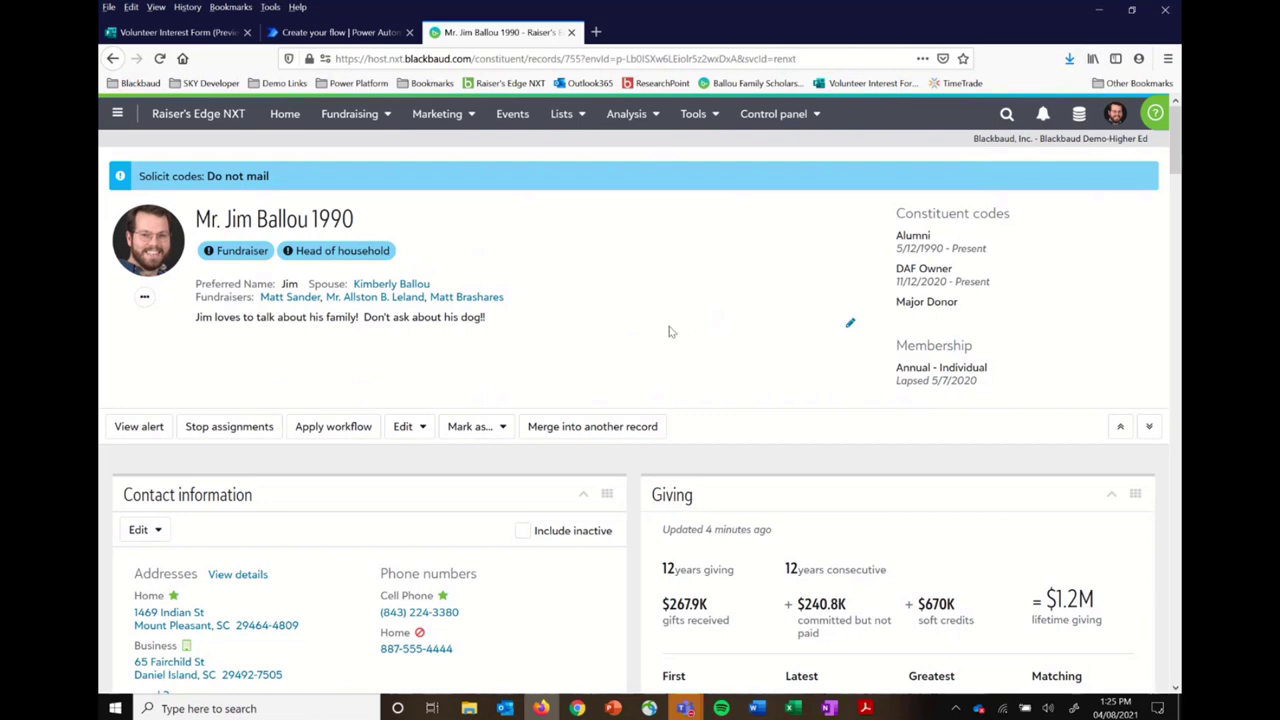
scroll(670, 332, down, 6)
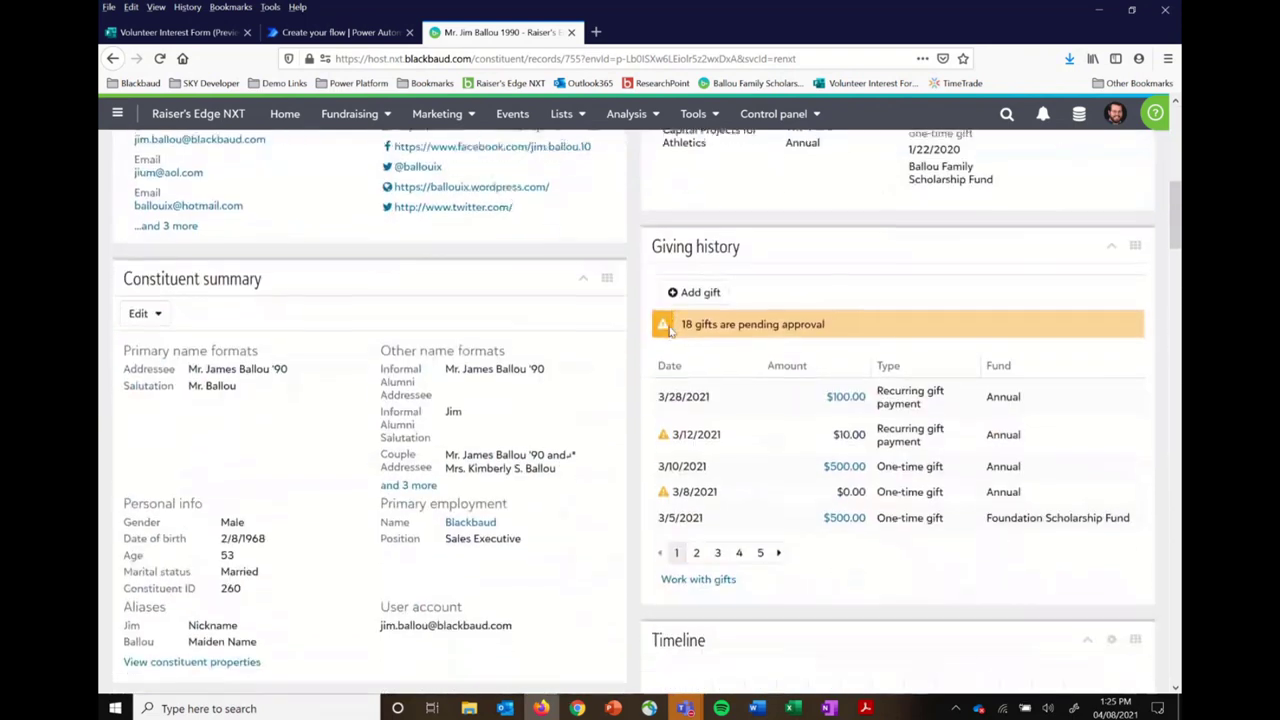
drag(244, 588, 125, 590)
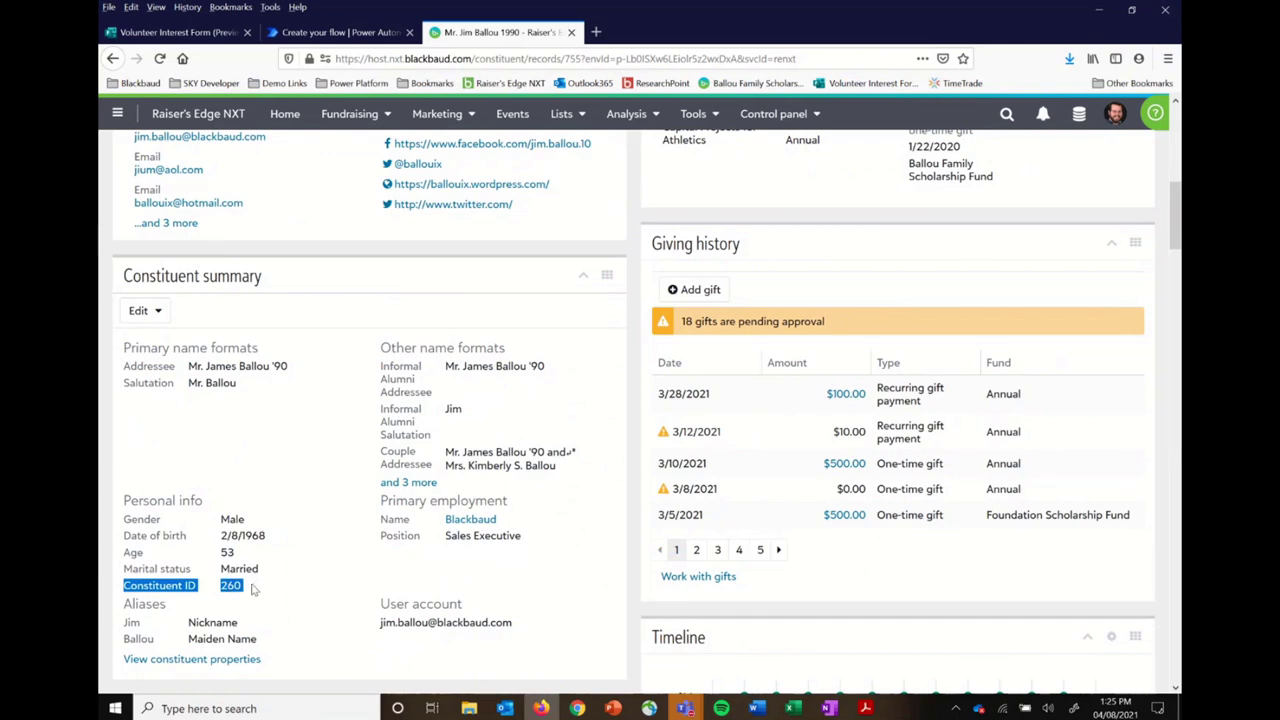
scroll(252, 590, up, 6)
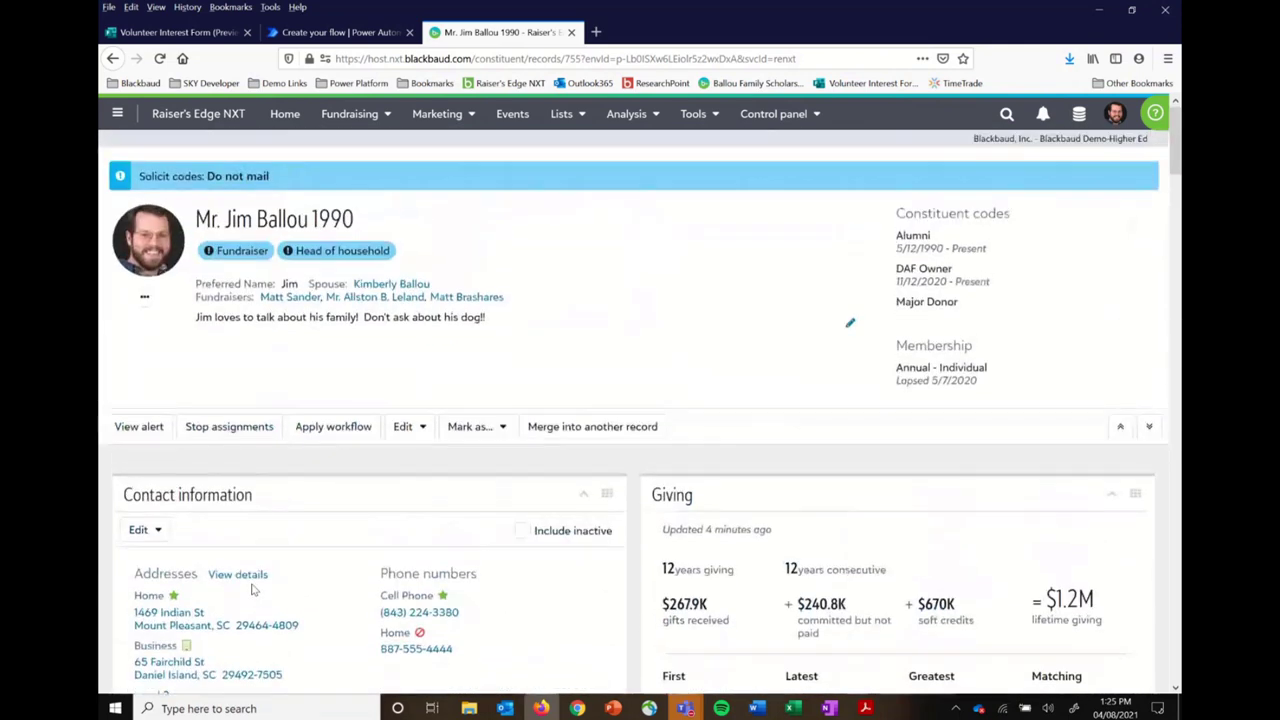
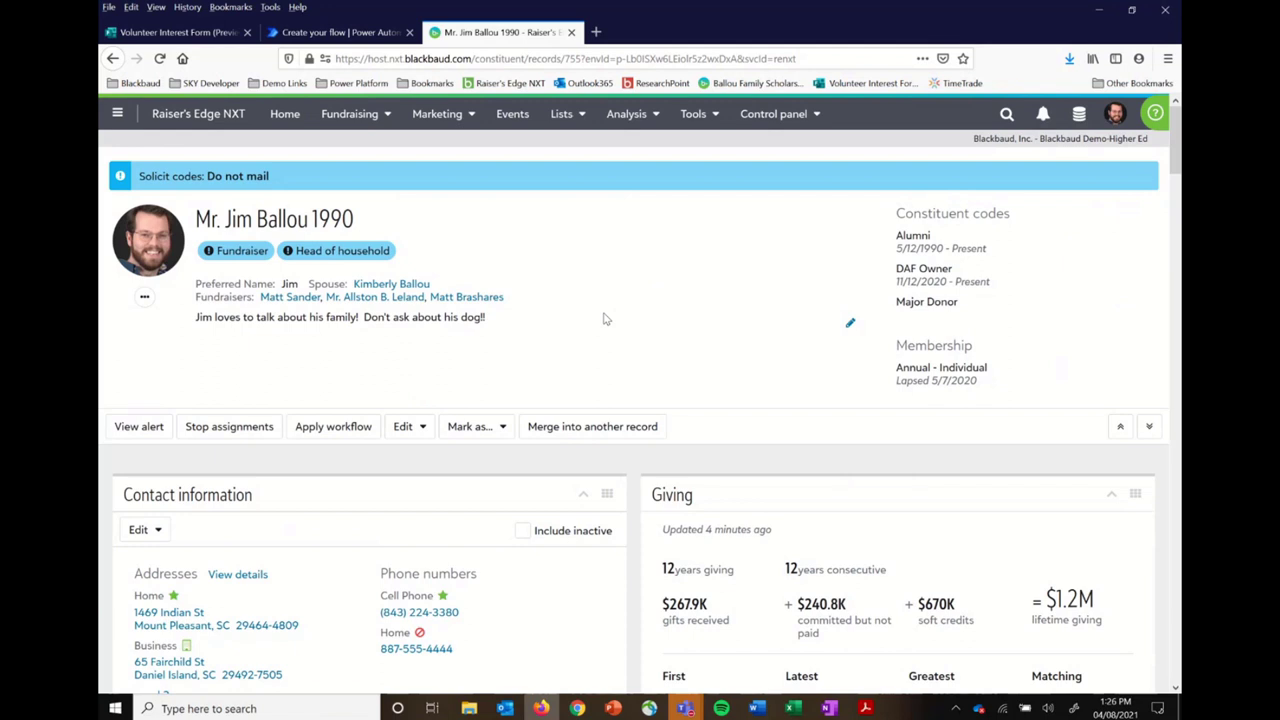
Step: Leave the Raiser's Edge NXT record and switch back to the Power Automate flow editor tab
click(378, 33)
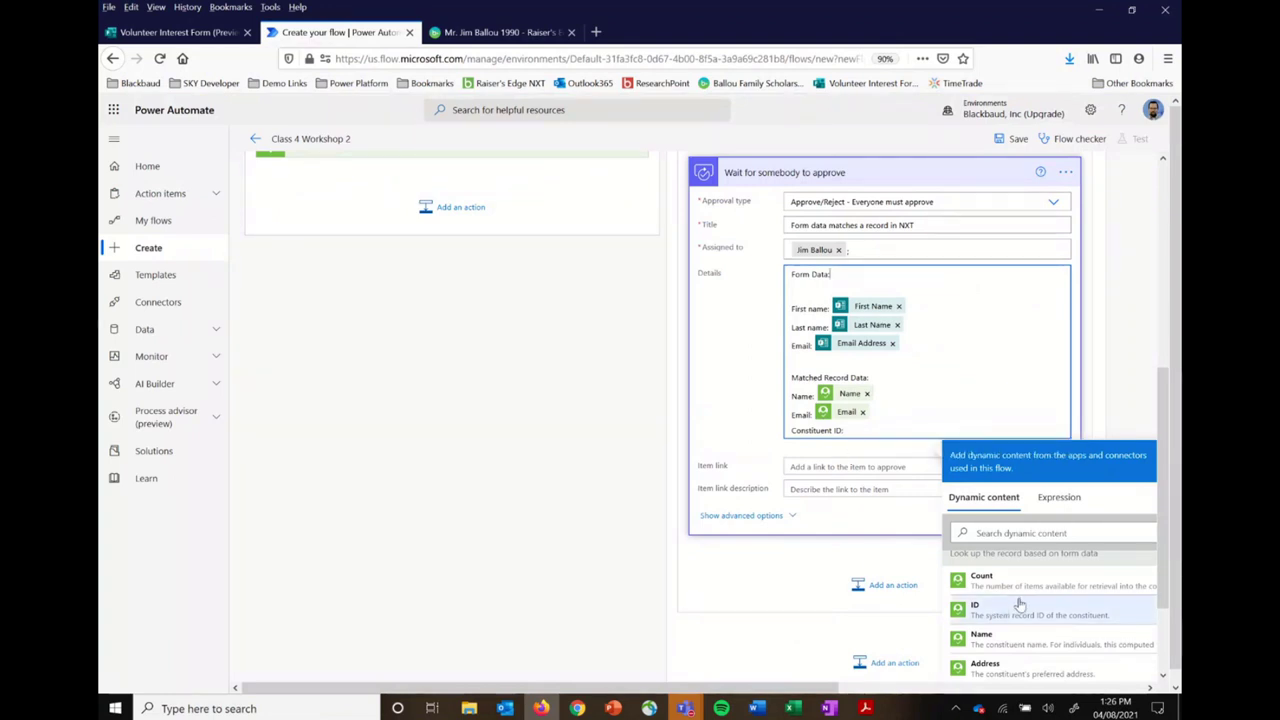
Step: Insert the matched record's Lookup ID after 'Constituent ID:' in the approval Details box
scroll(1020, 605, down, 5)
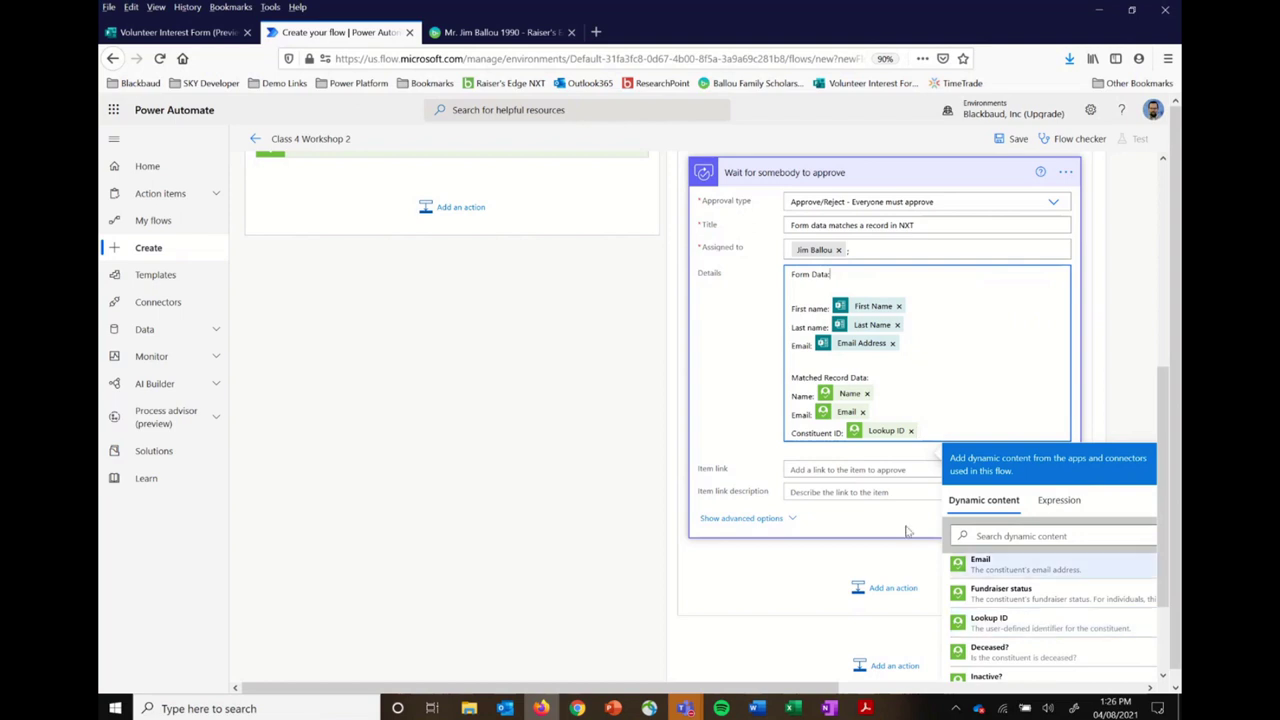
click(950, 398)
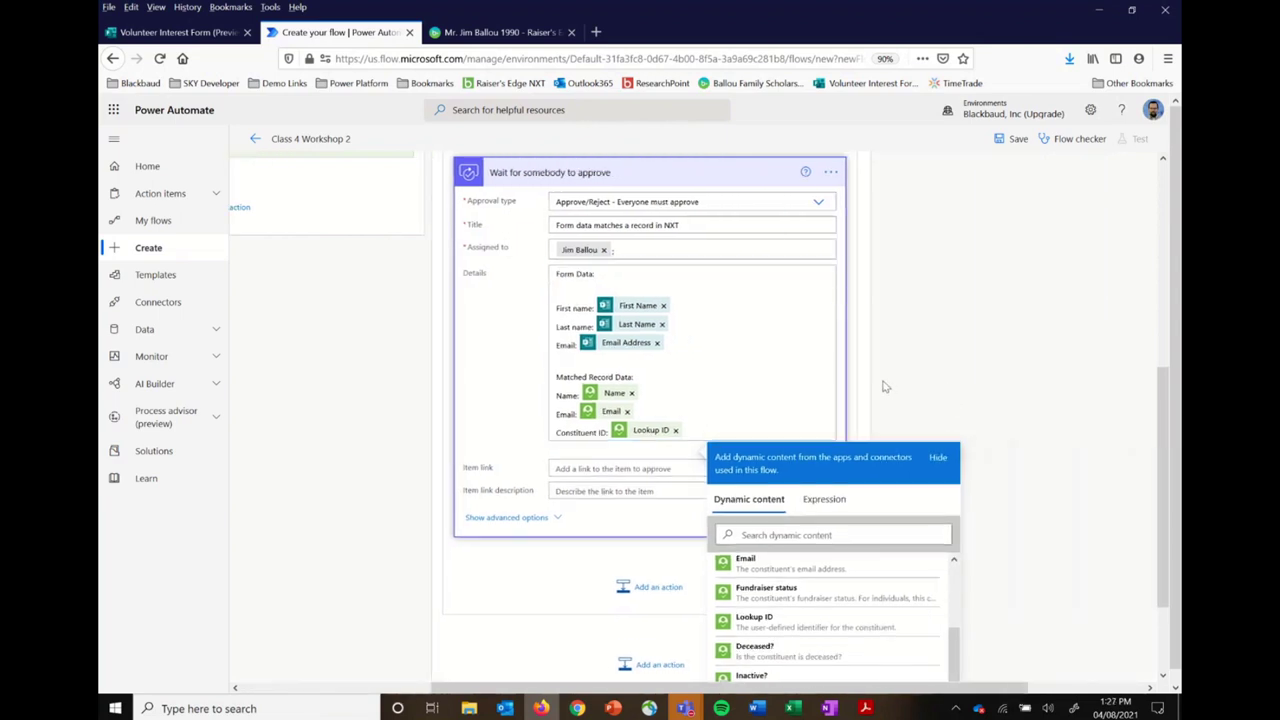
click(883, 386)
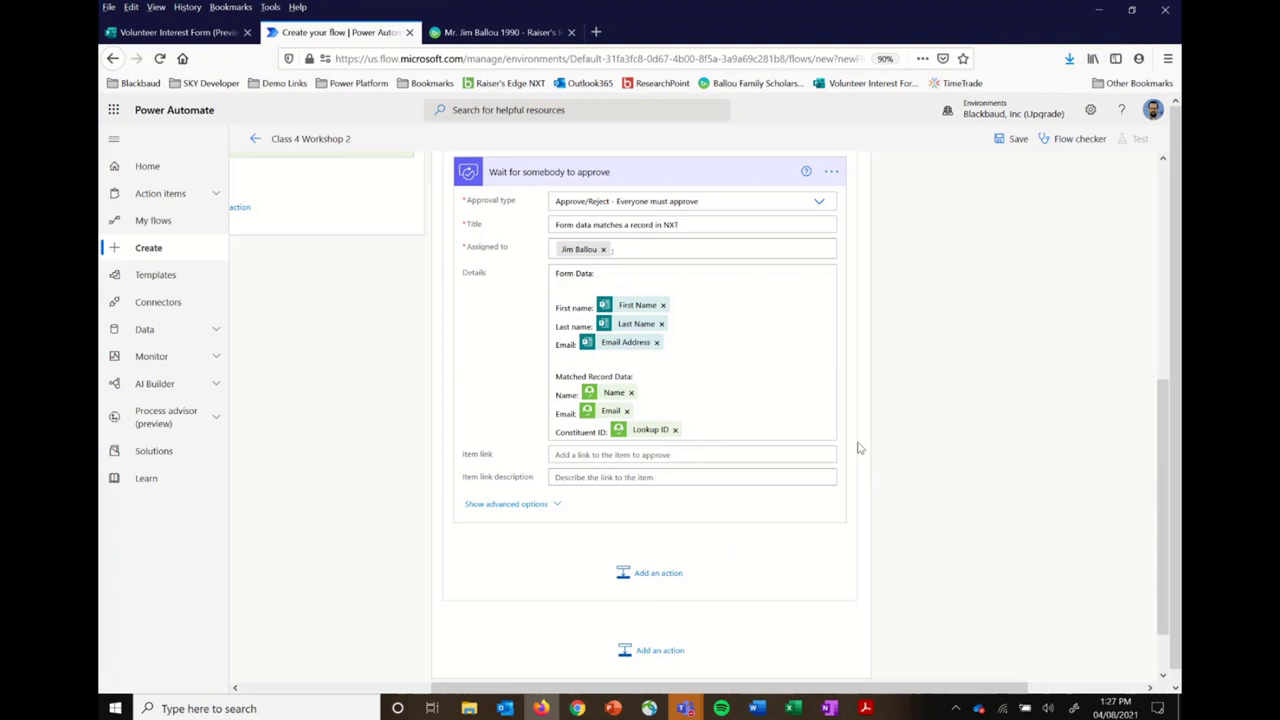
Step: Add a Control > Condition step directly below the approval wait step
click(650, 574)
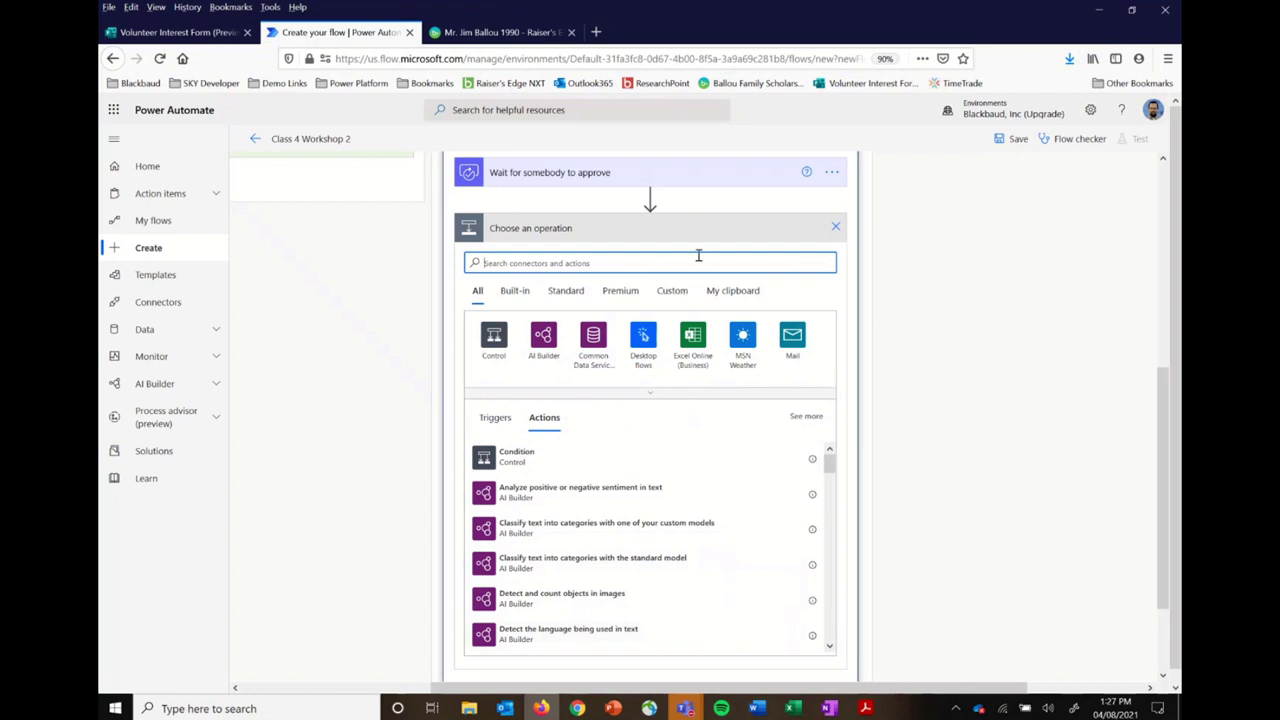
click(494, 341)
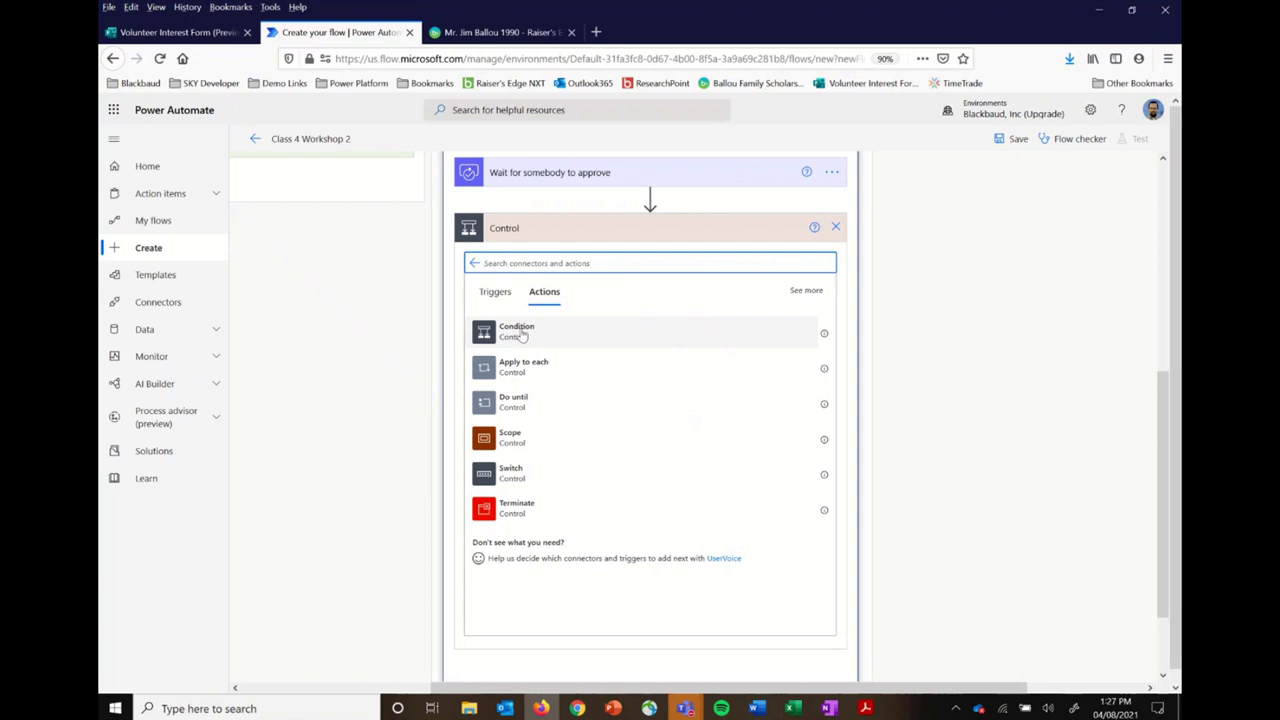
click(521, 336)
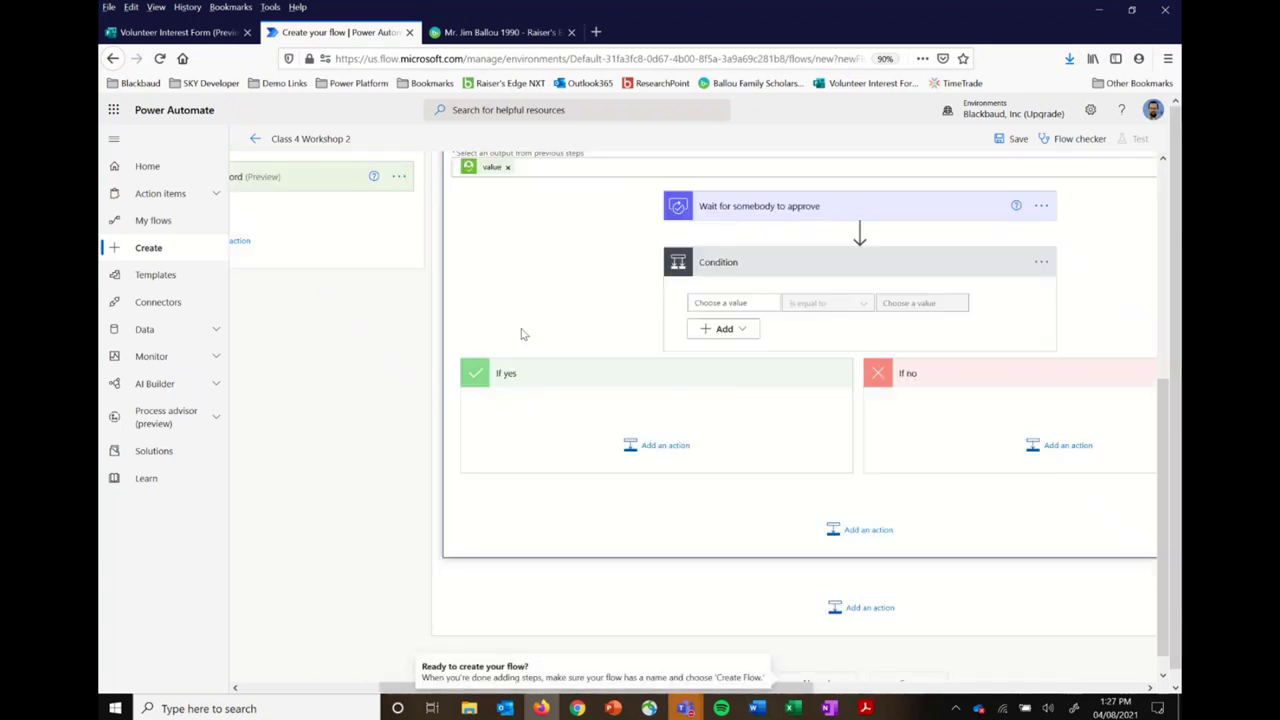
click(1041, 264)
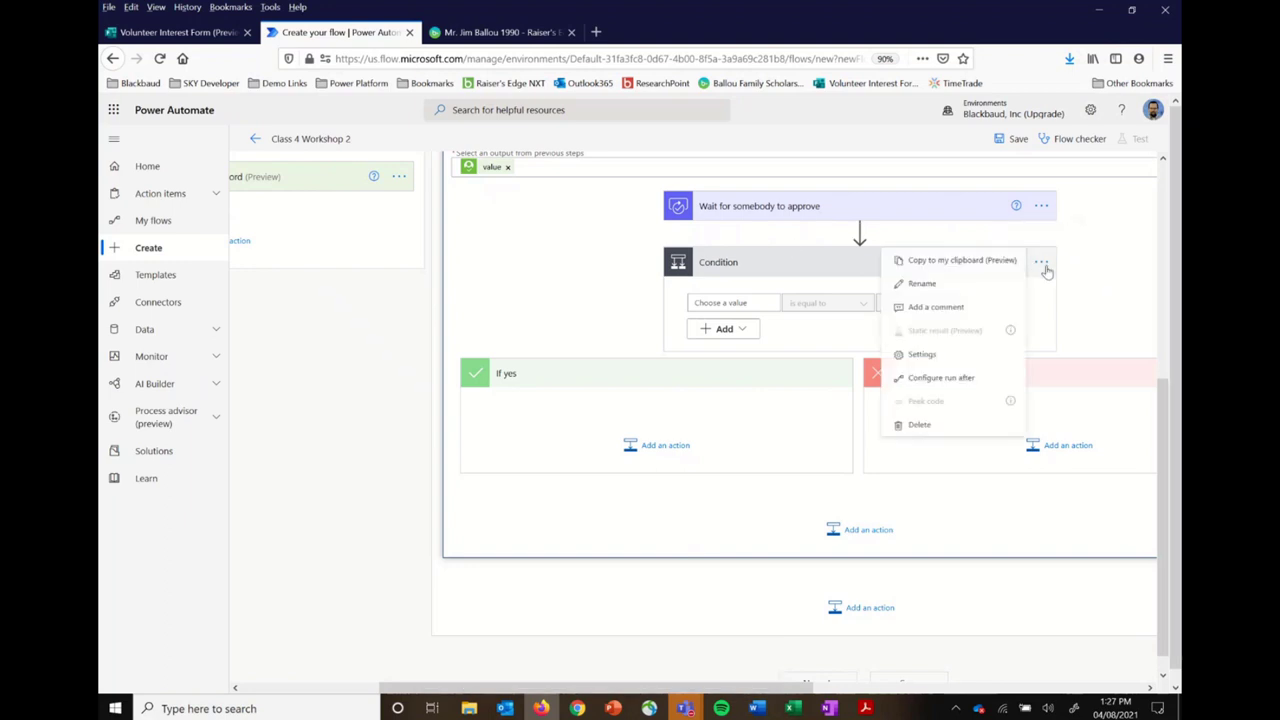
Step: Title the condition 'Was the update approved' and test approval Outcome is equal to Approve
click(974, 287)
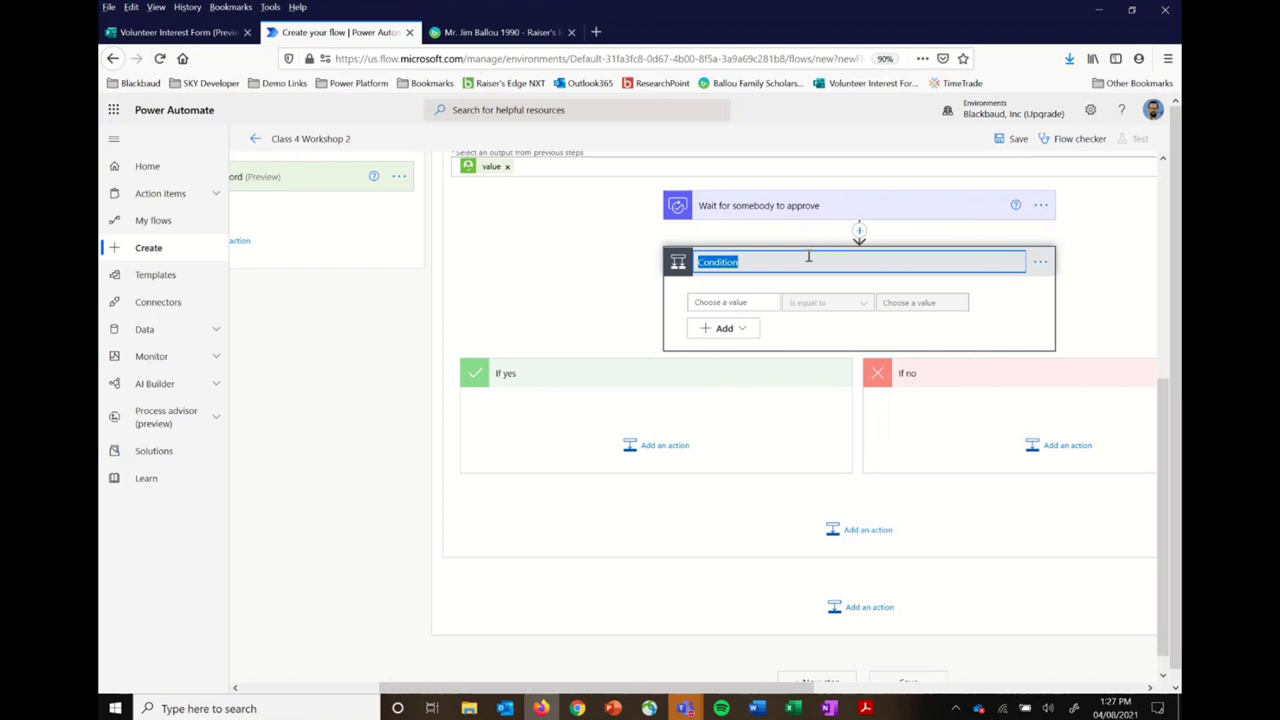
text(Was the update approved)
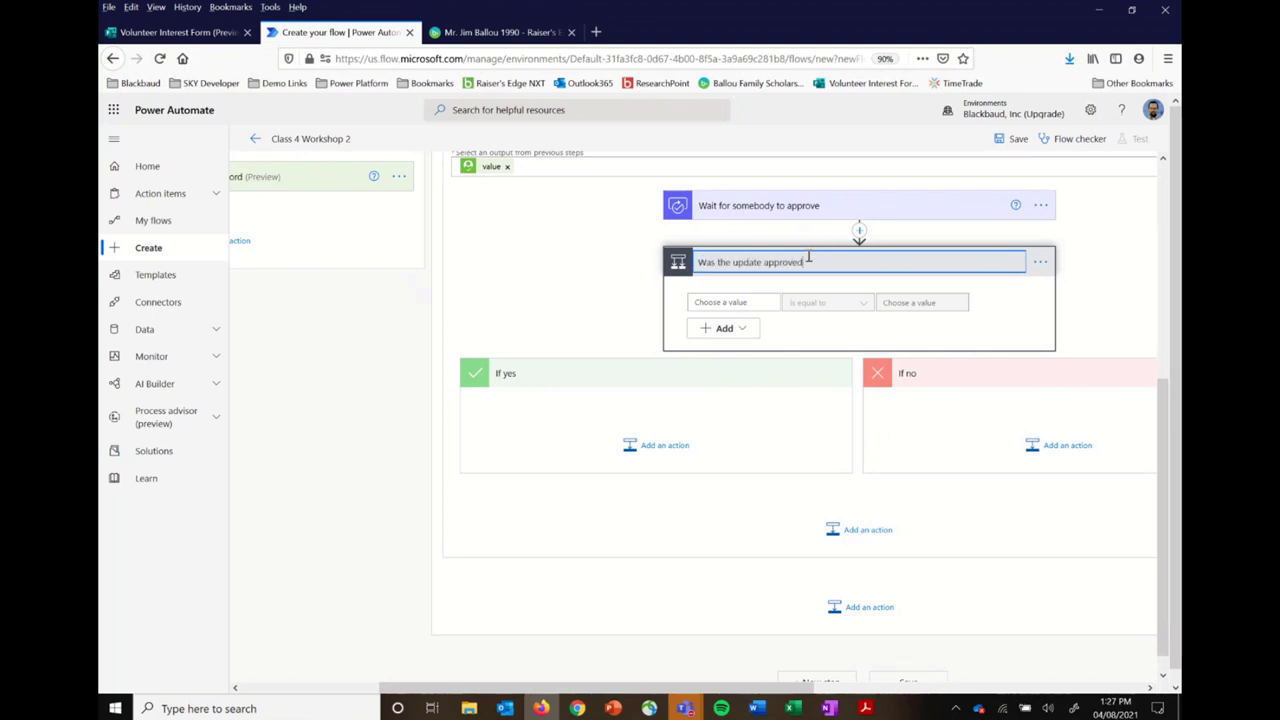
click(754, 304)
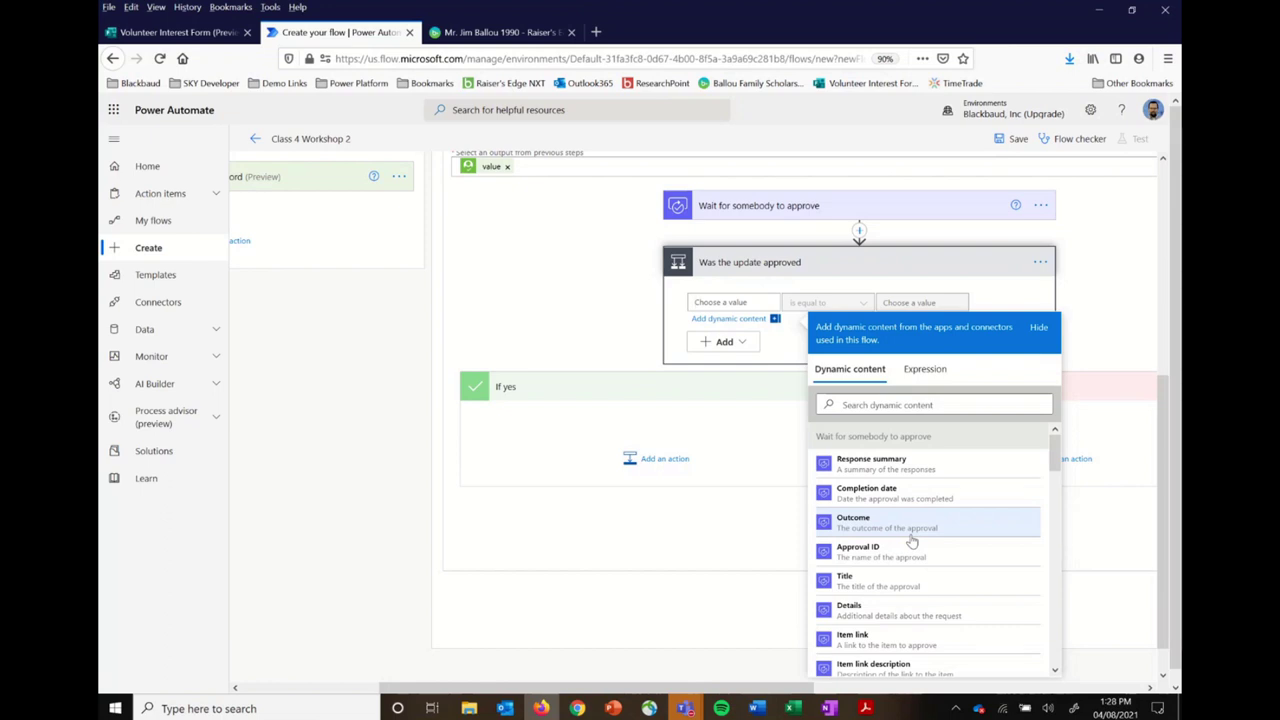
scroll(911, 541, down, 3)
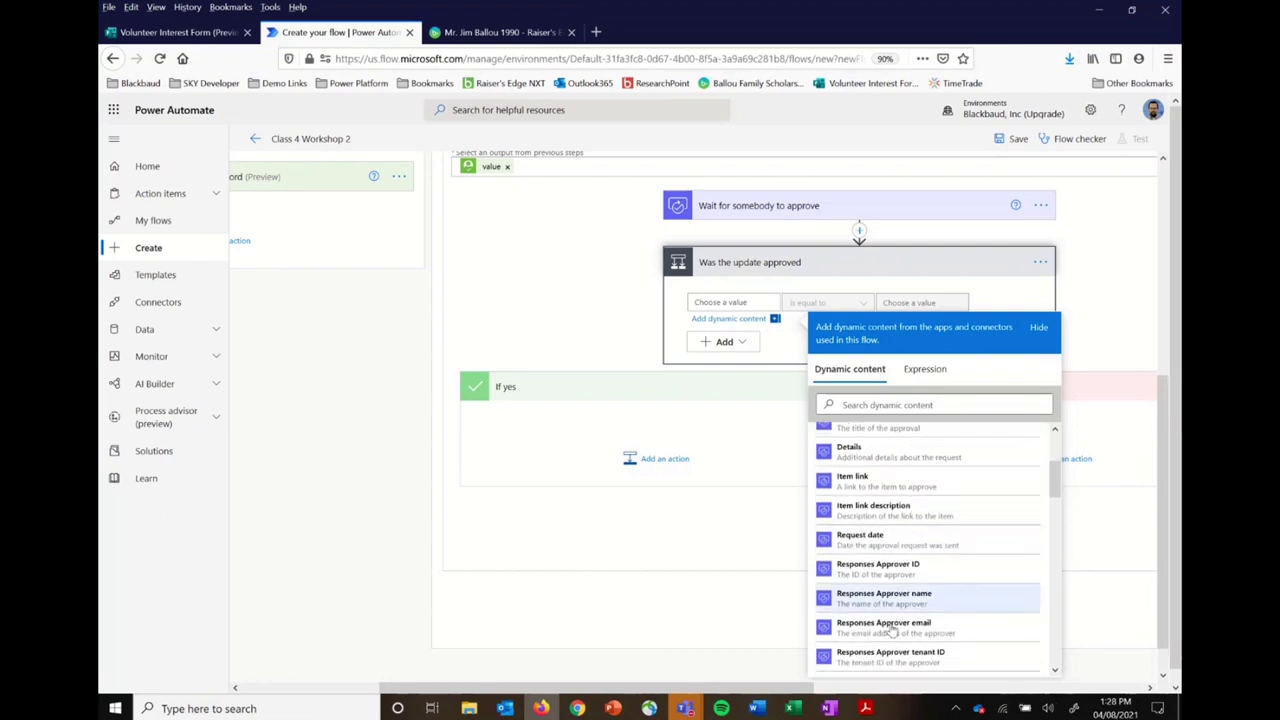
scroll(912, 513, up, 3)
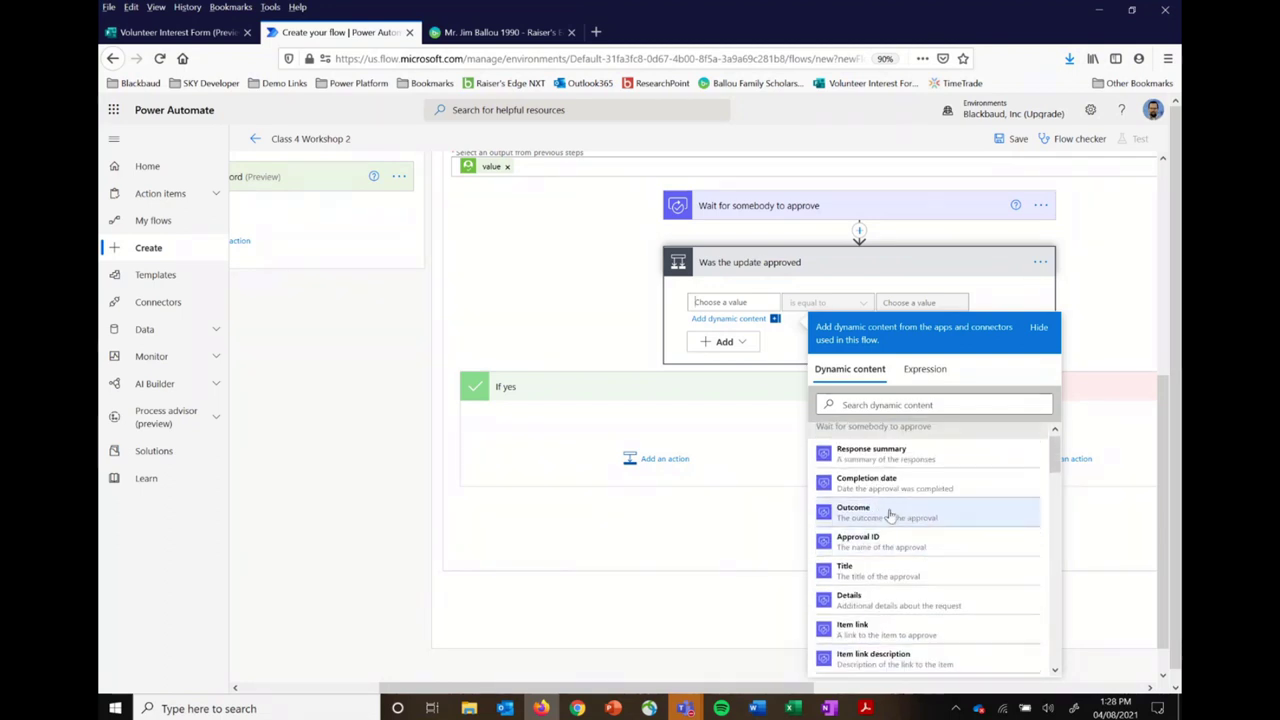
click(889, 515)
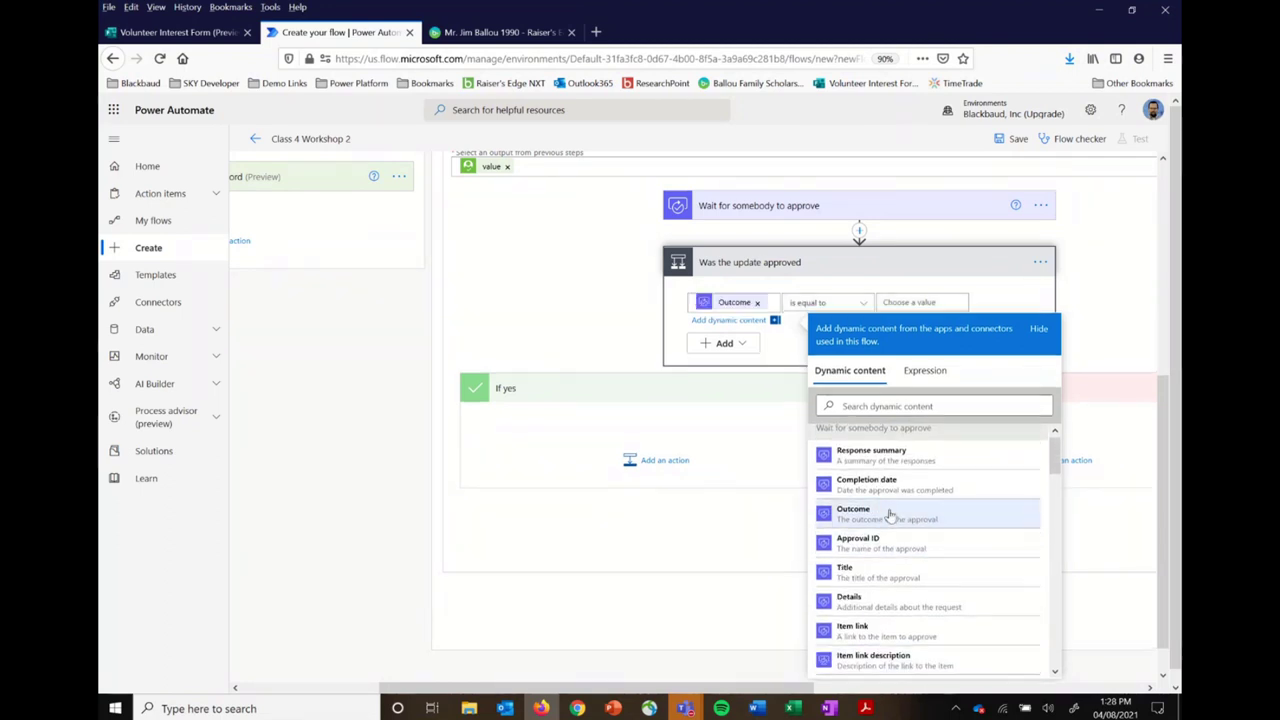
click(914, 303)
text(Approve)
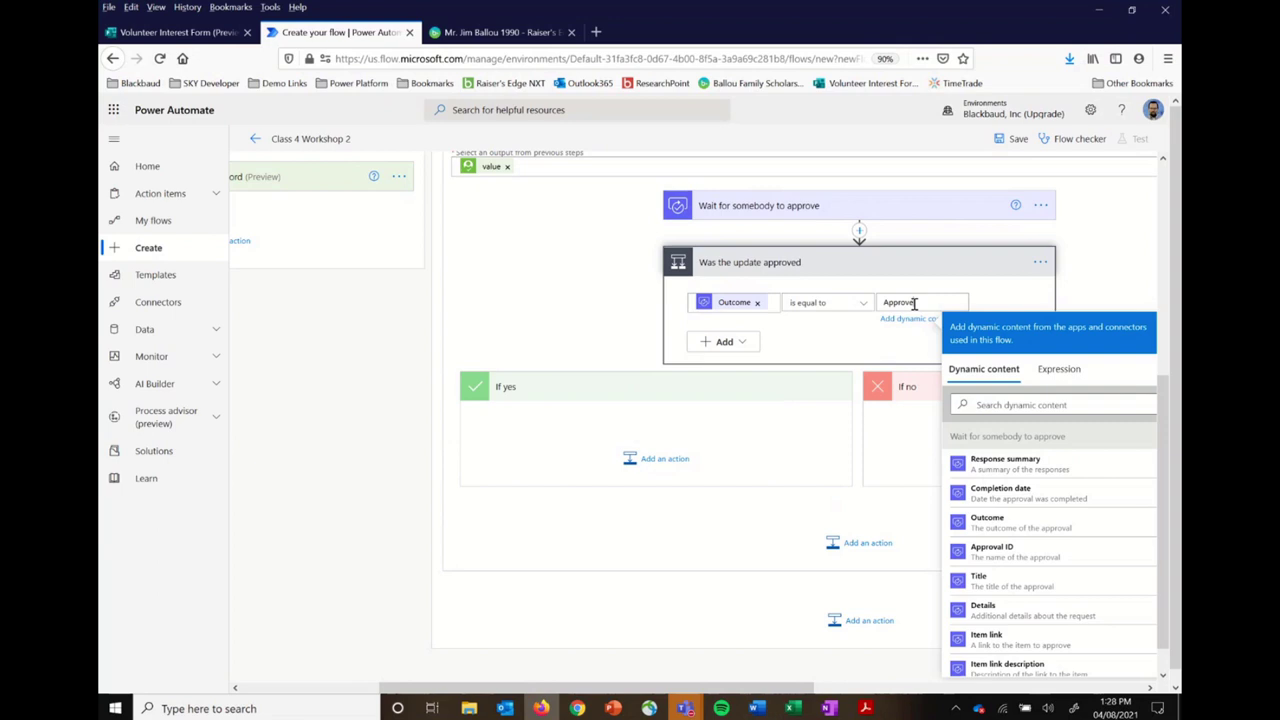
scroll(913, 303, up, 3)
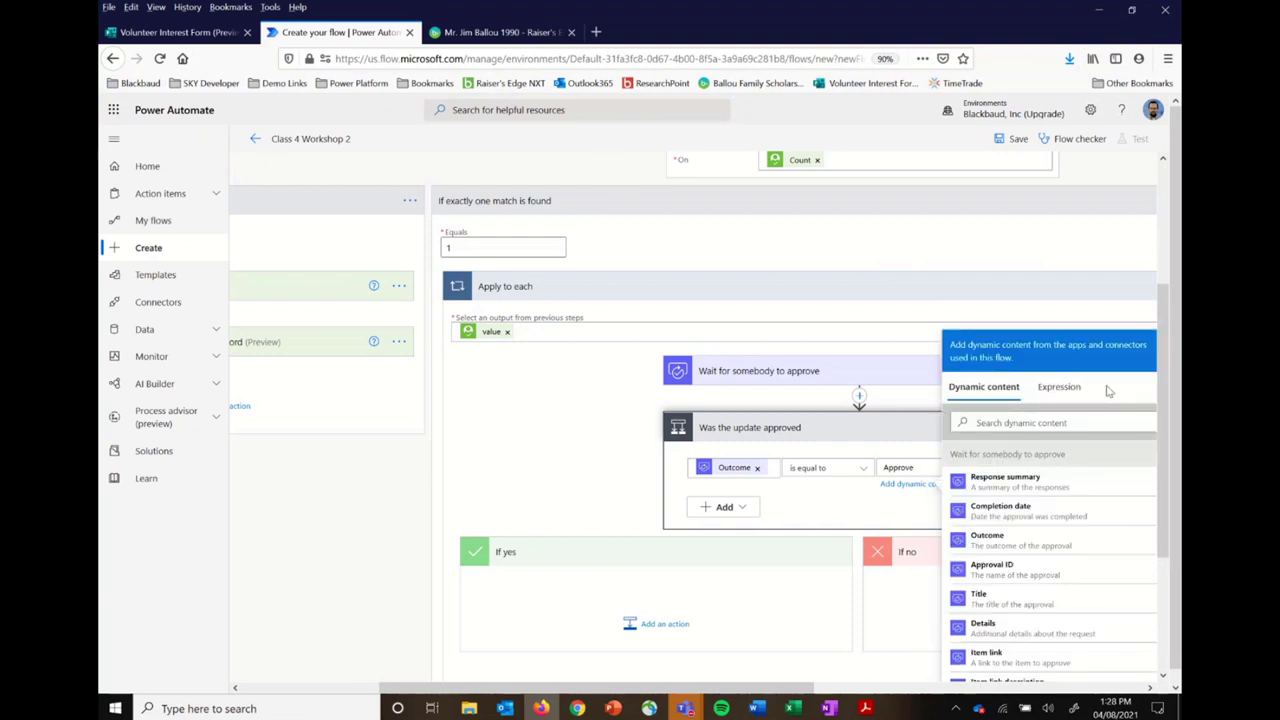
Step: Zoom the browser out to 50% so every switch branch of the flow is visible
click(952, 422)
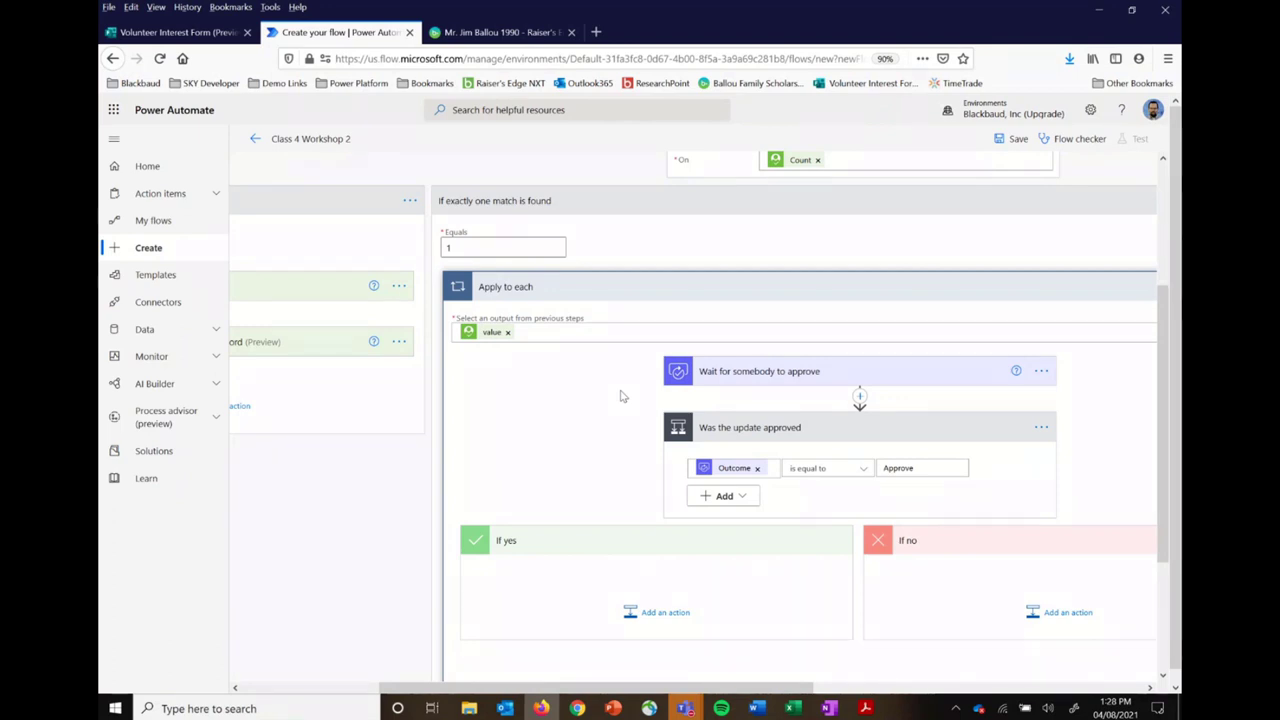
key(ctrl+minus)
key(ctrl+minus)
key(ctrl+minus)
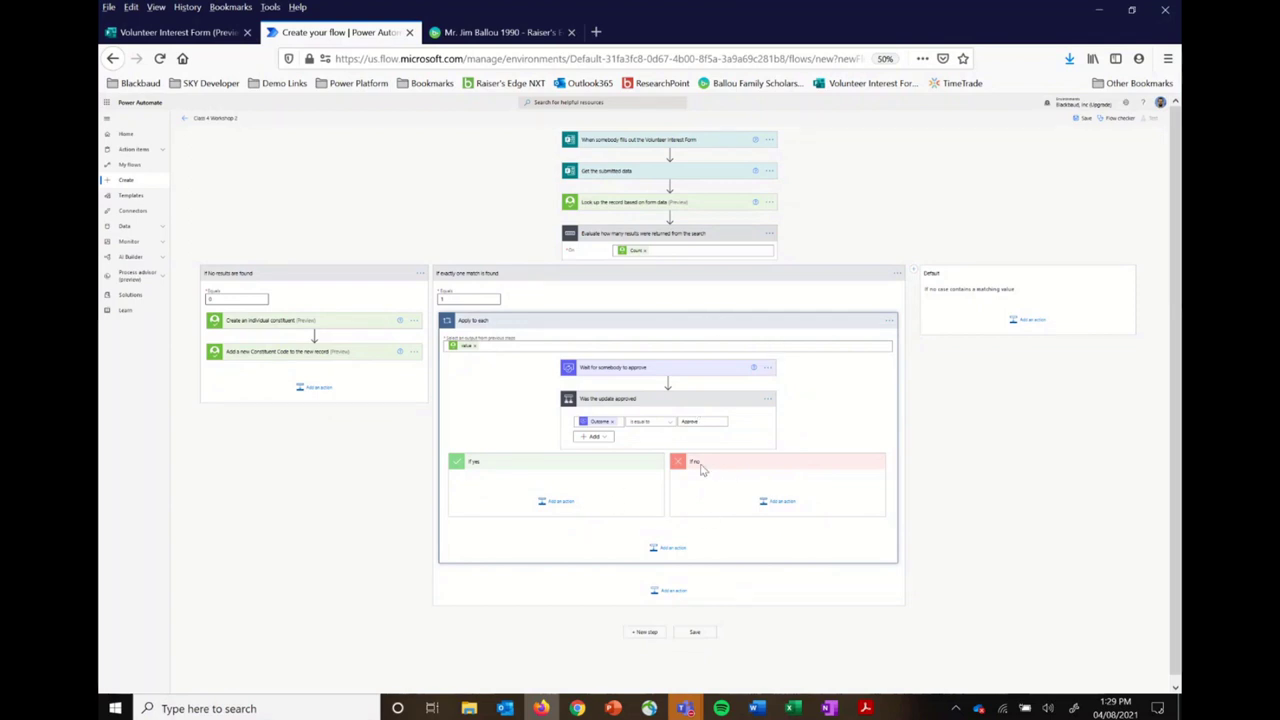
click(459, 298)
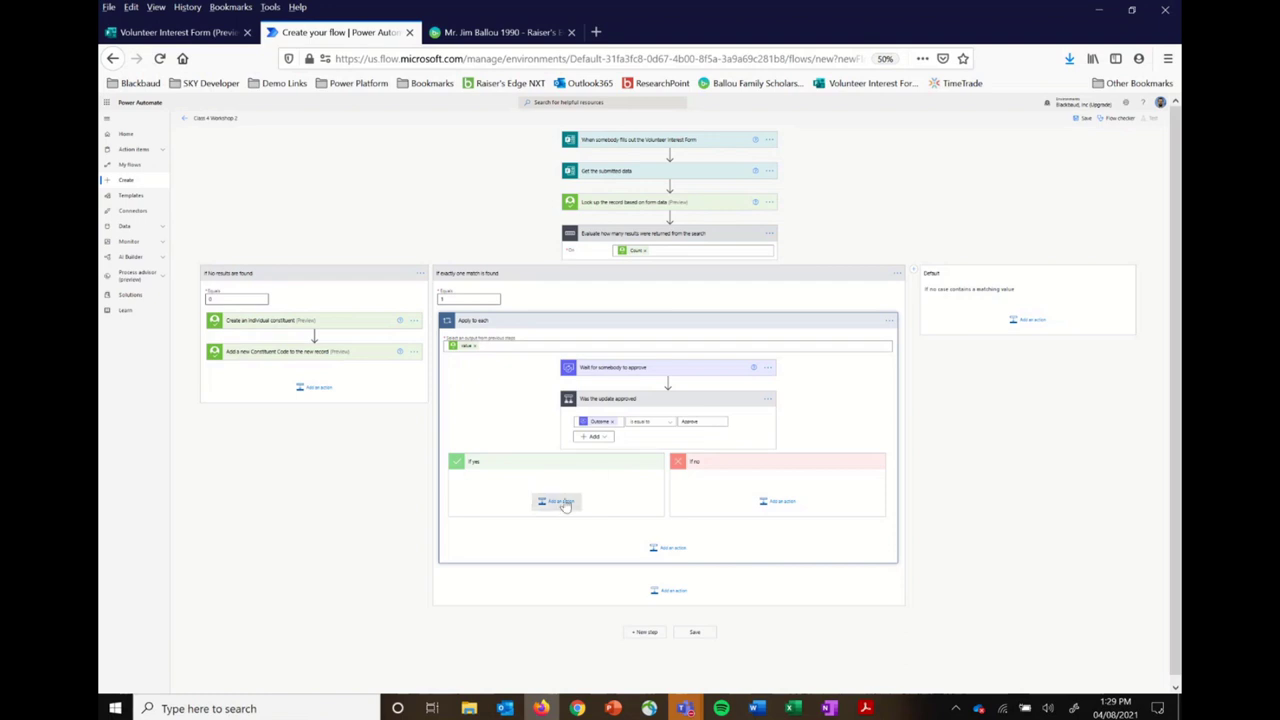
key(alt+Tab)
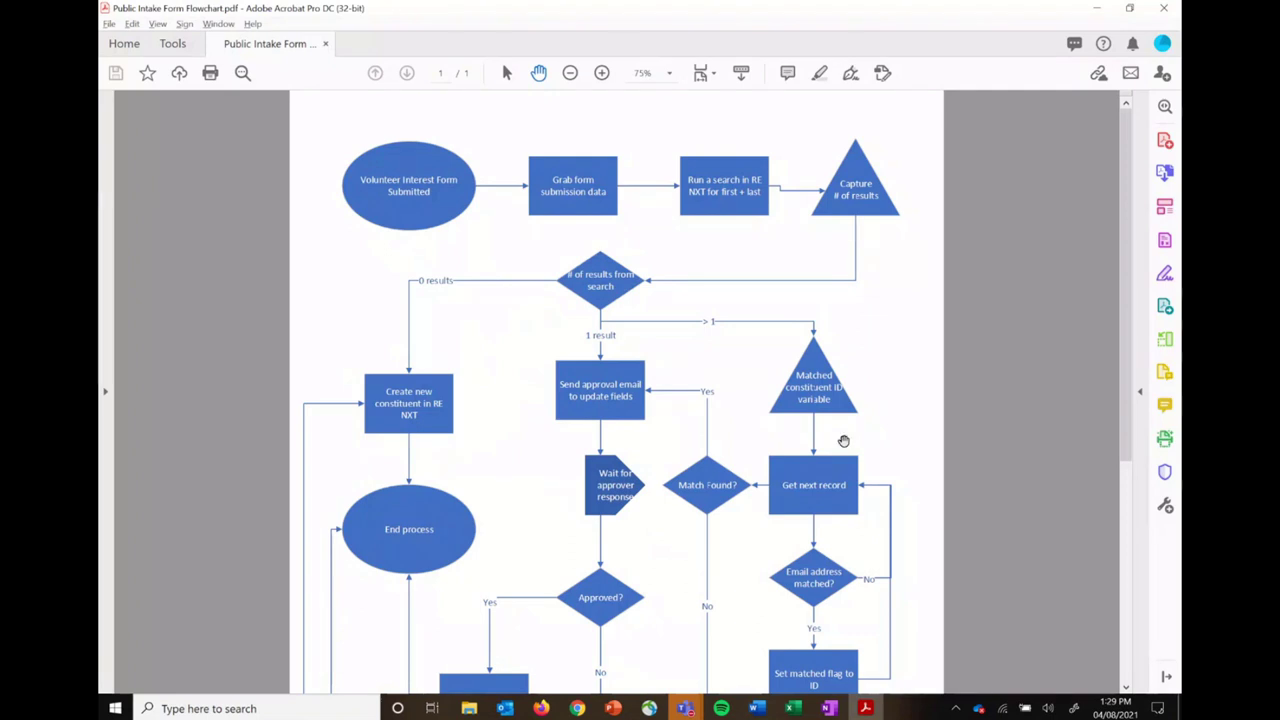
Step: Scroll the intake flowchart PDF to the Approved? decision, then return to the flow
scroll(634, 570, down, 1)
scroll(634, 570, down, 3)
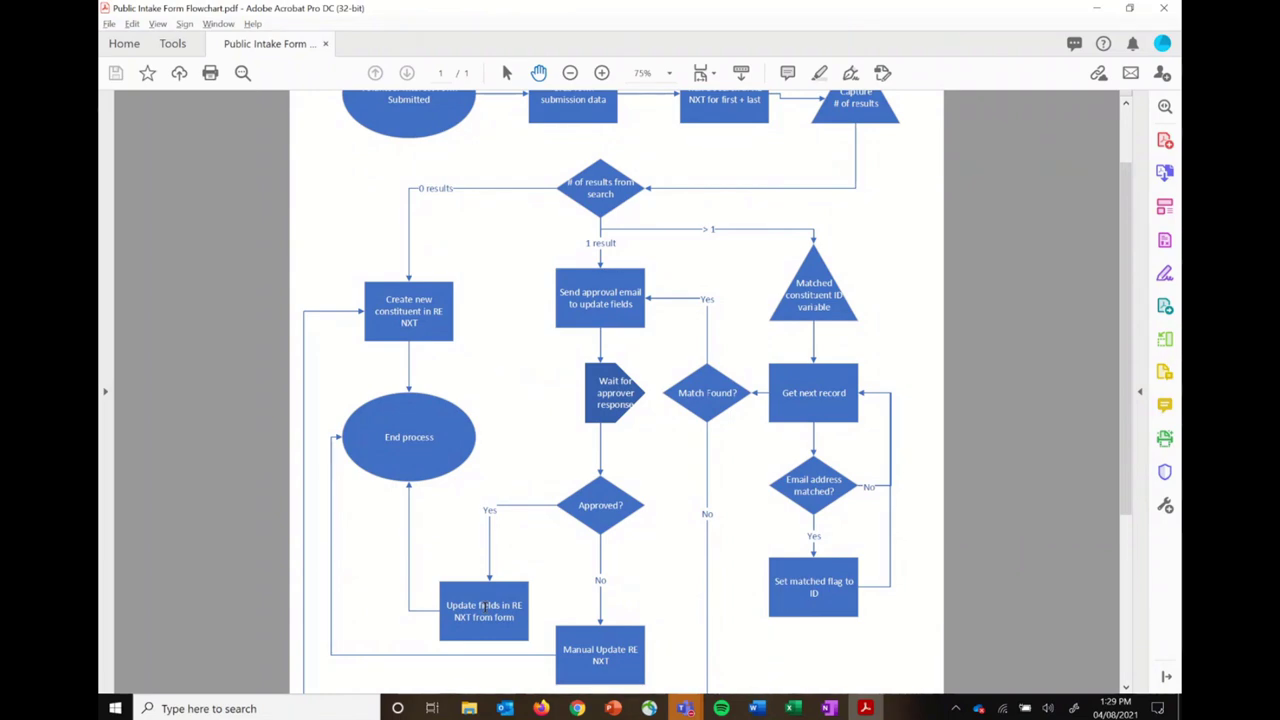
key(alt+Tab)
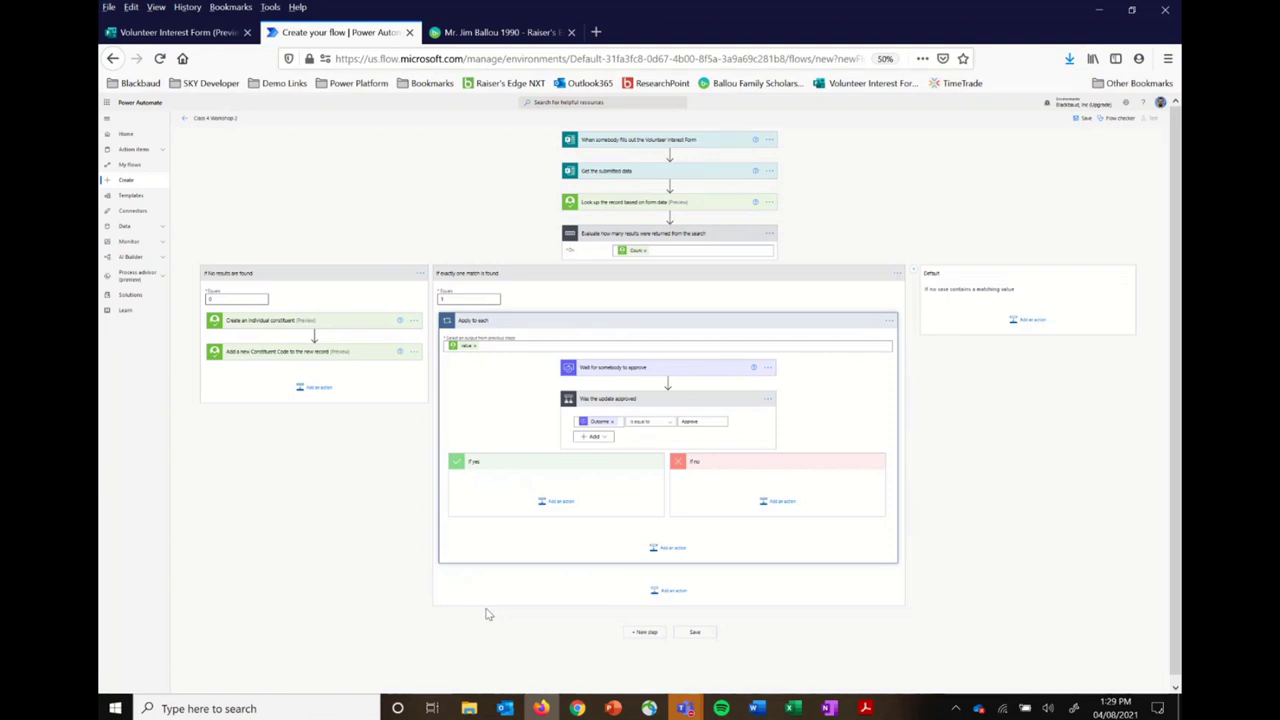
key(ctrl+plus)
key(ctrl+plus)
key(ctrl+plus)
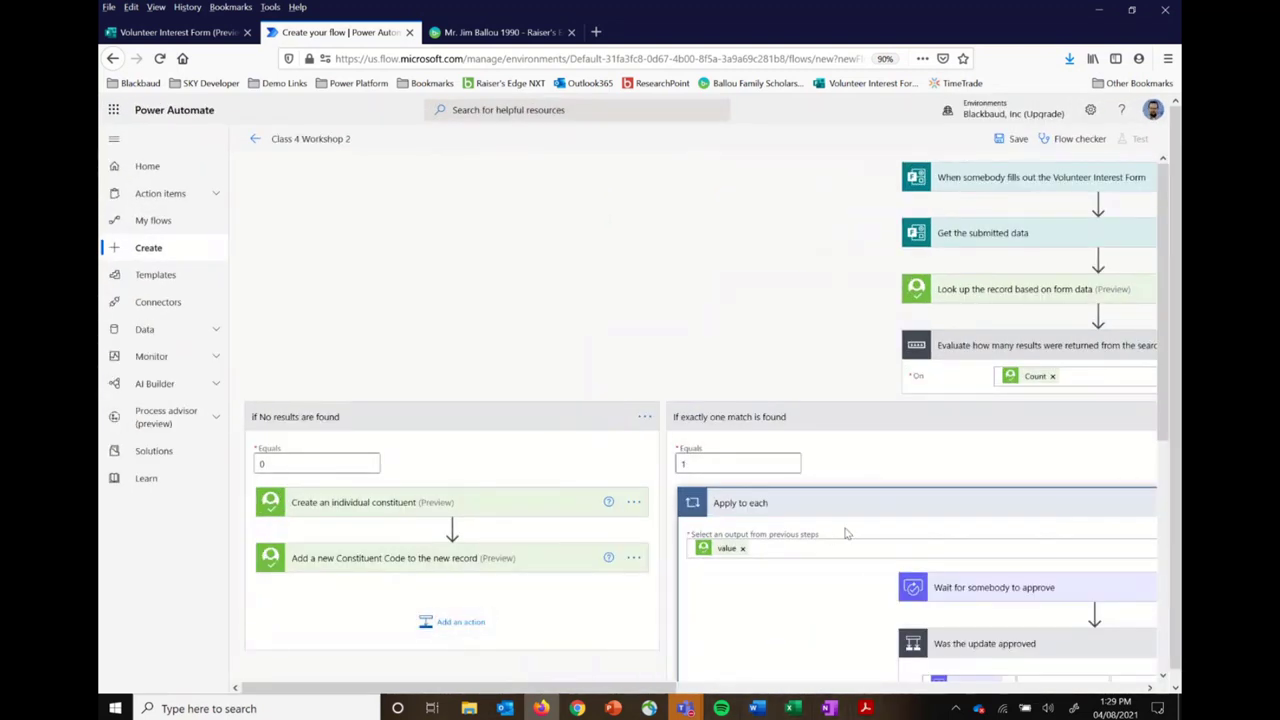
scroll(845, 533, down, 5)
scroll(845, 533, right, 3)
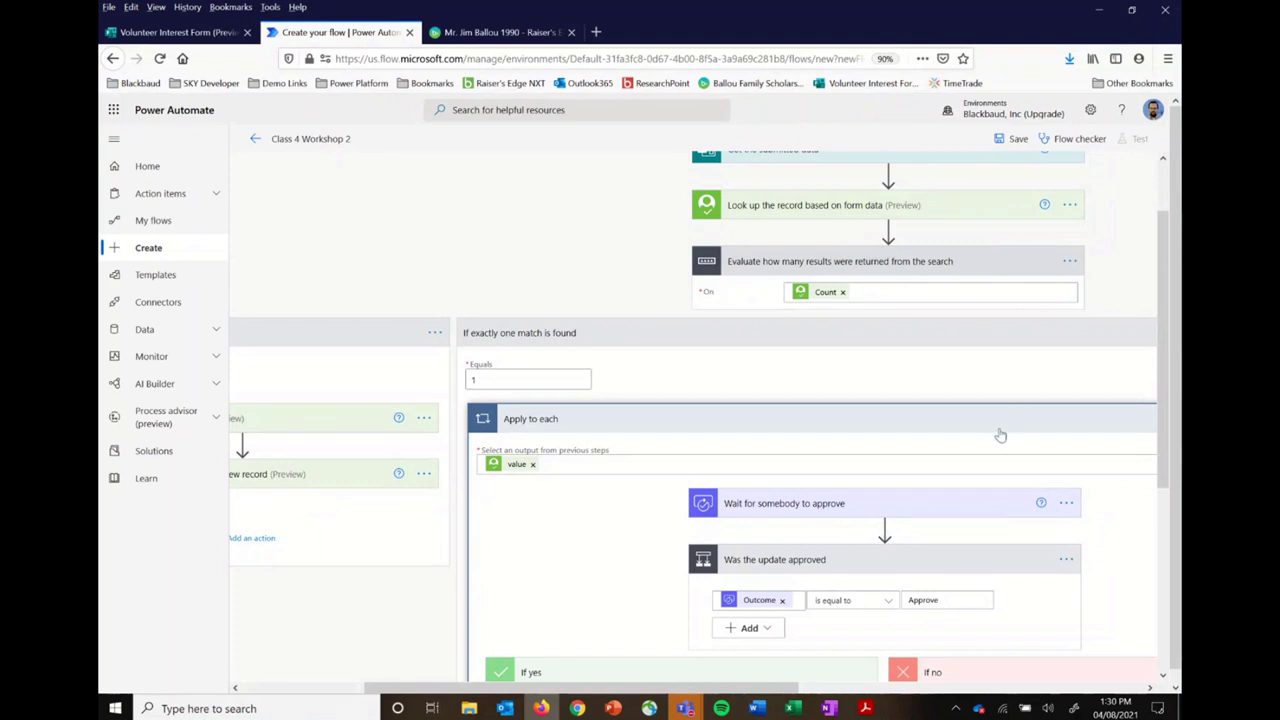
scroll(1000, 435, right, 3)
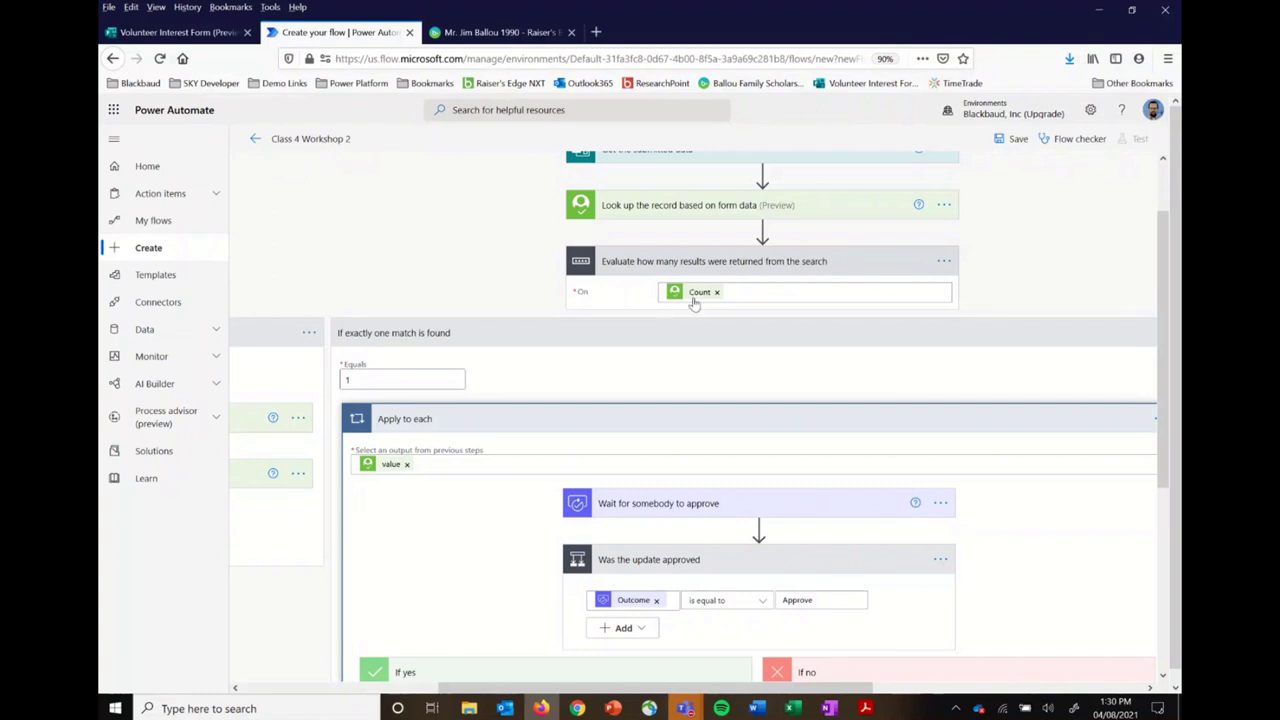
mouse_move(704, 300)
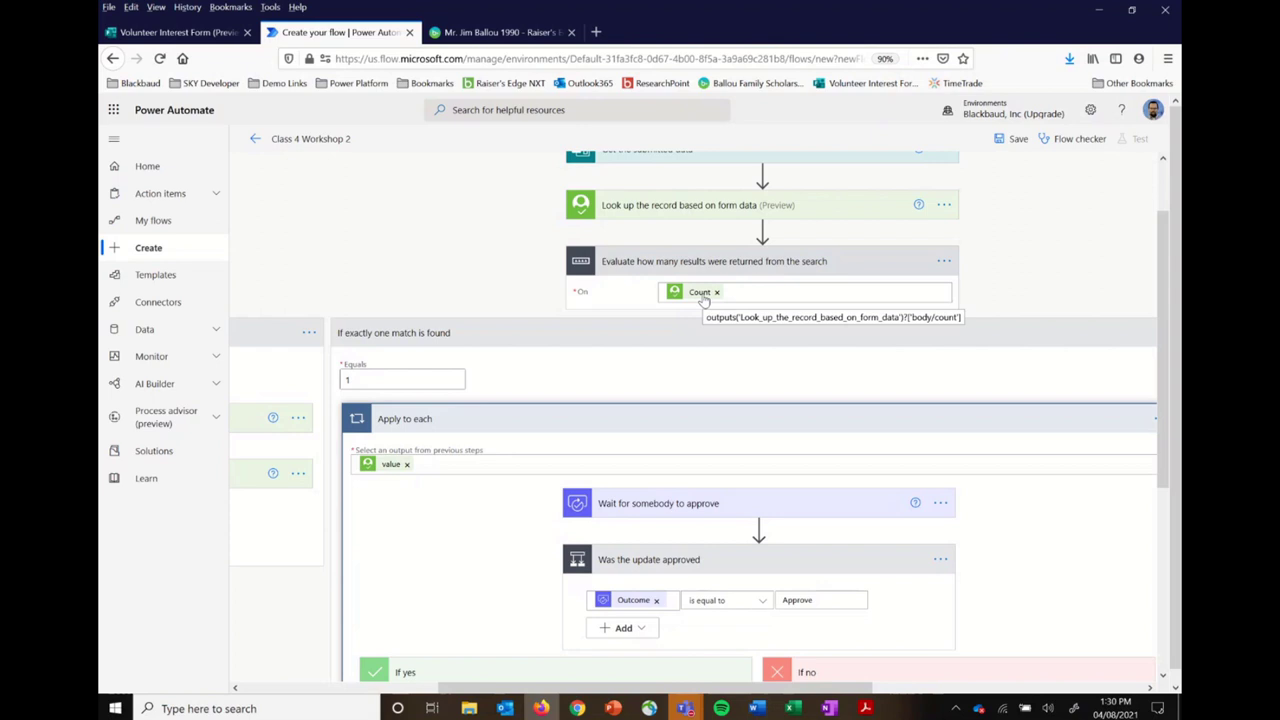
scroll(703, 300, left, 5)
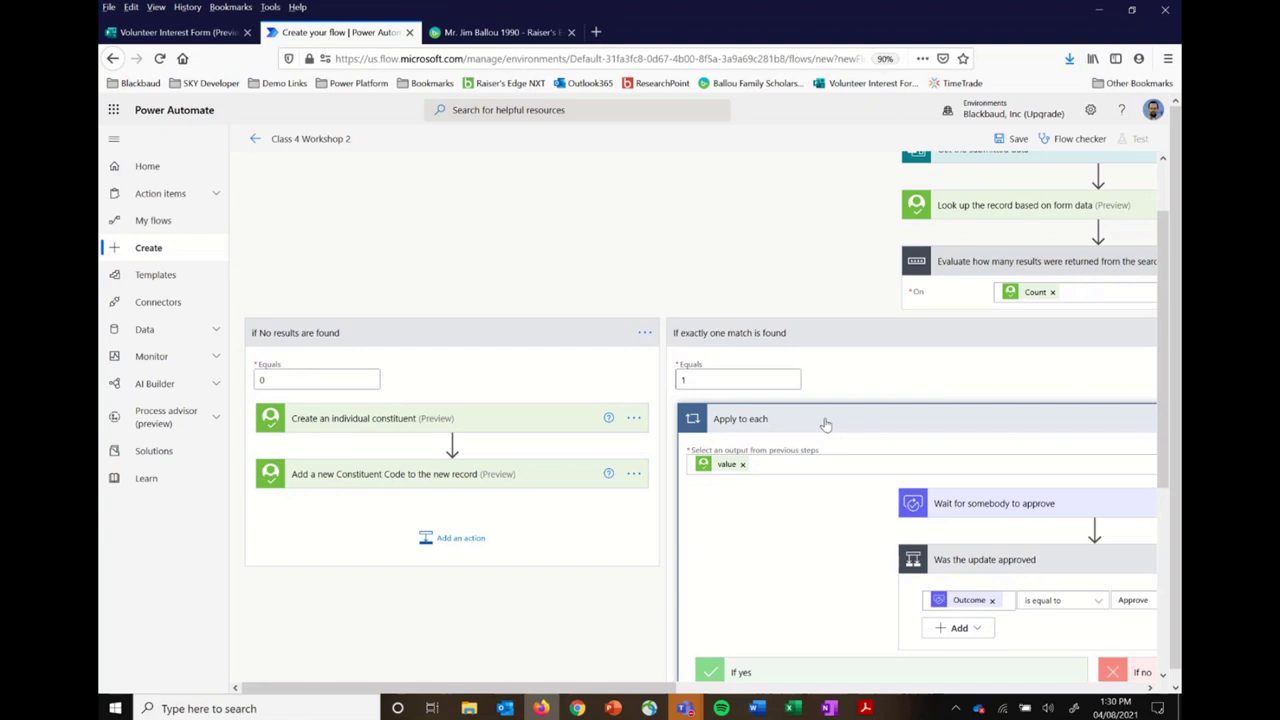
scroll(826, 424, right, 5)
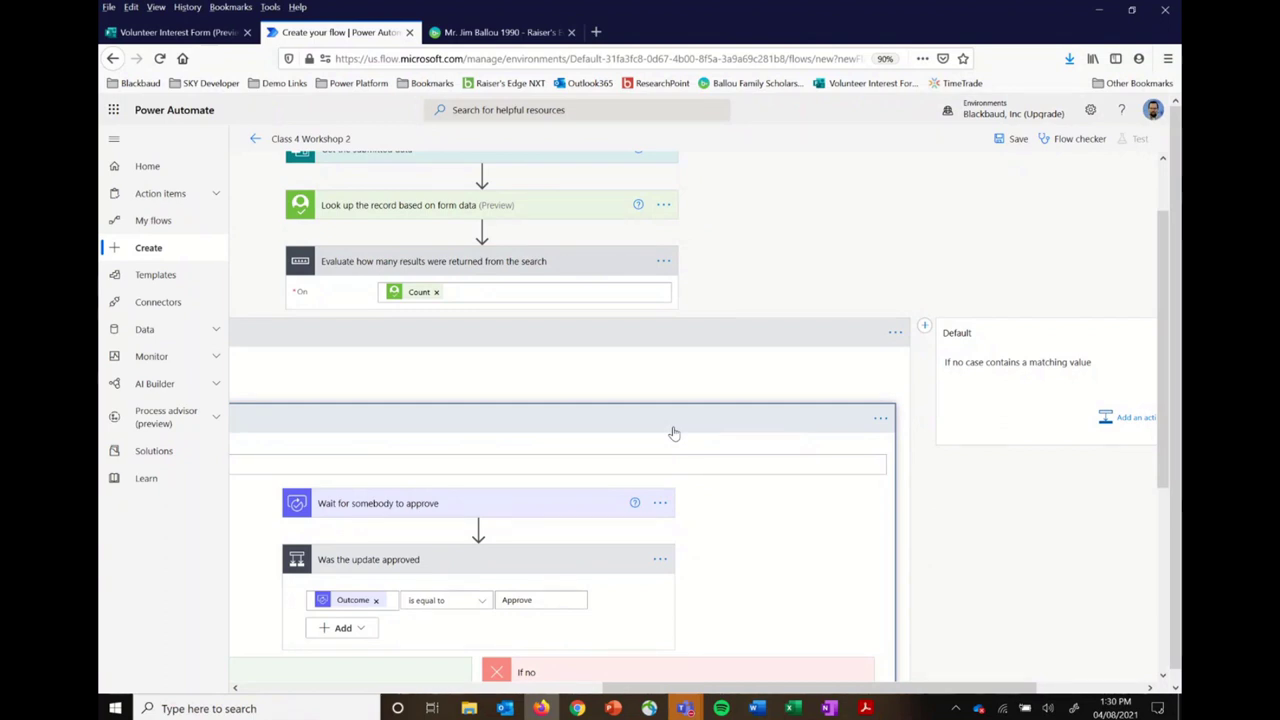
scroll(674, 433, left, 3)
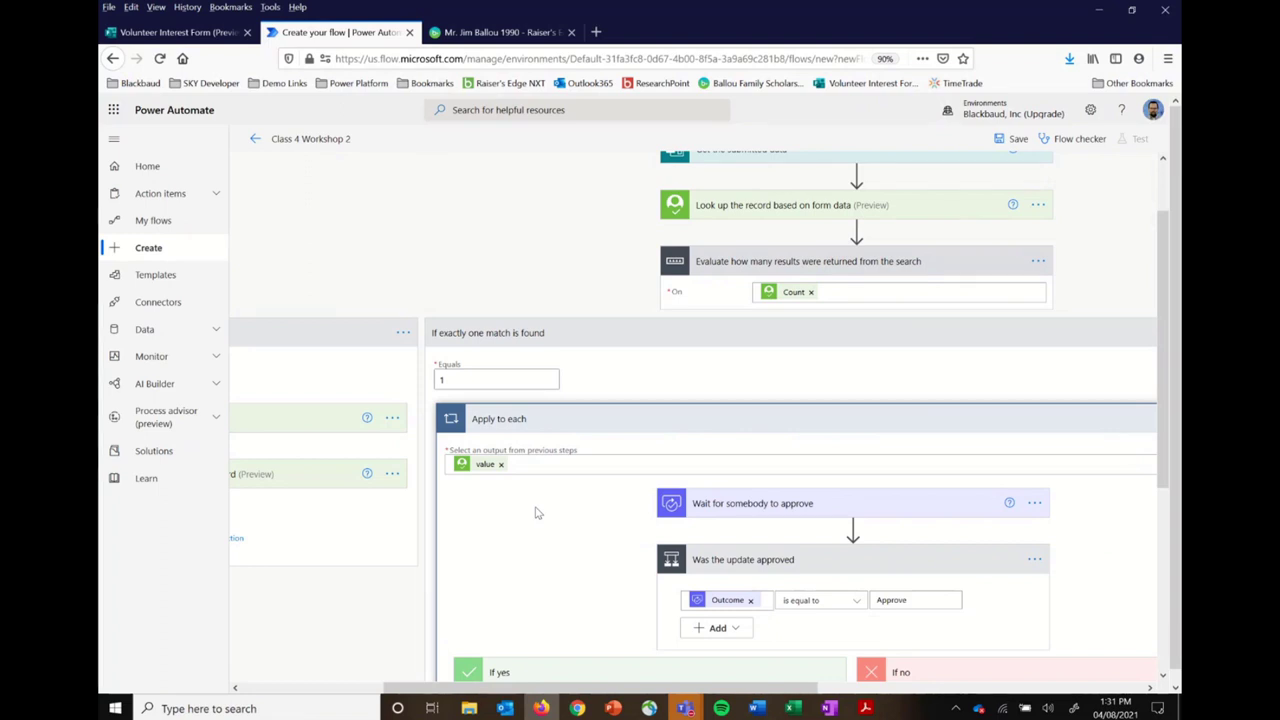
scroll(535, 513, down, 5)
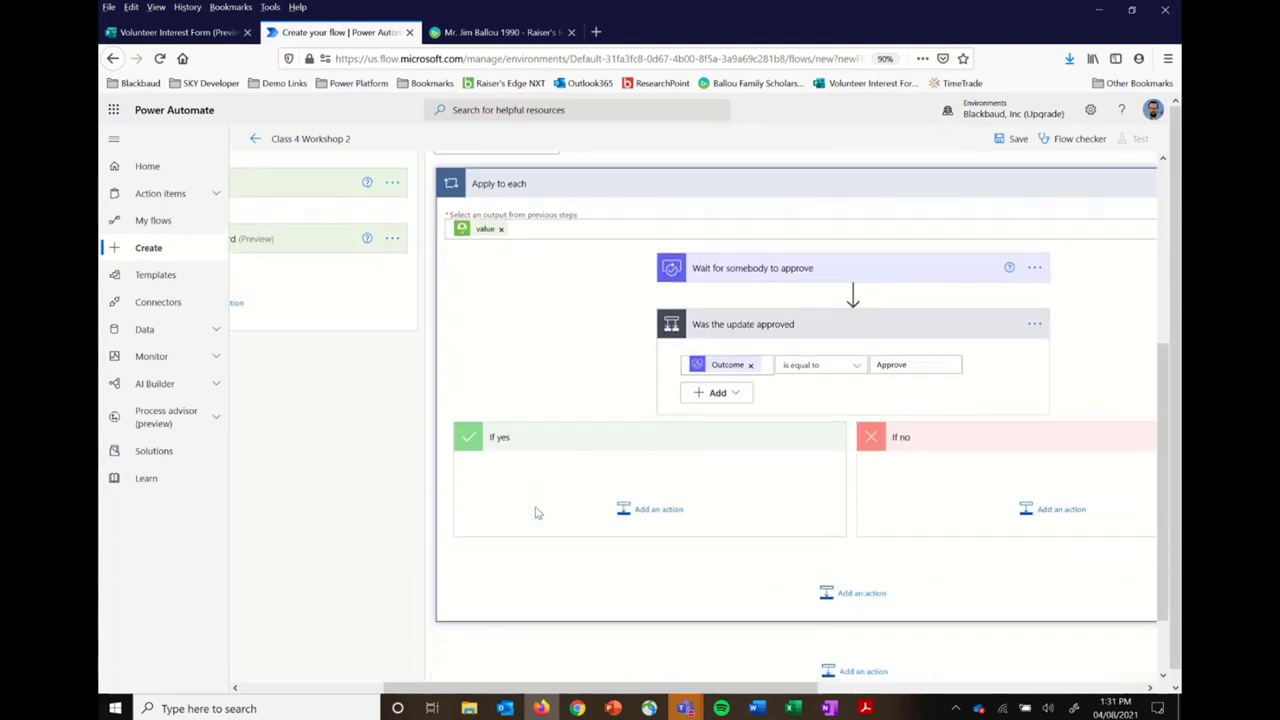
Step: Start a new action under If yes and search operations for 'blackbaud'
click(655, 510)
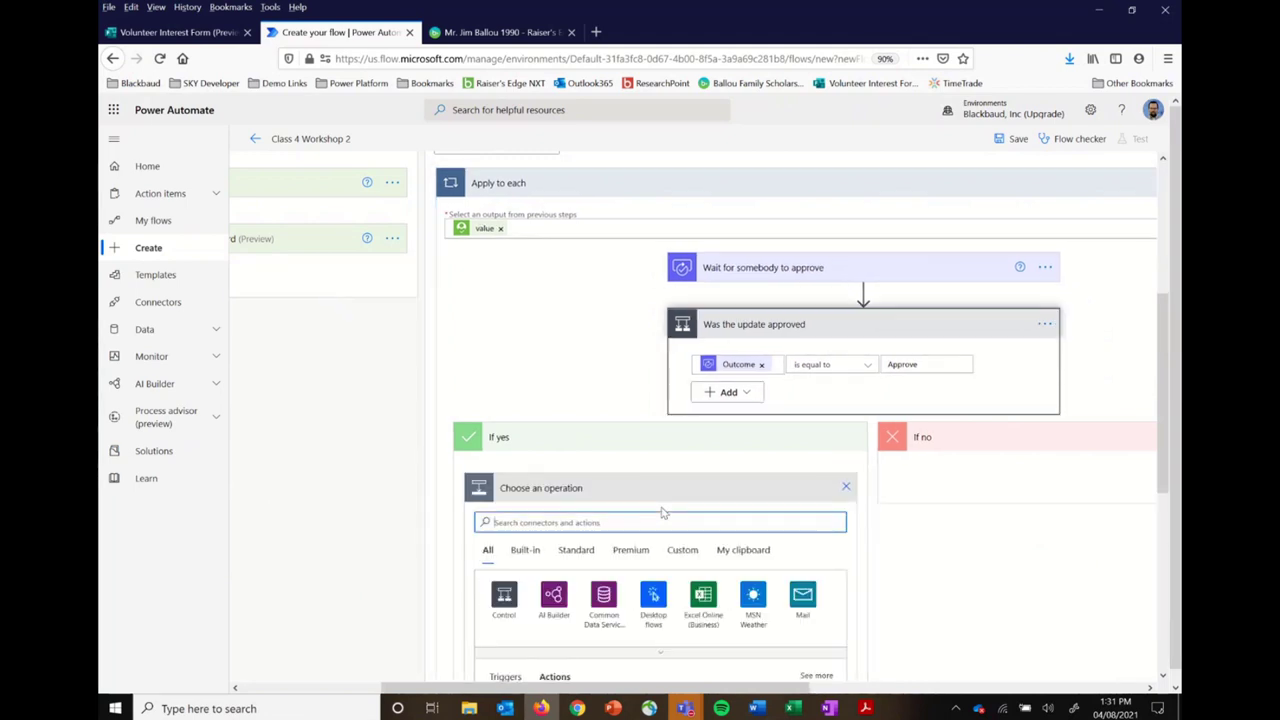
text(blackbaud)
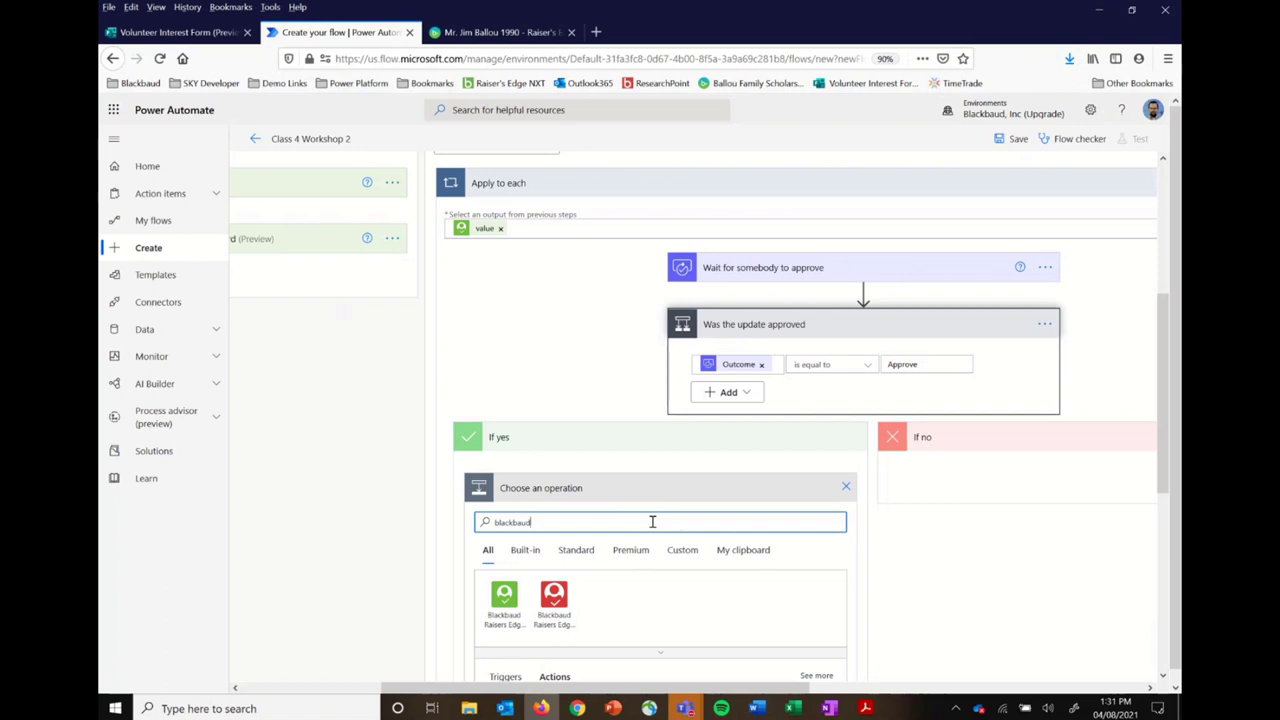
scroll(652, 521, up, 2)
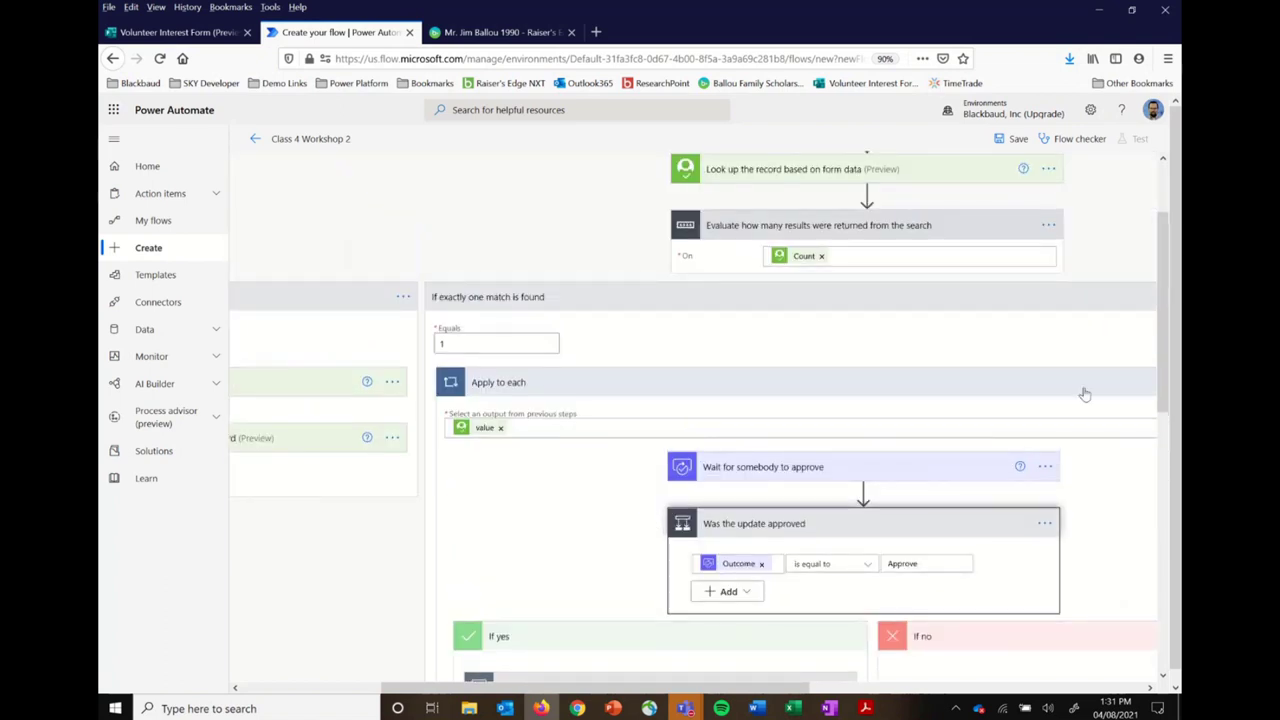
Step: Retitle the Apply to each loop 'Evaluate the one result and get approval'
scroll(1078, 415, right, 3)
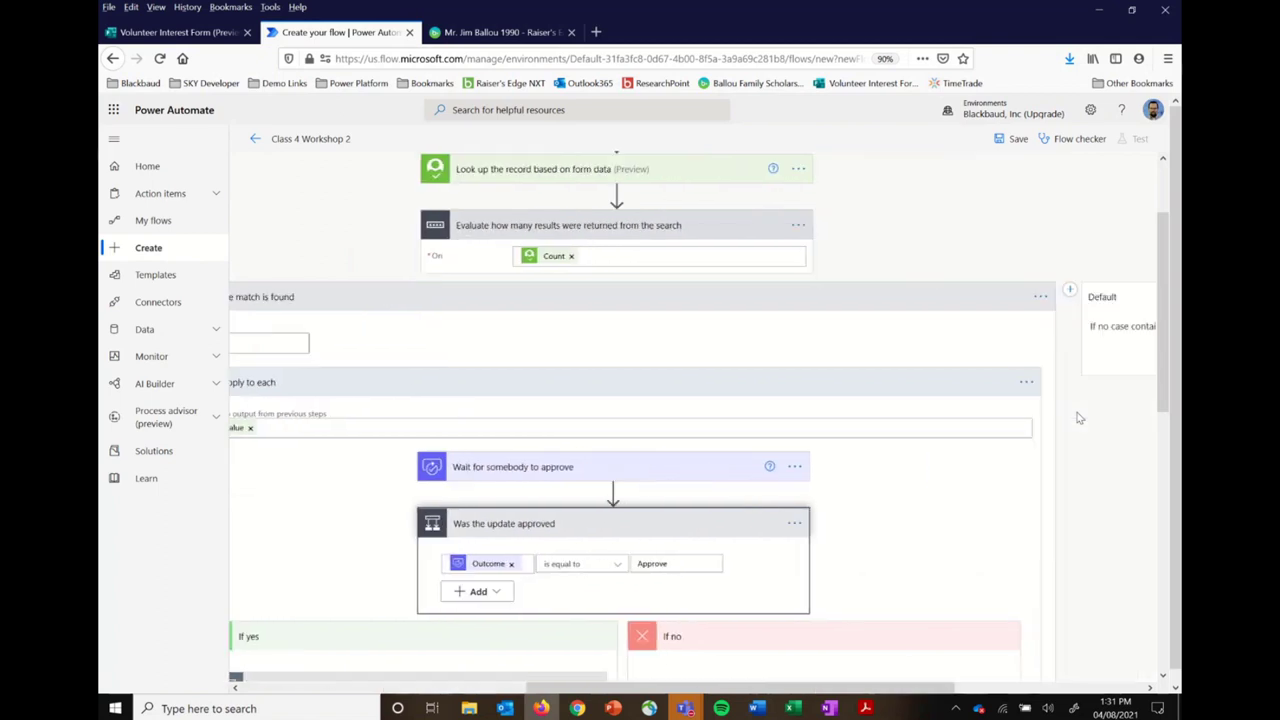
click(1025, 383)
click(966, 406)
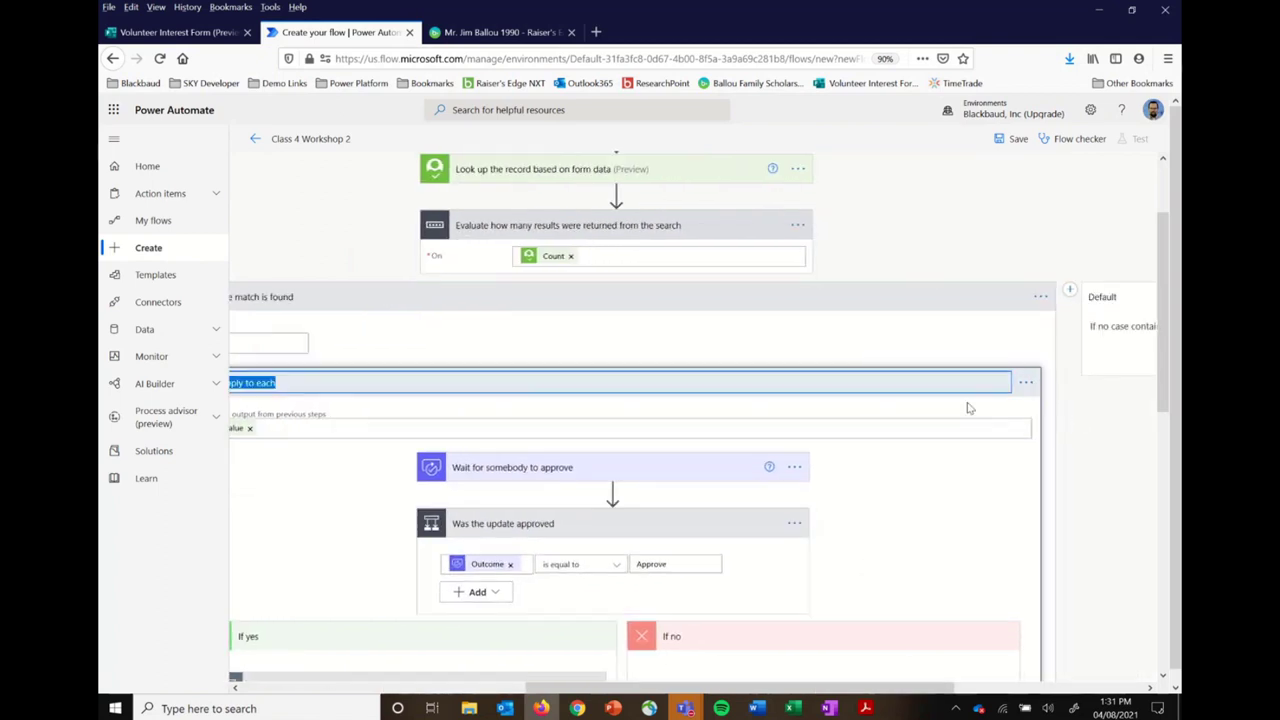
text(Evaluat)
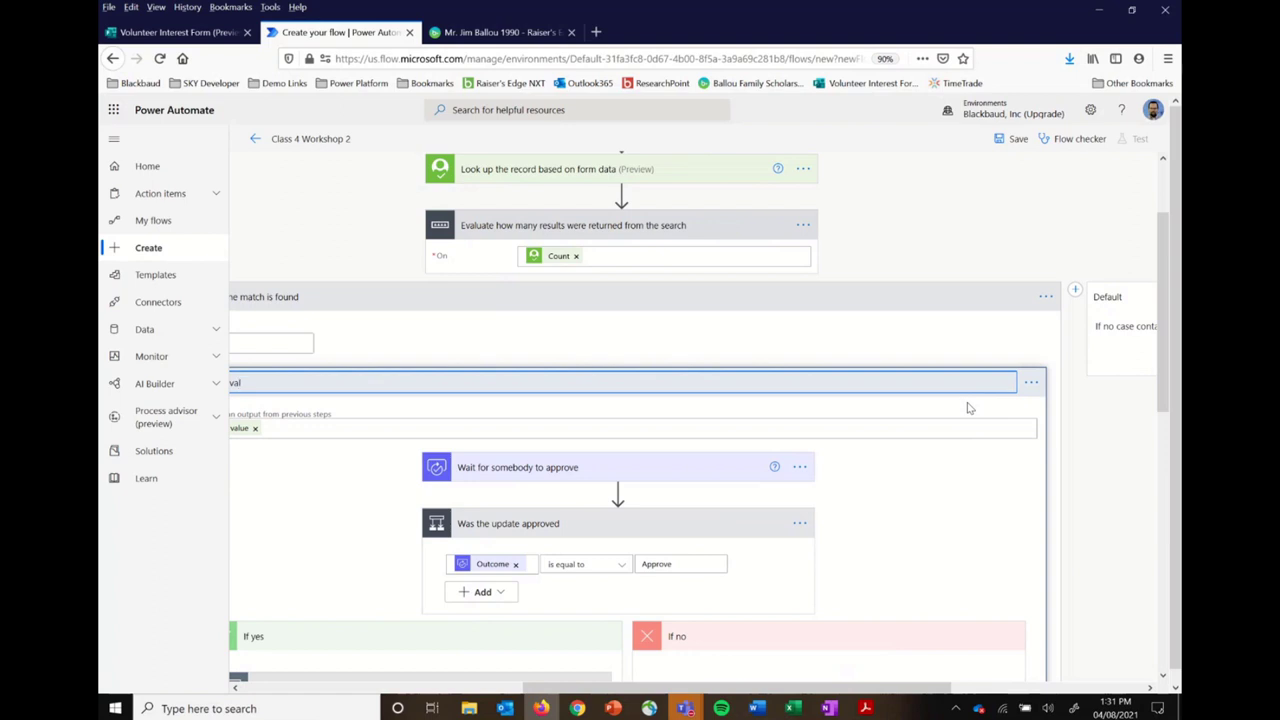
text(e the one result and get approval)
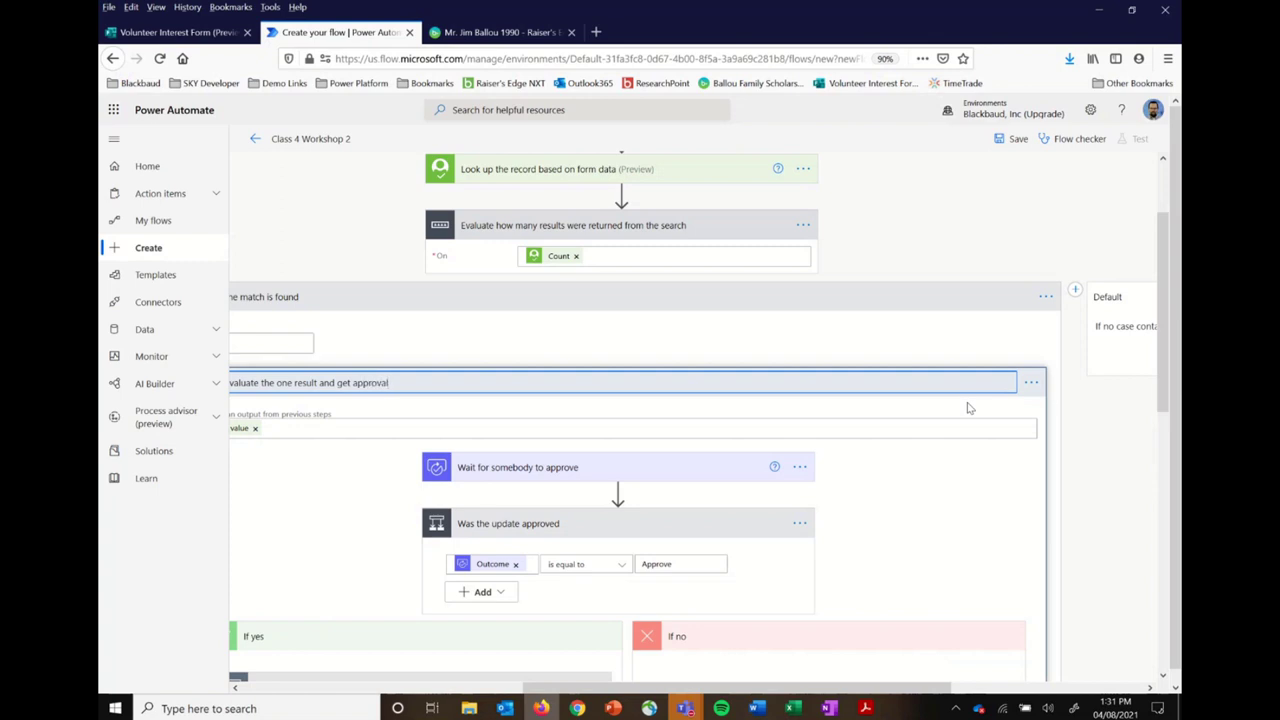
click(1110, 491)
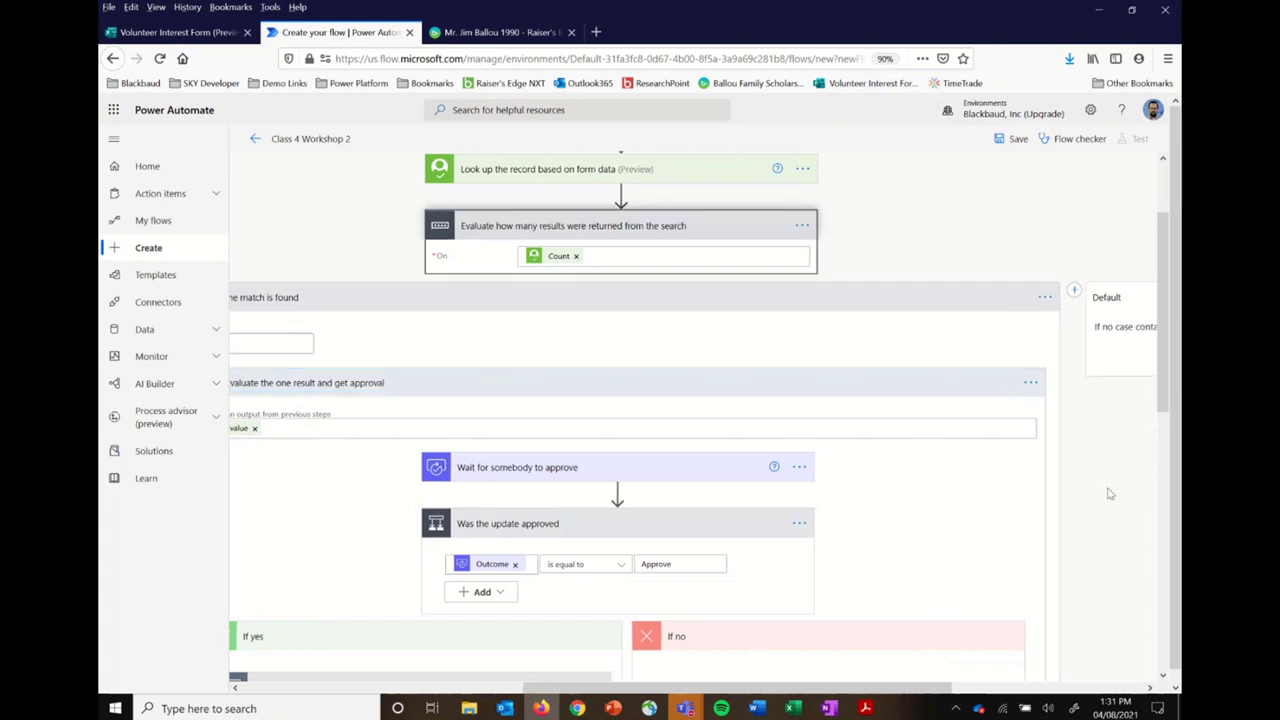
scroll(778, 498, down, 3)
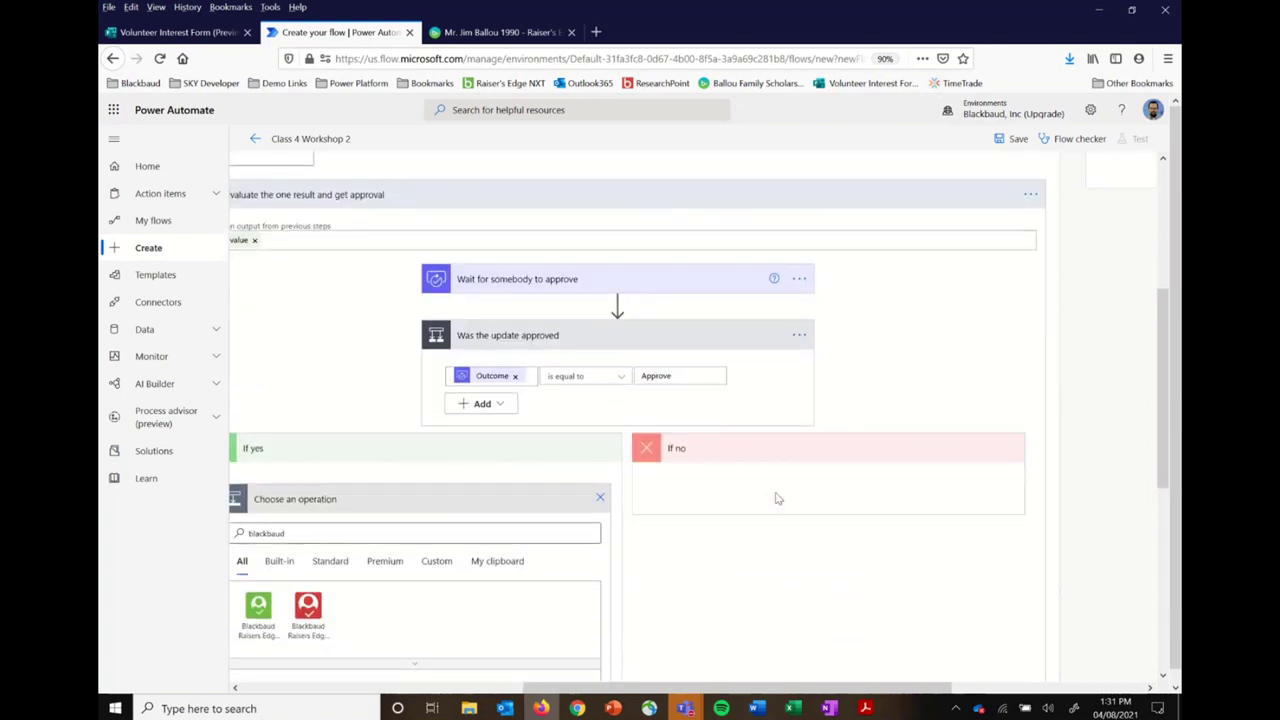
Step: Zoom the flow designer out to show the pending Blackbaud action search
scroll(778, 498, left, 3)
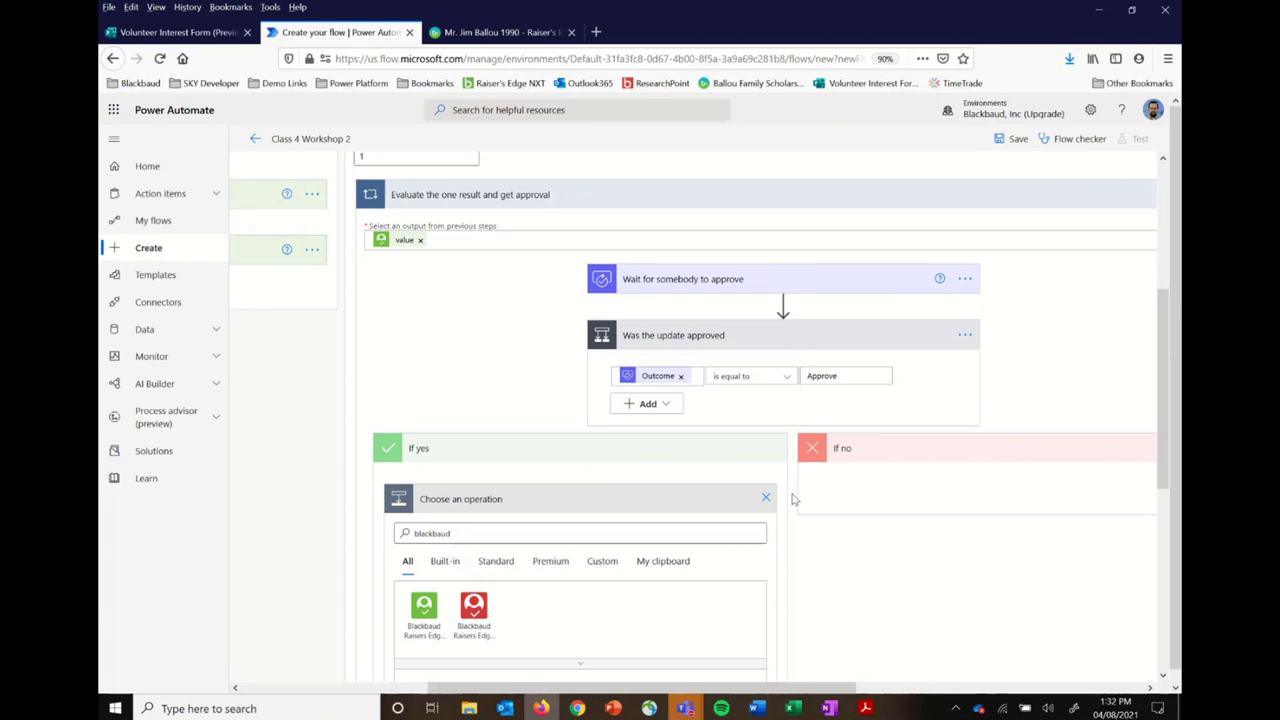
key(ctrl+minus)
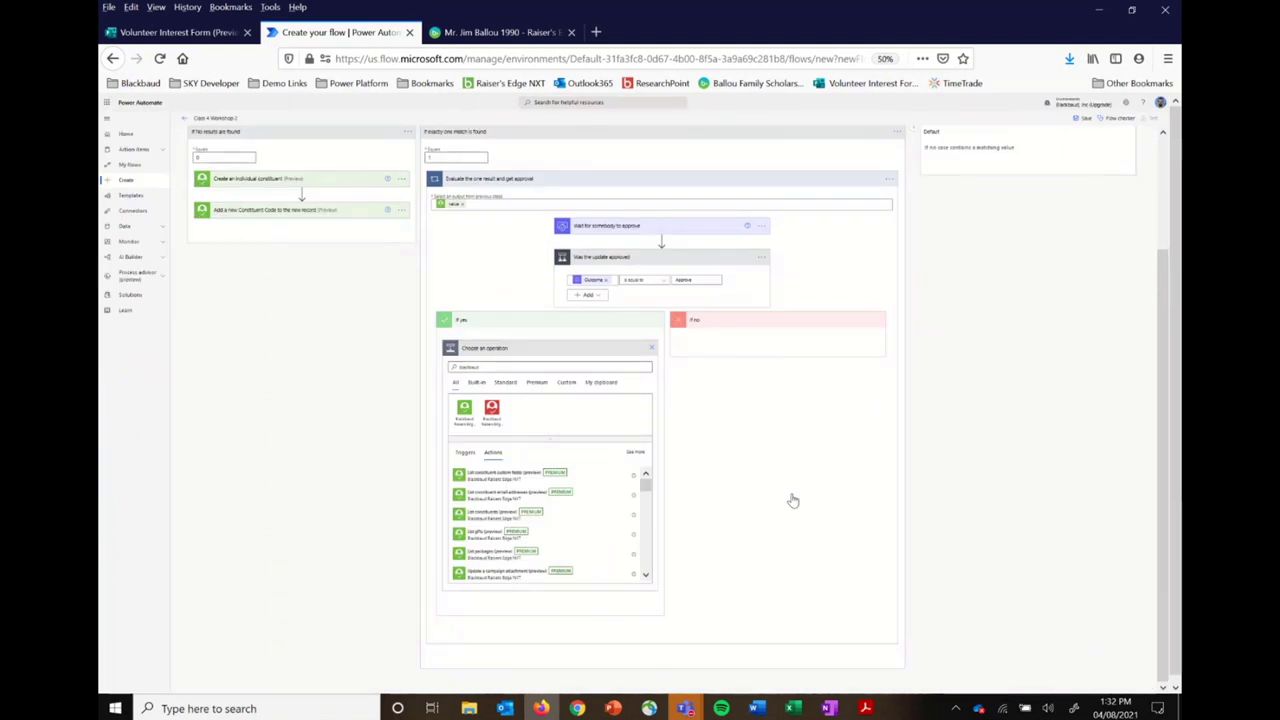
Step: Discard the unfinished 'Choose an operation' card in the If yes branch
click(651, 351)
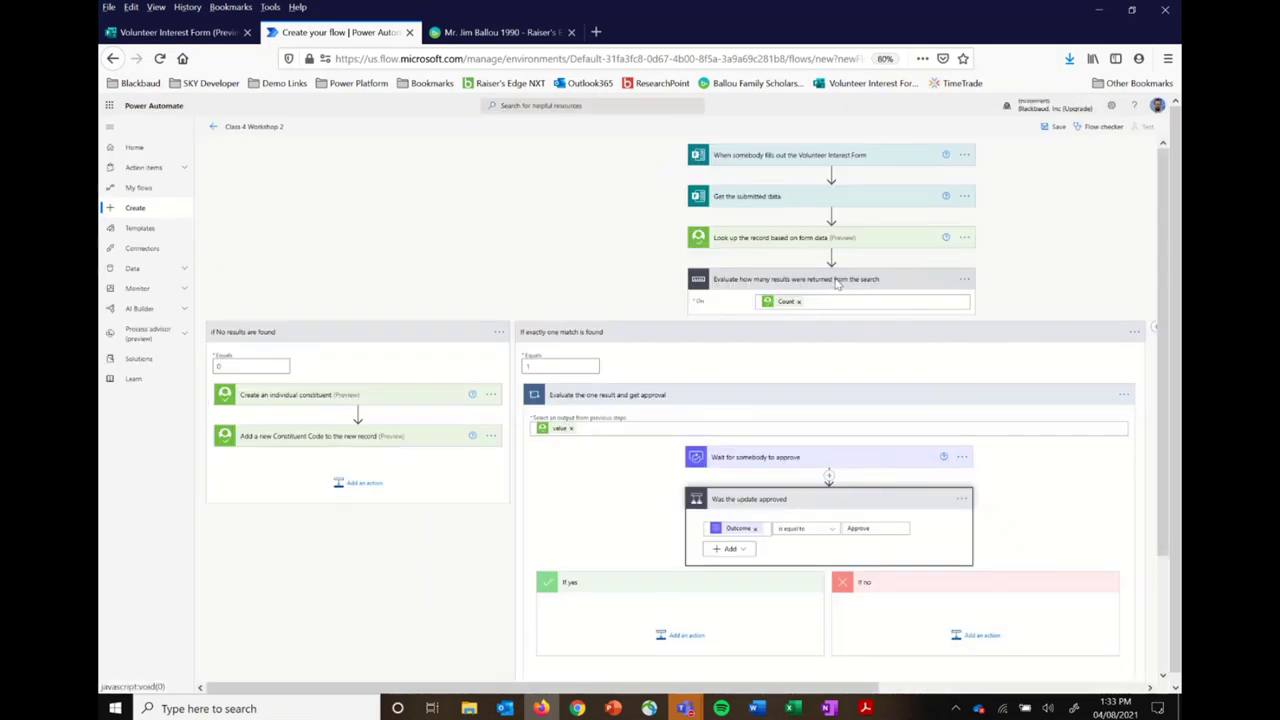
Step: Zoom the flow back in and scroll to the empty If yes and If no branches
key(ctrl+plus)
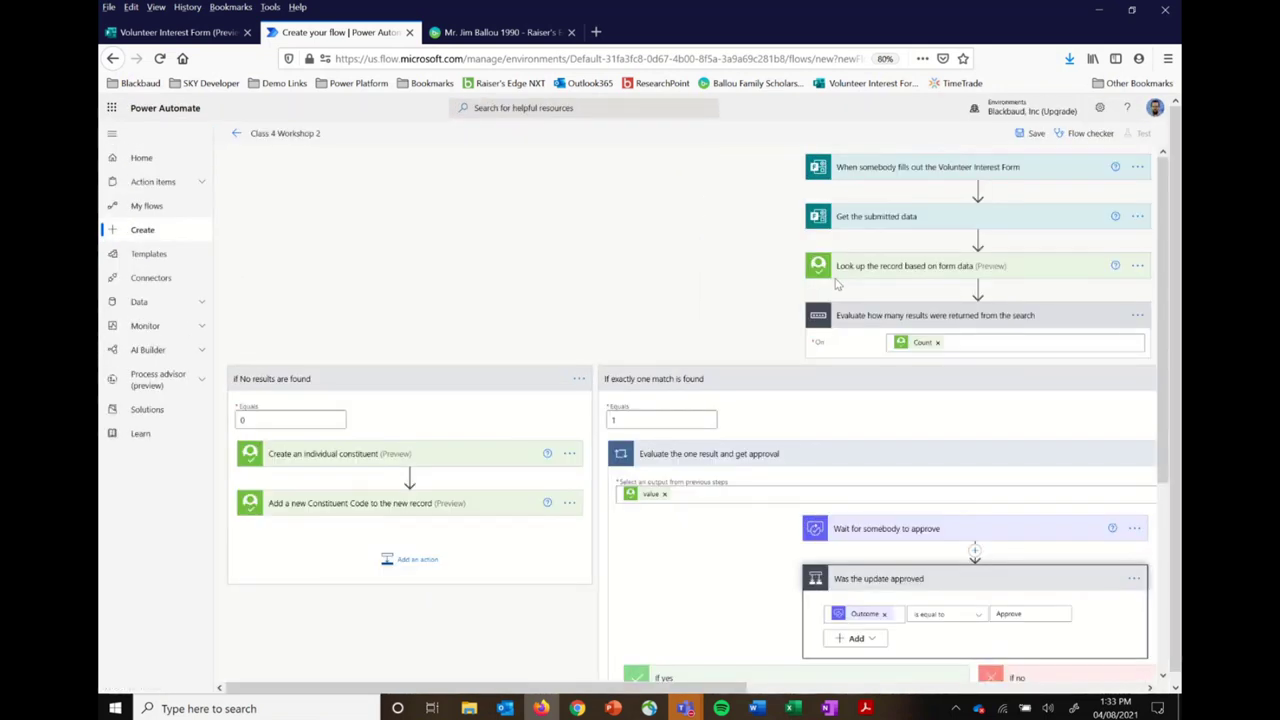
scroll(815, 447, down, 5)
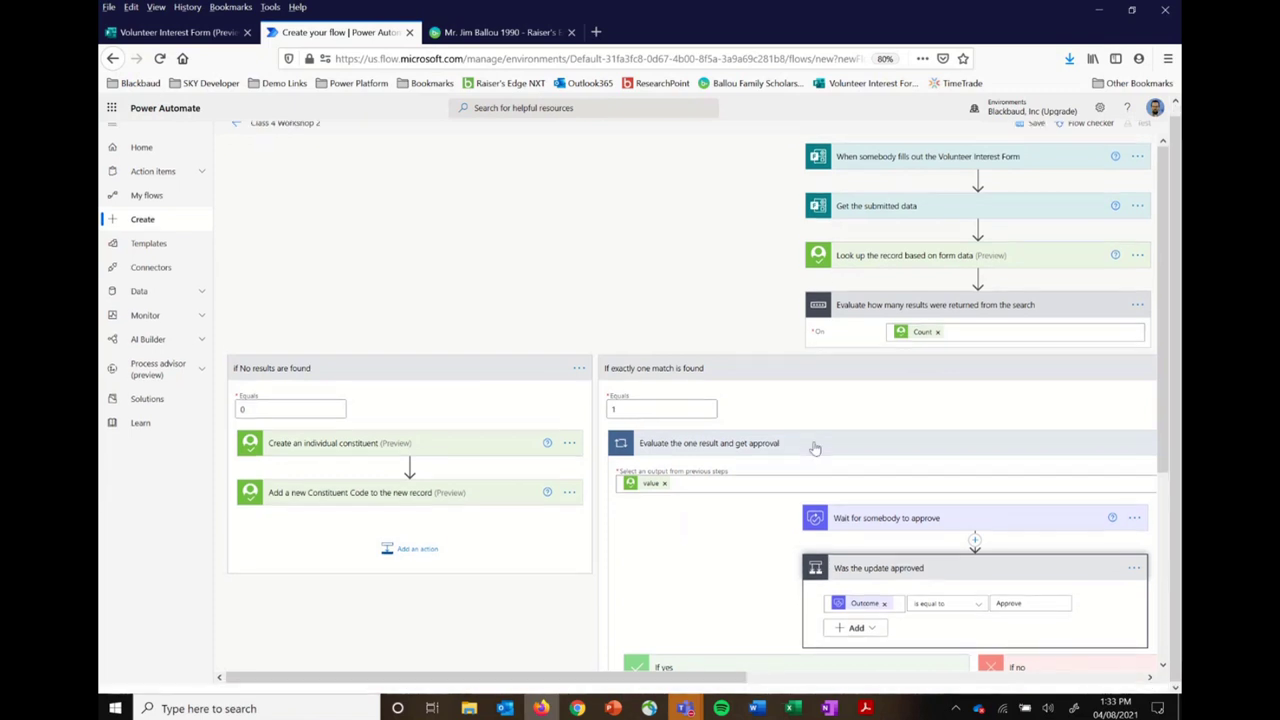
scroll(815, 447, down, 1)
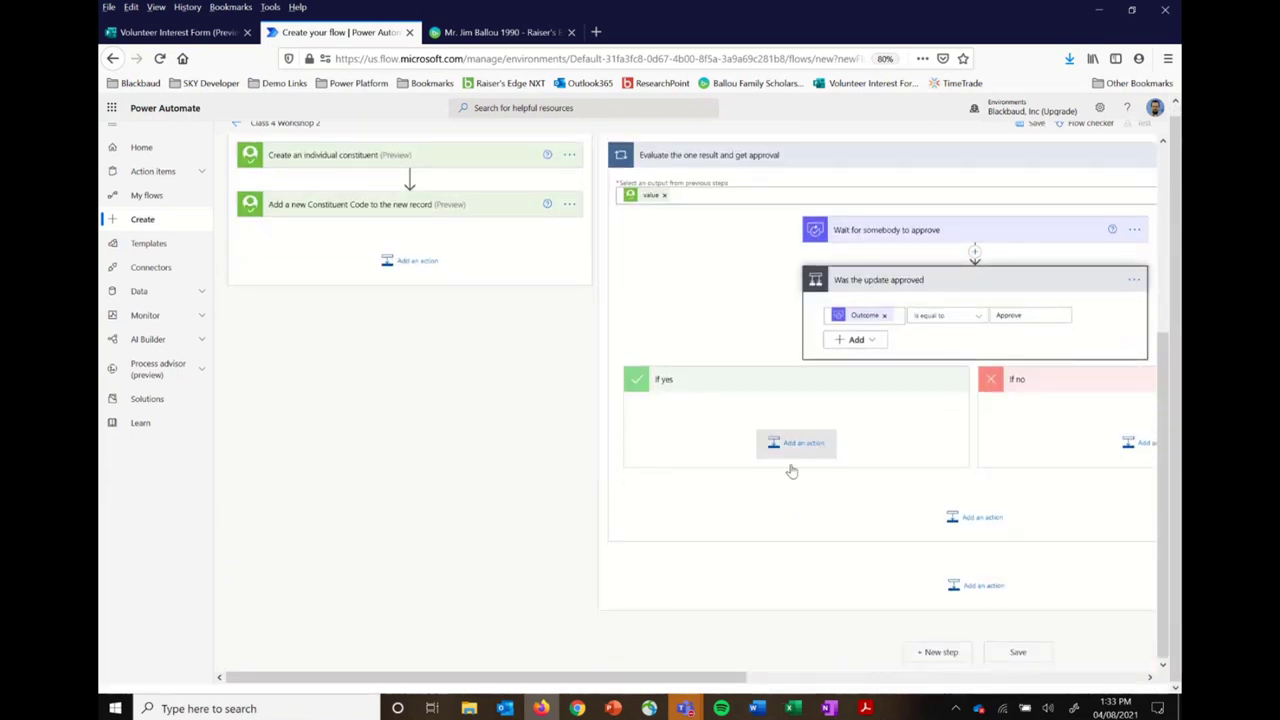
scroll(837, 512, right, 5)
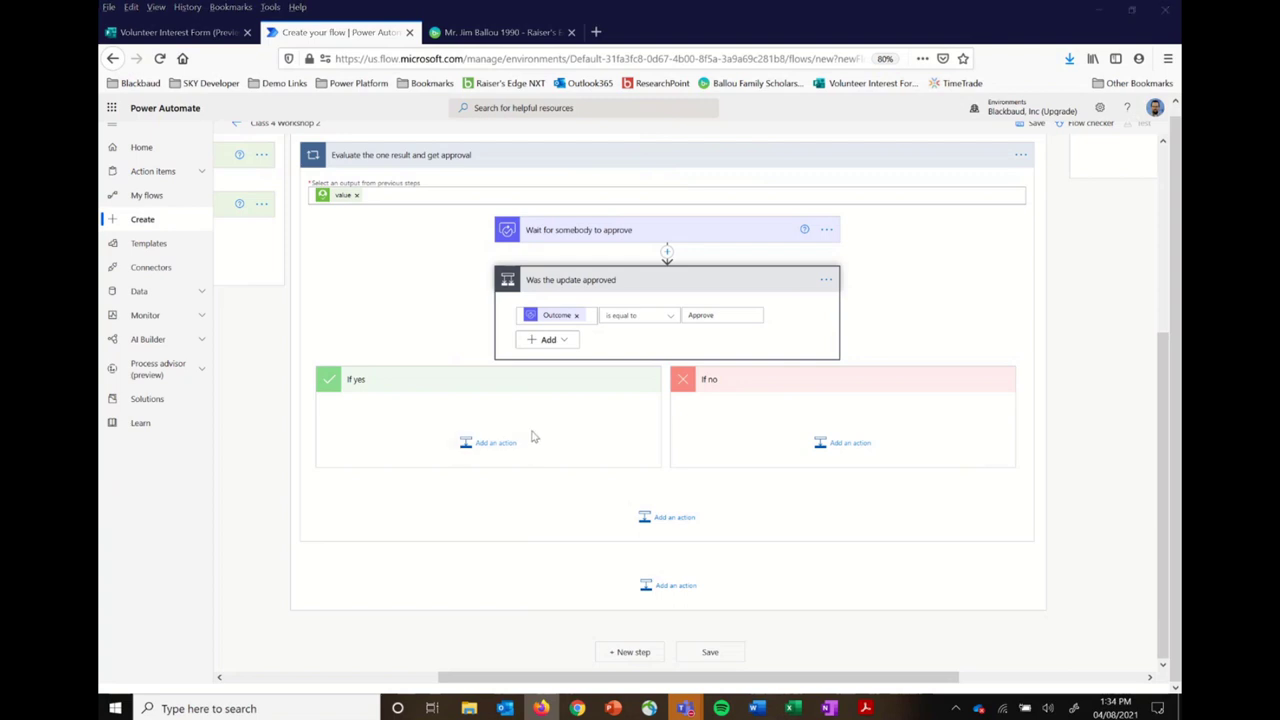
key(alt+Tab)
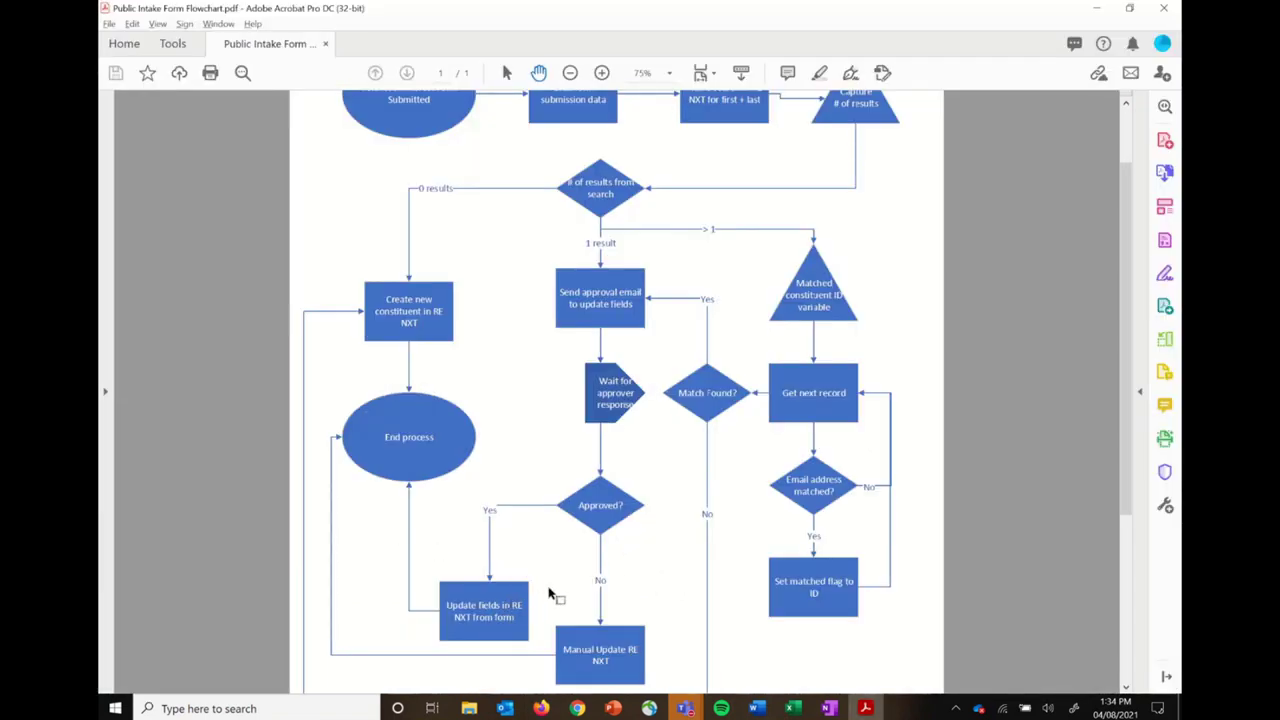
Step: Return from the Acrobat flowchart to the Power Automate flow designer in Firefox
key(alt+Tab)
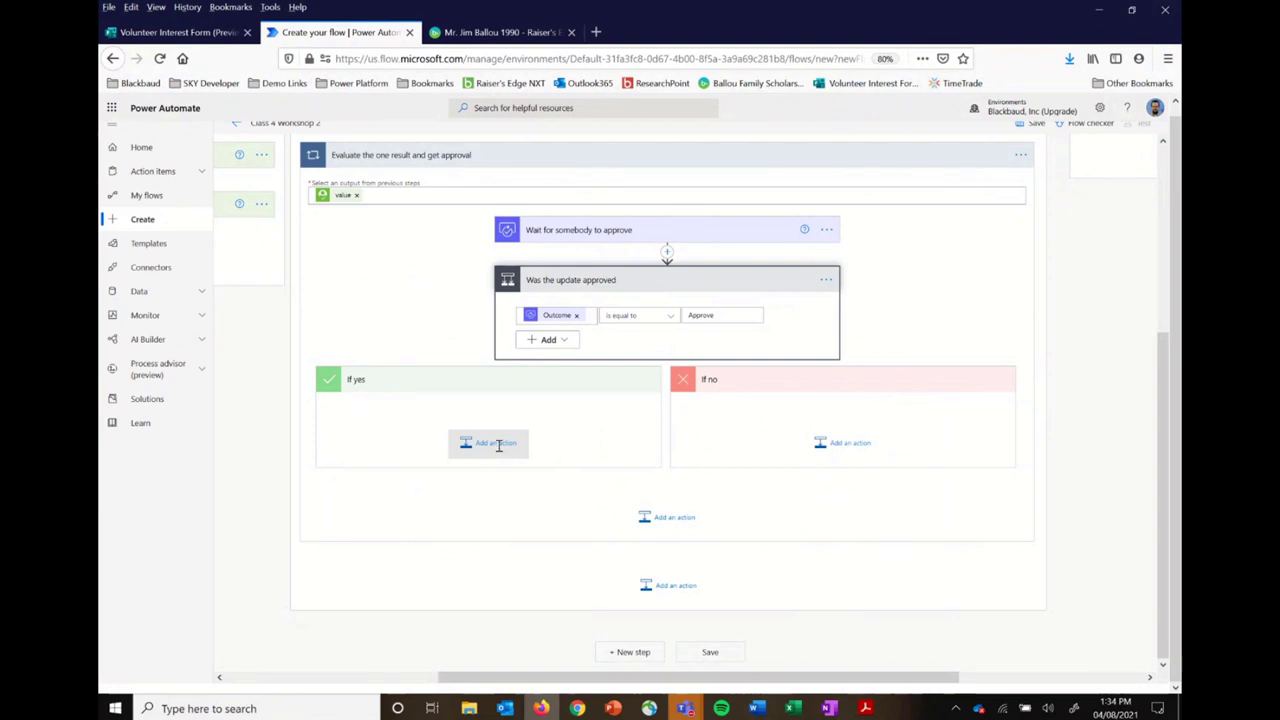
Step: Add the Raiser's Edge NXT 'Update a constituent' action under If yes via 'blackbaud' and 'update' searches
click(496, 444)
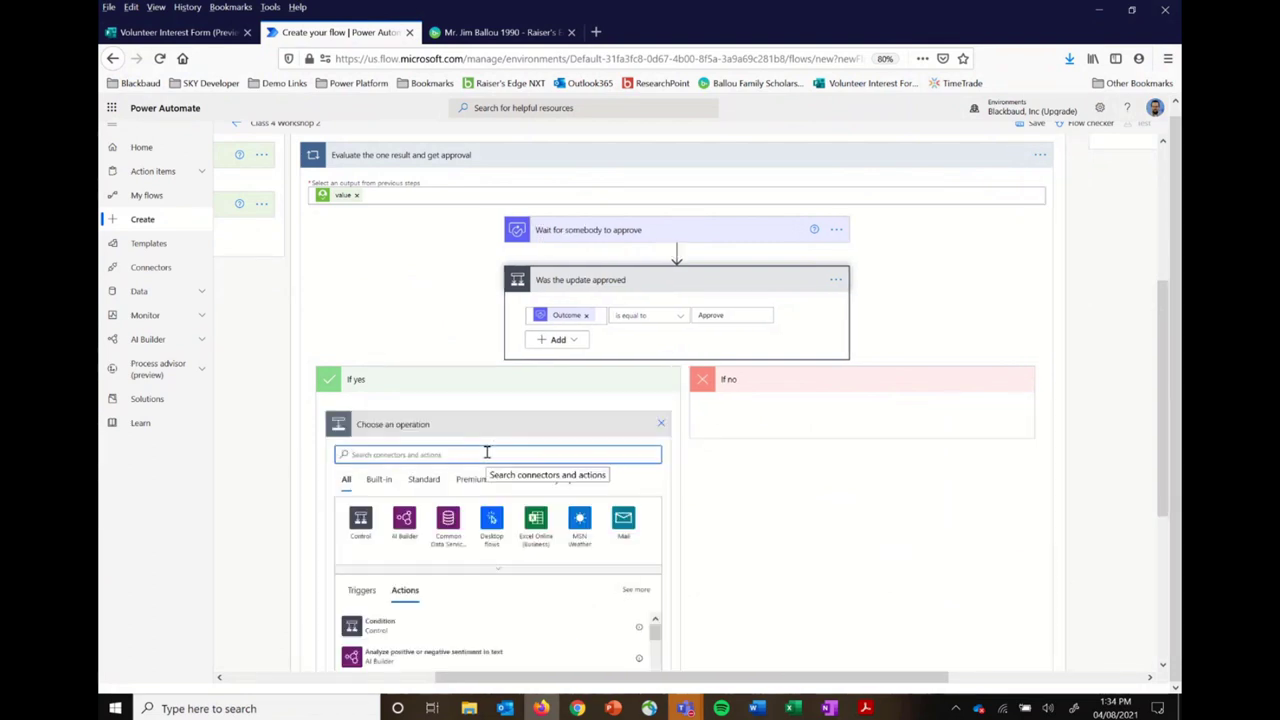
text(blackbau)
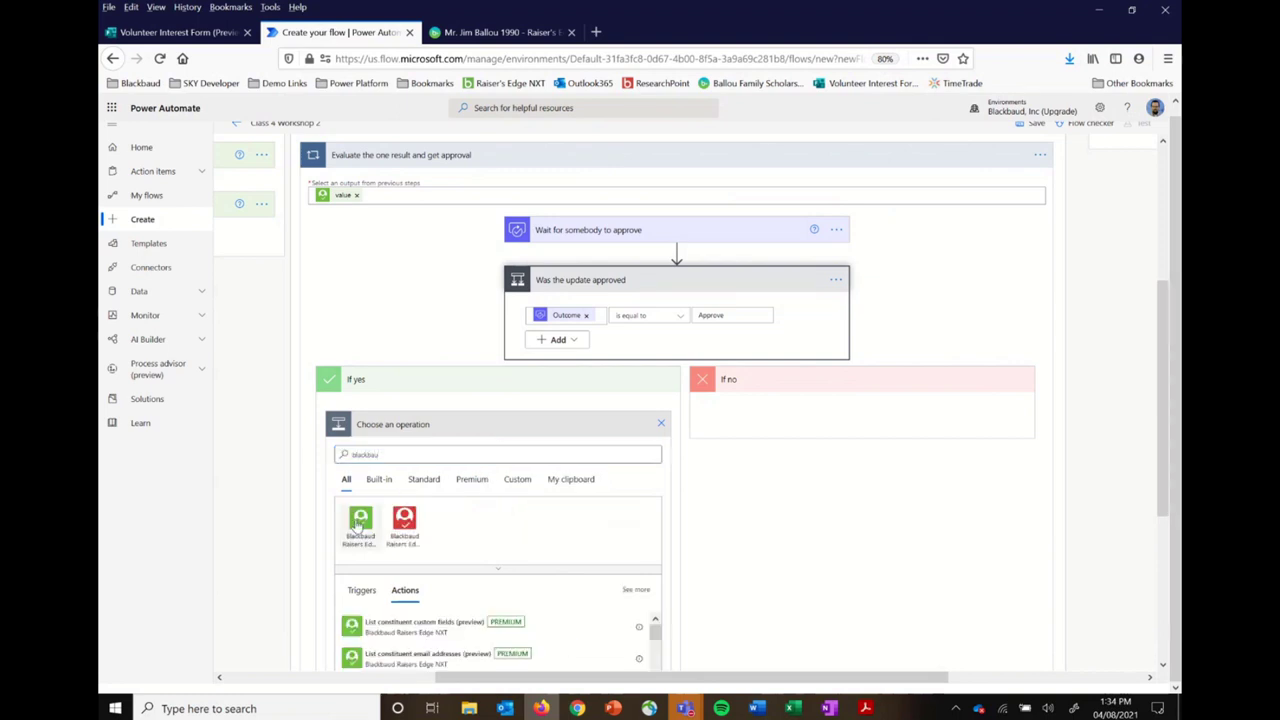
click(360, 520)
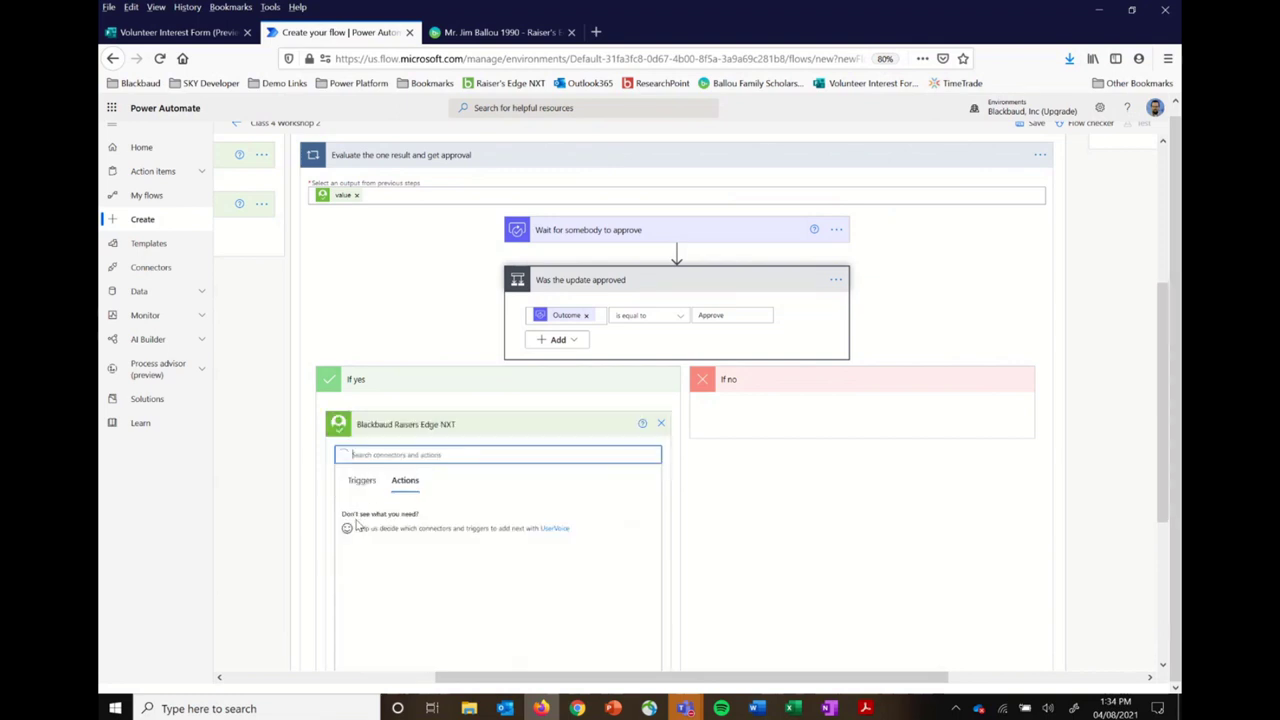
click(448, 453)
text(update)
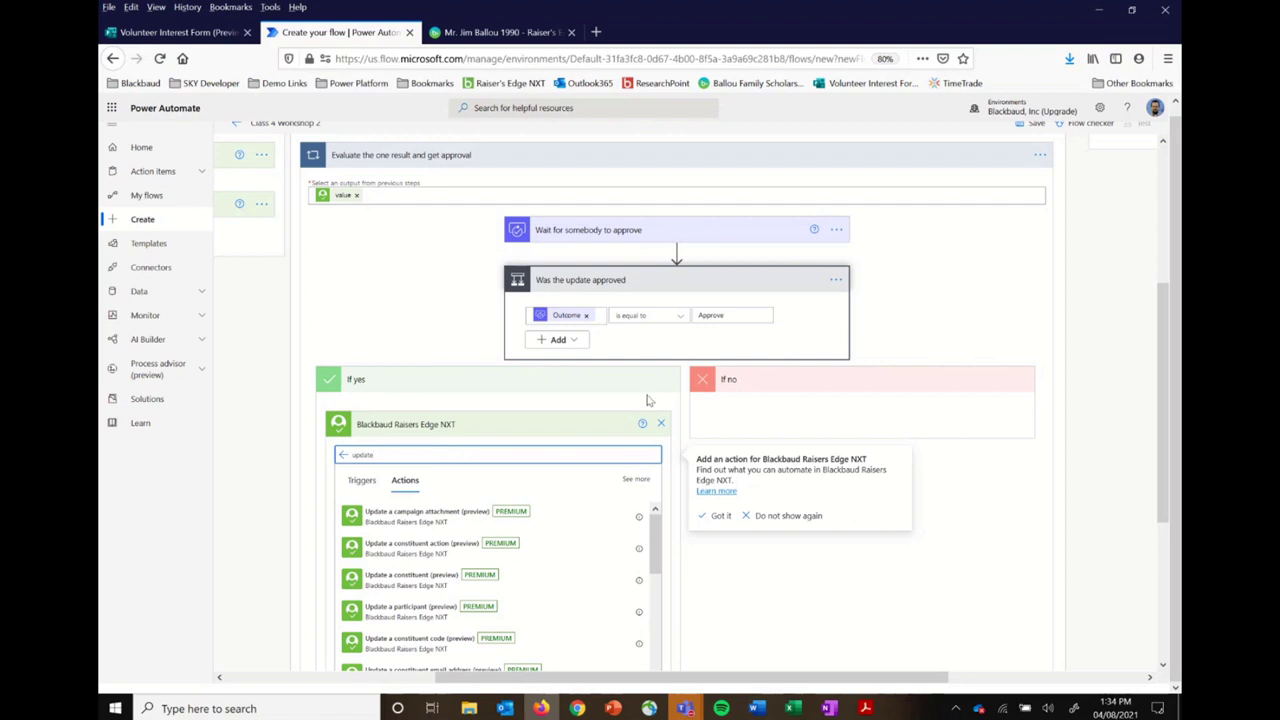
key(ctrl+0)
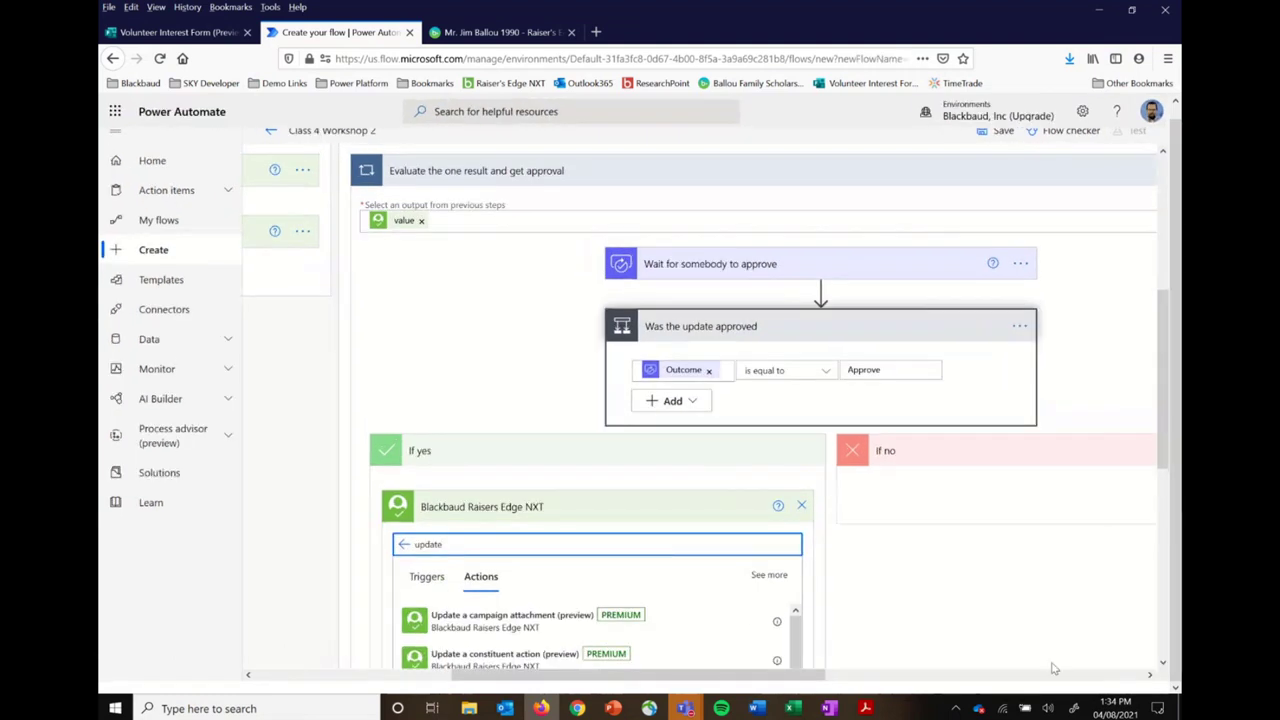
scroll(1056, 666, down, 3)
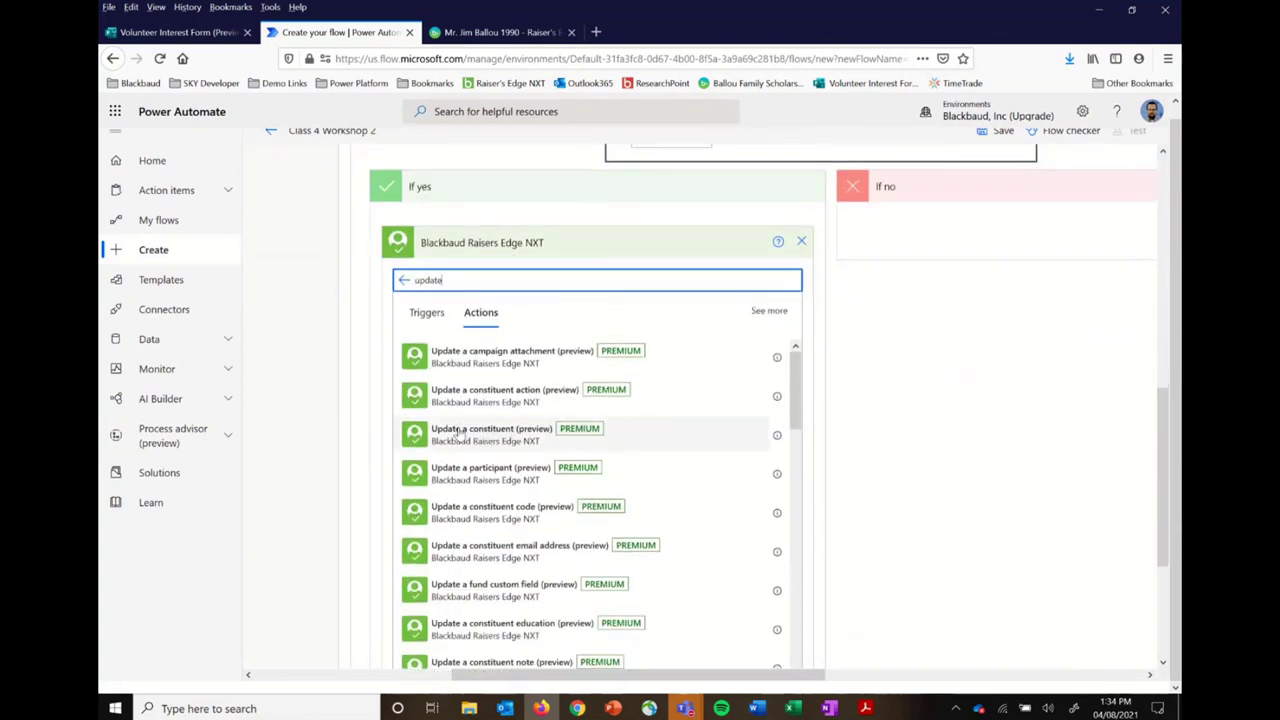
click(459, 433)
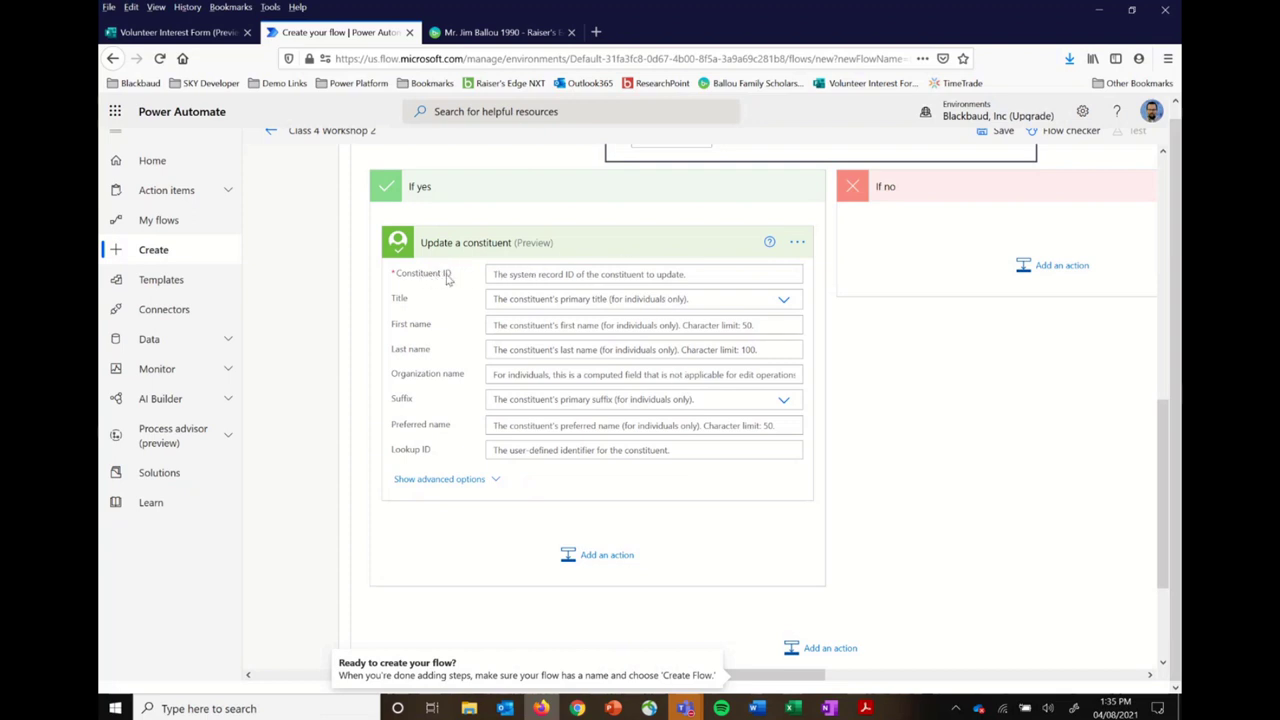
Step: Open the Constituent ID field's dynamic content and scroll through the available values
click(548, 275)
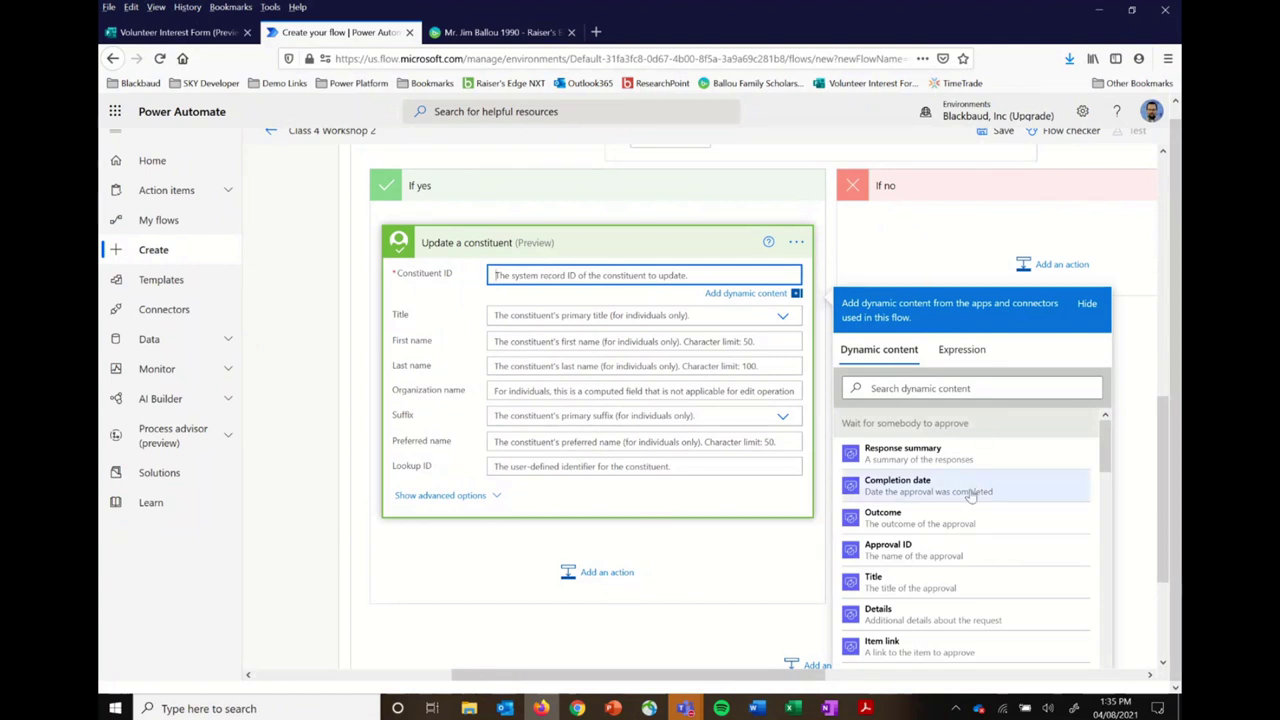
scroll(970, 496, down, 5)
scroll(970, 496, down, 8)
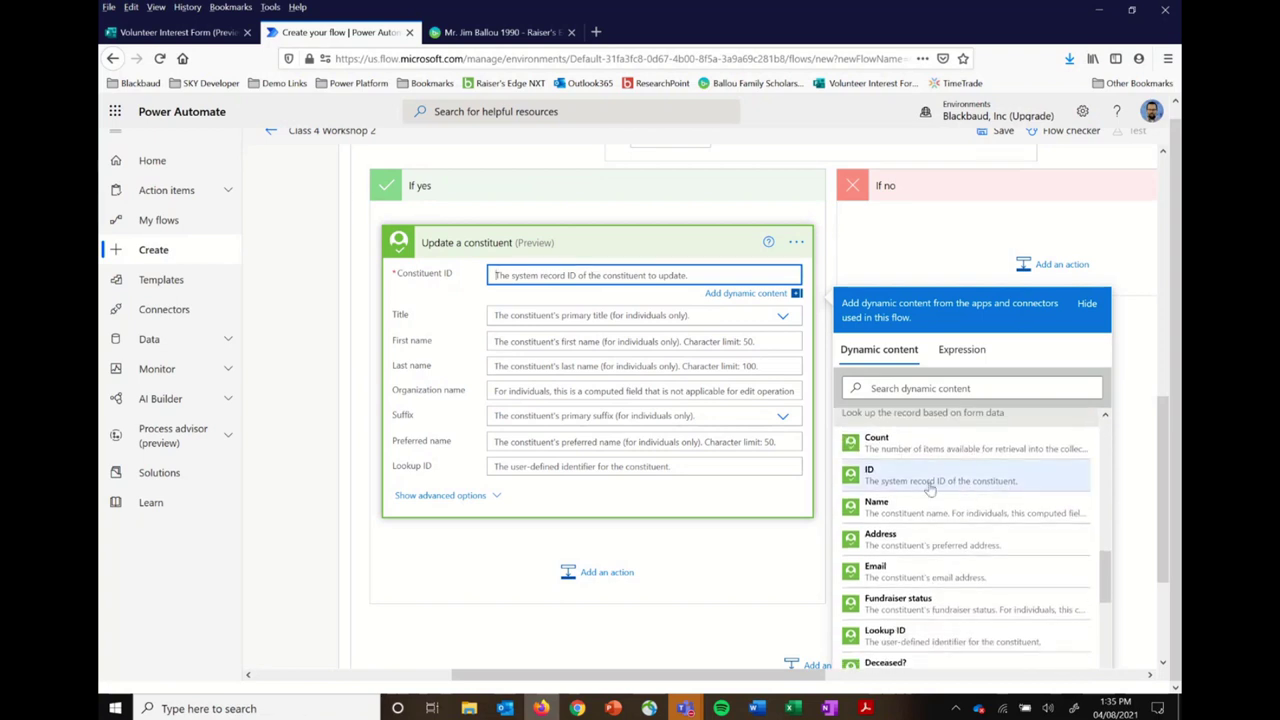
scroll(940, 487, up, 1)
scroll(940, 487, up, 2)
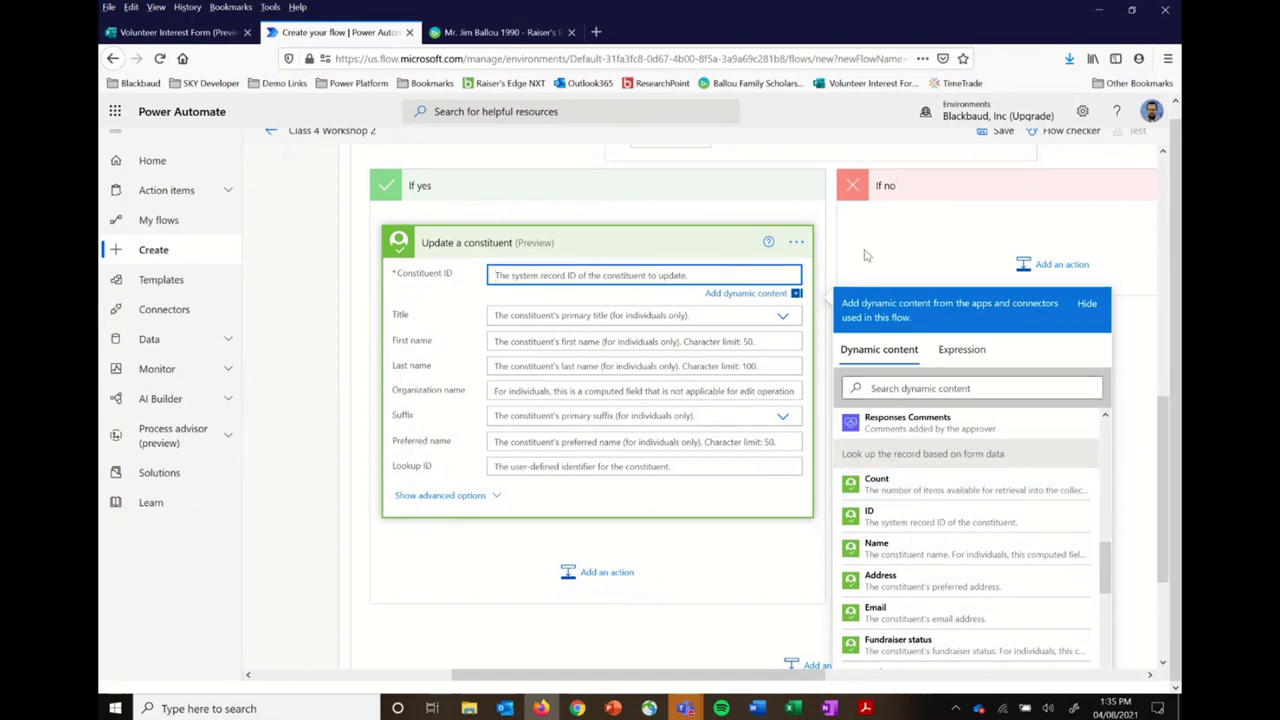
scroll(836, 232, up, 1)
scroll(836, 232, up, 5)
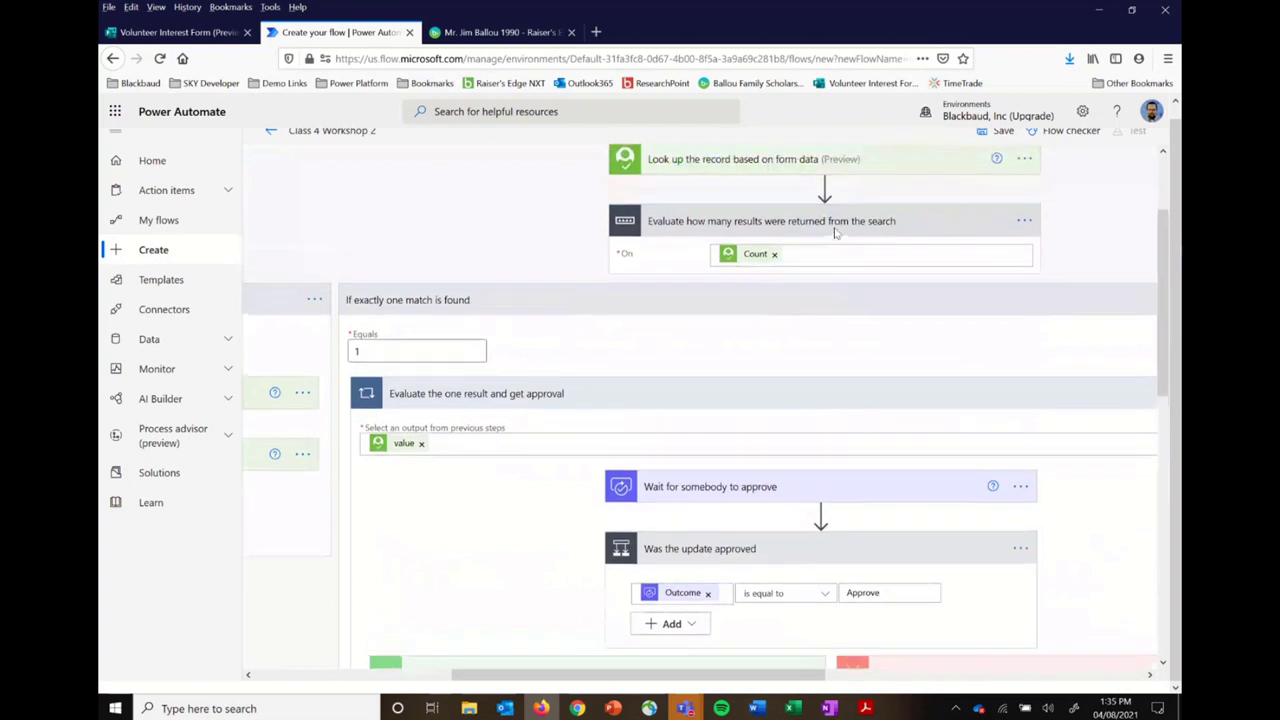
scroll(836, 232, down, 1)
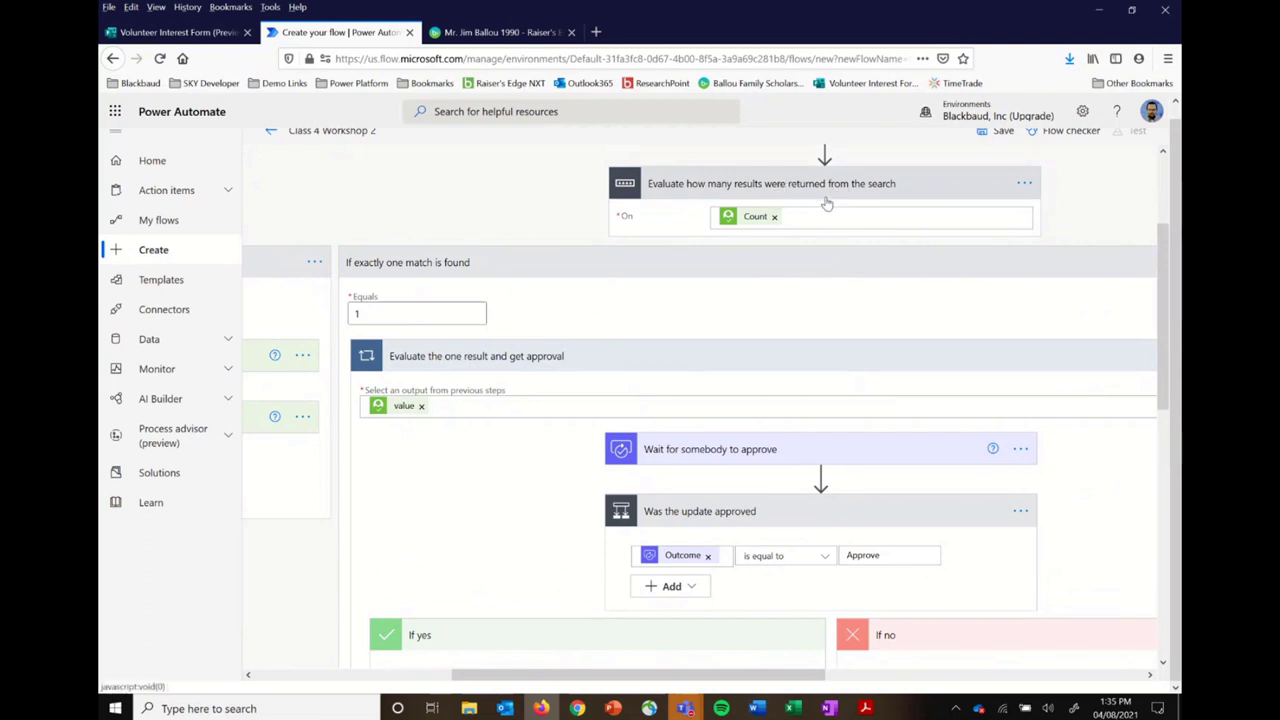
Step: Insert the ID from 'Look up the record based on form data' as Constituent ID
click(800, 521)
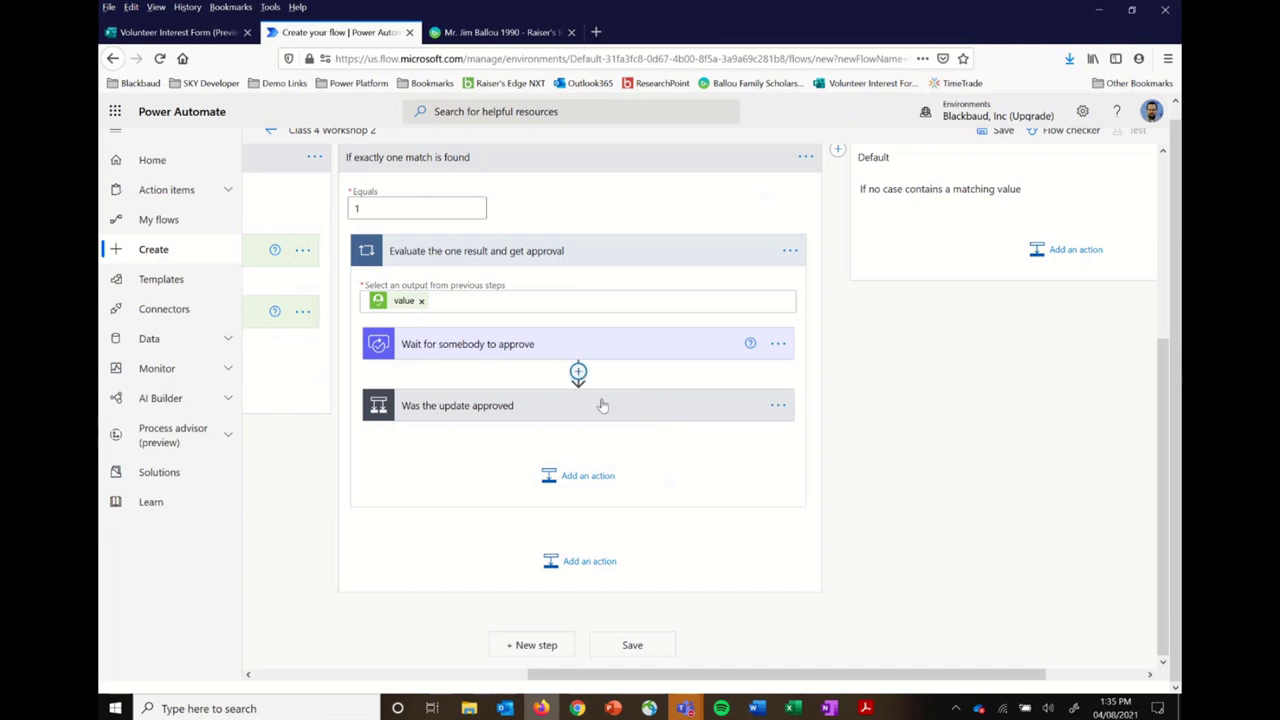
click(715, 410)
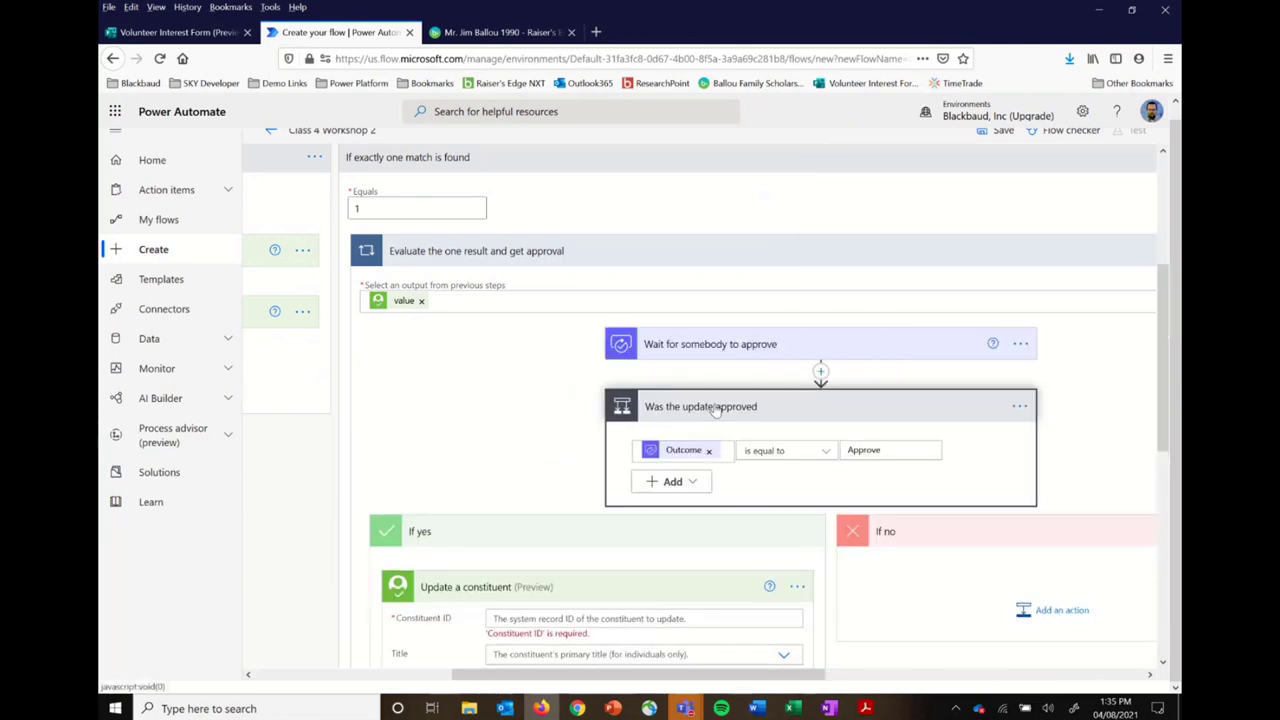
scroll(729, 515, down, 2)
click(707, 490)
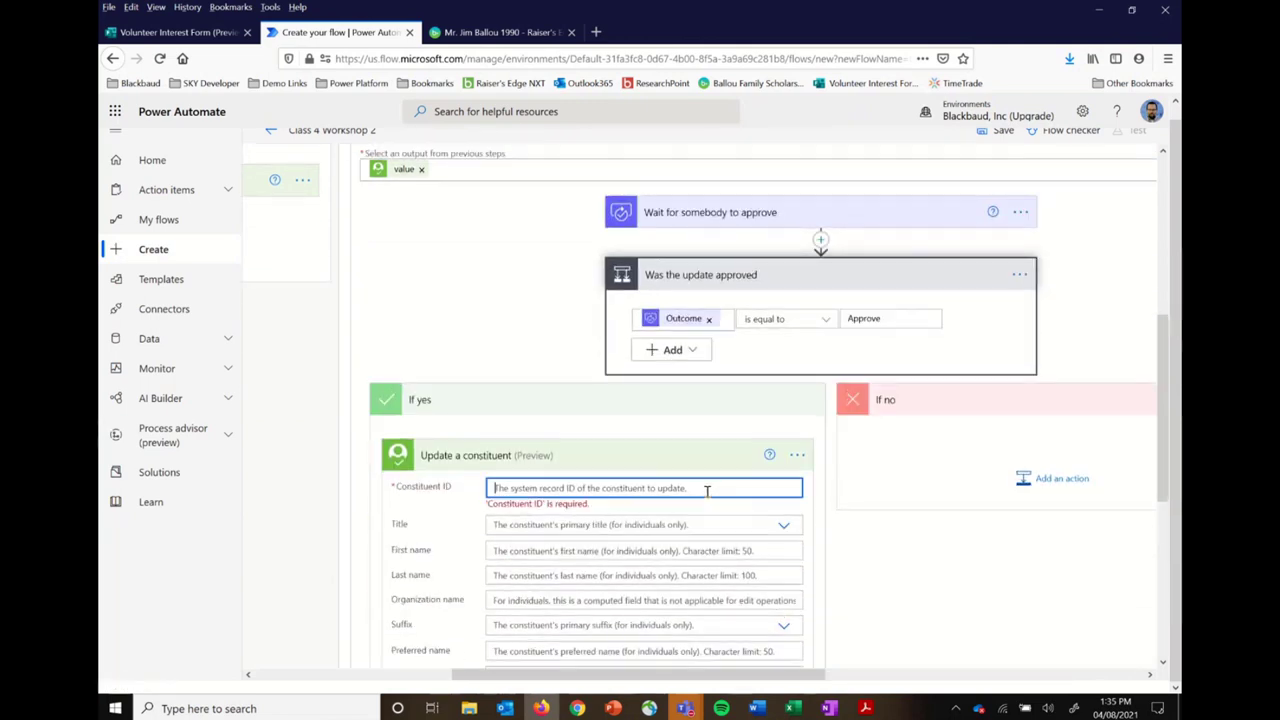
scroll(922, 615, down, 10)
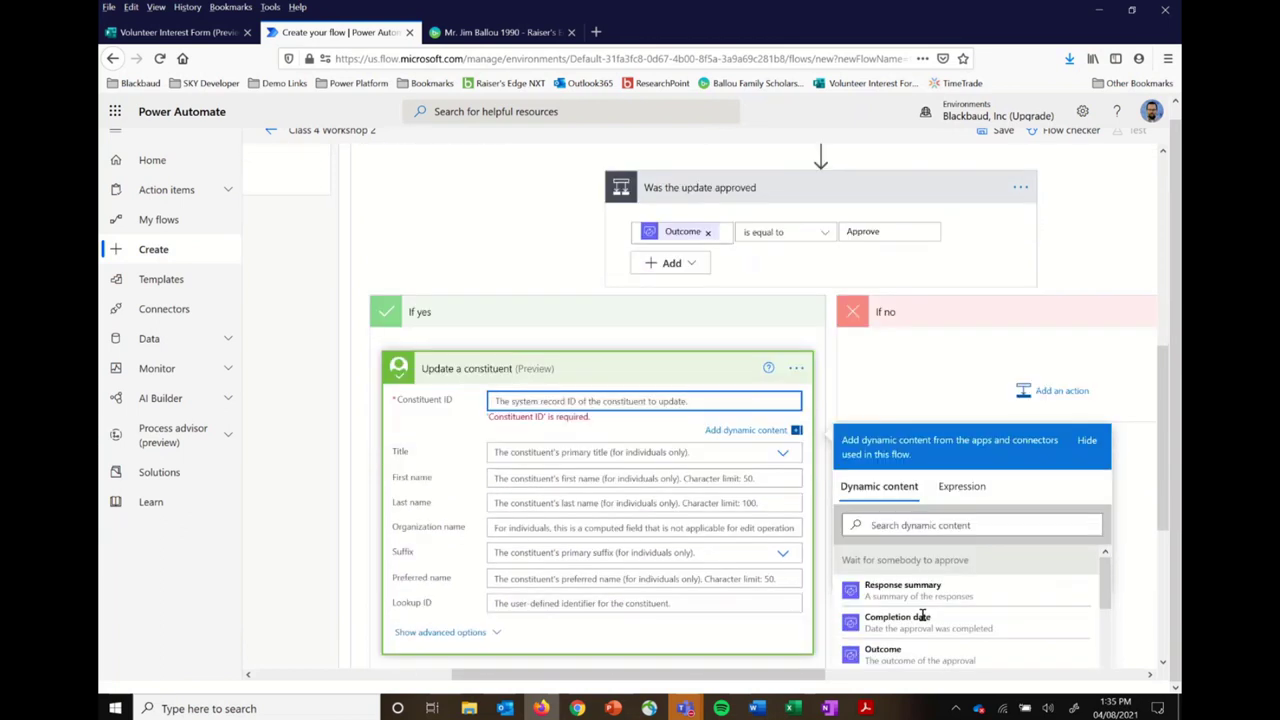
scroll(922, 620, down, 6)
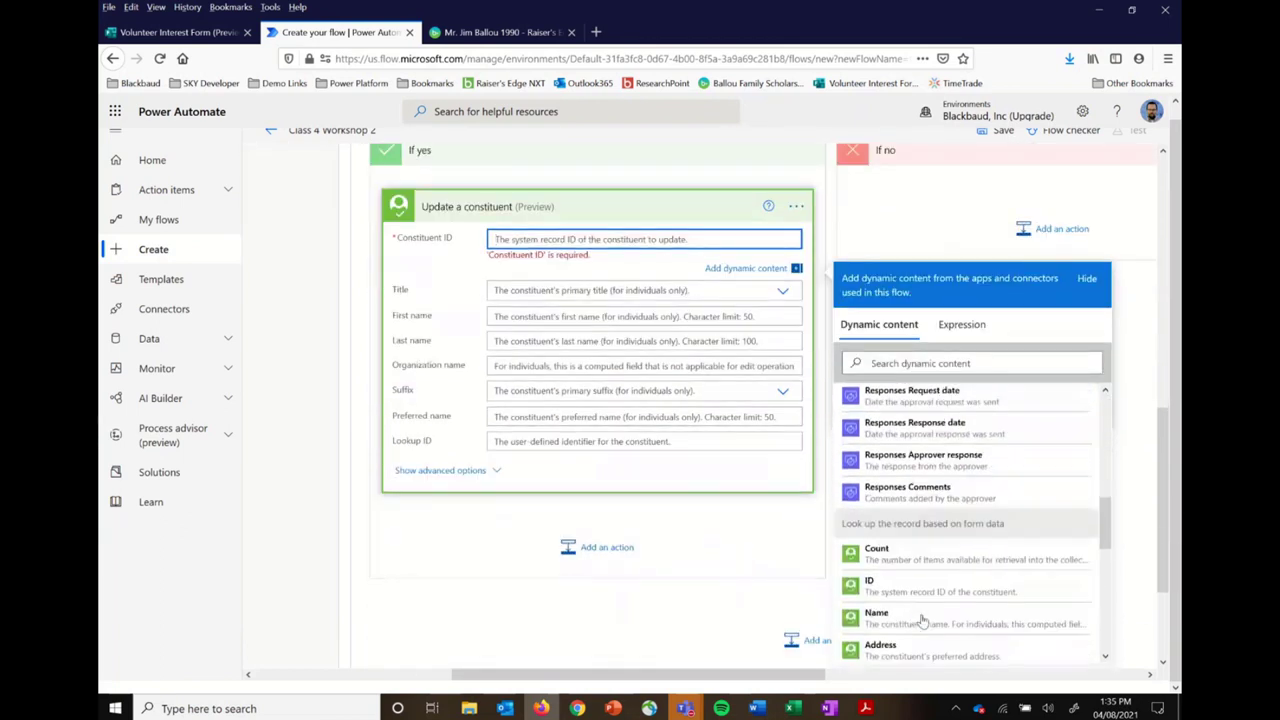
scroll(922, 620, down, 1)
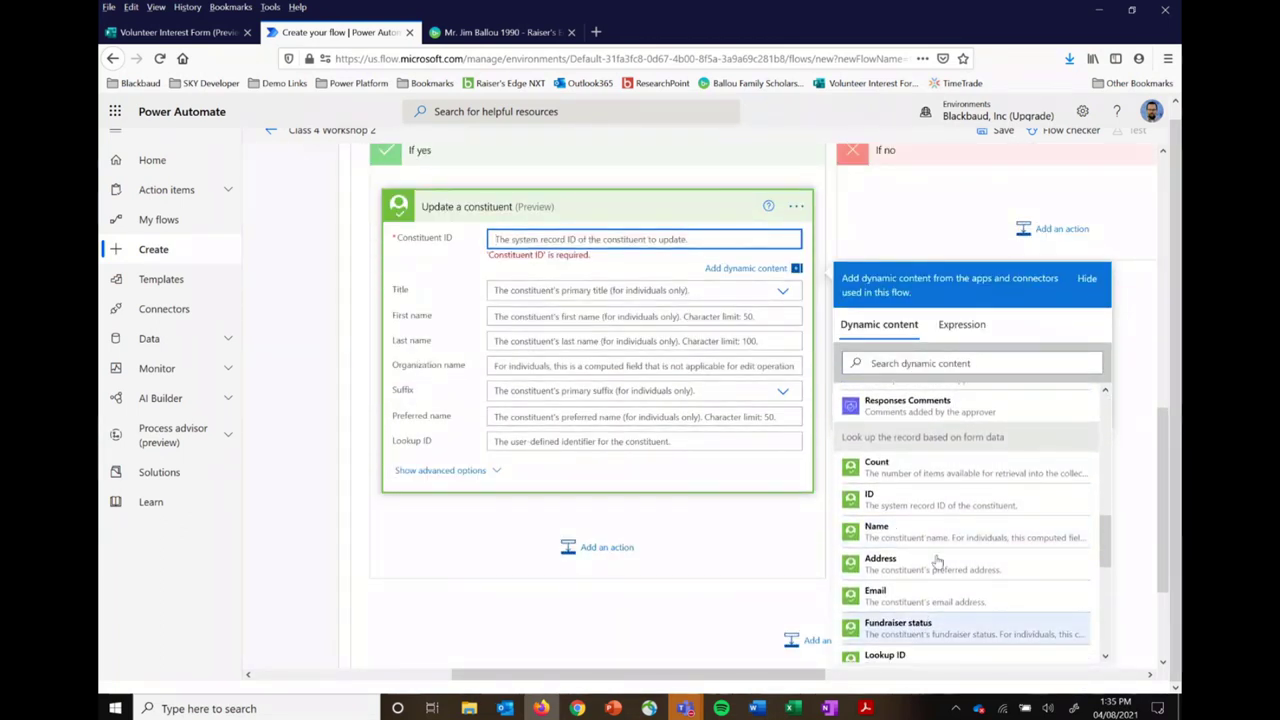
click(927, 505)
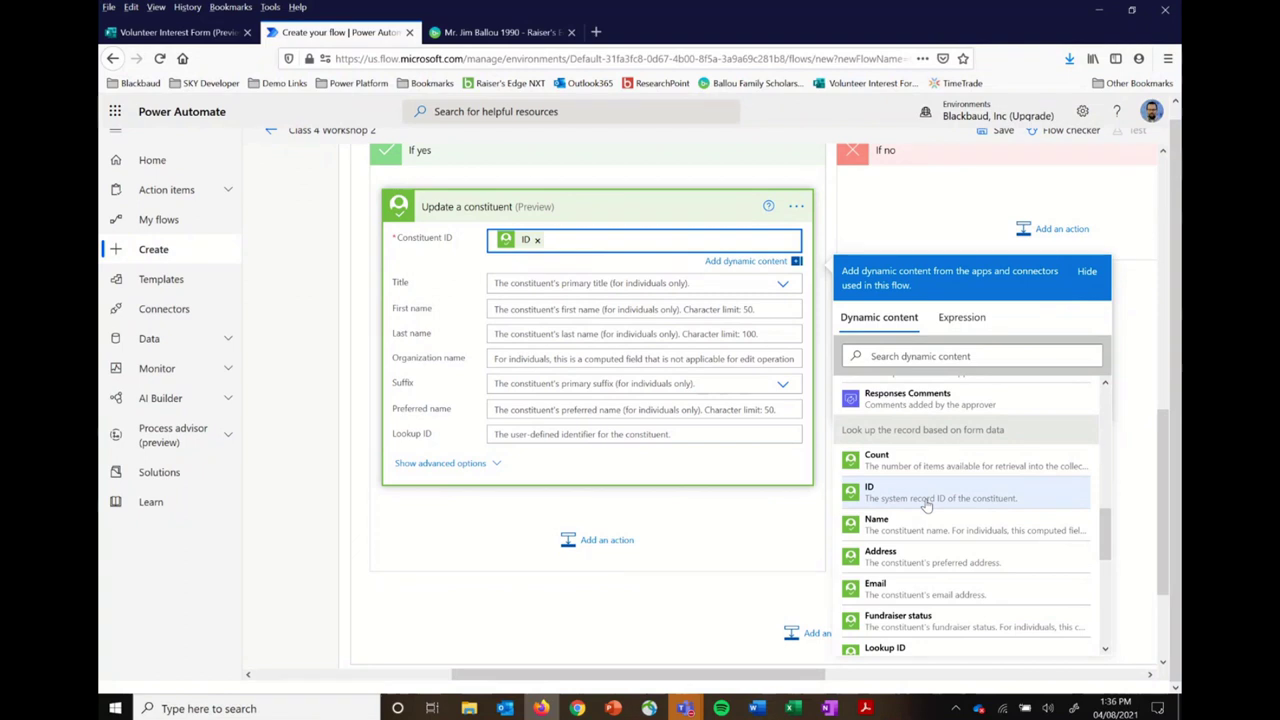
Step: Fill First name and Last name with the form's First Name and Last Name answers
click(645, 310)
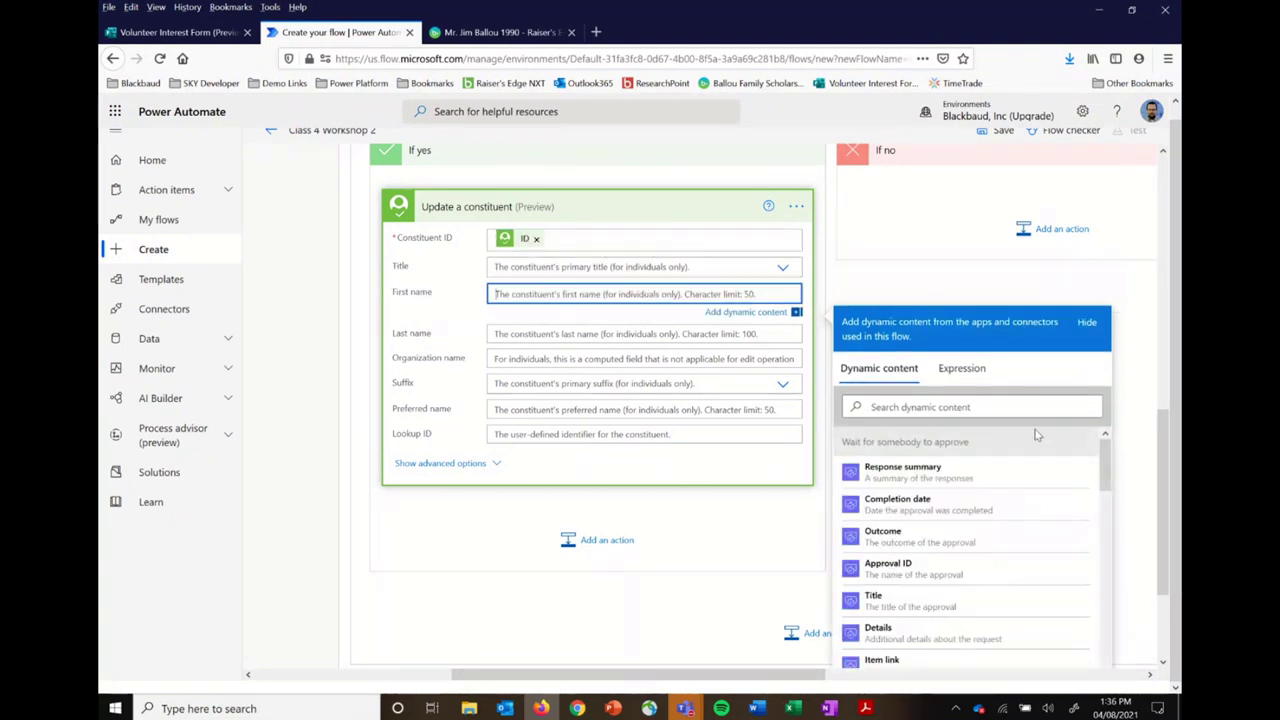
click(1030, 405)
text(first)
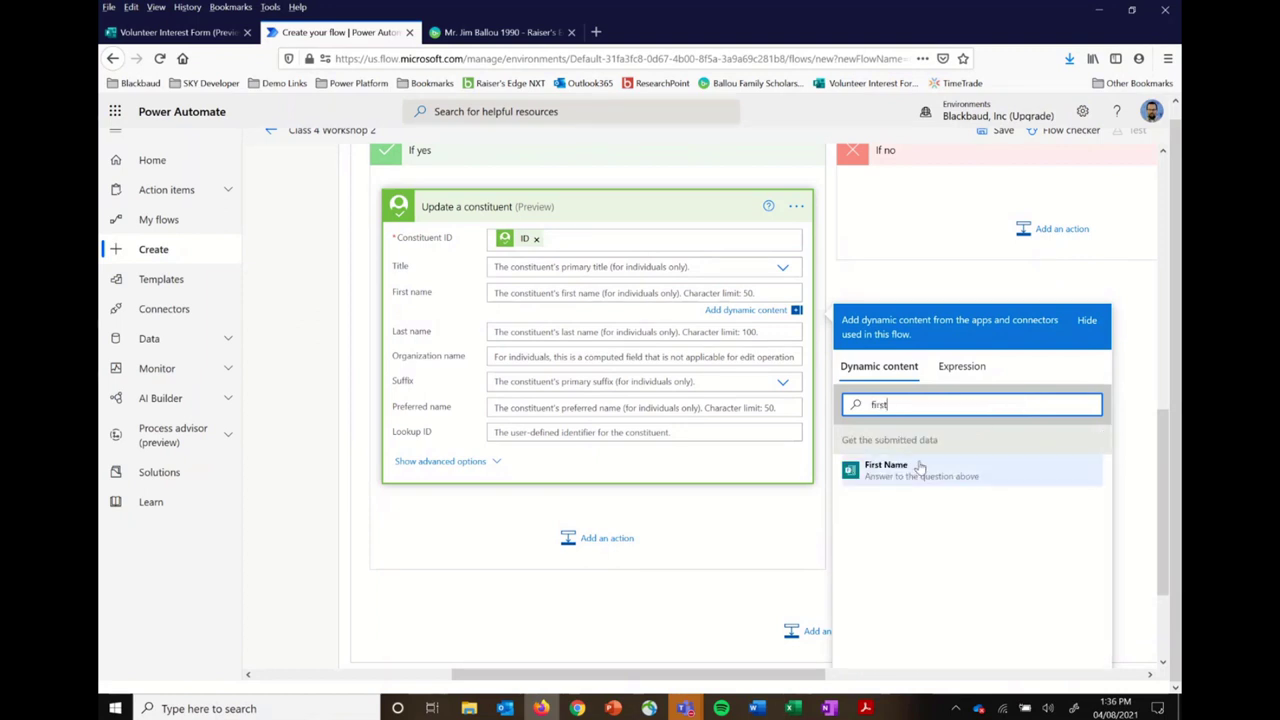
click(920, 470)
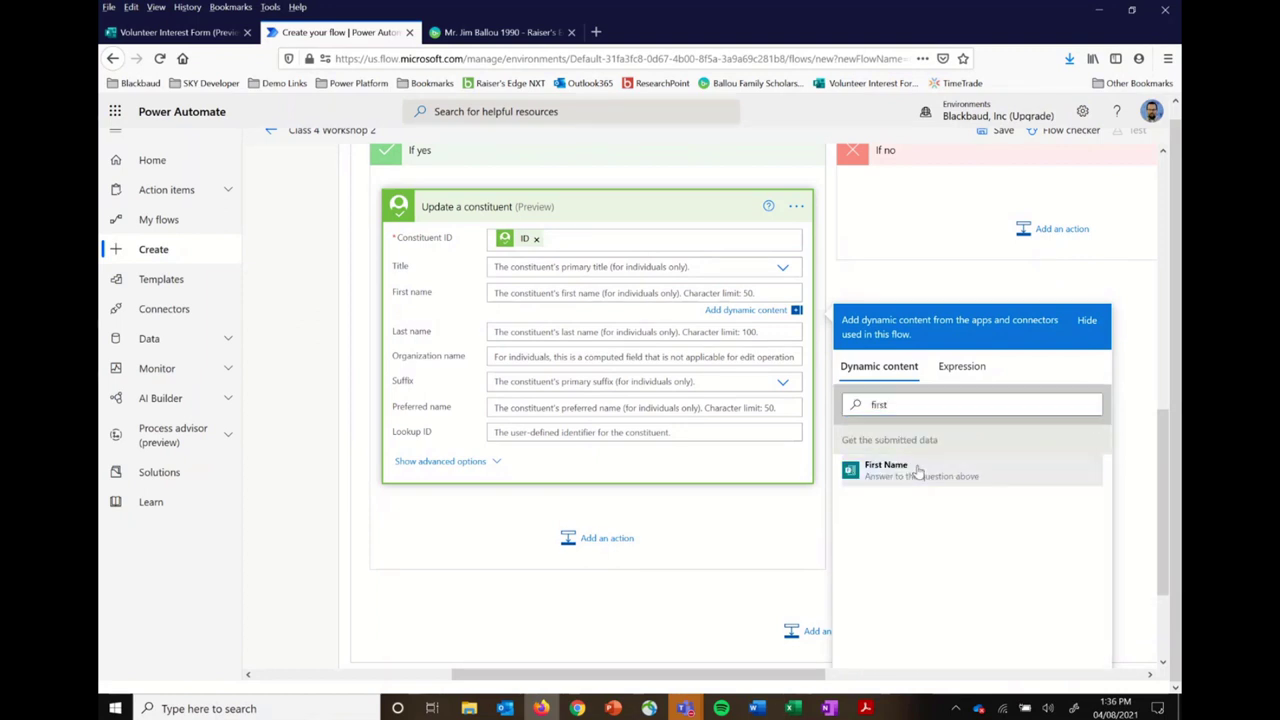
click(634, 338)
click(899, 436)
text(last)
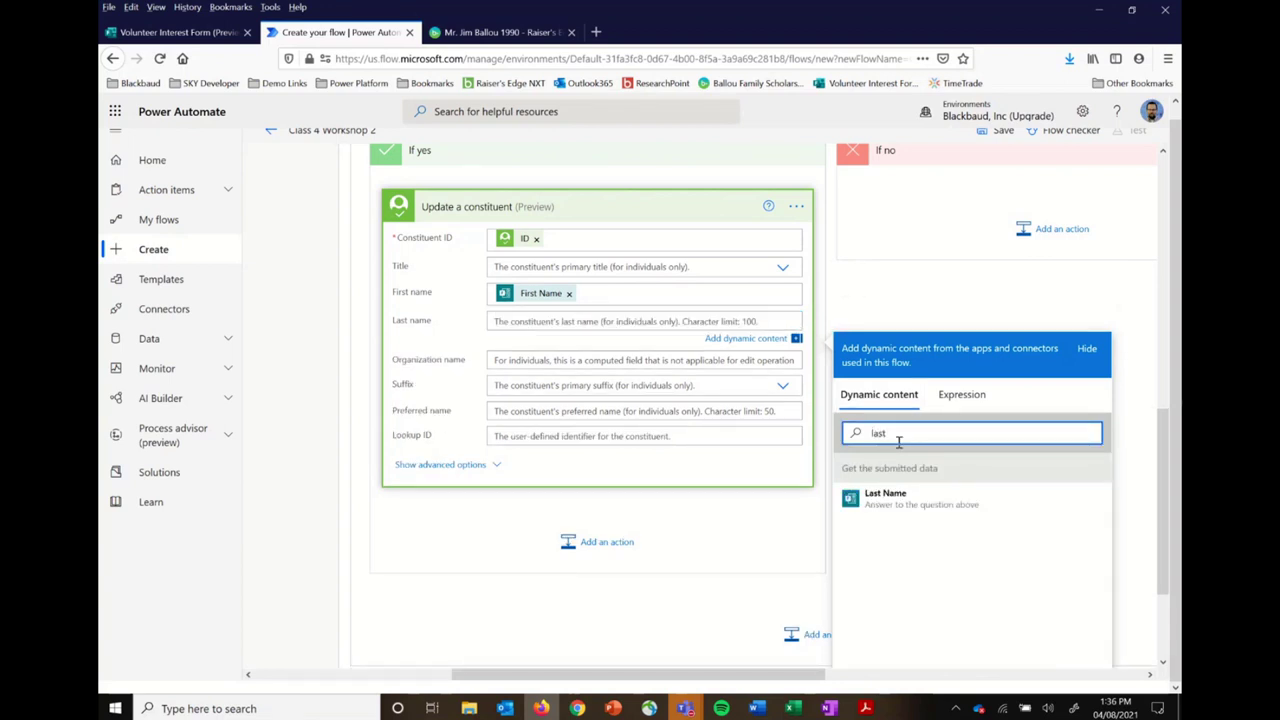
click(897, 494)
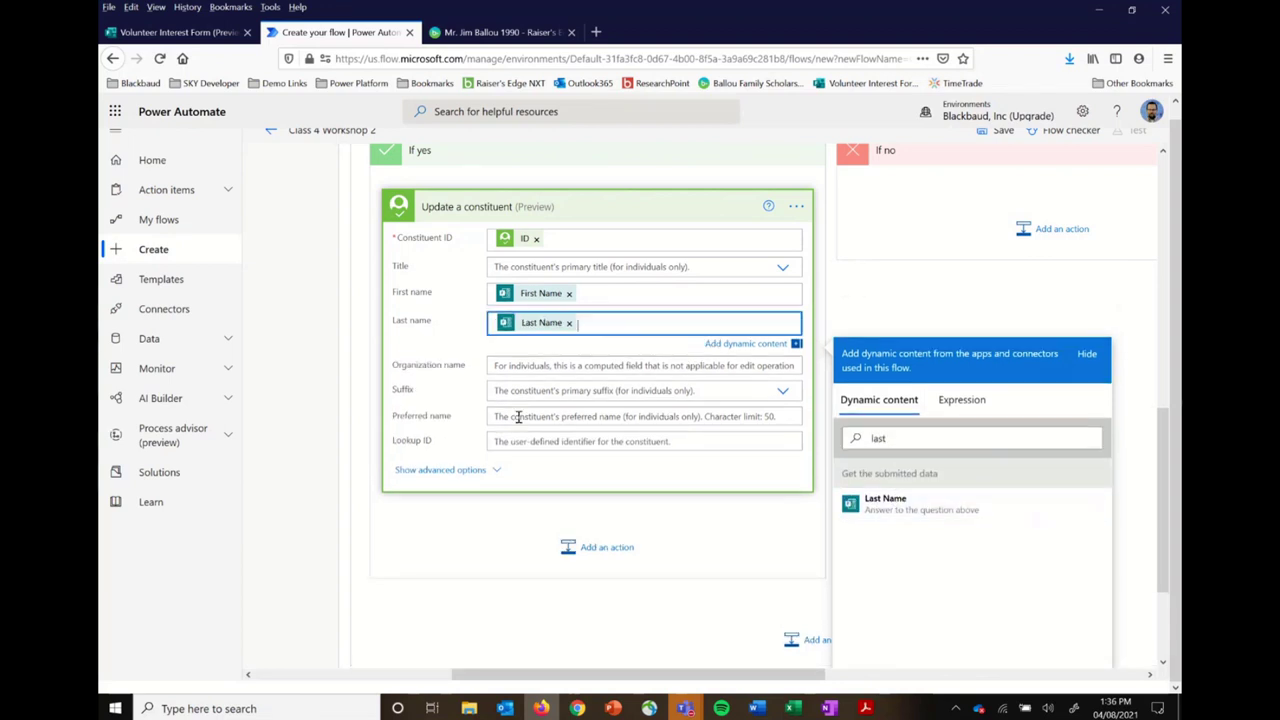
Step: Show the constituent update's advanced options and scroll through the extra fields
click(447, 468)
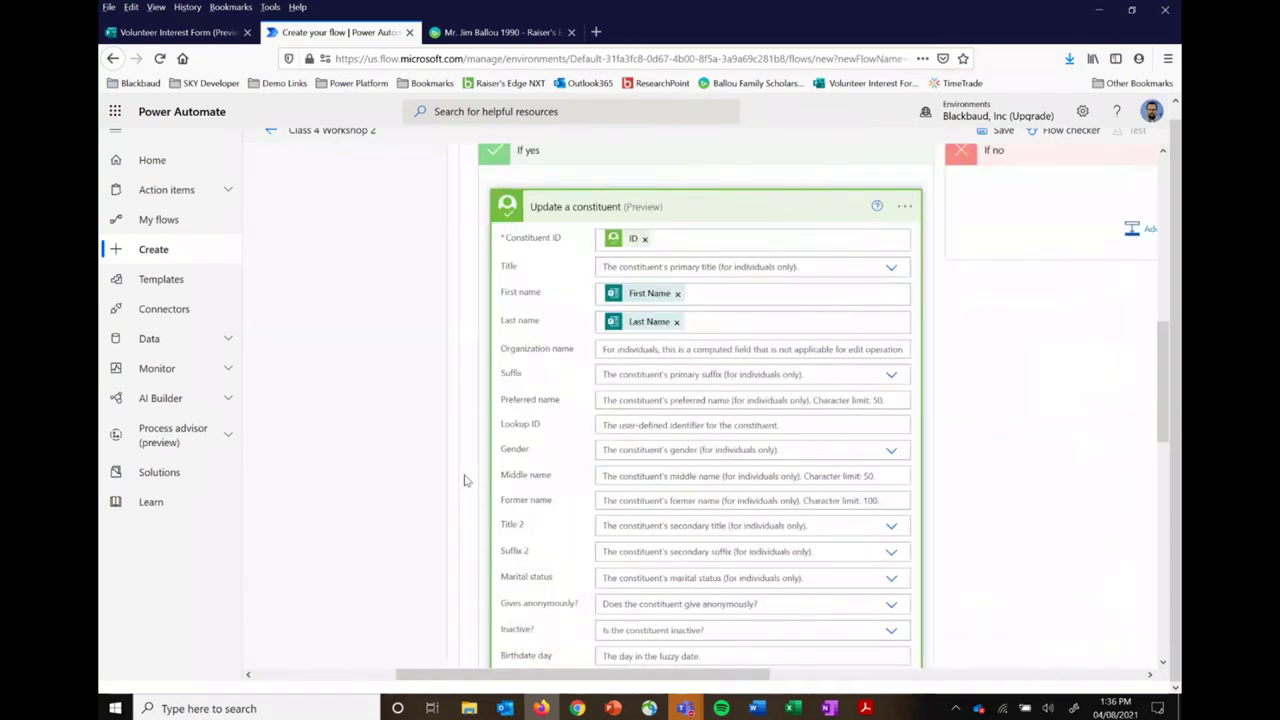
scroll(464, 480, down, 2)
scroll(464, 480, down, 2)
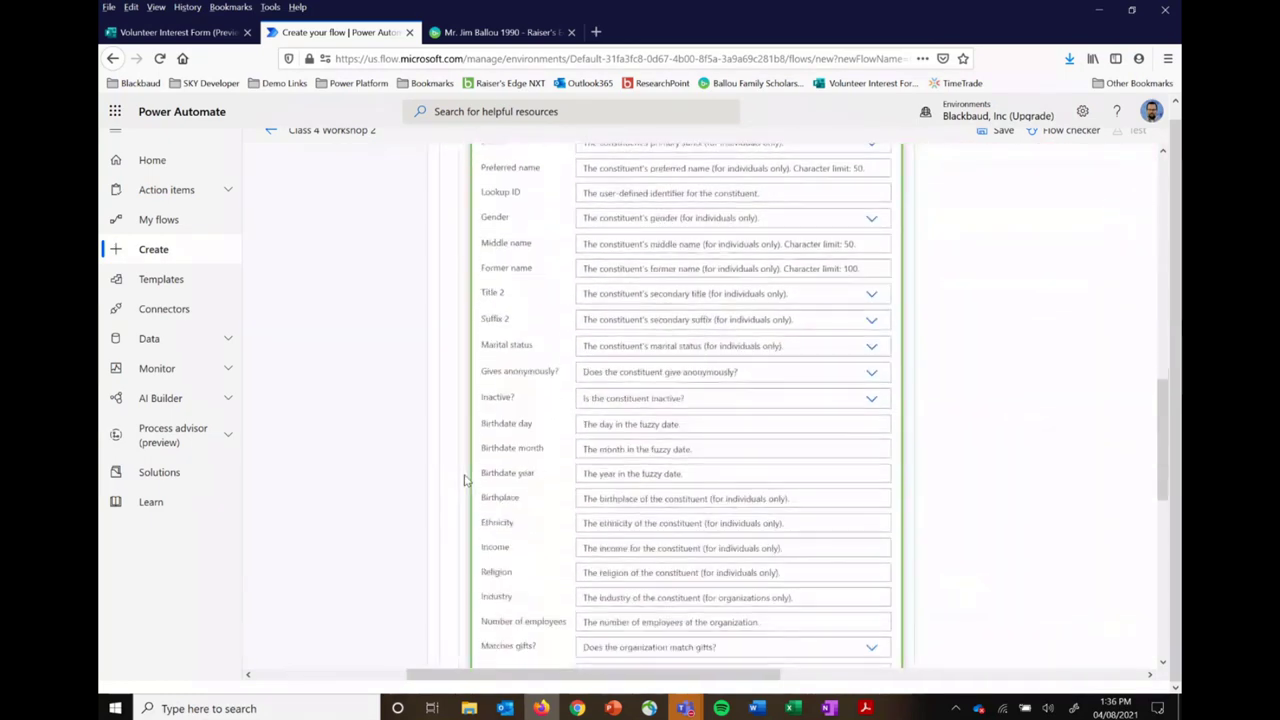
scroll(464, 480, down, 4)
scroll(464, 480, down, 3)
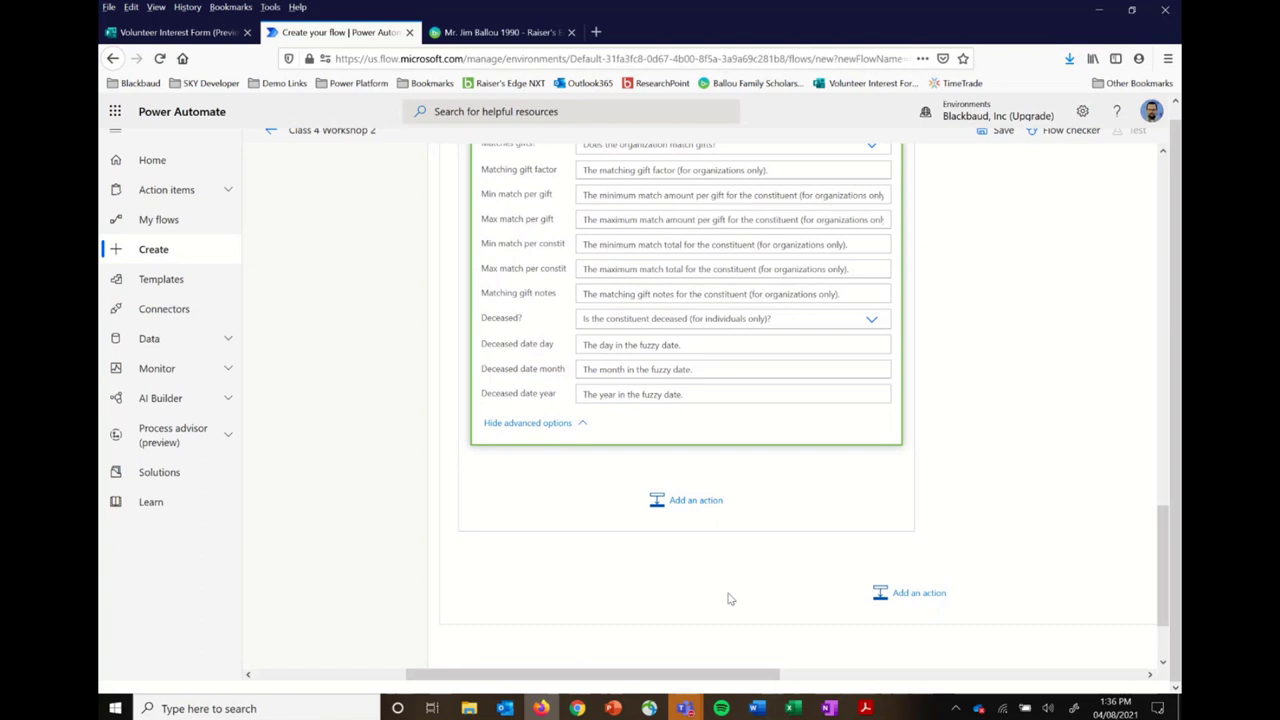
Step: Add Raiser's Edge NXT 'Create a constituent email address (preview)' after Update a constituent
click(696, 502)
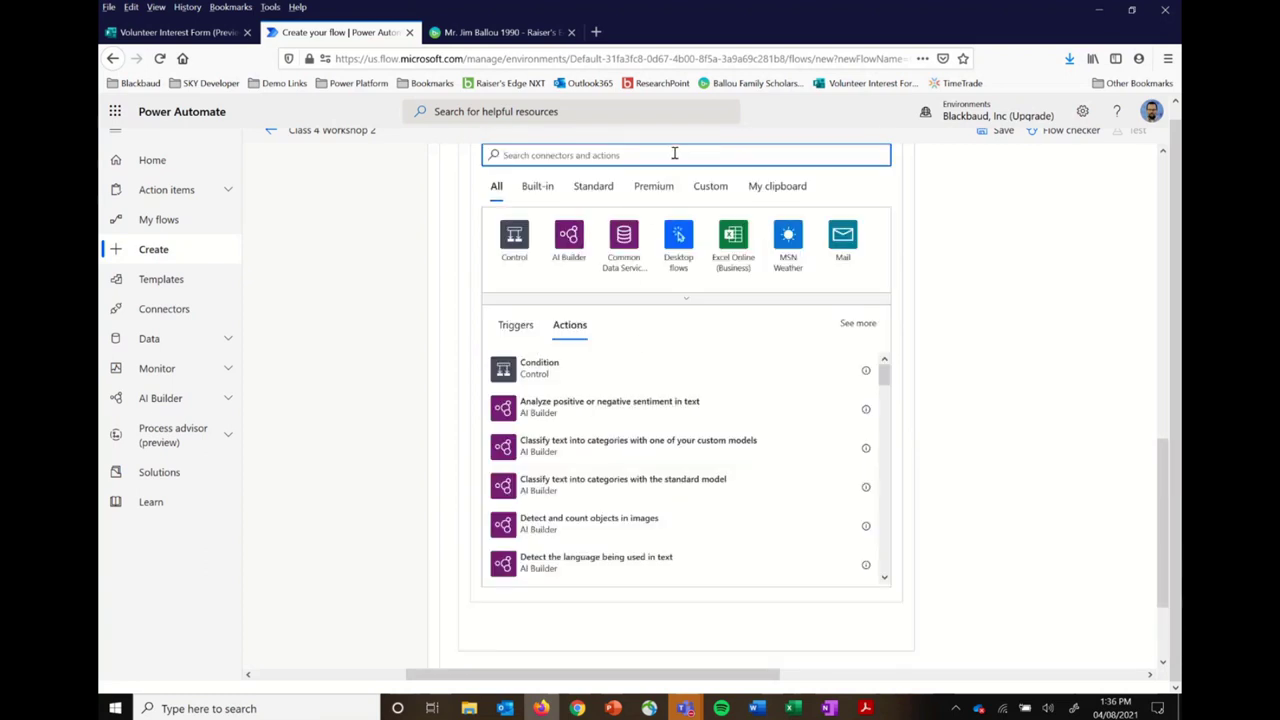
text(blac)
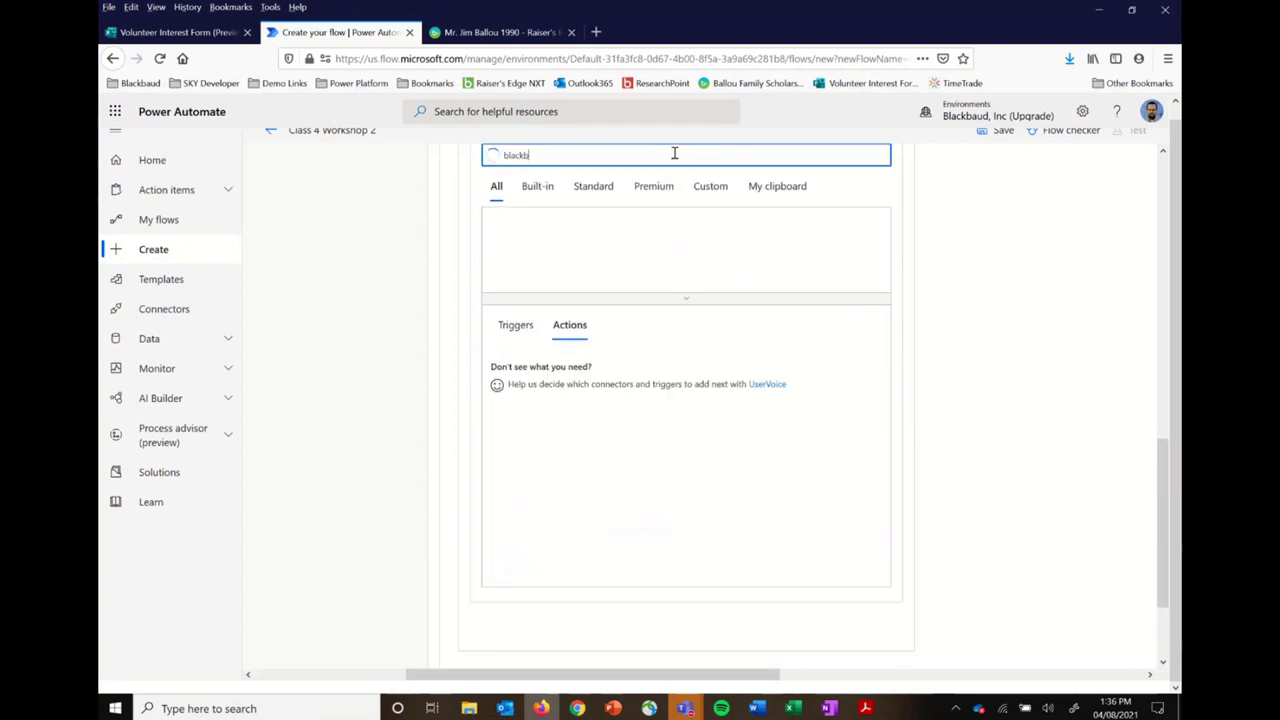
text(kb)
key(BackSpace)
key(BackSpace)
key(BackSpace)
key(BackSpace)
key(BackSpace)
key(BackSpace)
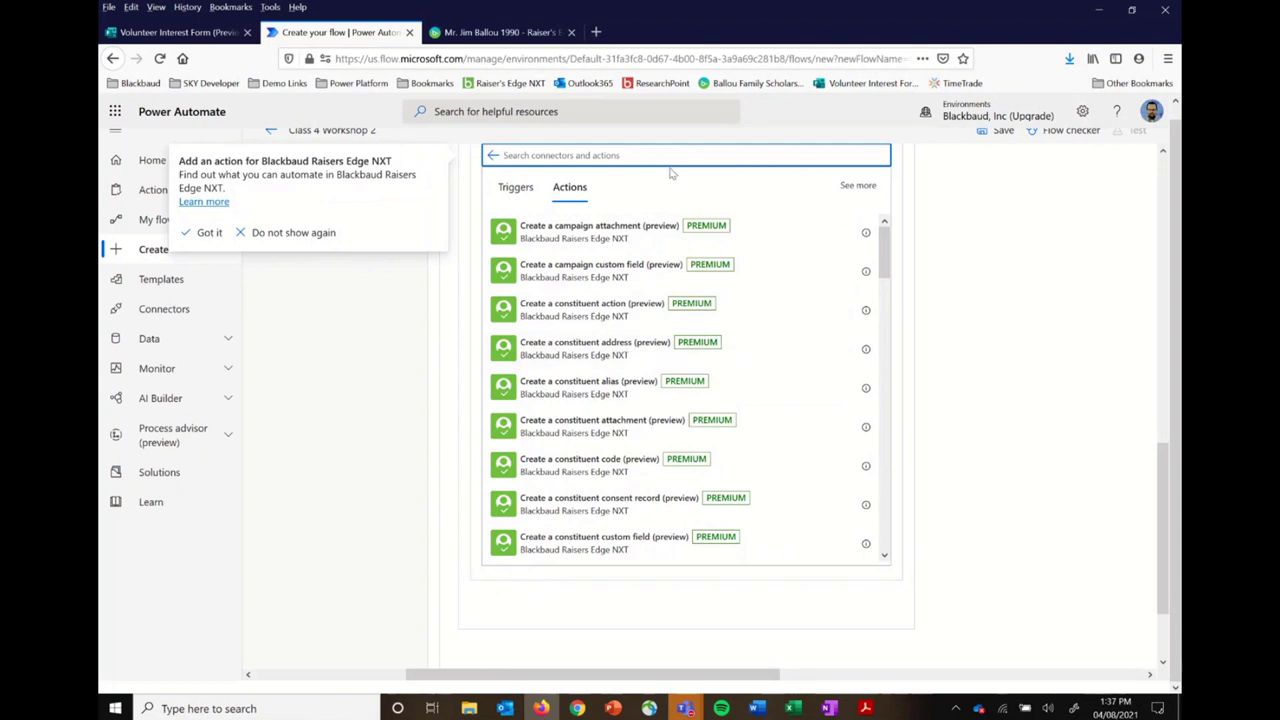
text(email)
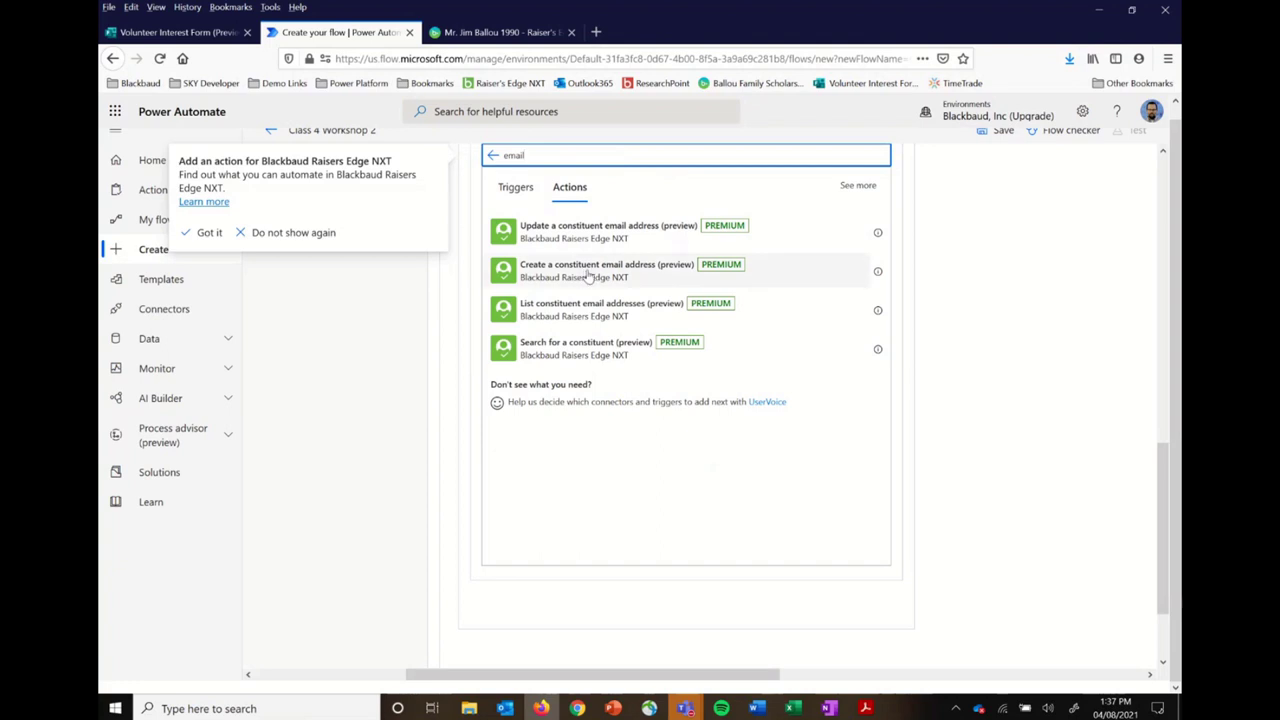
click(615, 275)
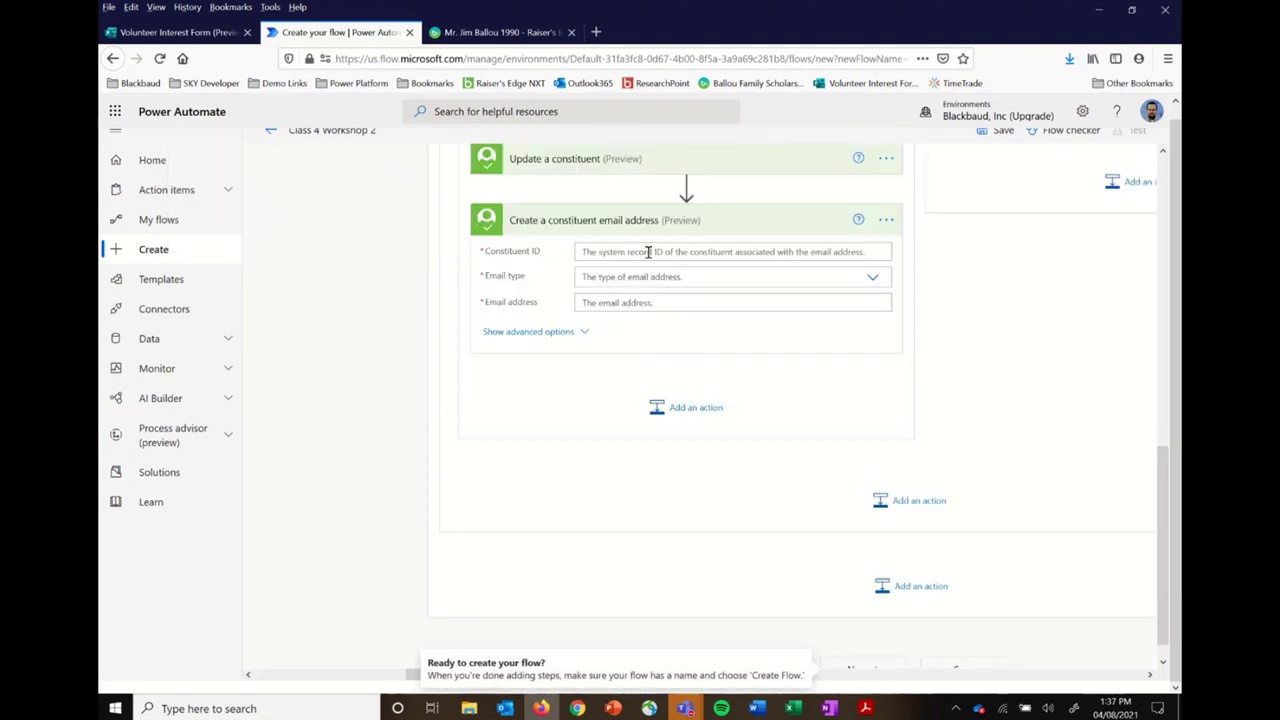
click(648, 252)
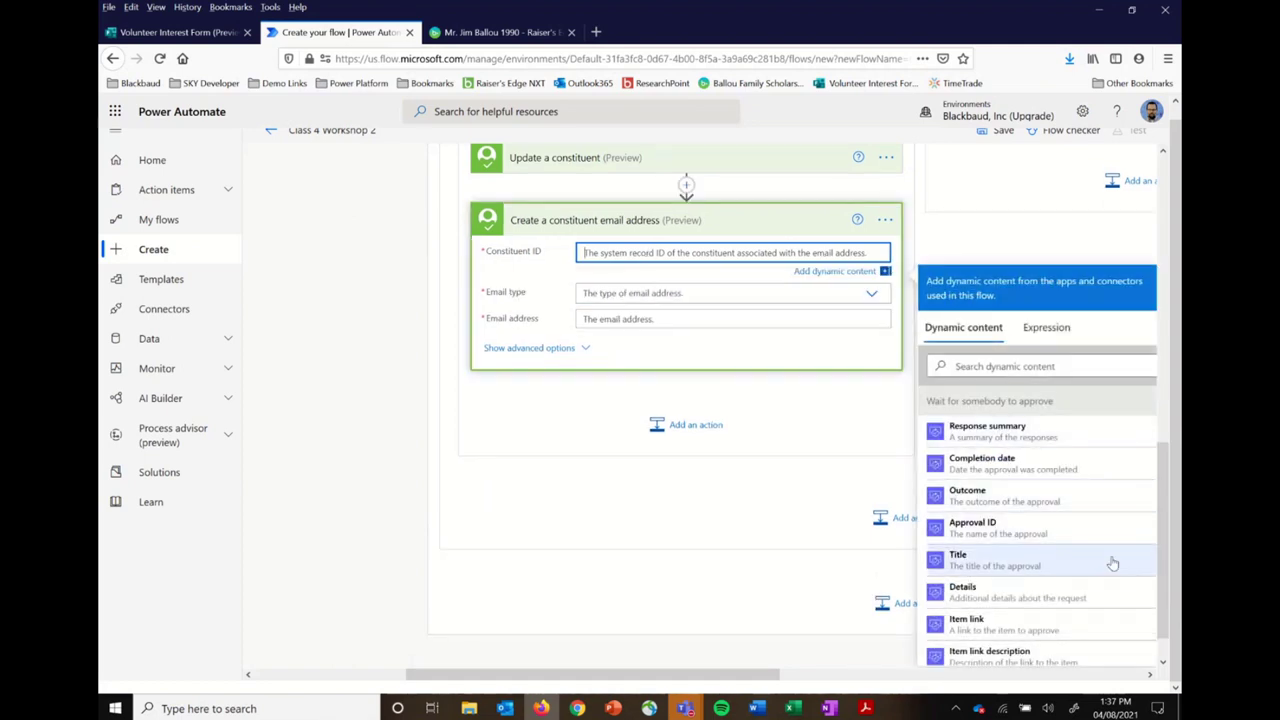
Step: Set Constituent ID to the looked-up record's ID and Email type to Email
scroll(1112, 563, down, 5)
scroll(1112, 563, down, 4)
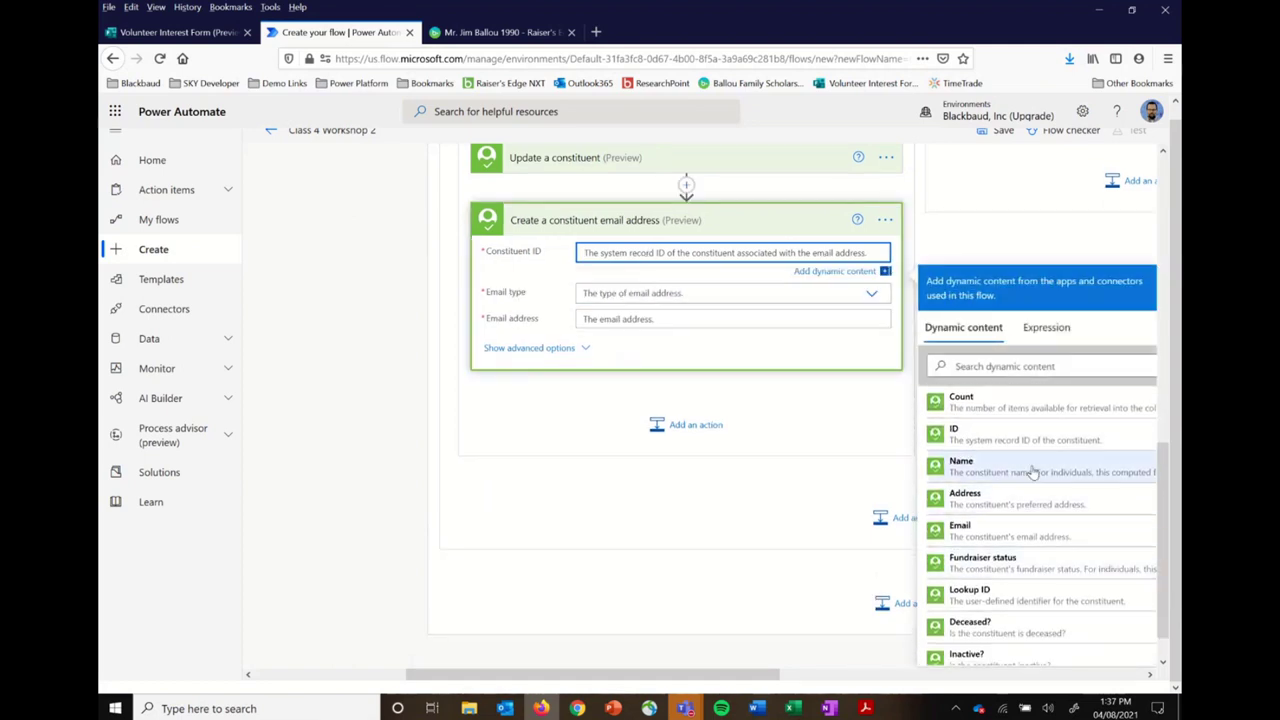
click(1022, 437)
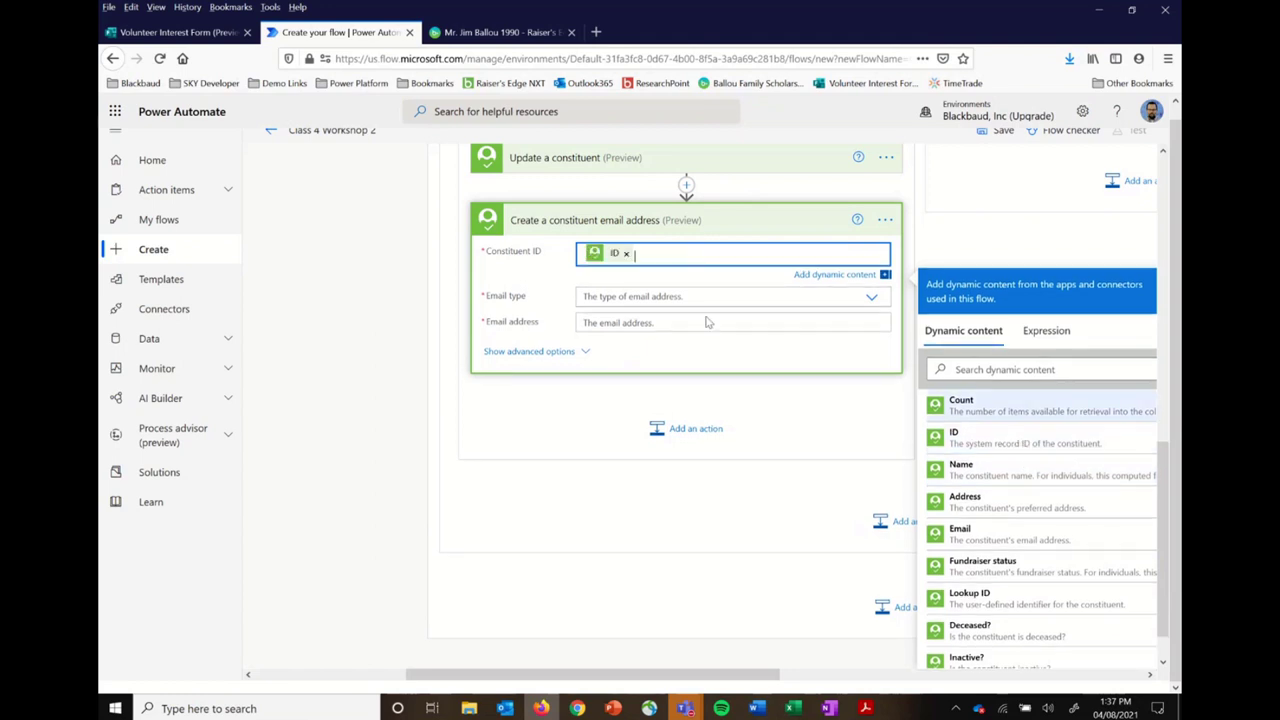
click(718, 296)
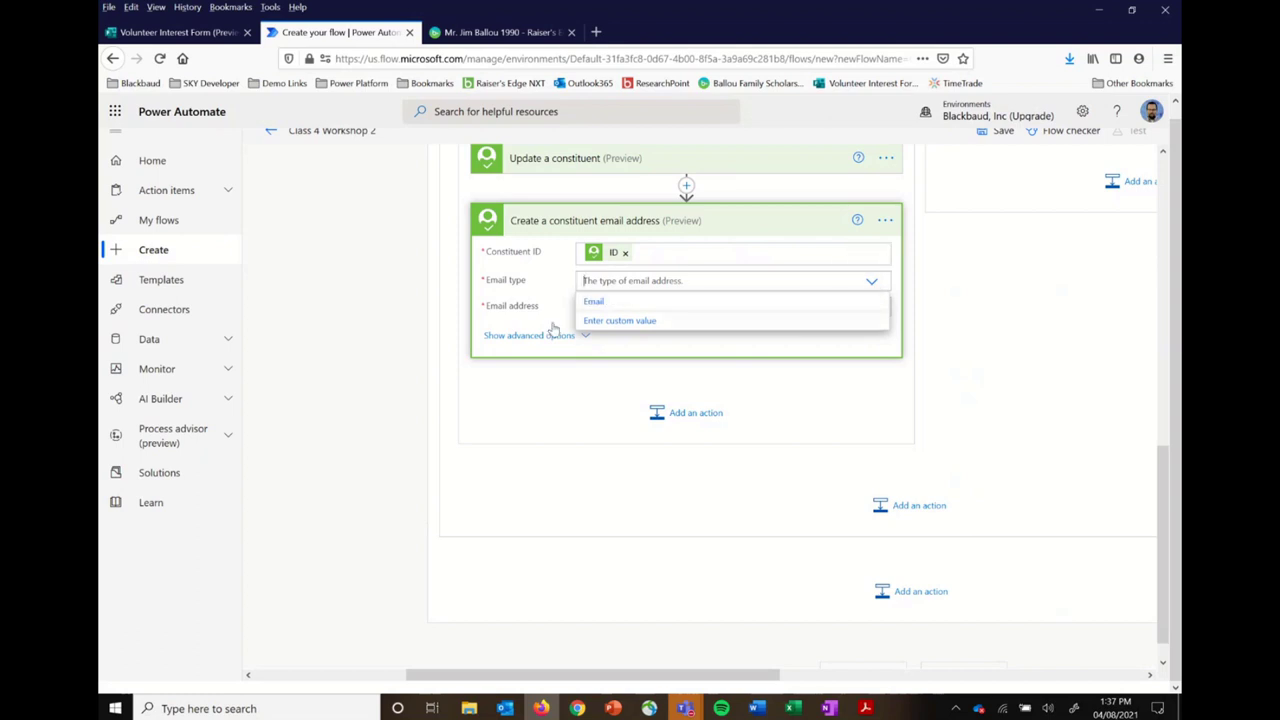
click(598, 304)
Step: Fill Email address with the submitted form's Email Address answer
click(612, 307)
click(1060, 420)
text(email)
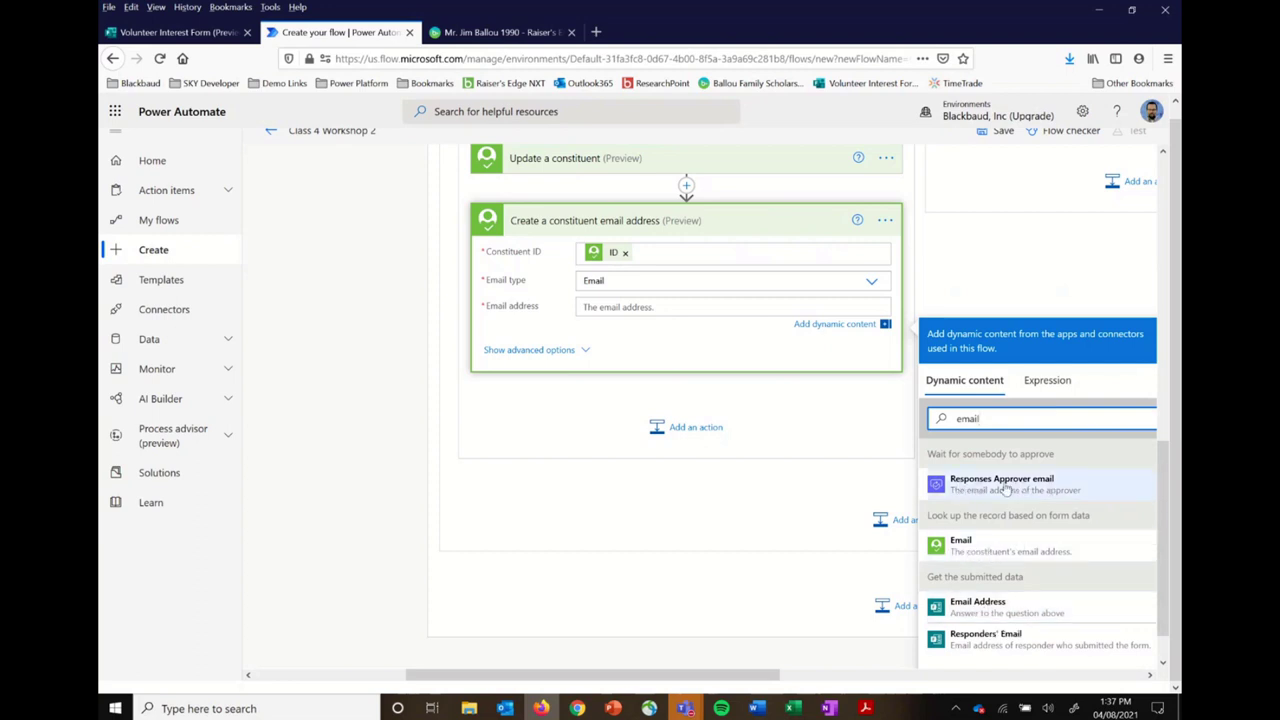
click(997, 607)
click(817, 434)
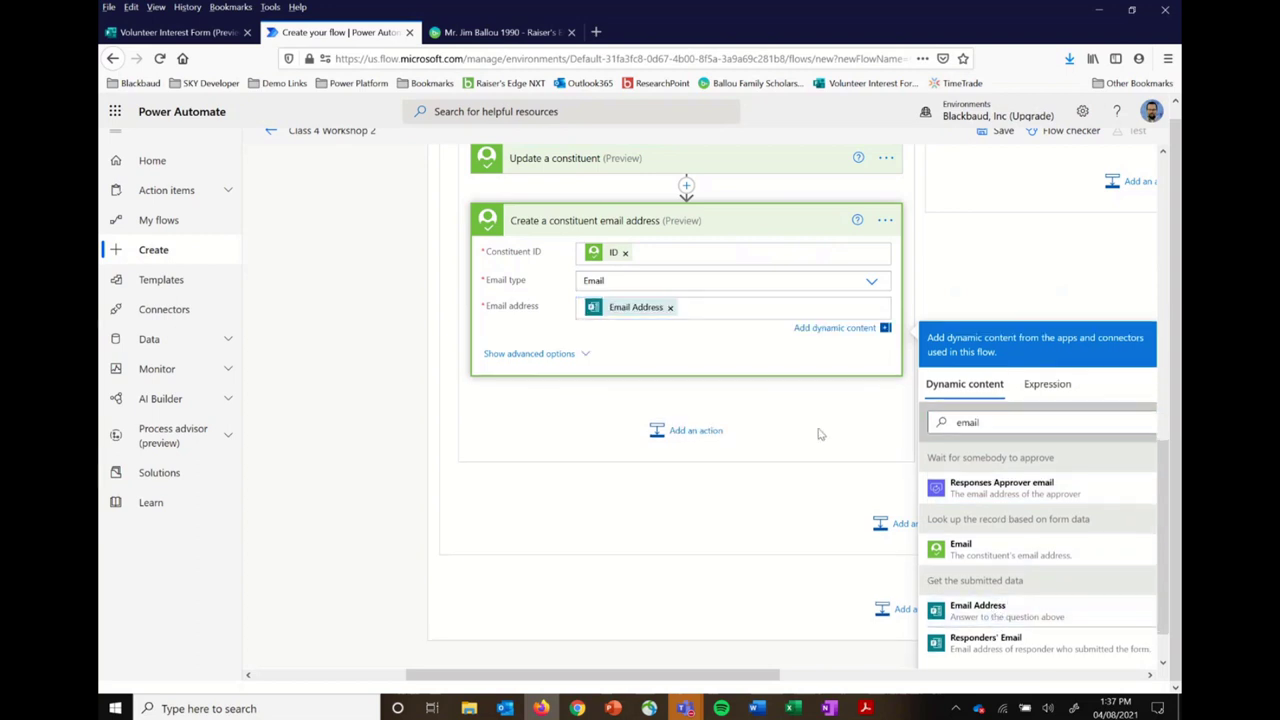
Step: Search 'blackbaud' and add Raiser's Edge NXT 'Create a constituent code' after the email step
click(700, 420)
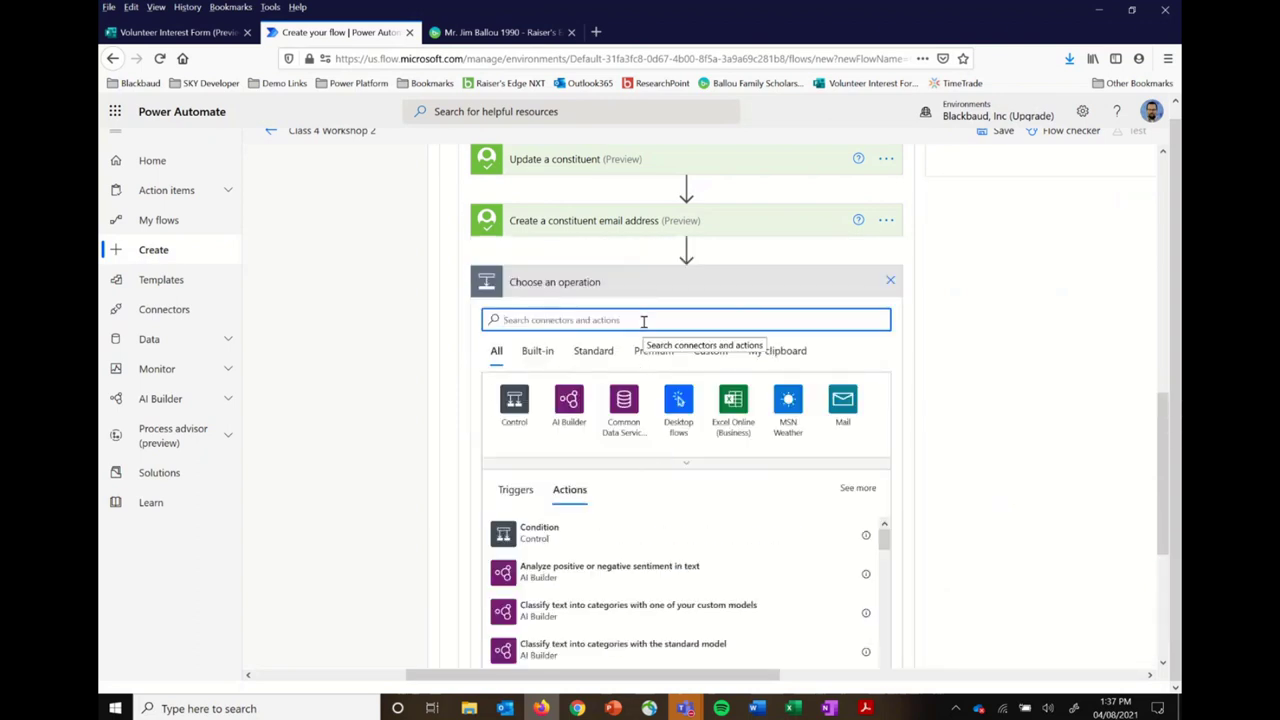
text(blackbaud)
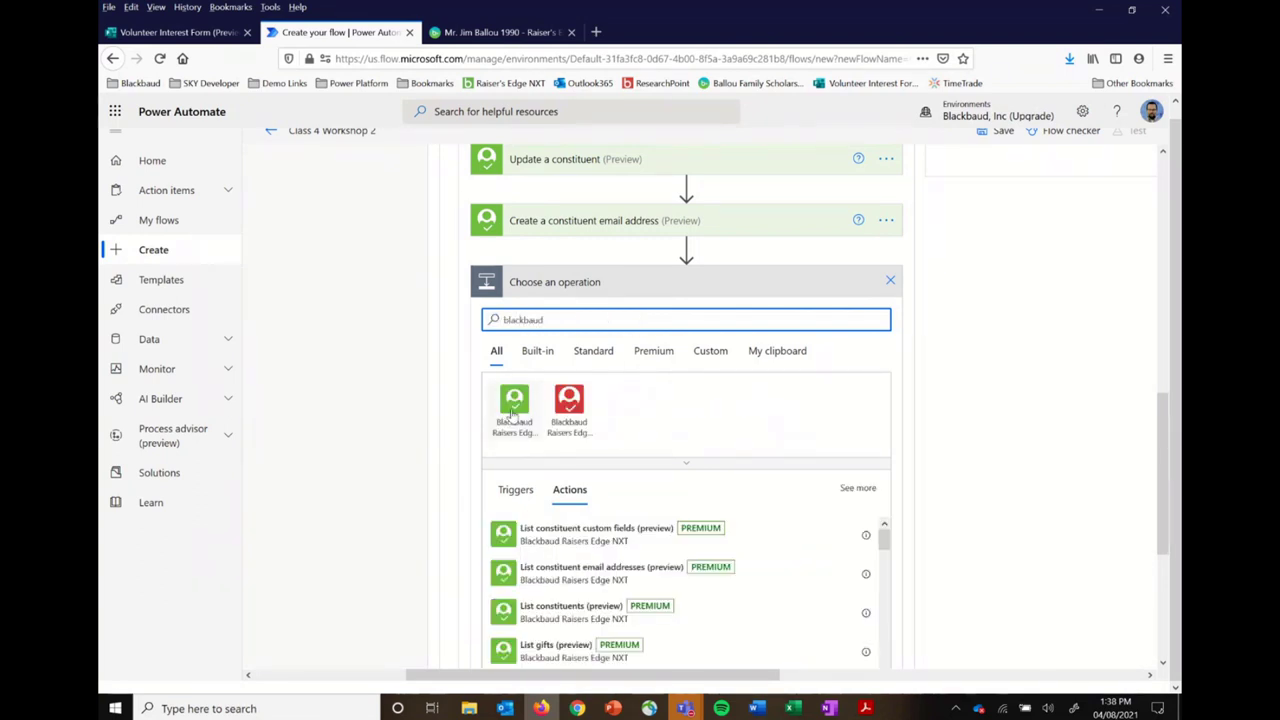
click(510, 410)
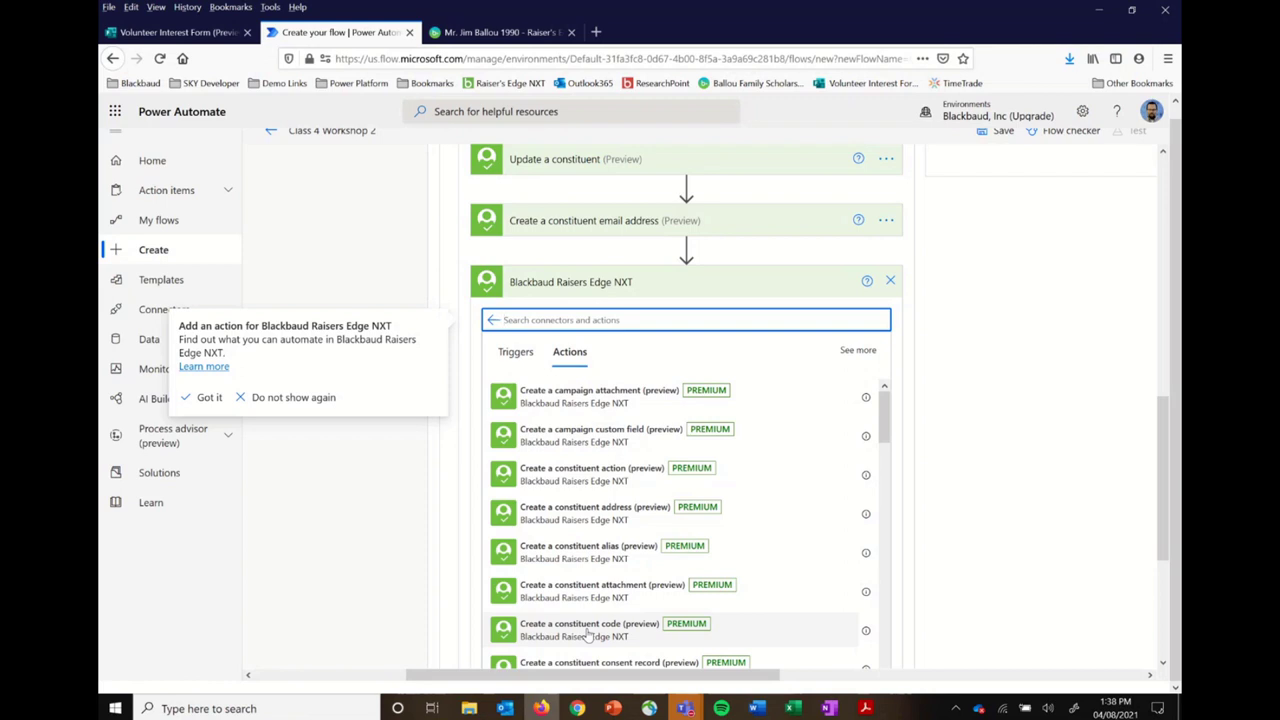
scroll(588, 636, up, 3)
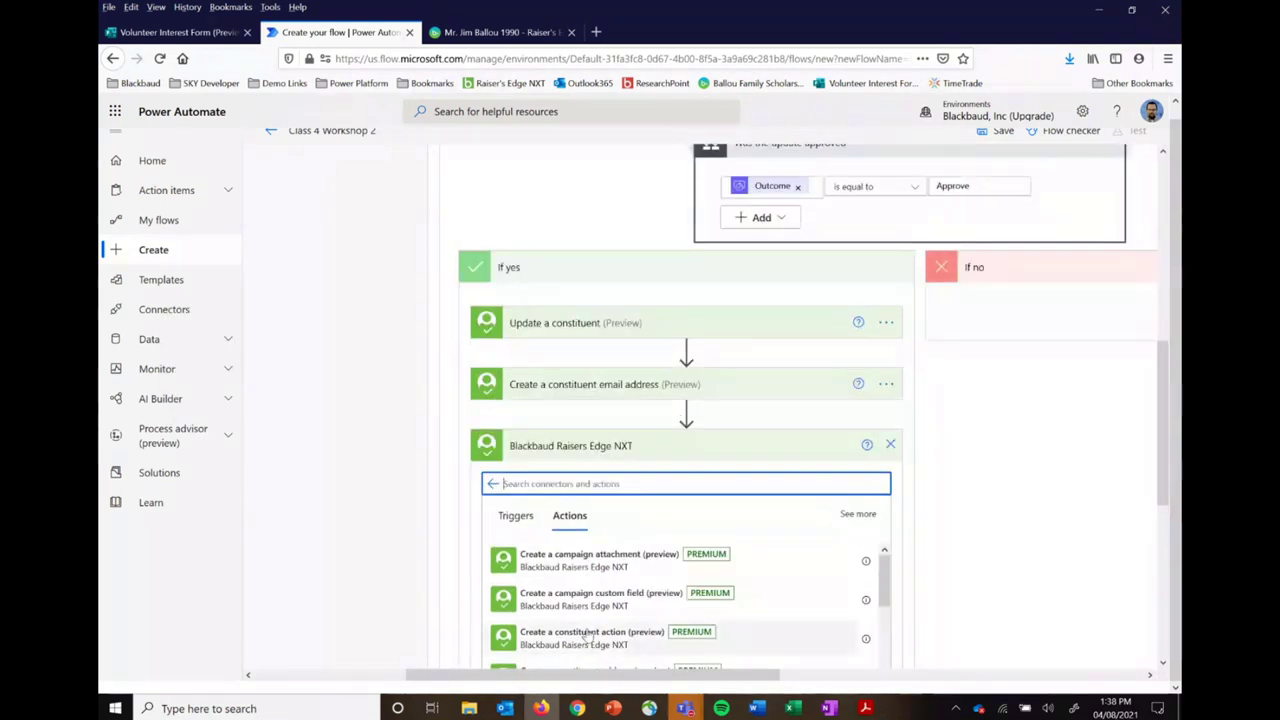
scroll(588, 636, down, 1)
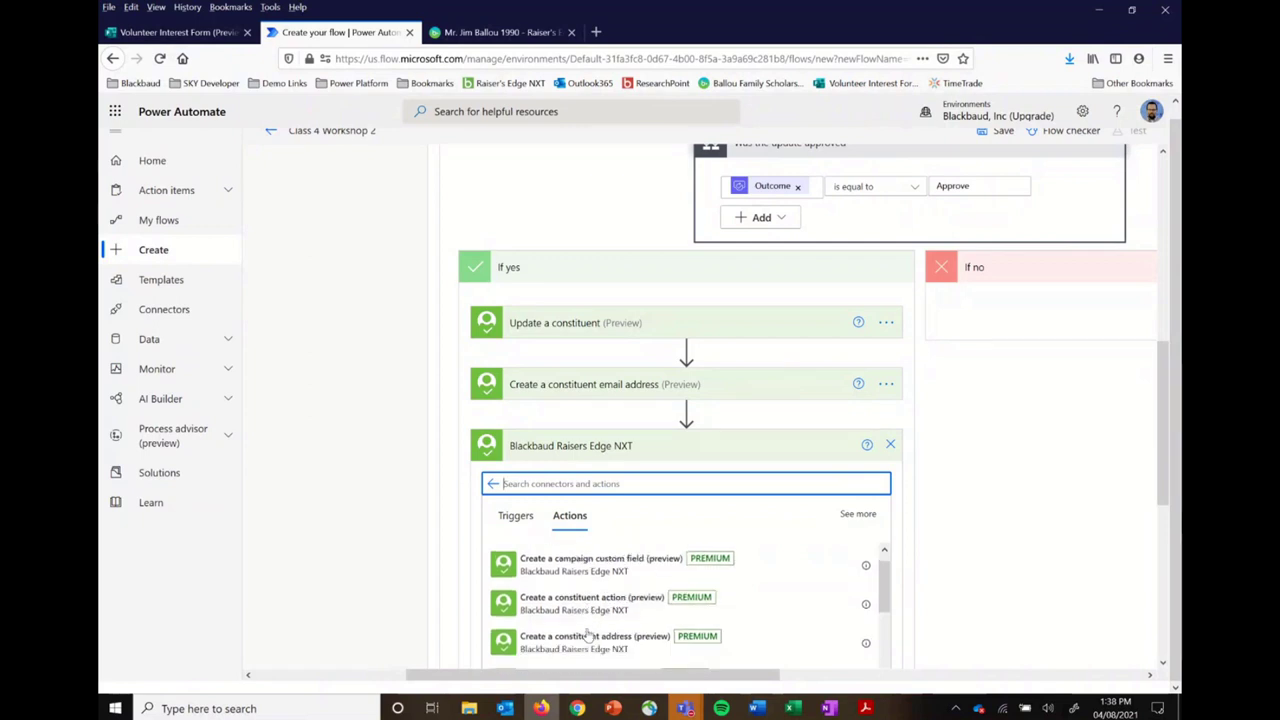
scroll(588, 636, up, 1)
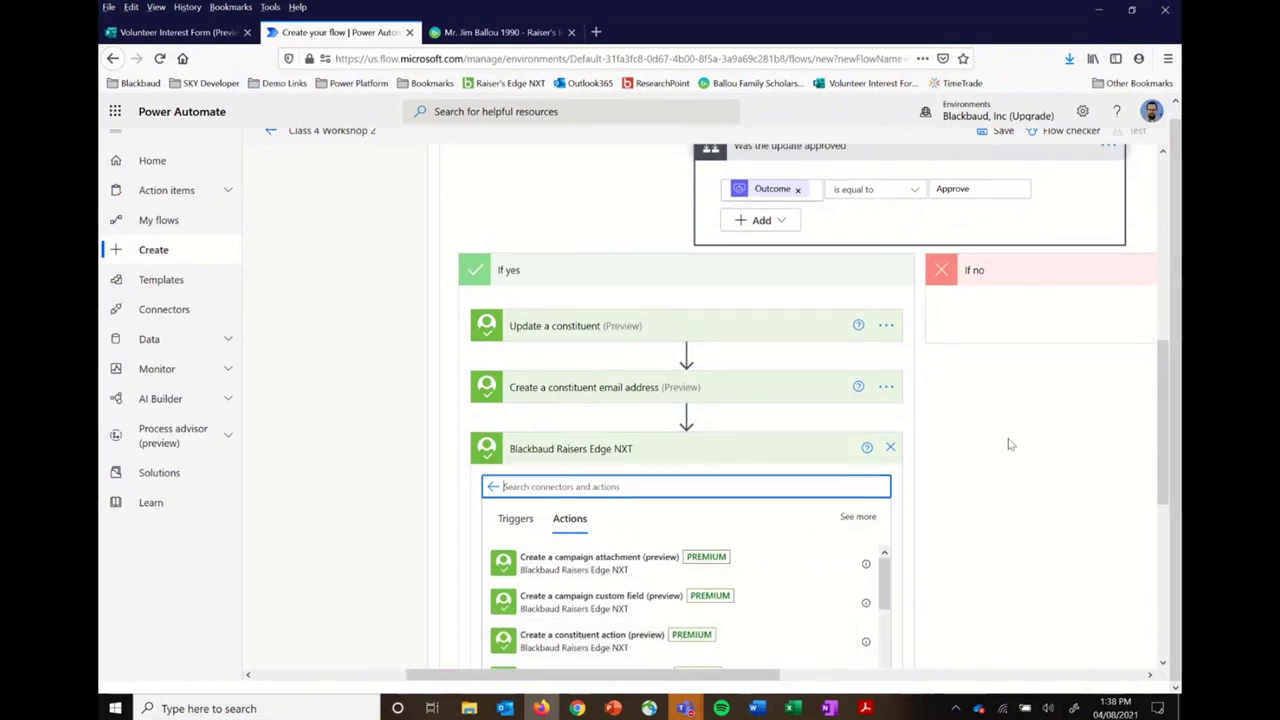
scroll(1008, 444, down, 3)
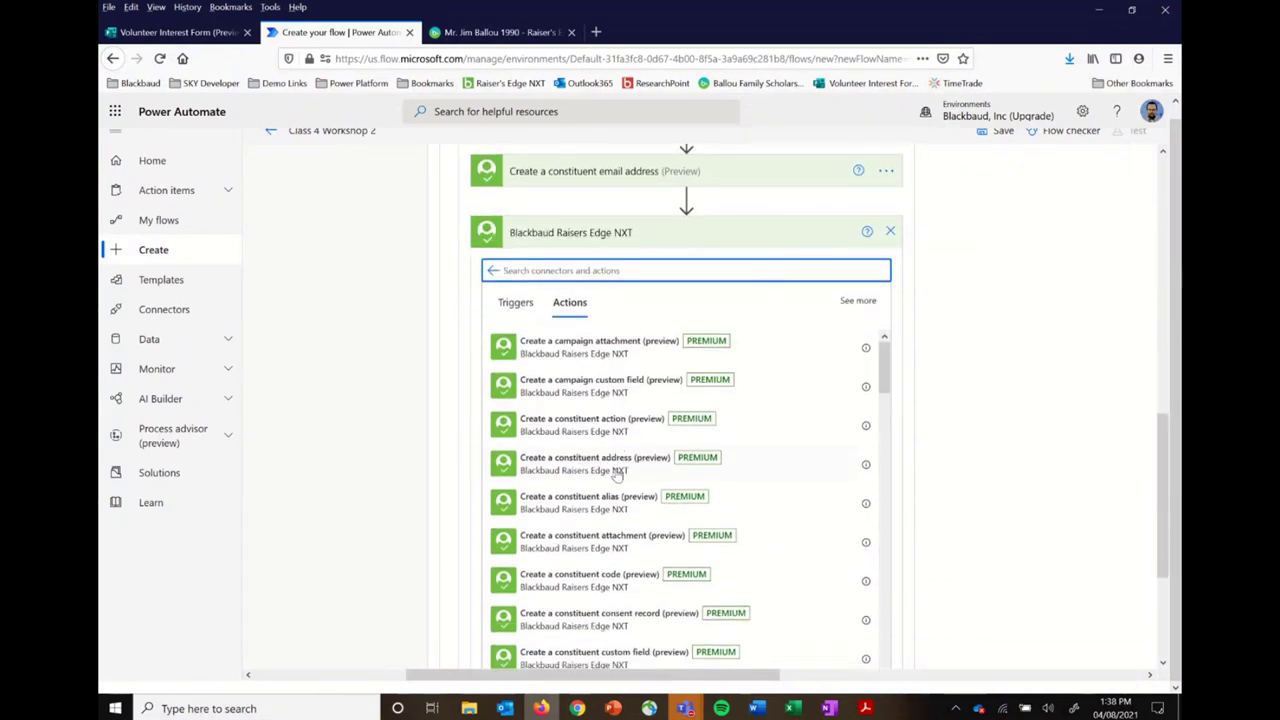
click(596, 584)
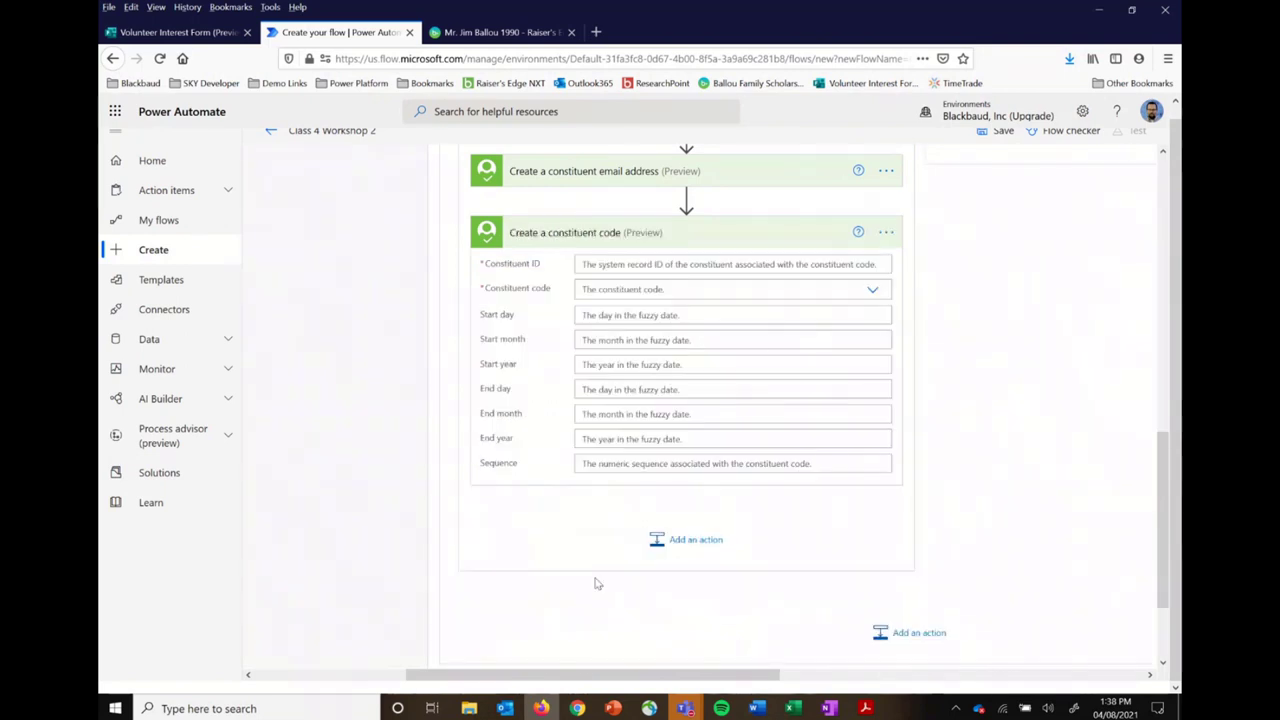
Step: Give Create a constituent code the lookup's ID as Constituent ID and the code 'Volunteer'
click(680, 264)
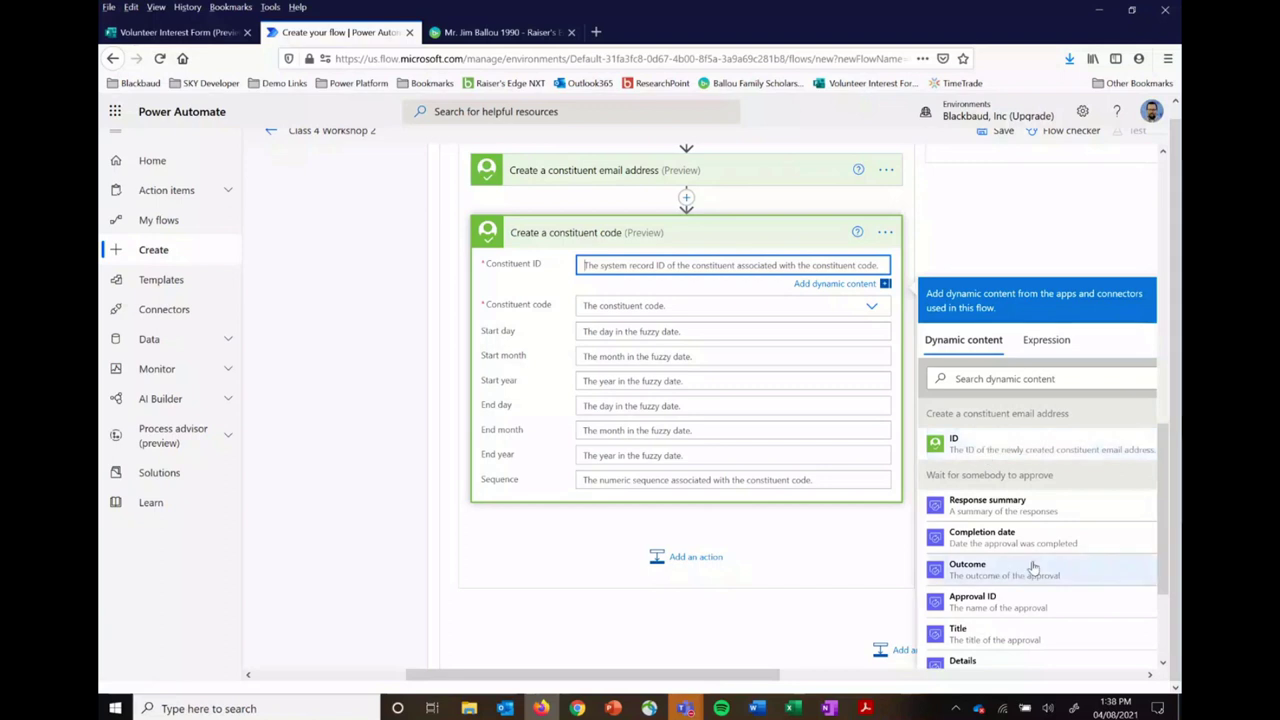
scroll(1034, 568, down, 5)
scroll(1034, 568, down, 3)
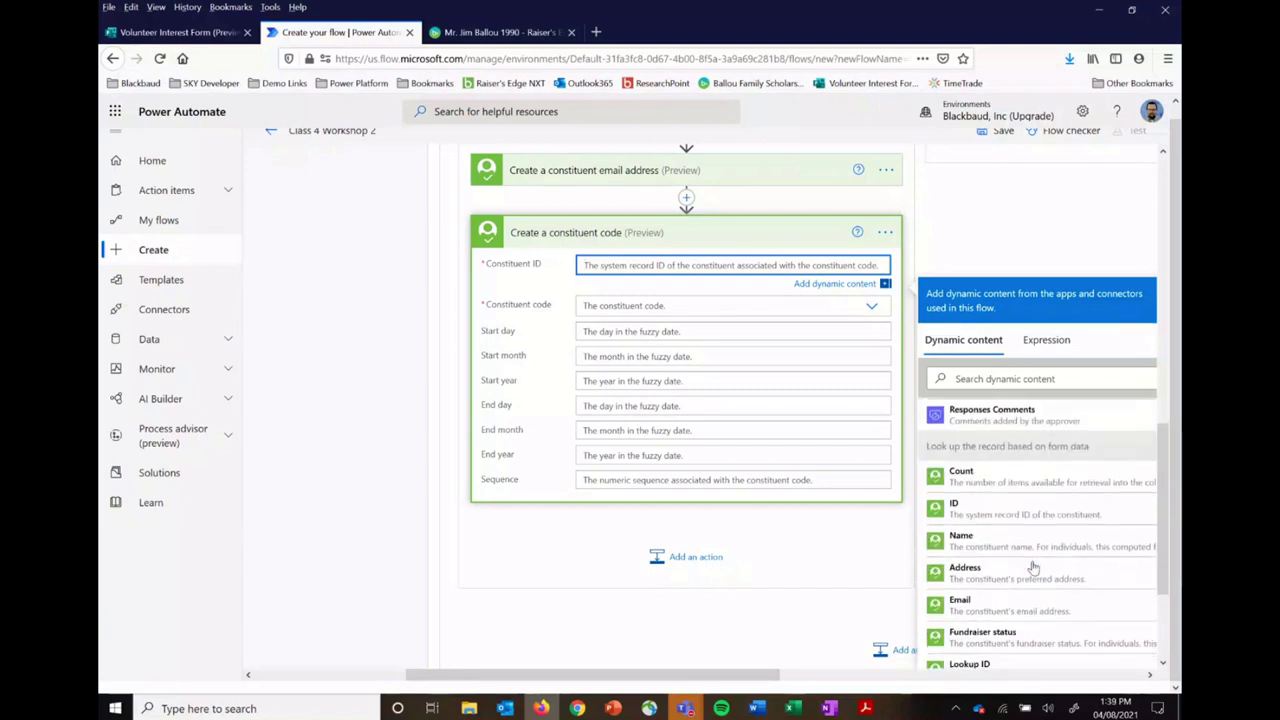
click(1043, 513)
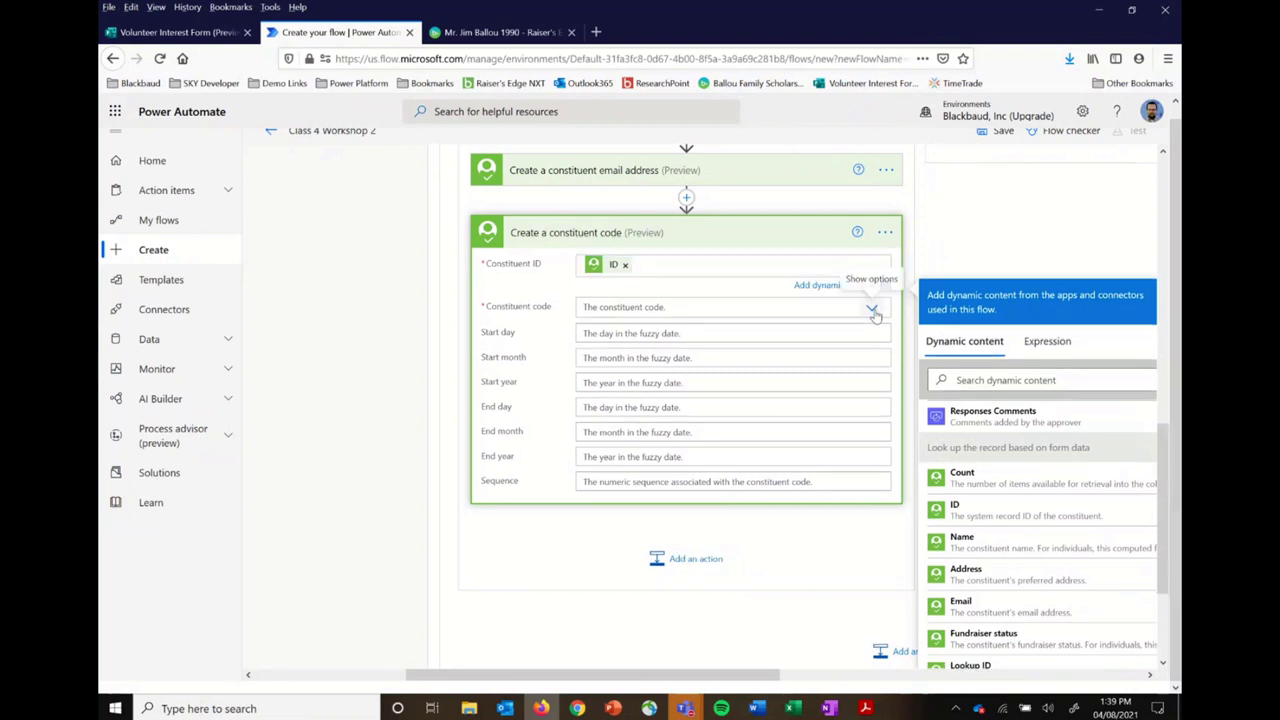
click(872, 309)
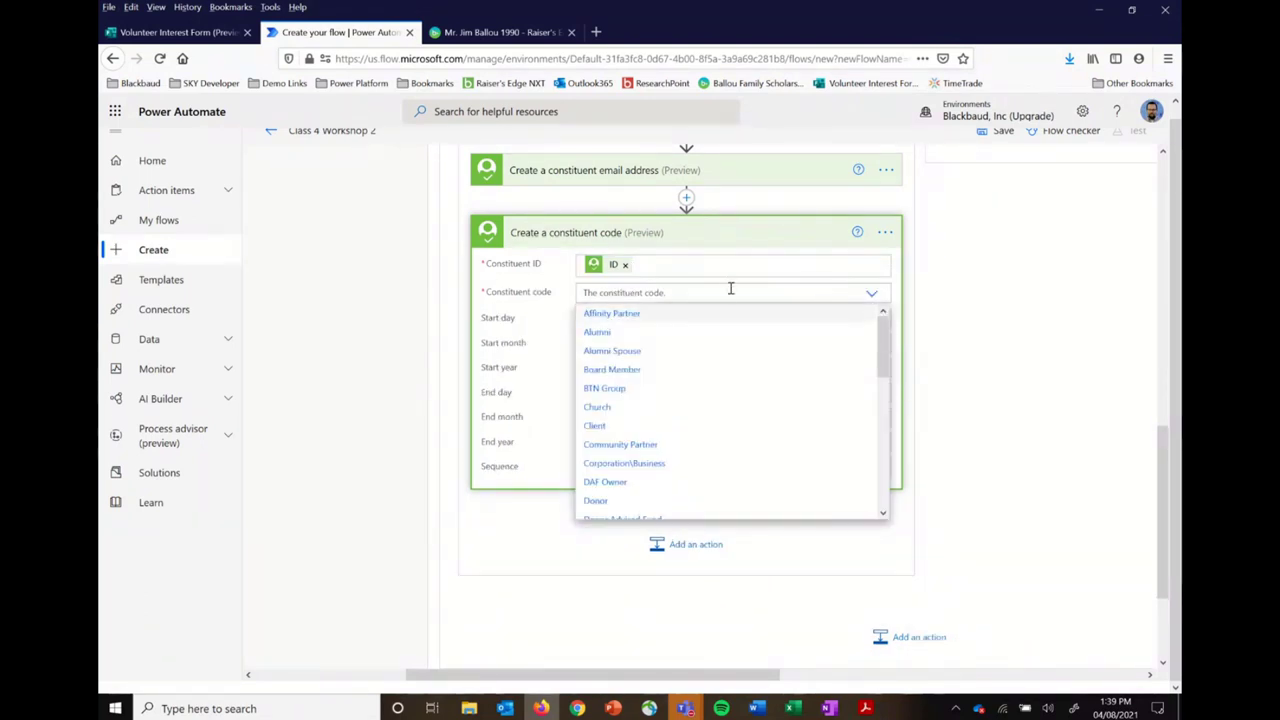
text(vol)
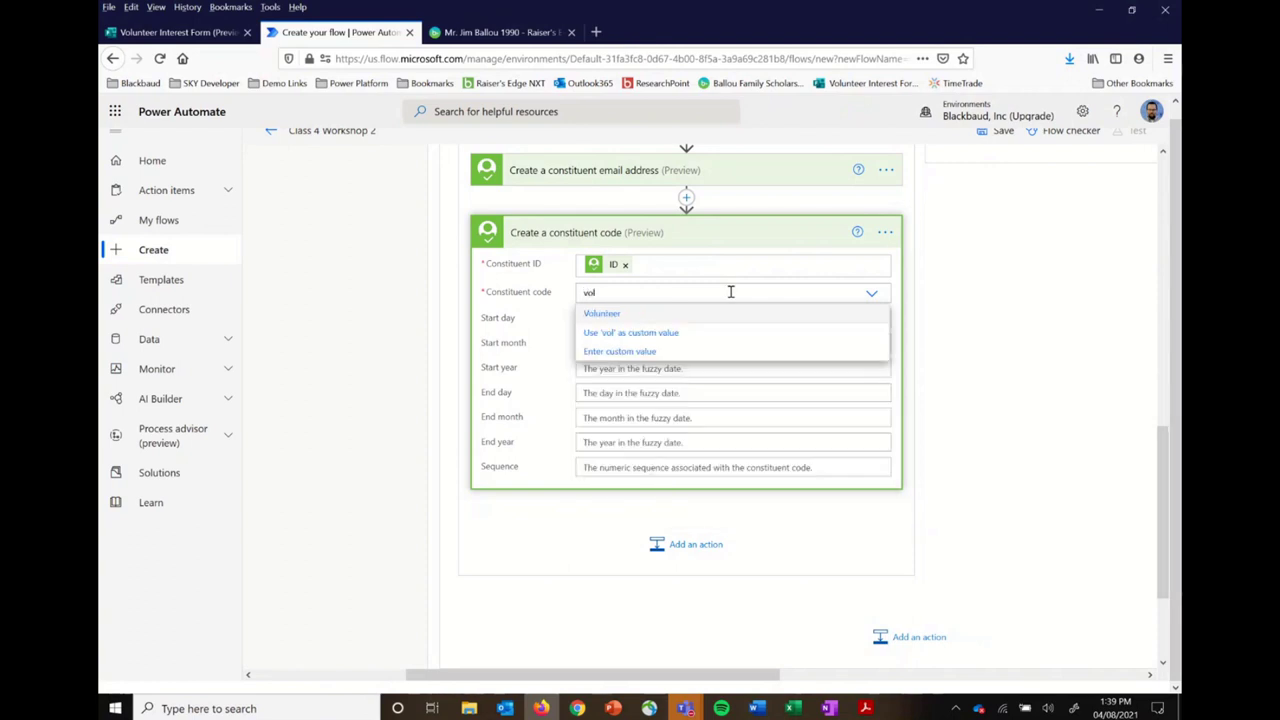
click(604, 314)
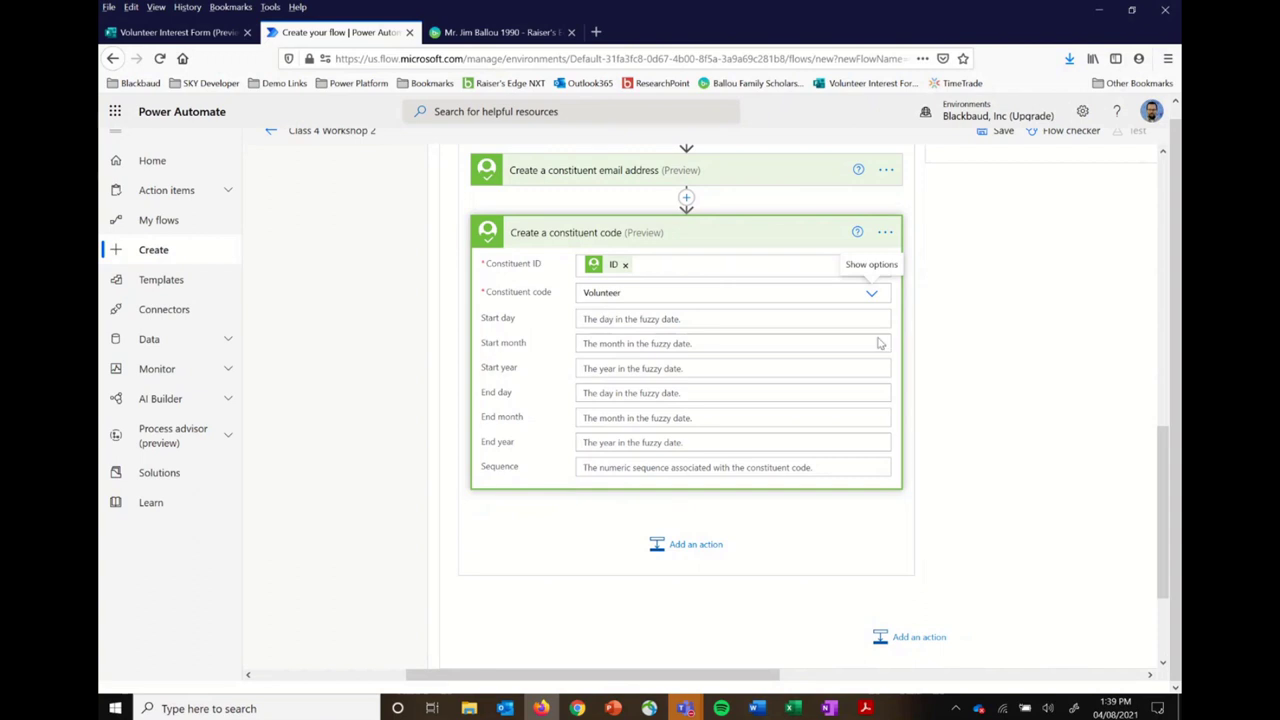
scroll(1006, 360, up, 4)
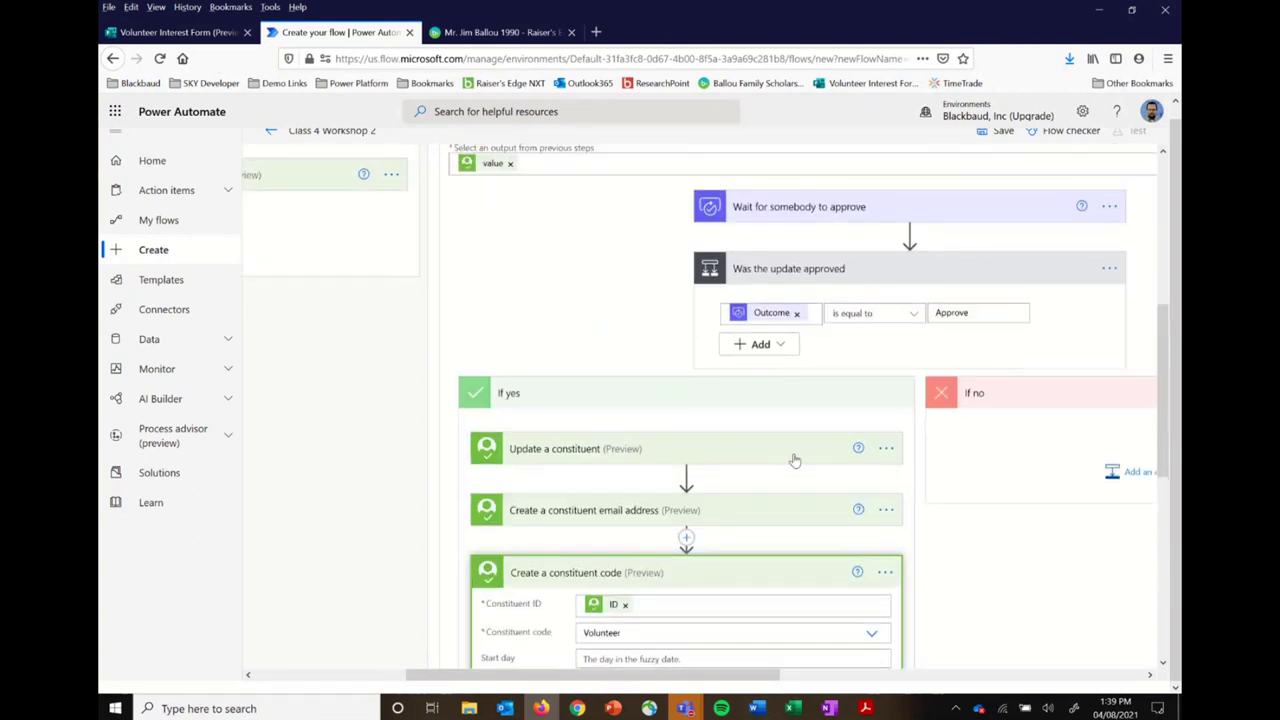
Step: Rename the update step to 'Update the matched constituent'
click(886, 449)
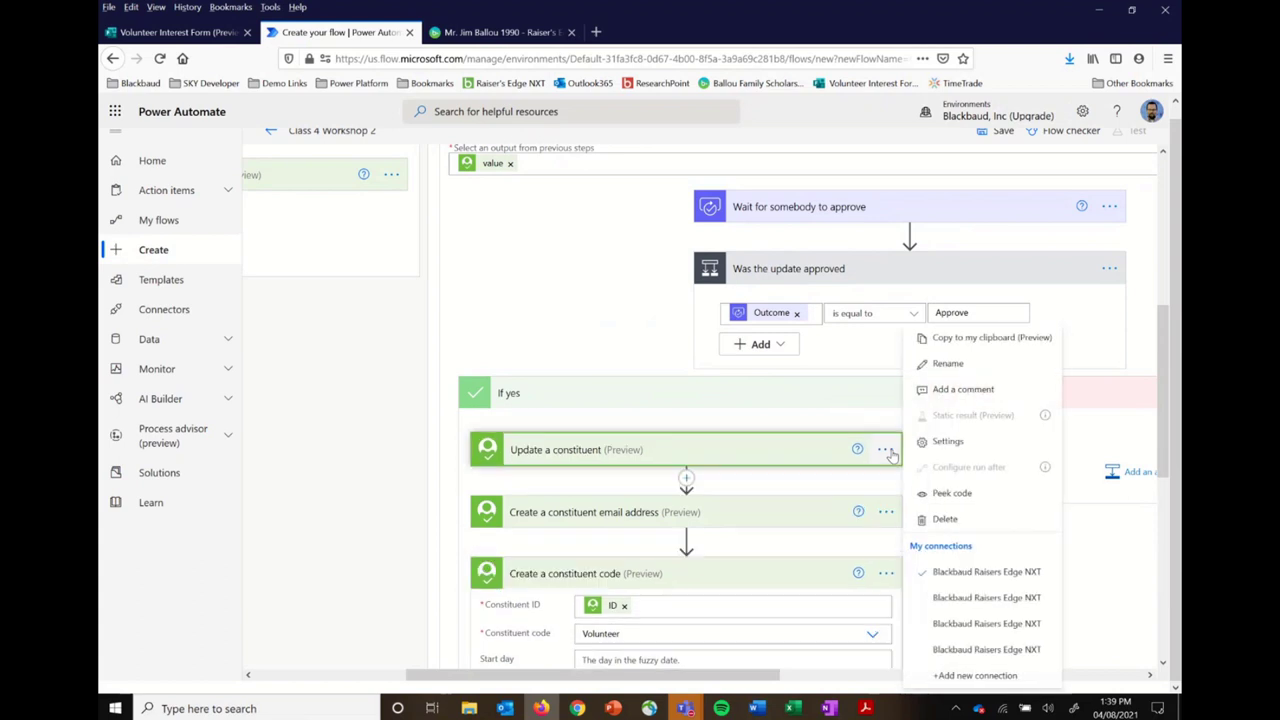
click(955, 367)
text(Update the )
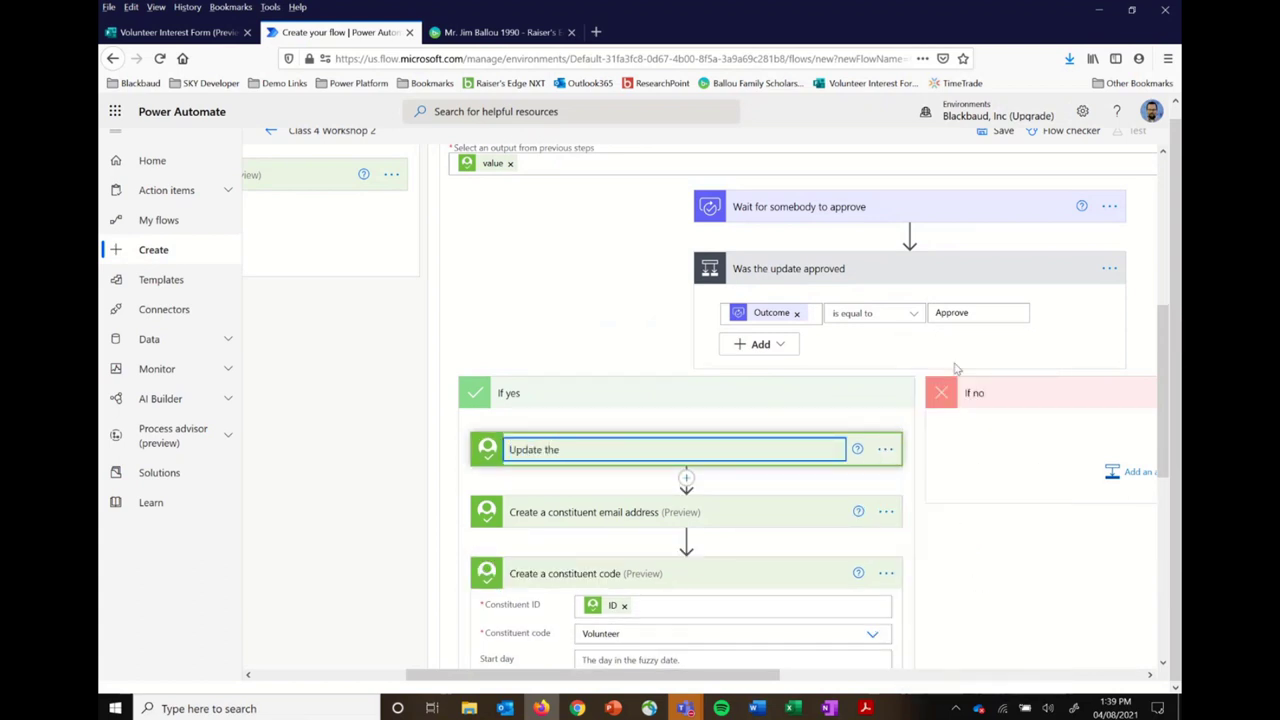
text(matched constituent)
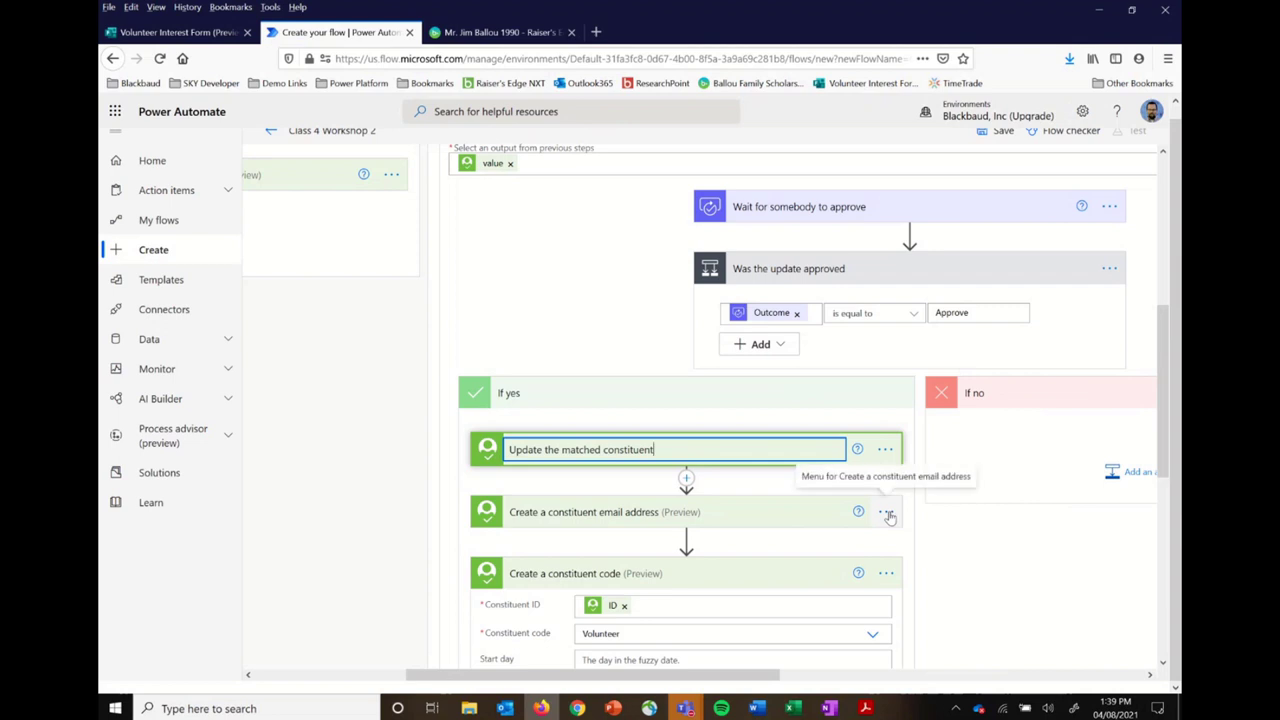
Step: Rename the email step to 'Add a new email address to the record', fixing typos
click(886, 512)
click(968, 371)
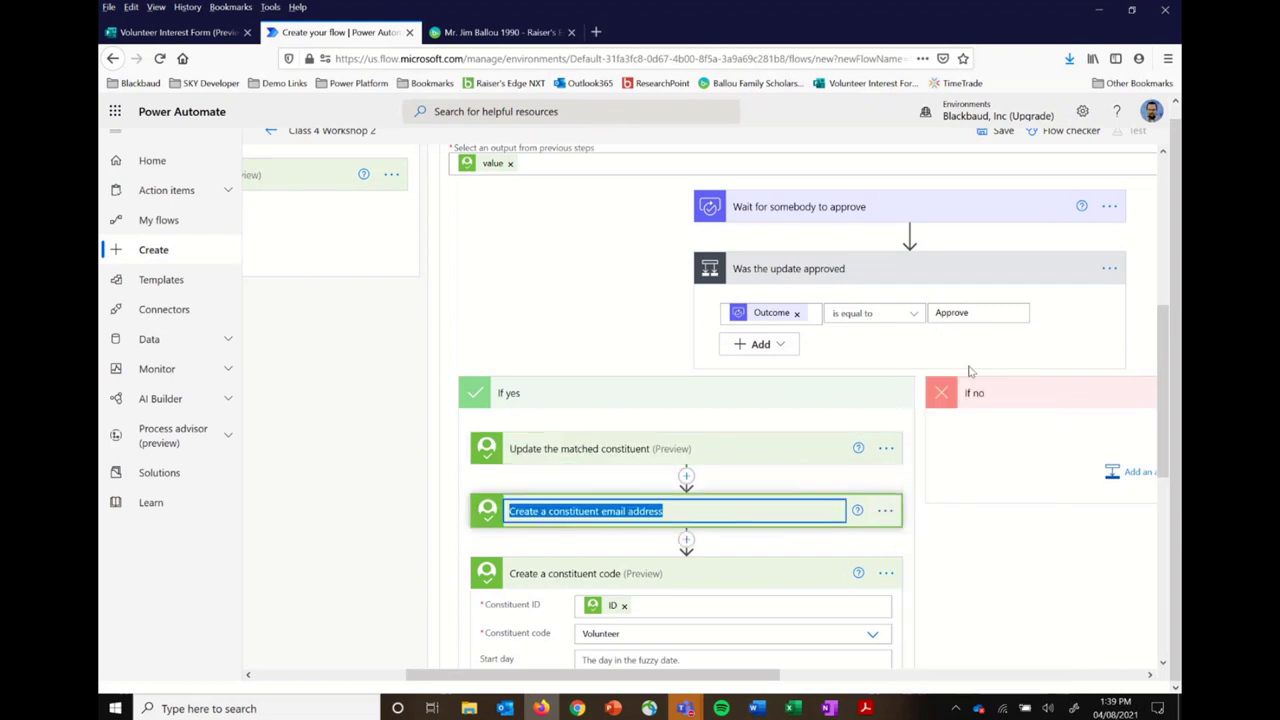
text(Rename)
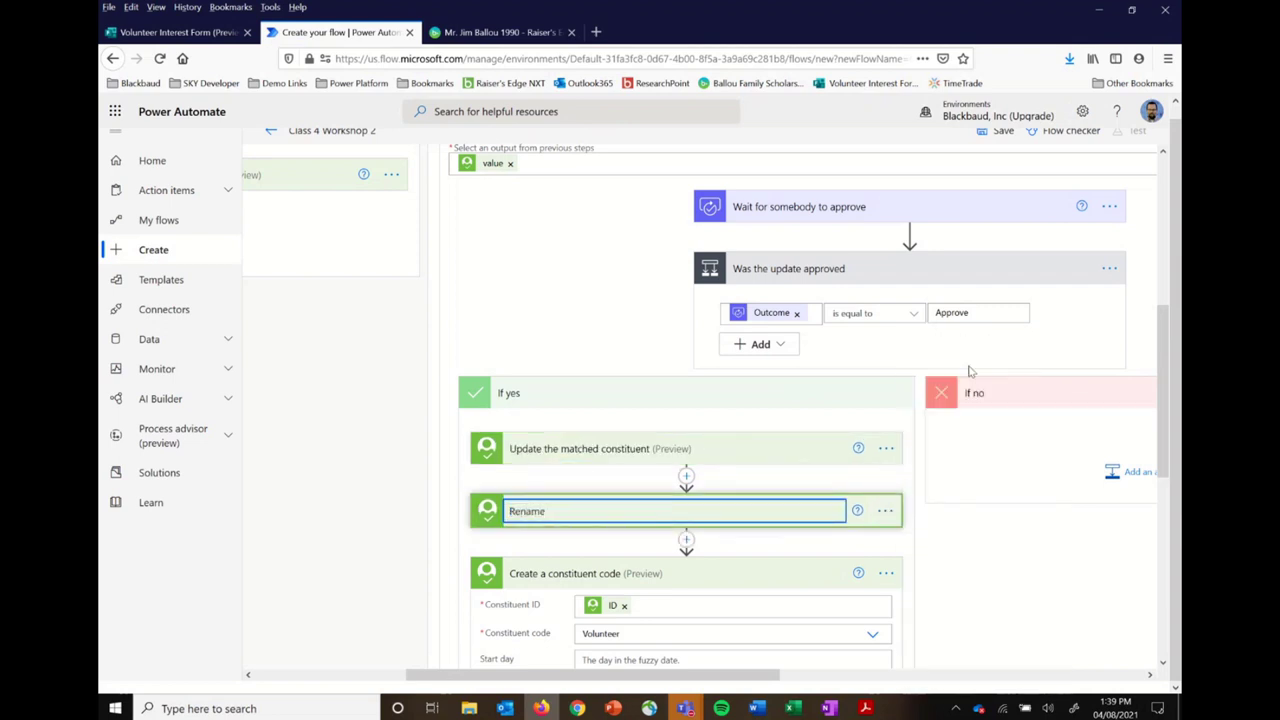
key(BackSpace)
key(BackSpace)
key(BackSpace)
key(BackSpace)
key(BackSpace)
key(BackSpace)
key(BackSpace)
text(Add a new emaila ddress to the record)
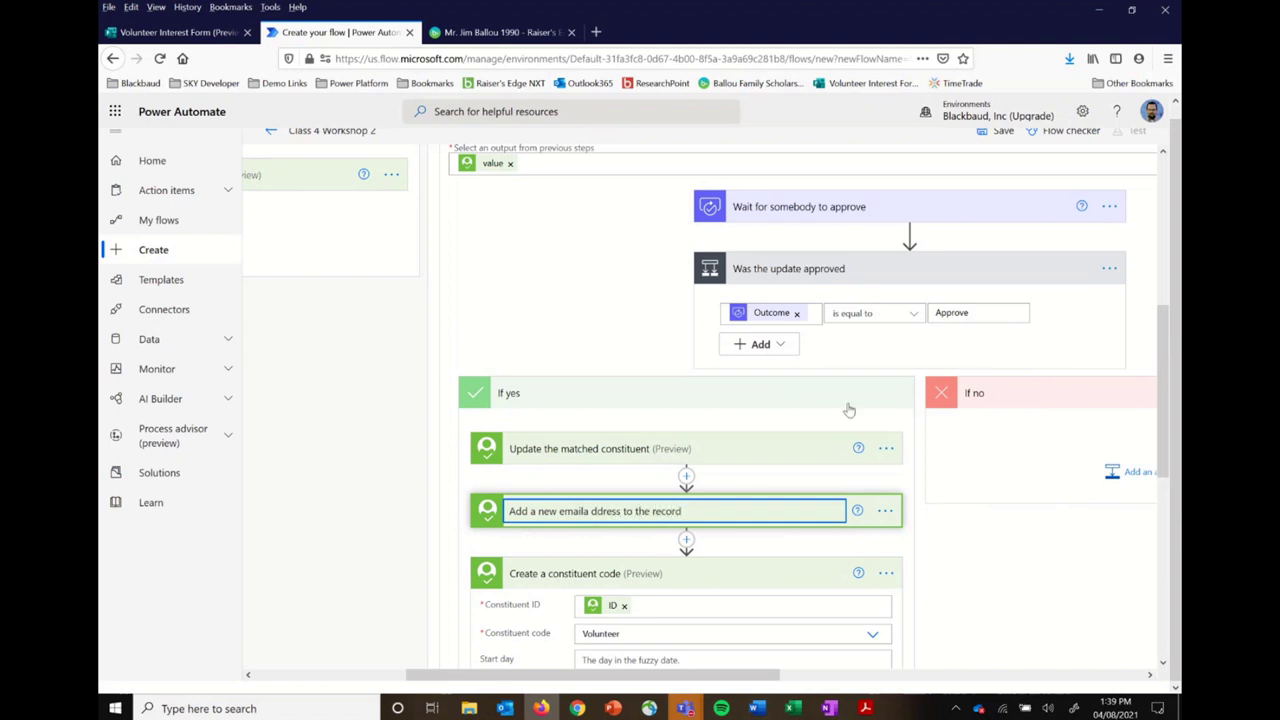
click(592, 511)
key(BackSpace)
Step: Commit the step title 'Add a new email address to the record' after checking the ID token
scroll(935, 548, down, 2)
scroll(935, 548, down, 2)
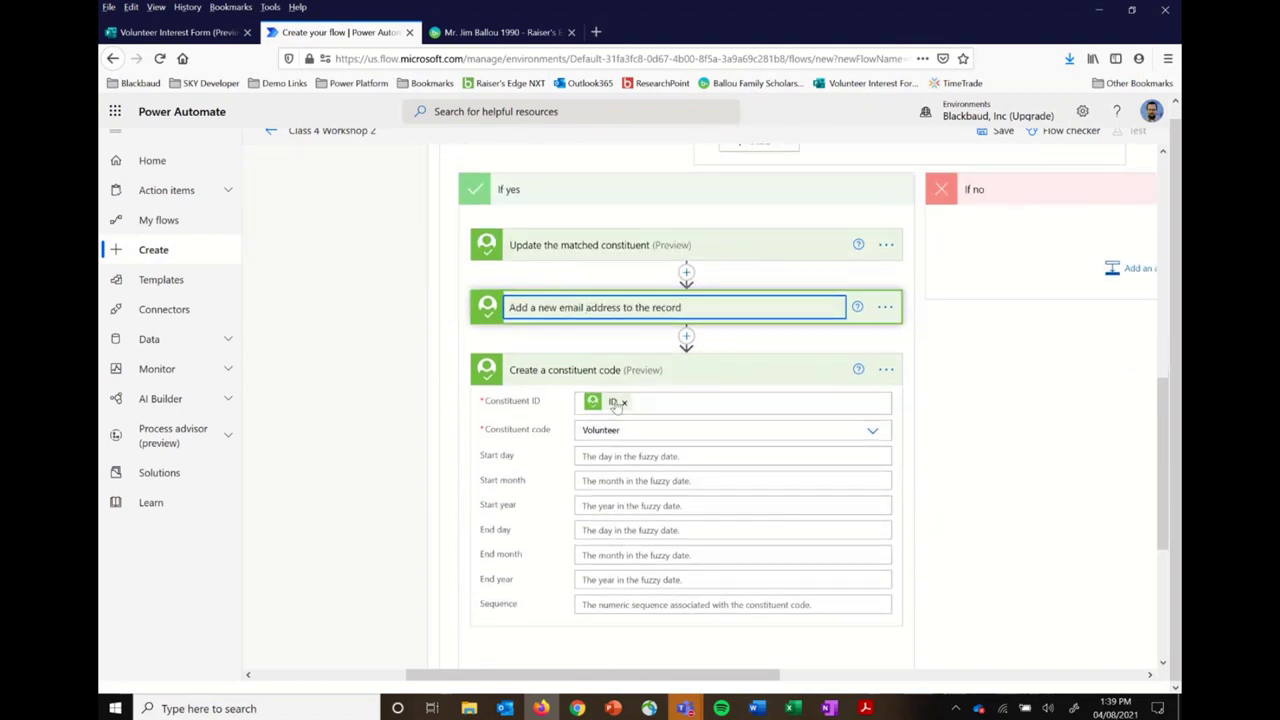
mouse_move(617, 406)
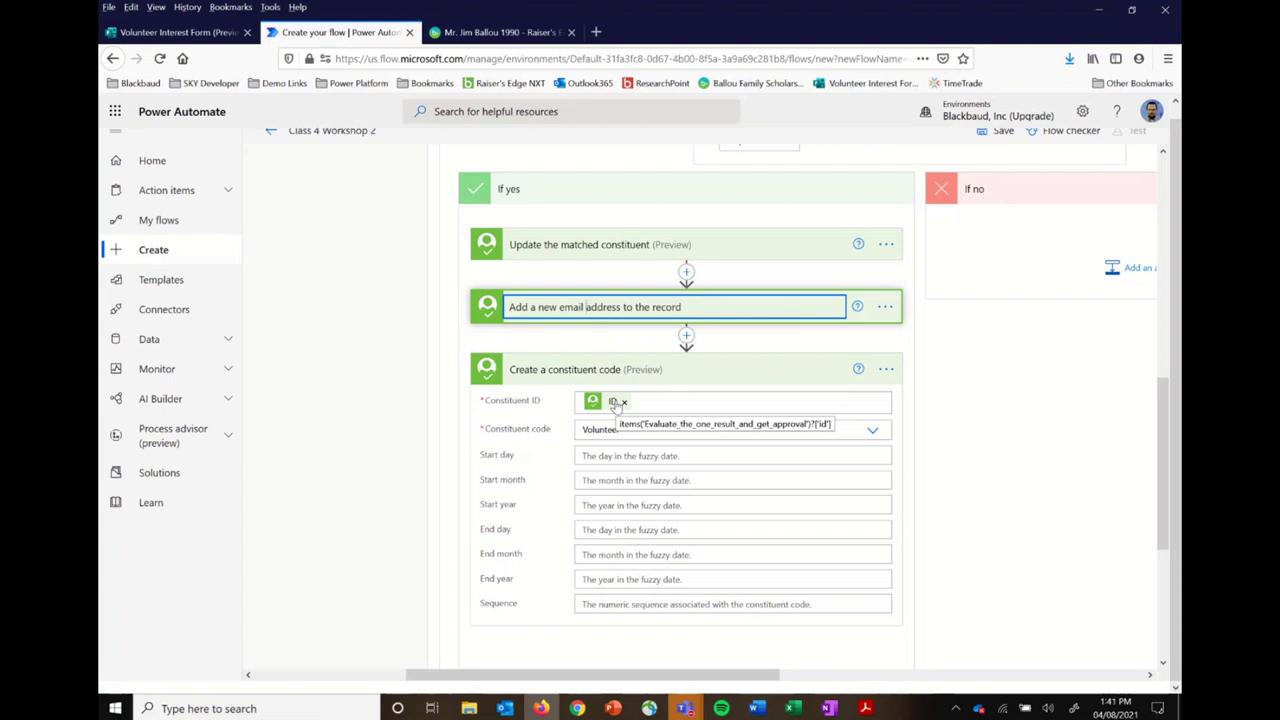
click(993, 426)
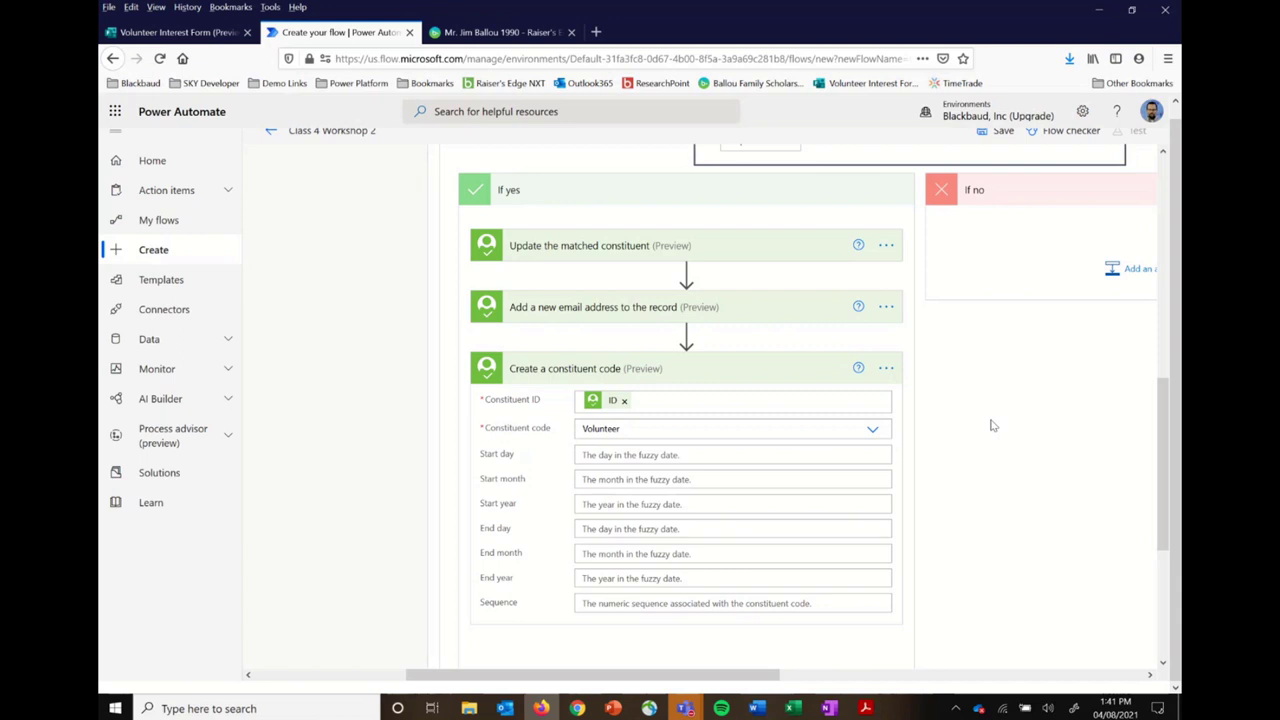
scroll(992, 425, up, 5)
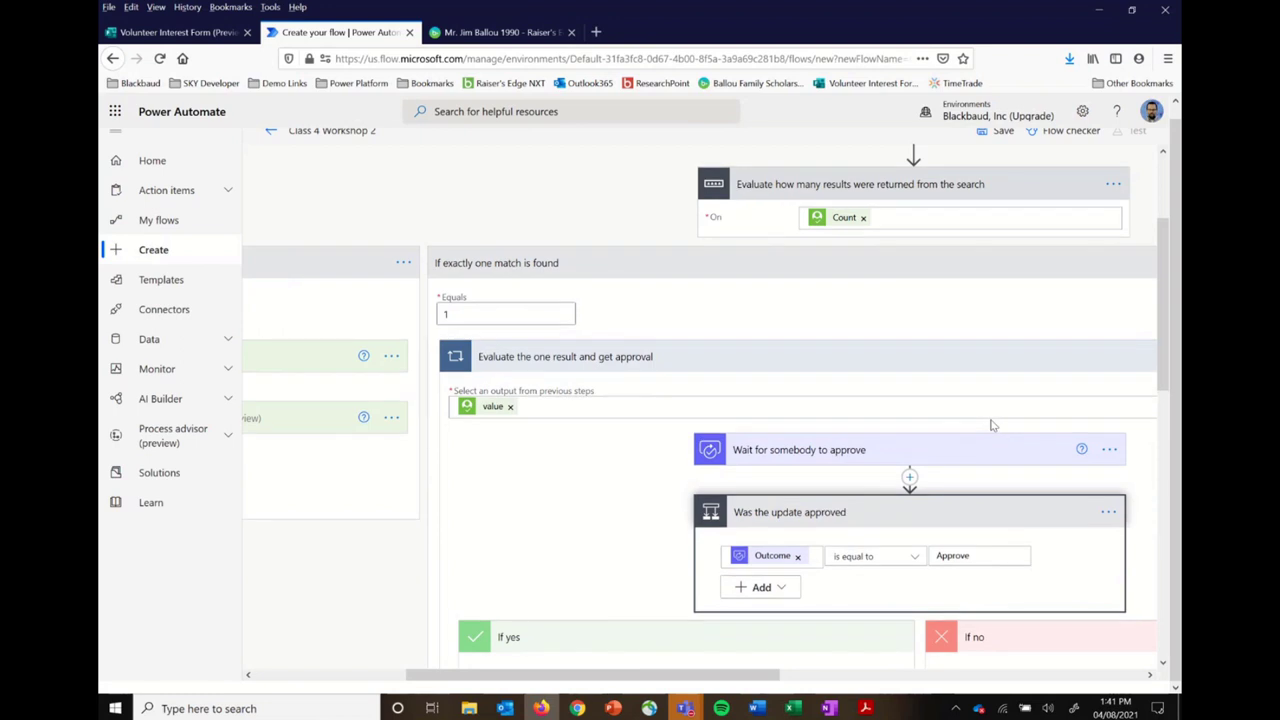
scroll(992, 425, right, 5)
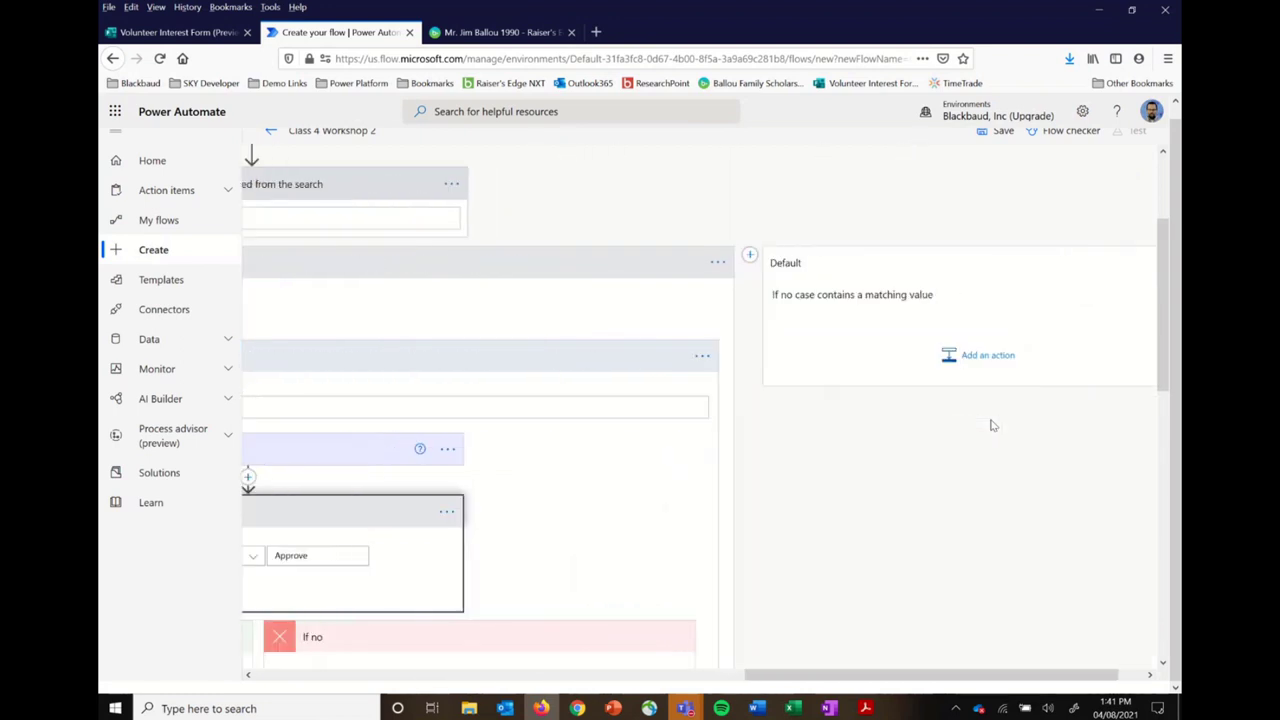
scroll(992, 425, right, 1)
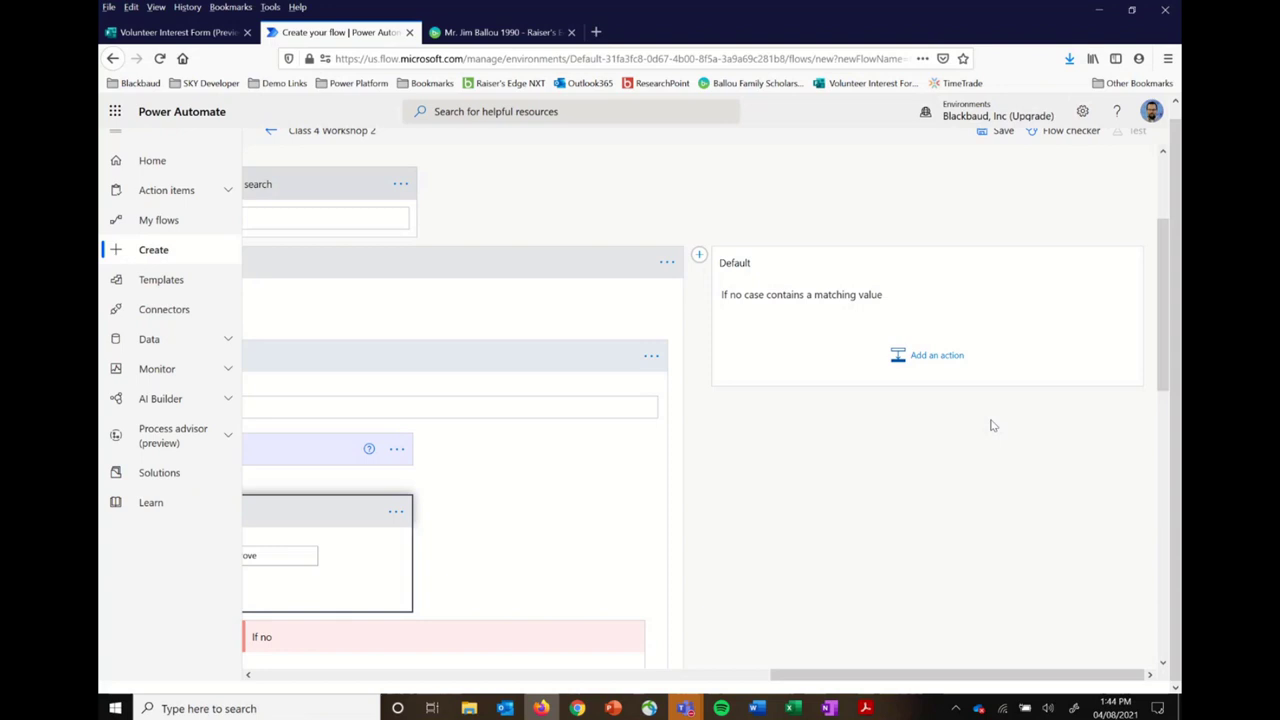
scroll(991, 426, up, 3)
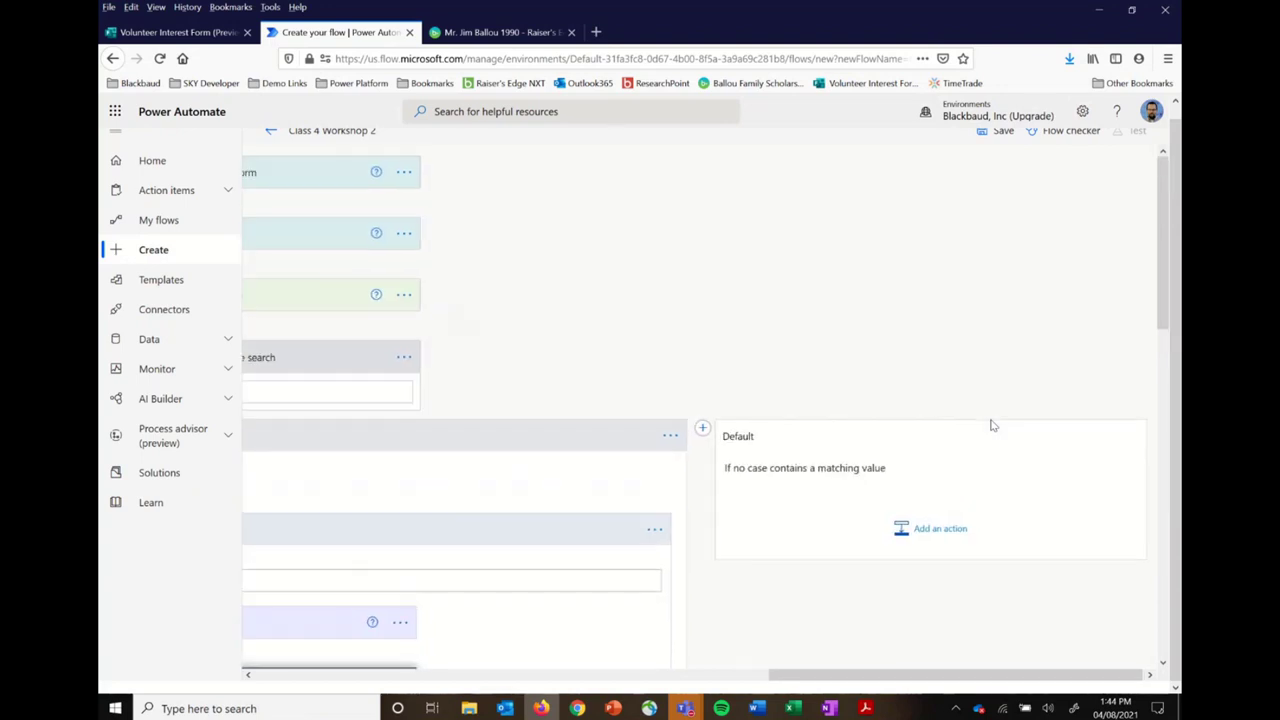
scroll(991, 426, left, 3)
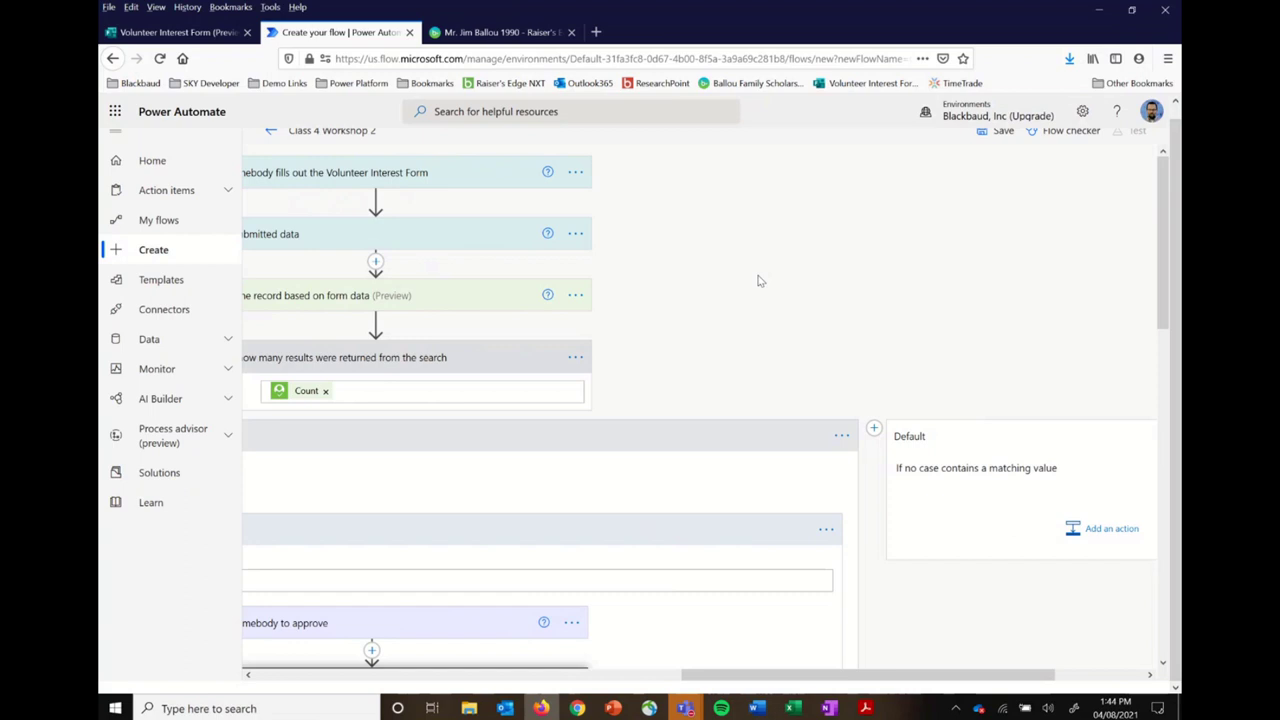
scroll(758, 281, left, 4)
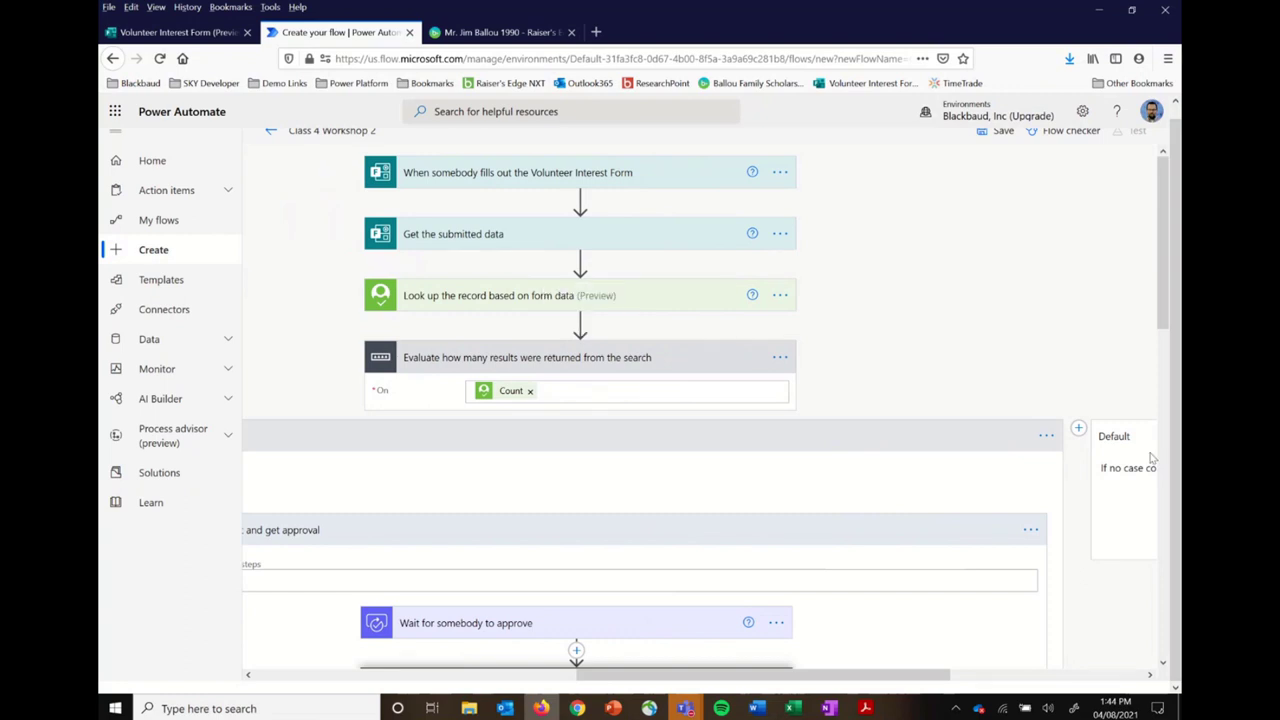
scroll(1103, 484, right, 7)
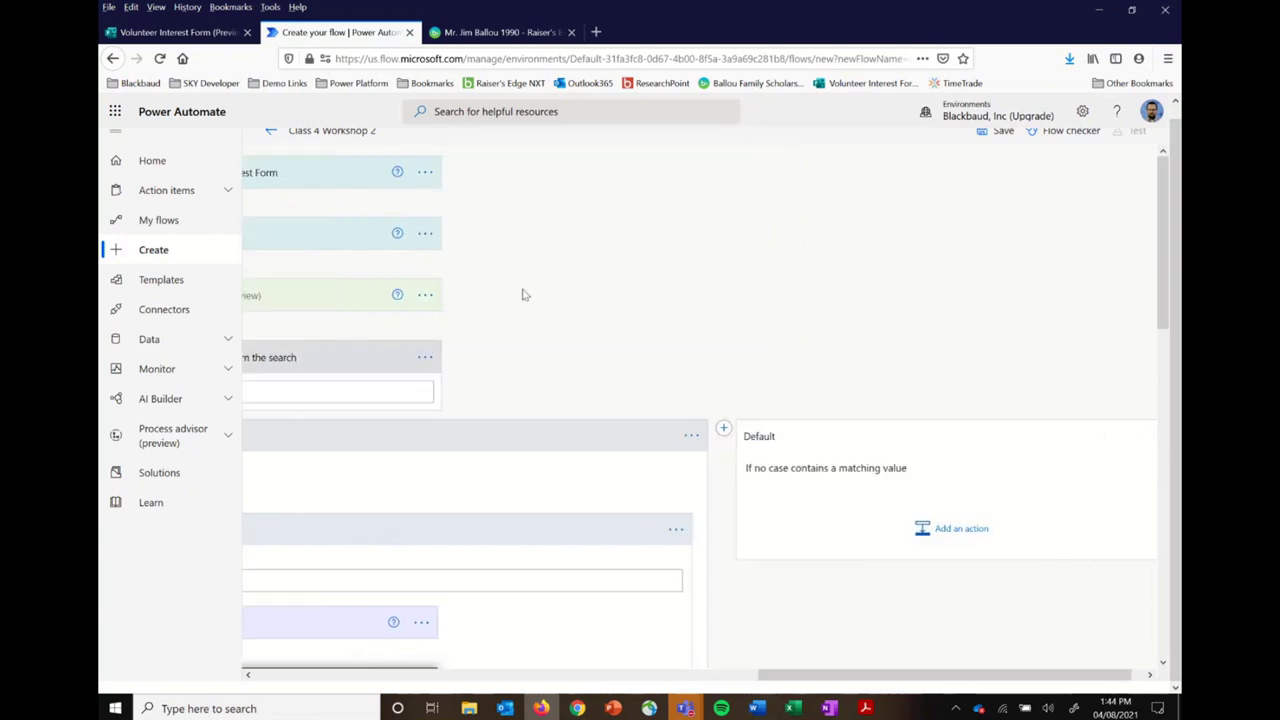
Step: Insert a new action after 'Look up the record' and list the Variable connector's actions
scroll(523, 291, left, 5)
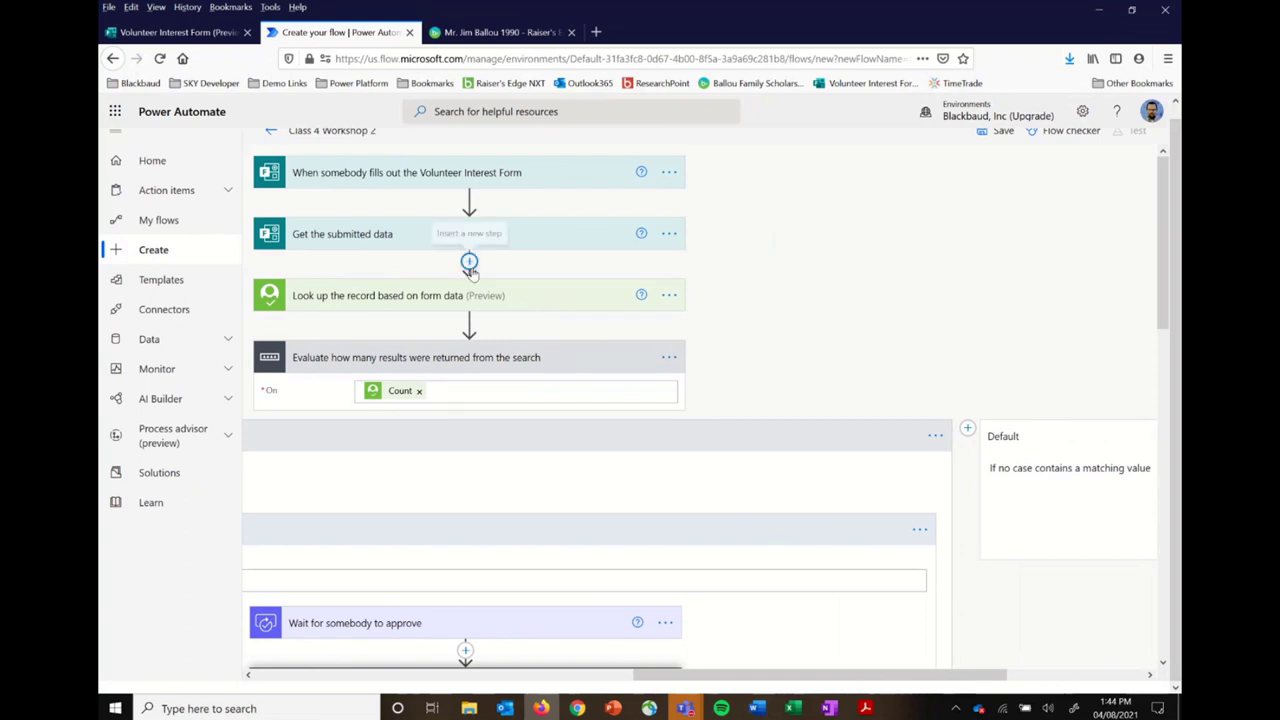
mouse_move(469, 328)
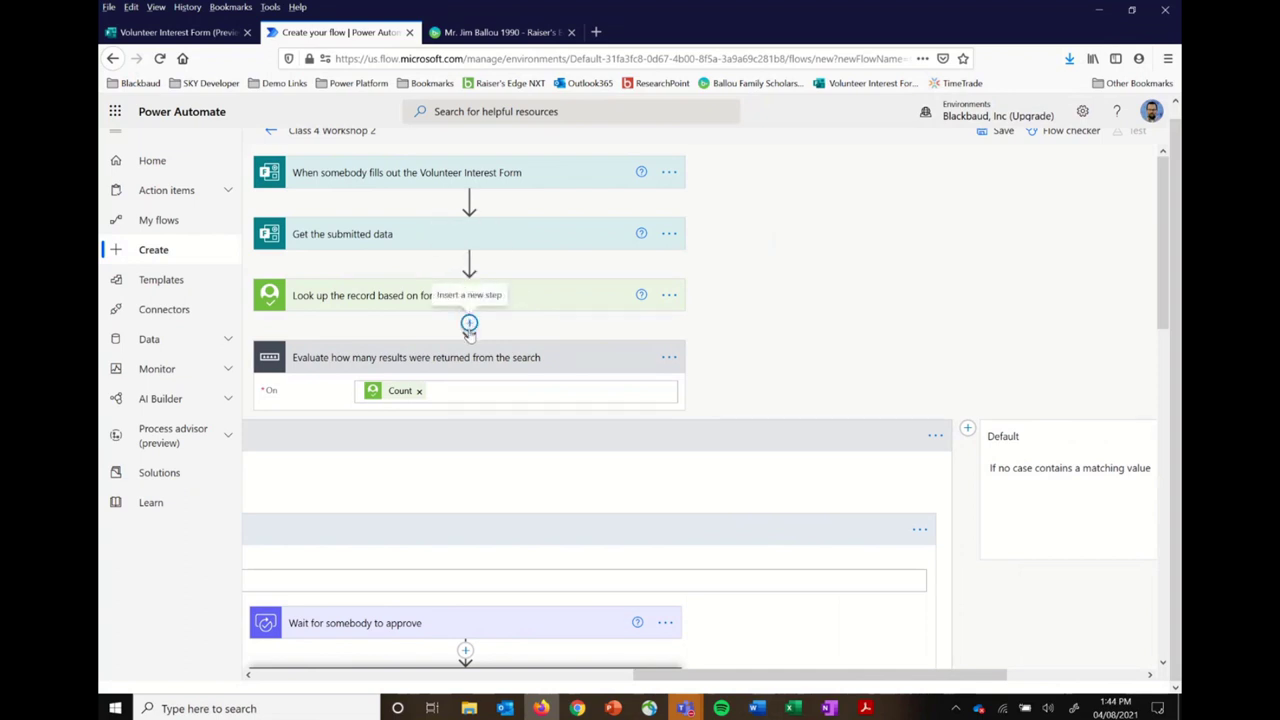
mouse_move(469, 201)
click(469, 325)
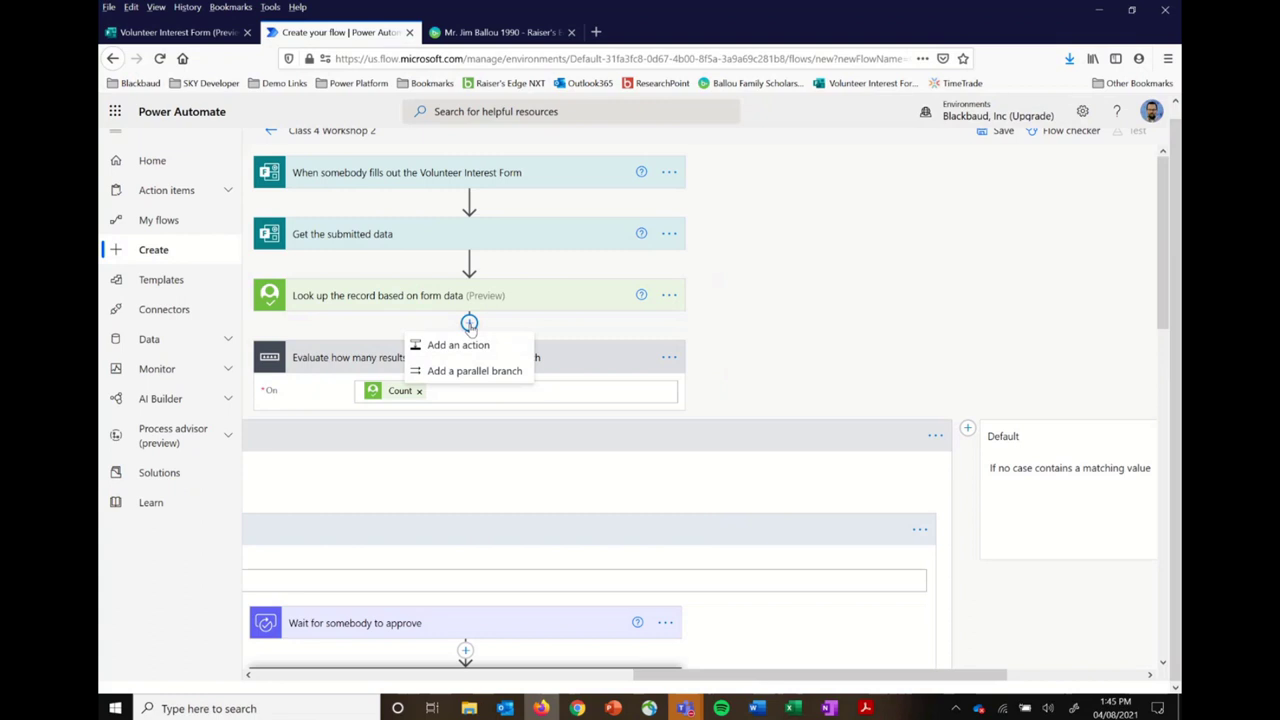
click(465, 347)
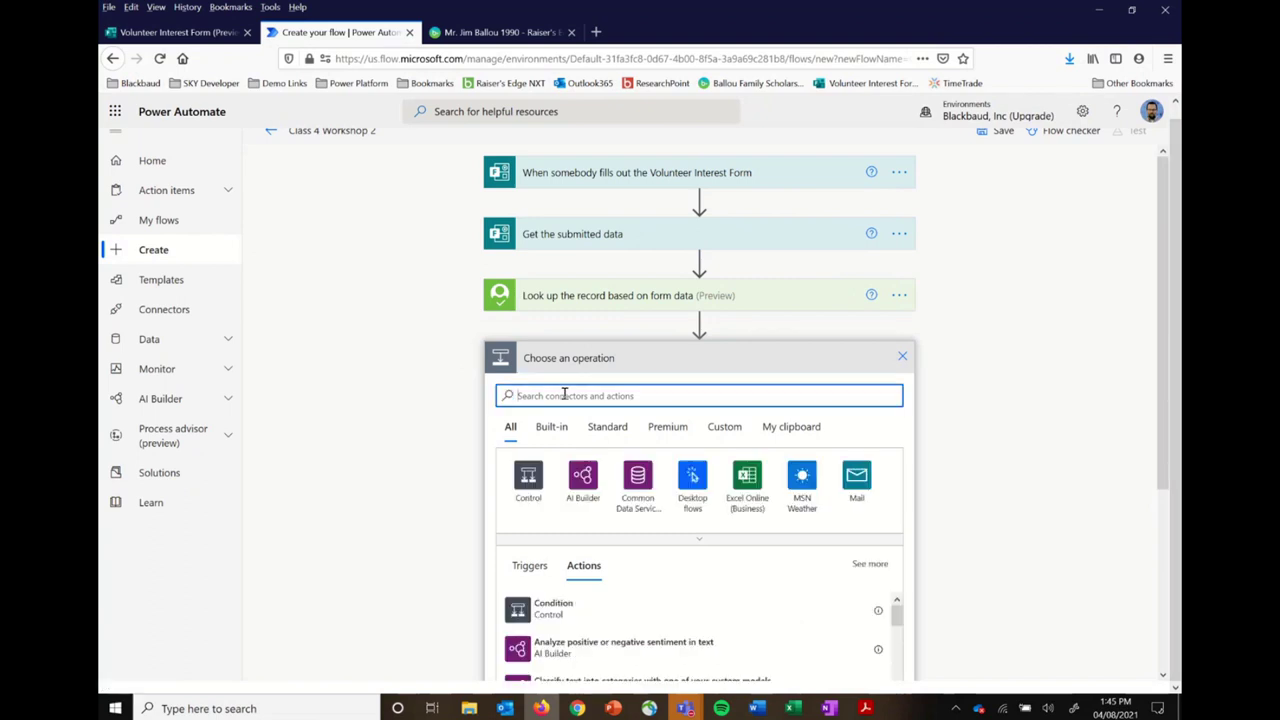
text(var)
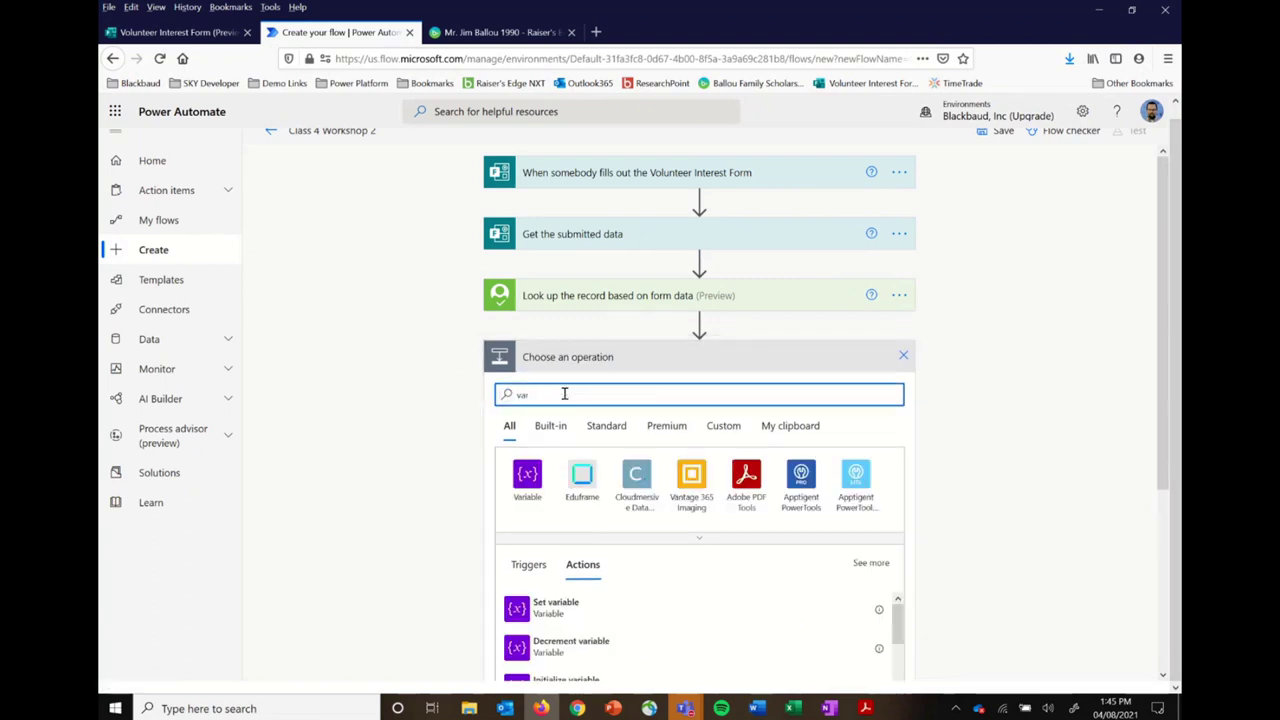
click(530, 478)
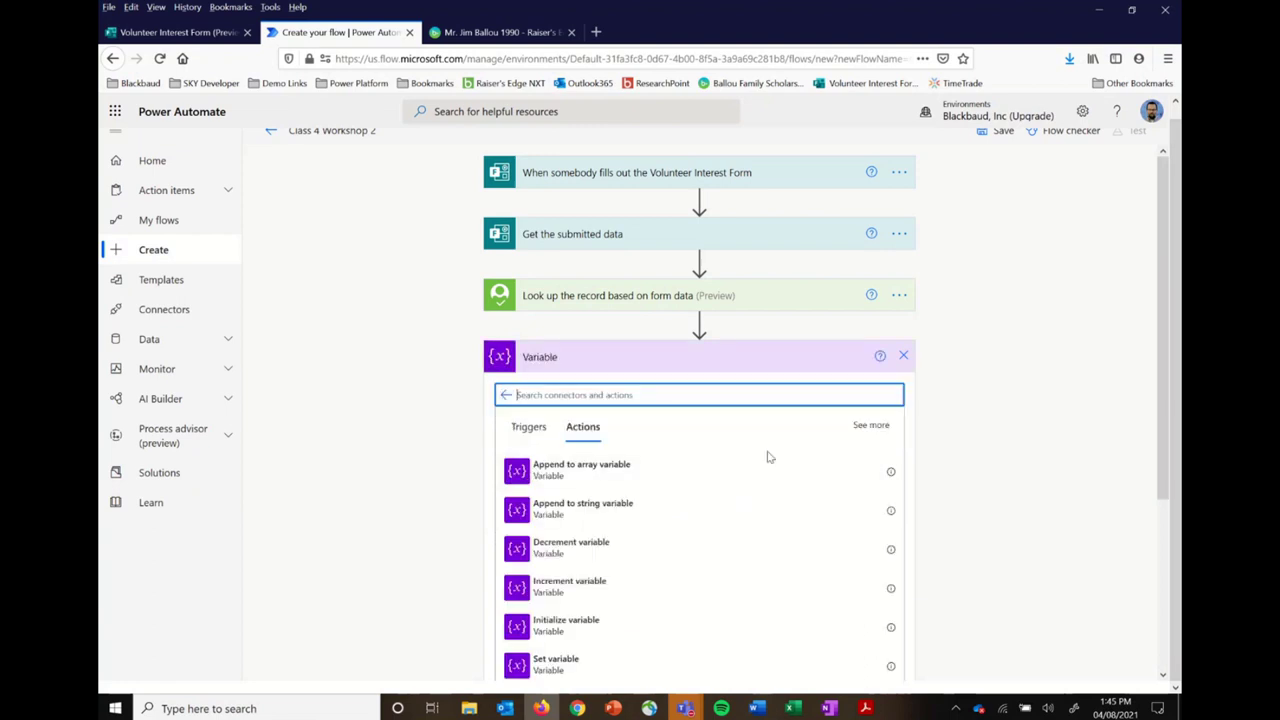
scroll(745, 527, down, 2)
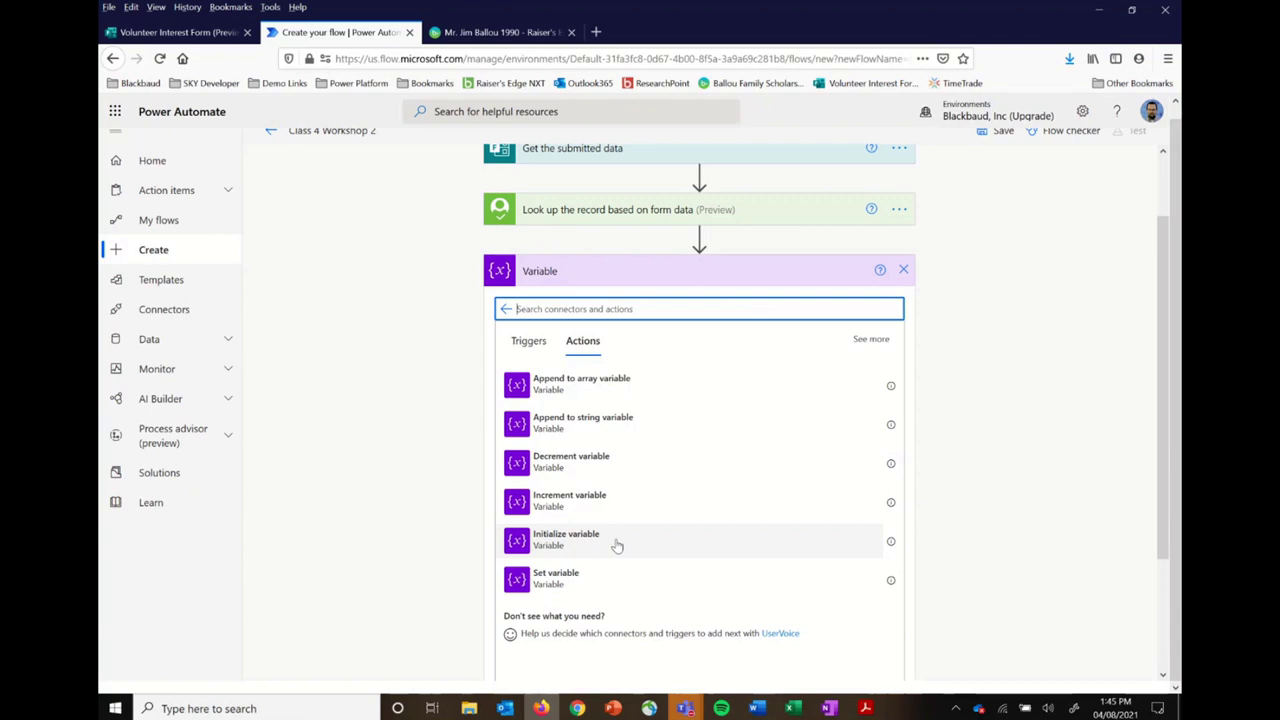
Step: Add an Initialize variable step named Matched Record ID
click(570, 545)
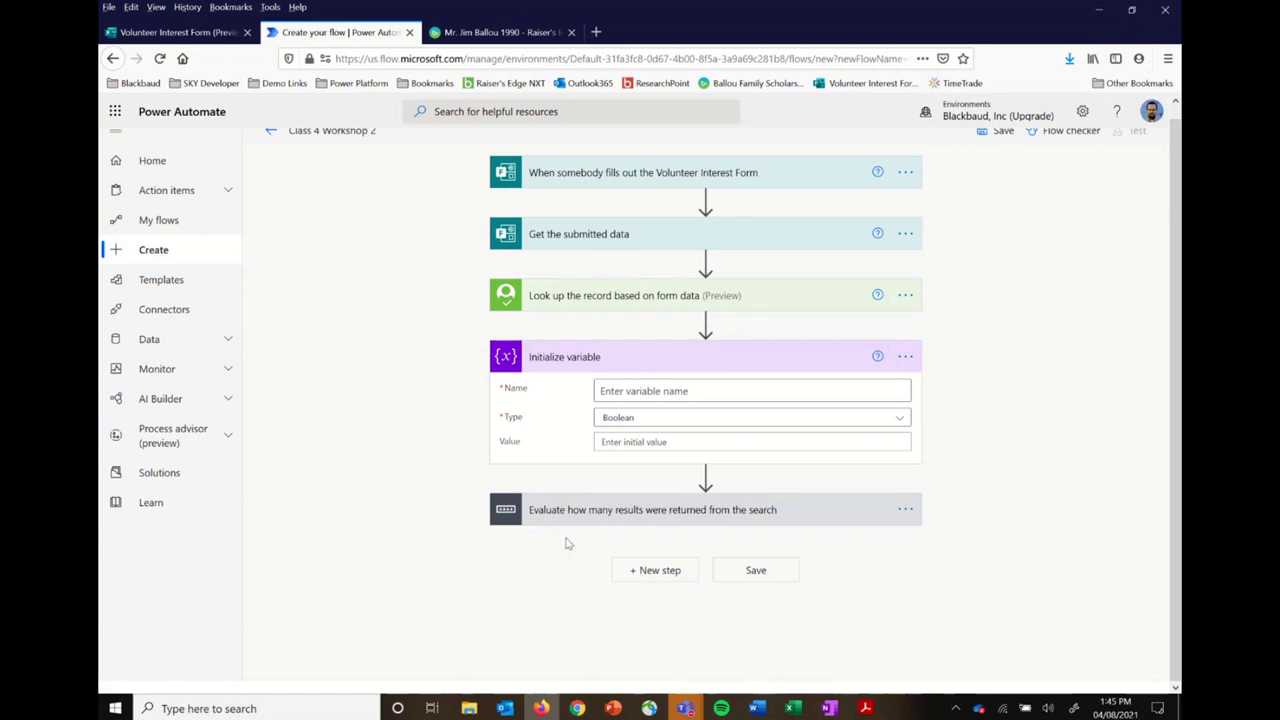
click(681, 392)
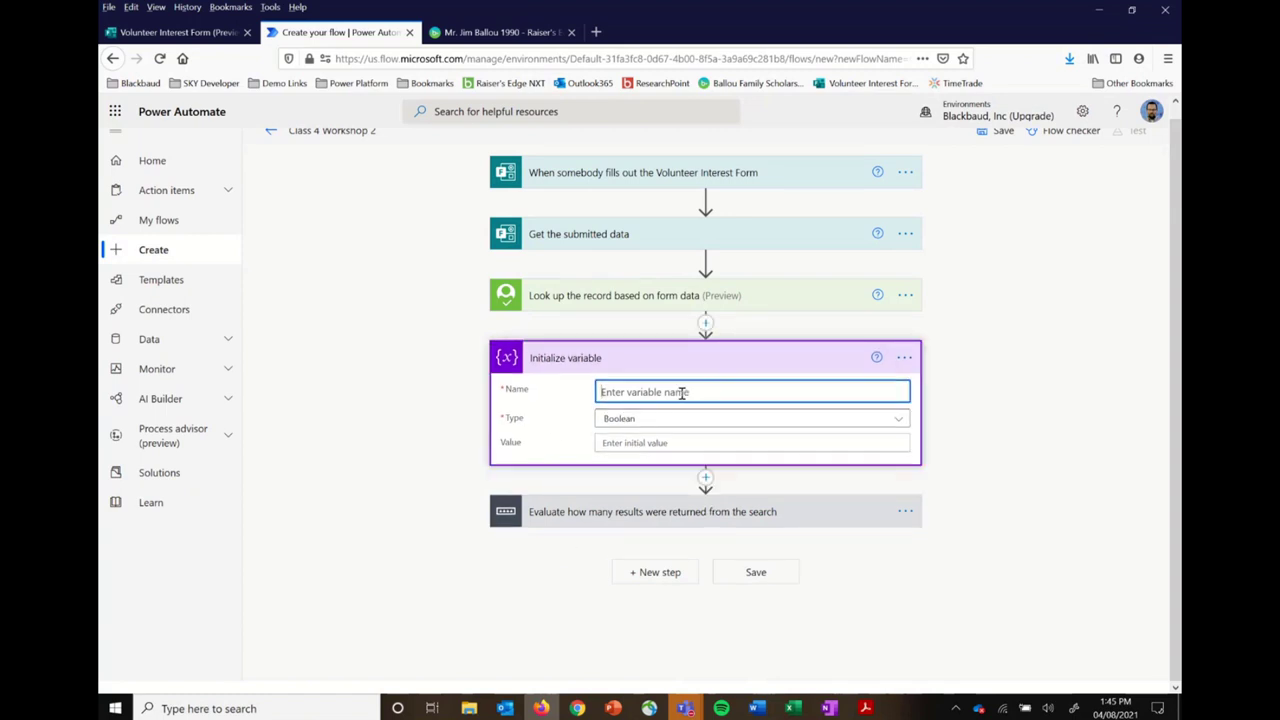
text(Matched Record ID)
Step: Retitle the variable step 'Create a Matched REcord ID variable'
click(905, 358)
click(966, 380)
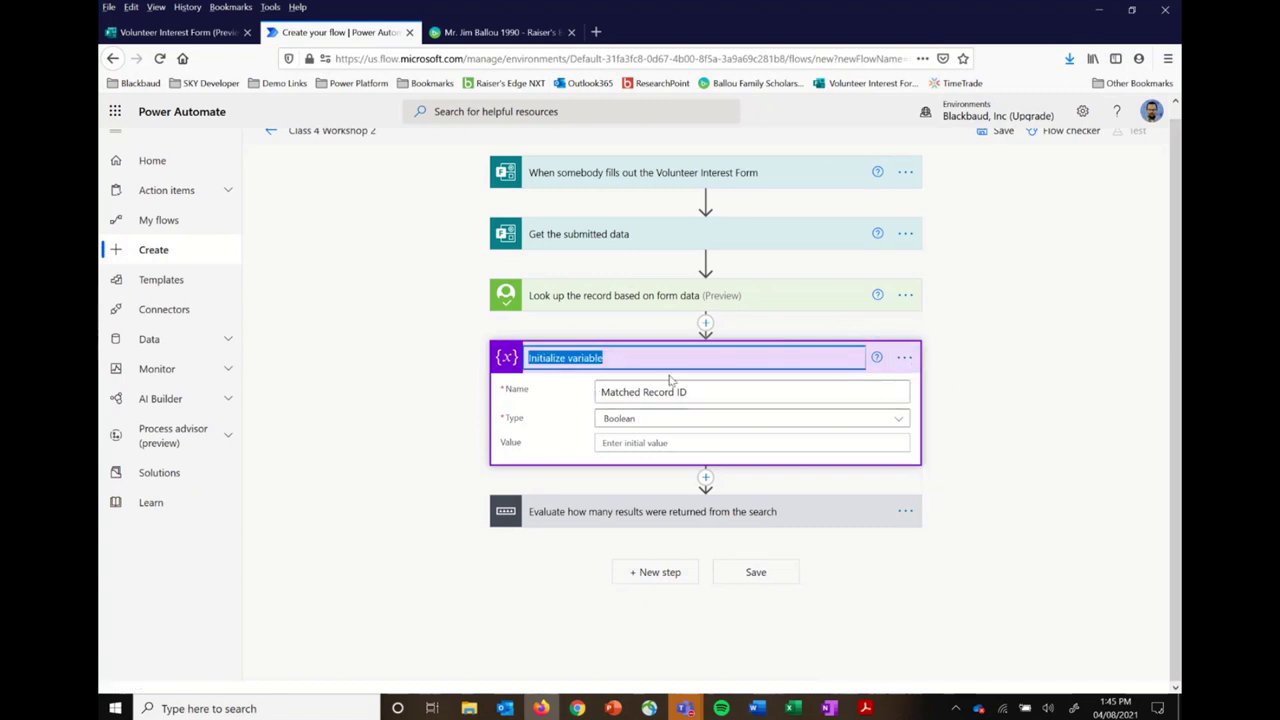
text(Set)
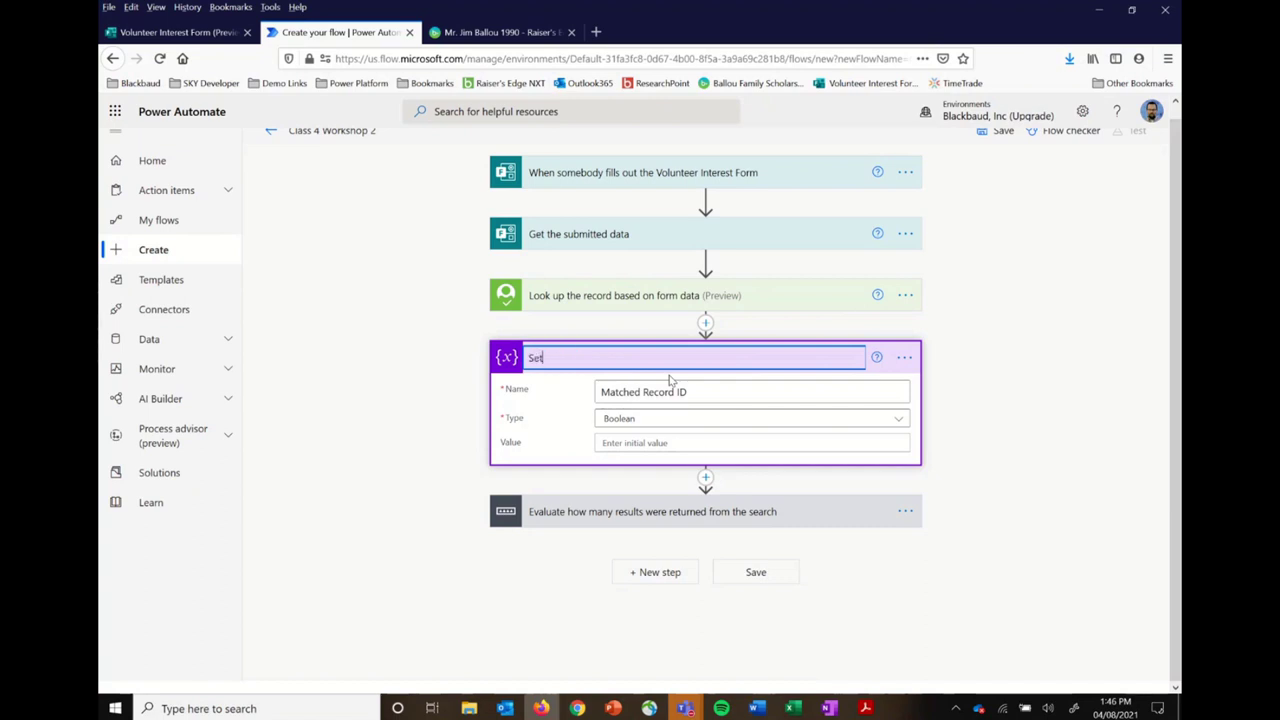
key(BackSpace)
key(BackSpace)
key(BackSpace)
text(Crfeate a Matched REcord ID variable)
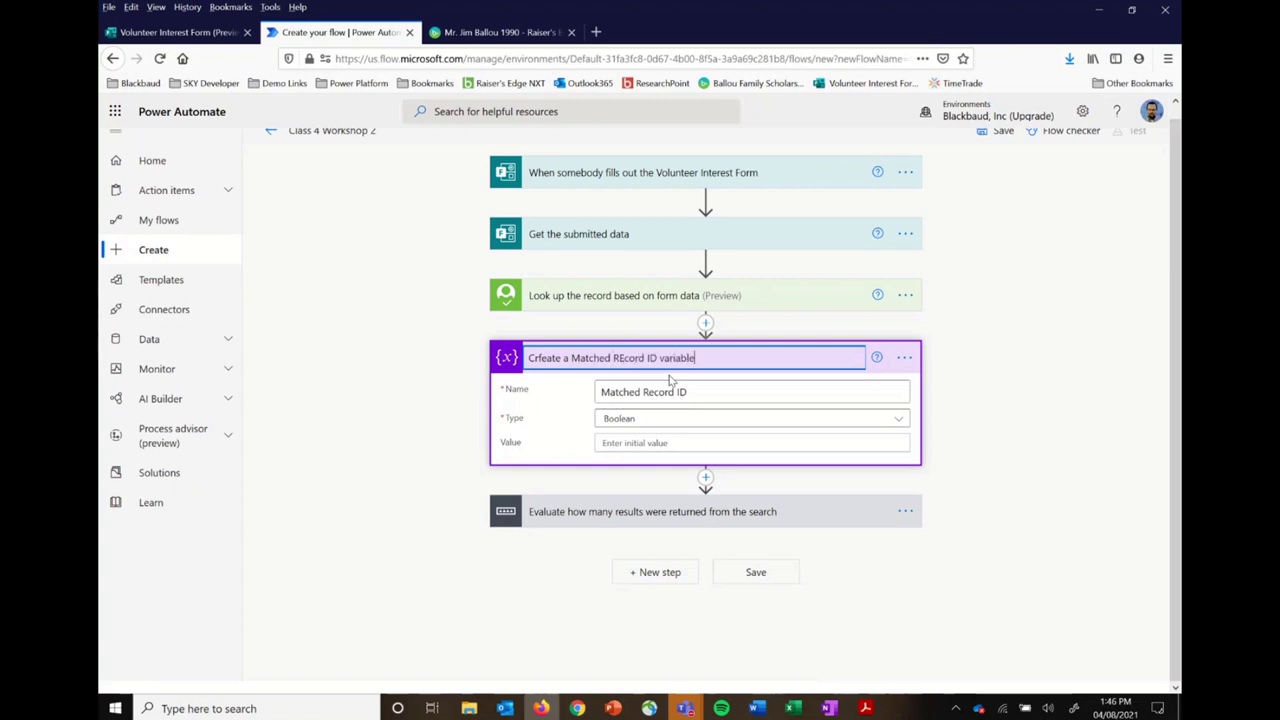
click(541, 358)
key(BackSpace)
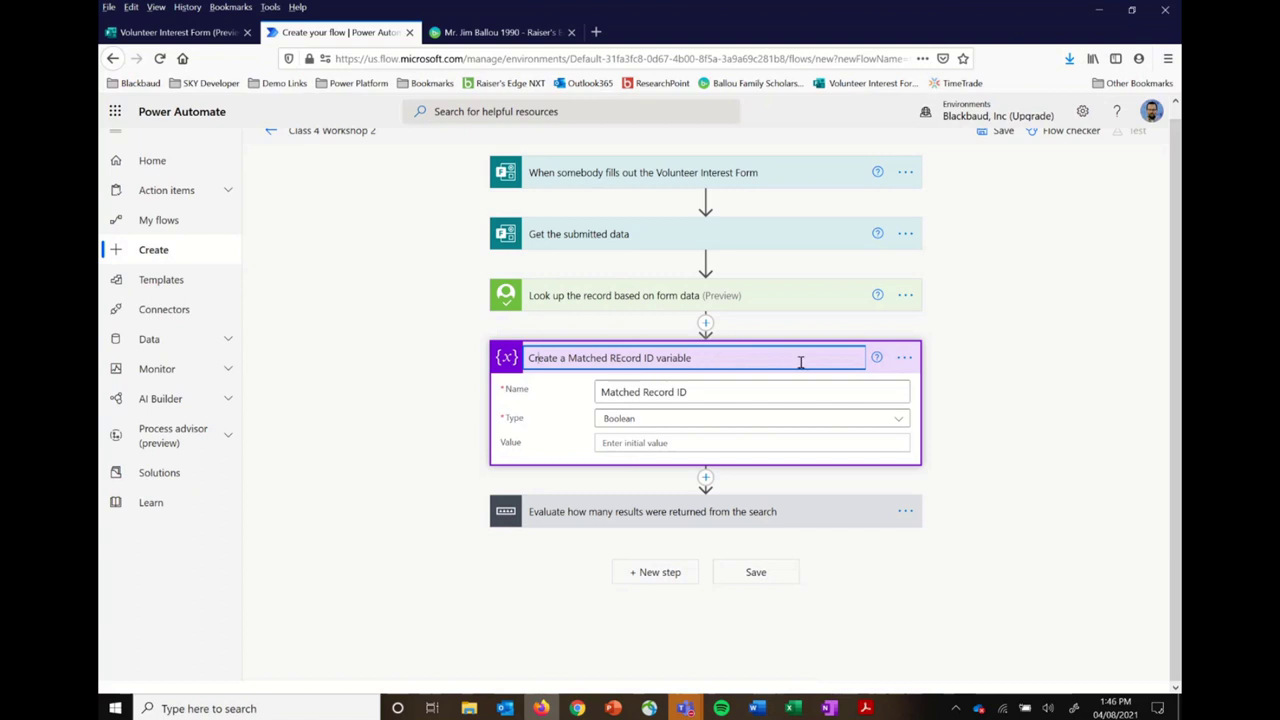
click(750, 420)
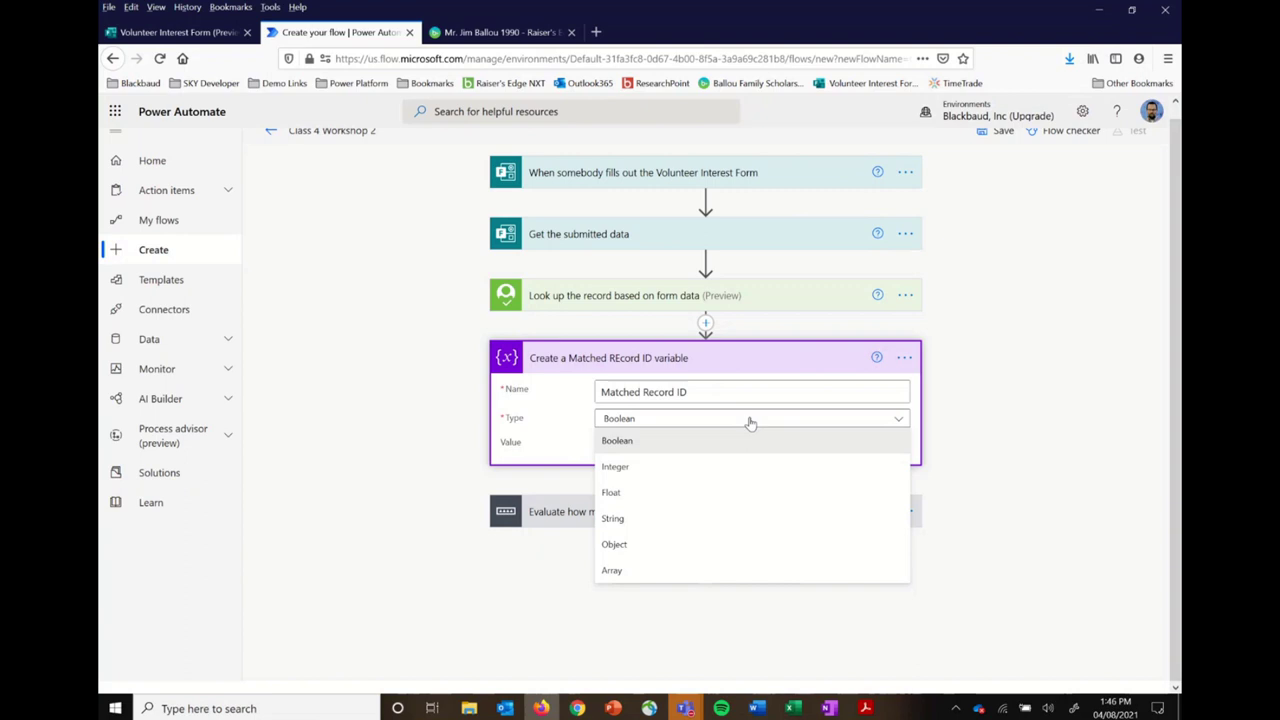
Step: Make Matched Record ID a String variable, then expand the 'Evaluate how many results were returned' switch
click(646, 521)
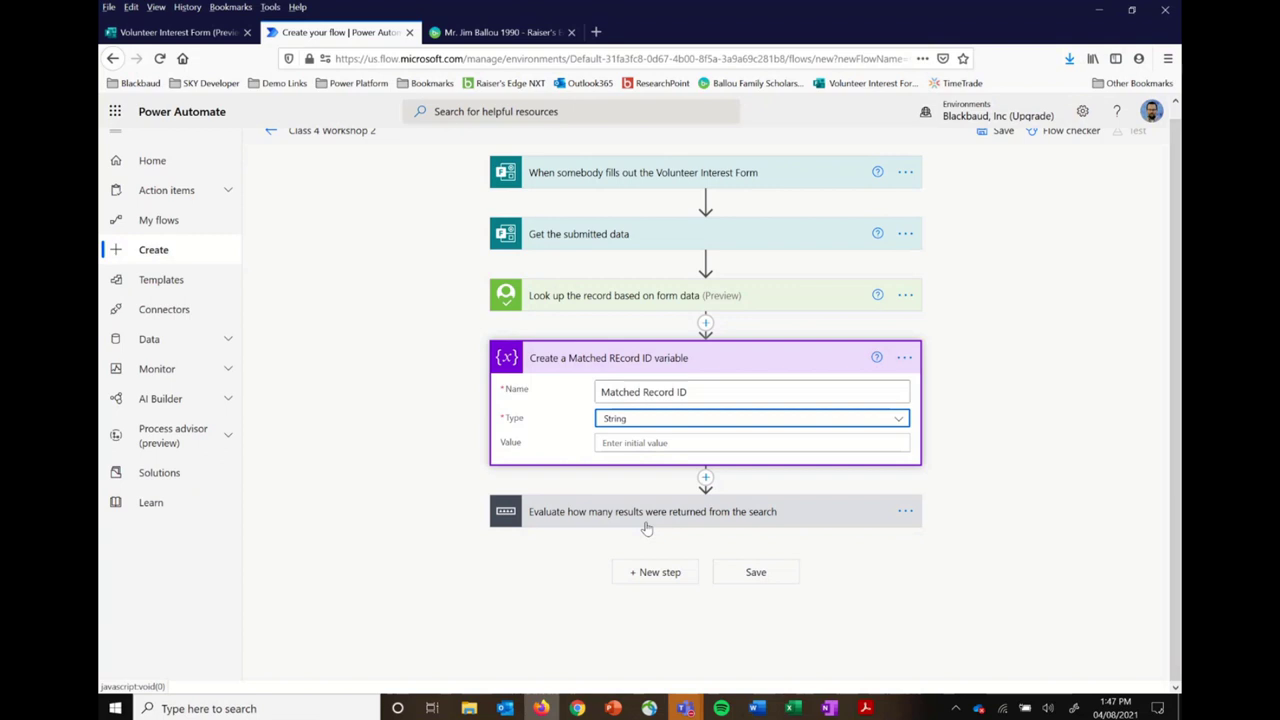
click(1010, 488)
click(850, 511)
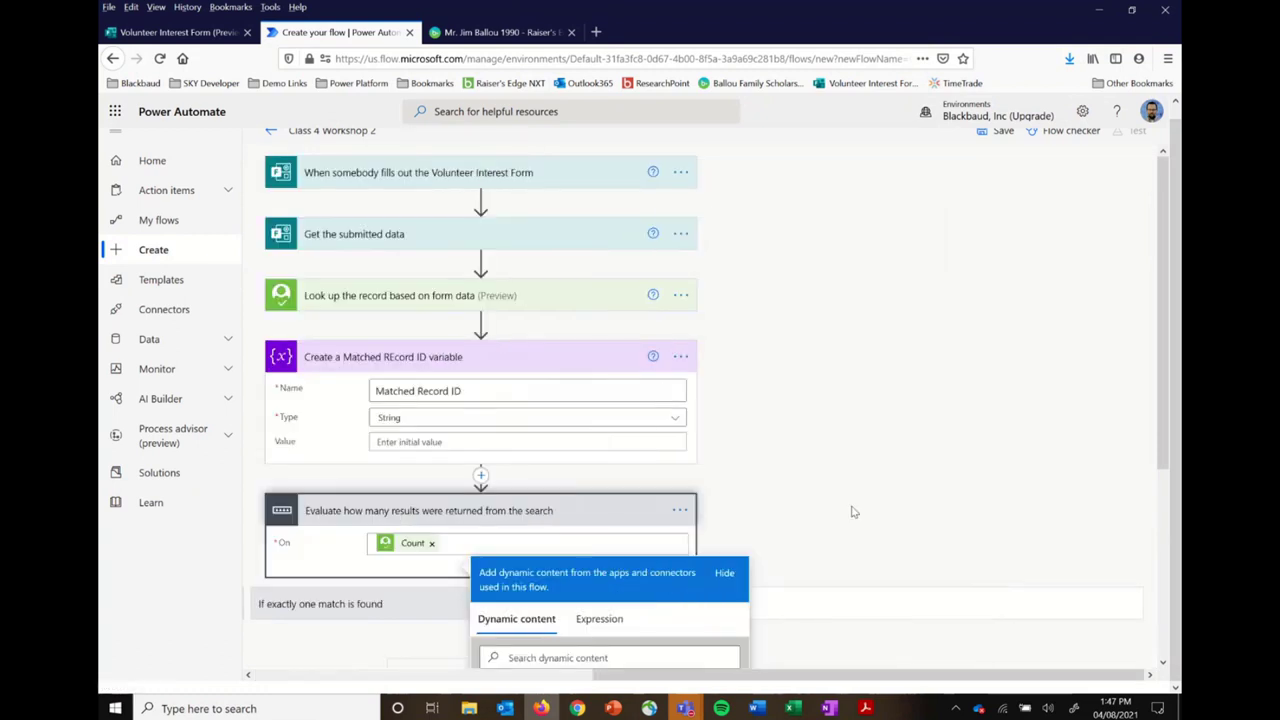
click(880, 434)
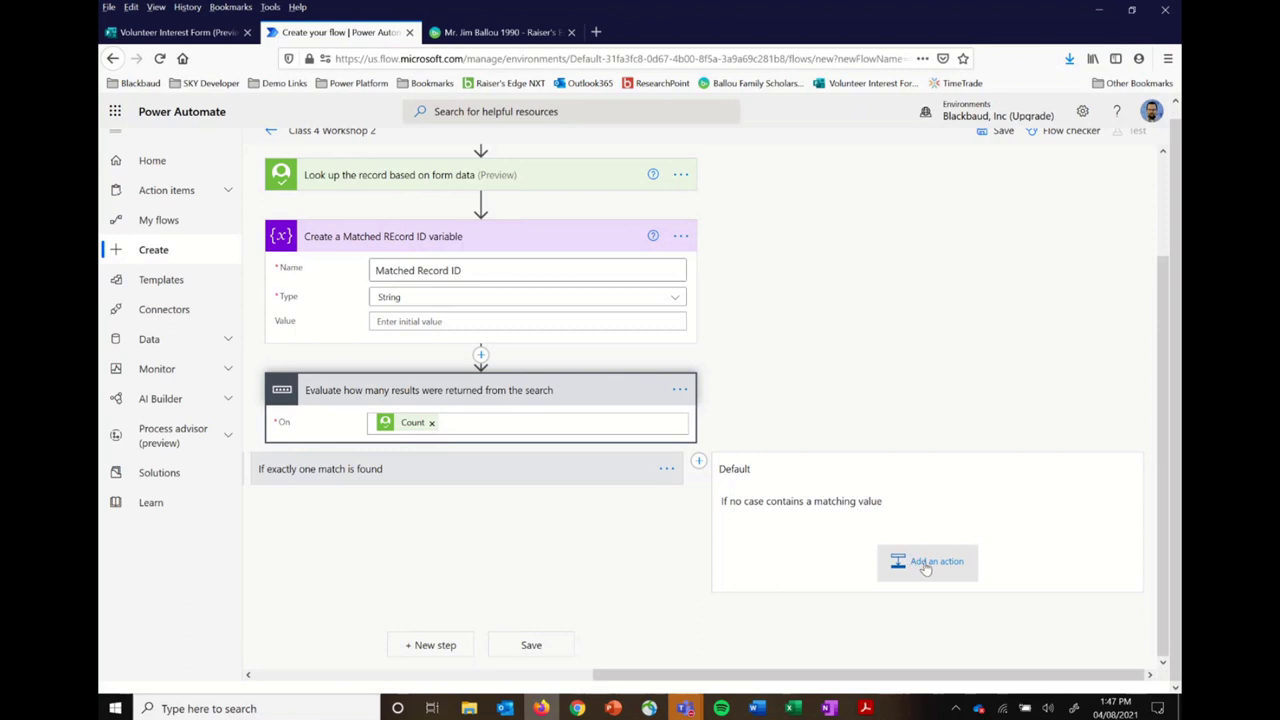
Step: Add a Control > Condition step to the switch's Default case, referencing the intake flowchart
click(925, 562)
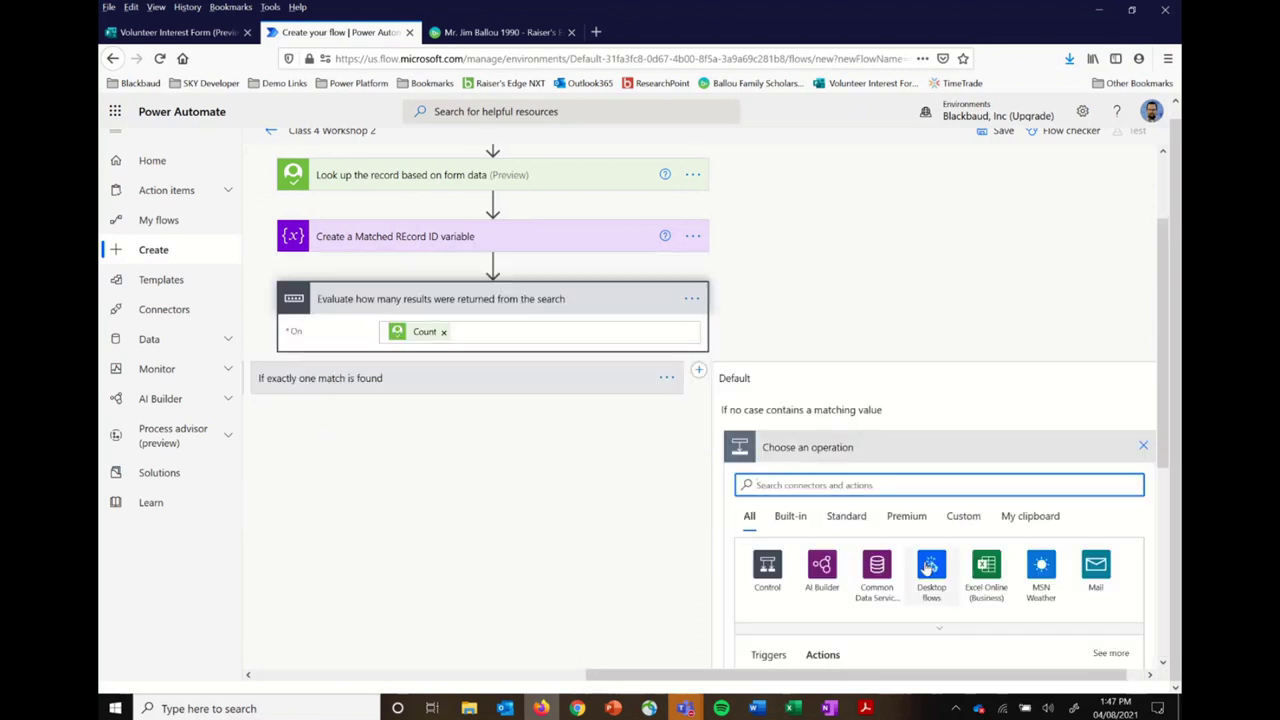
click(769, 568)
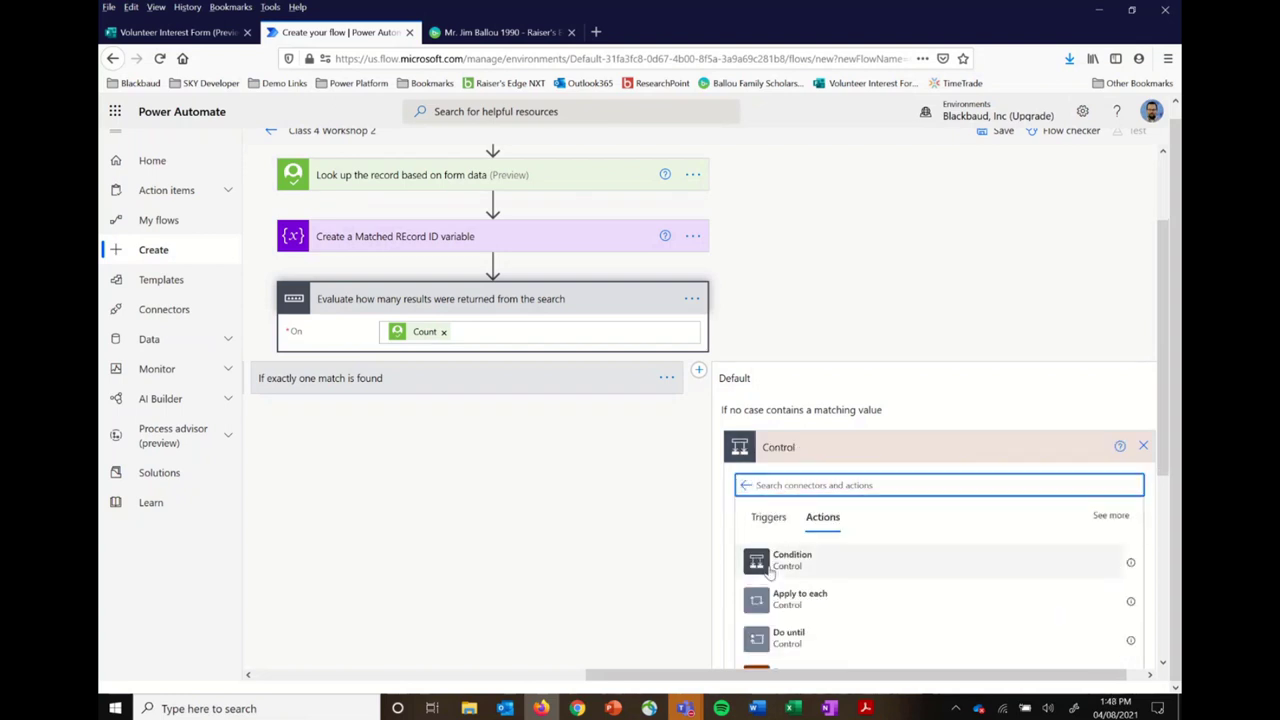
scroll(769, 572, down, 1)
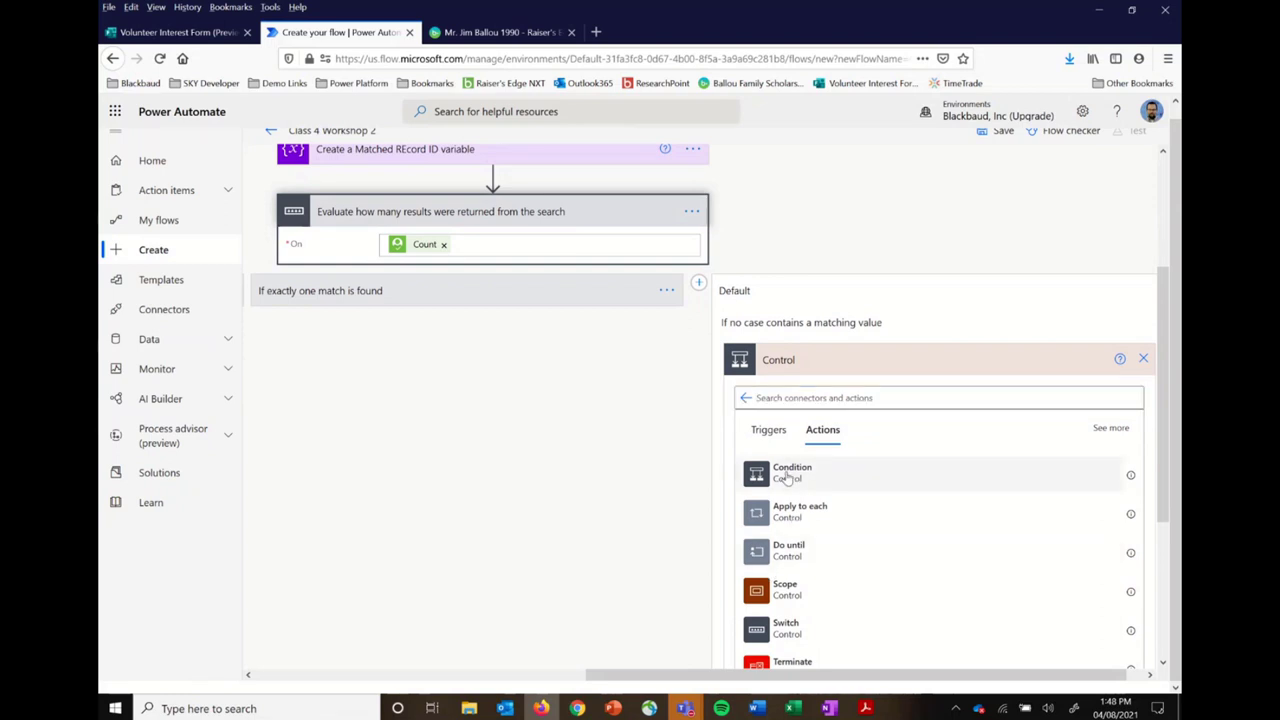
click(787, 474)
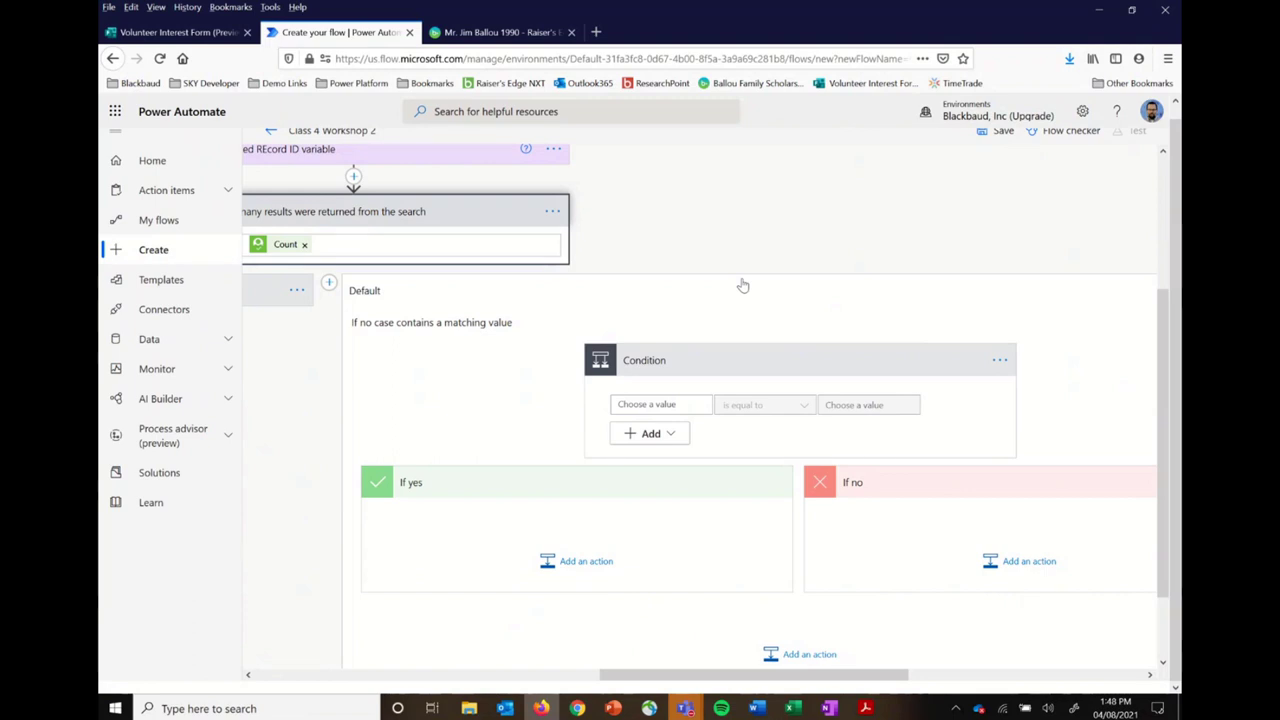
key(alt+Tab)
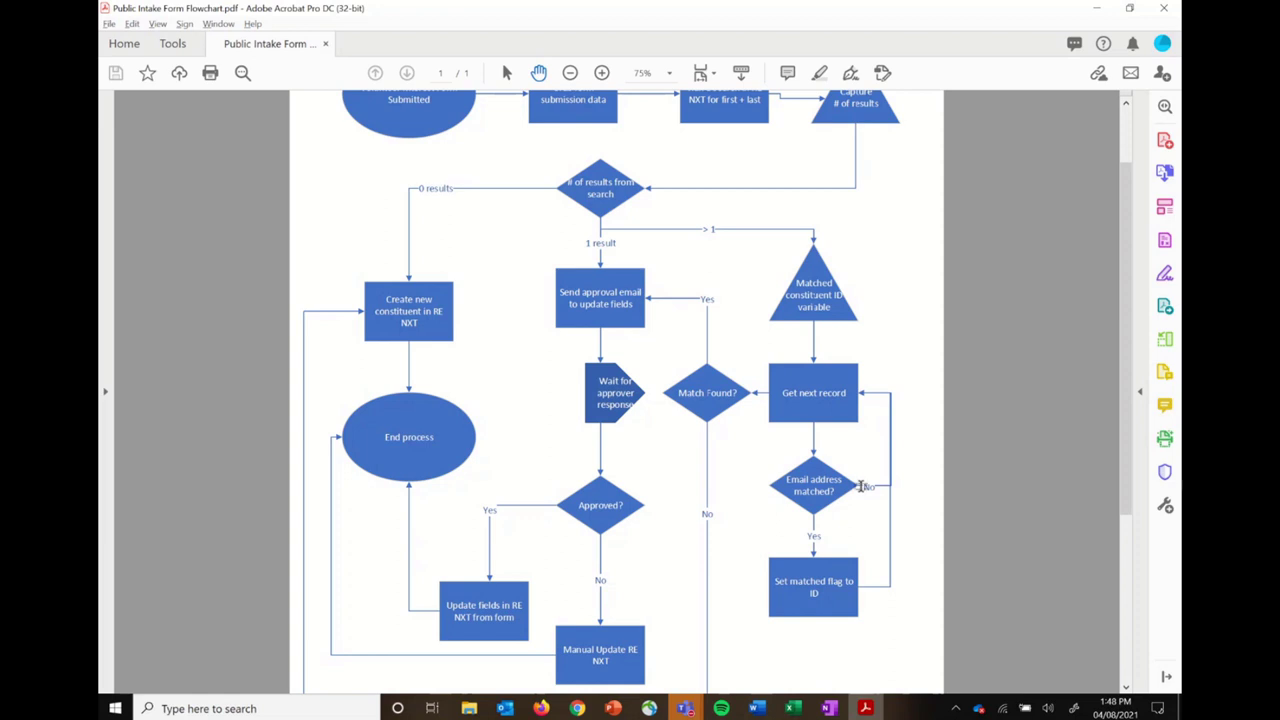
key(alt+Tab)
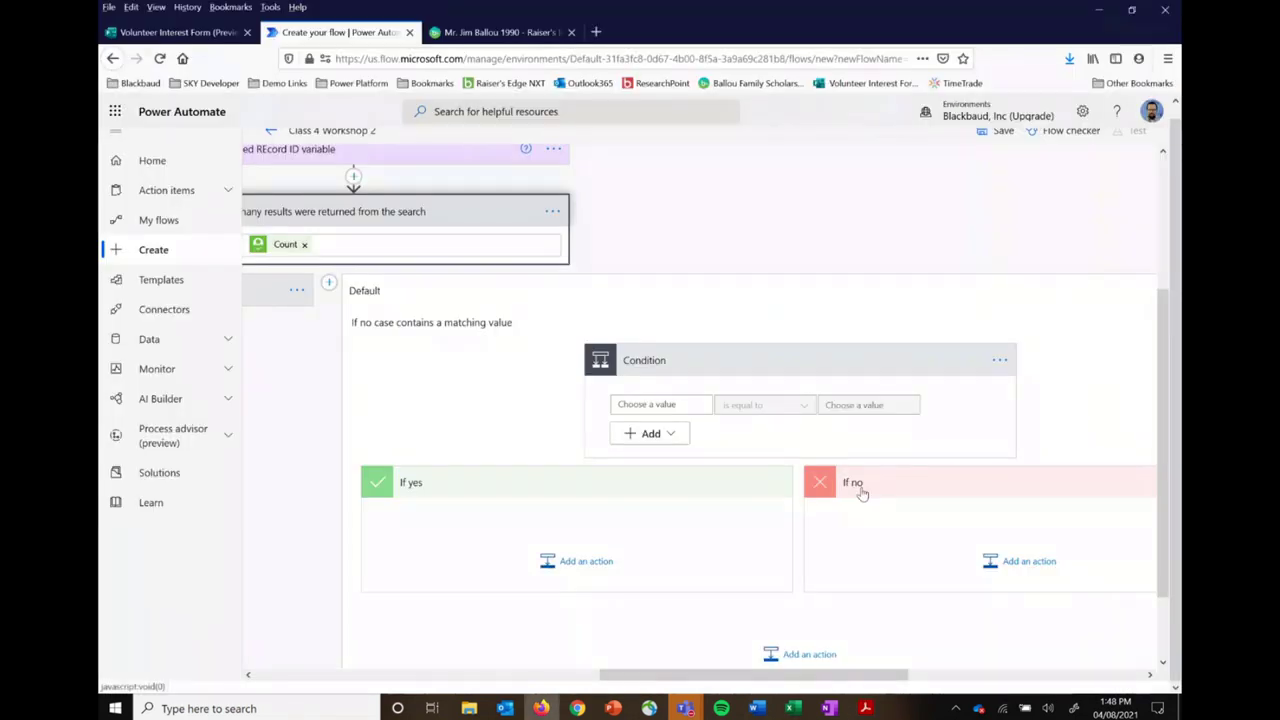
Step: Make the Condition compare the form's Email Address with the record's Email, inside an auto-added Apply to each
click(686, 403)
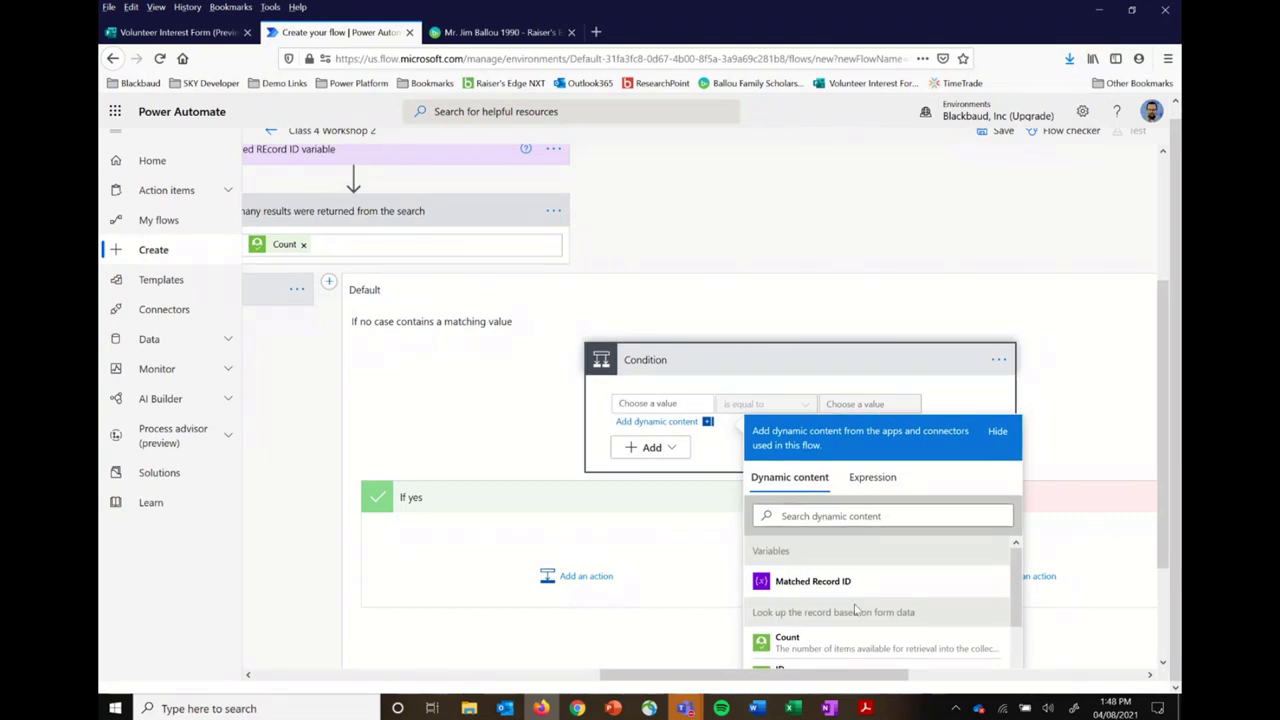
scroll(855, 609, down, 5)
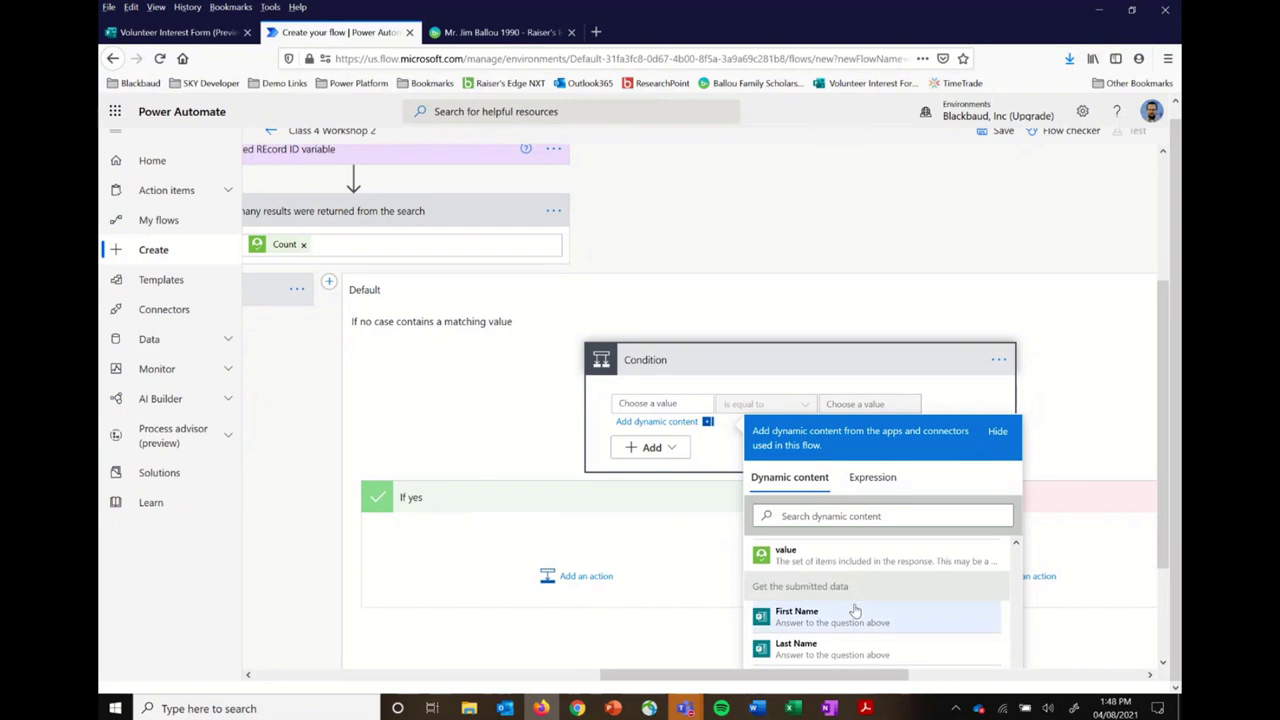
scroll(855, 609, down, 2)
click(830, 618)
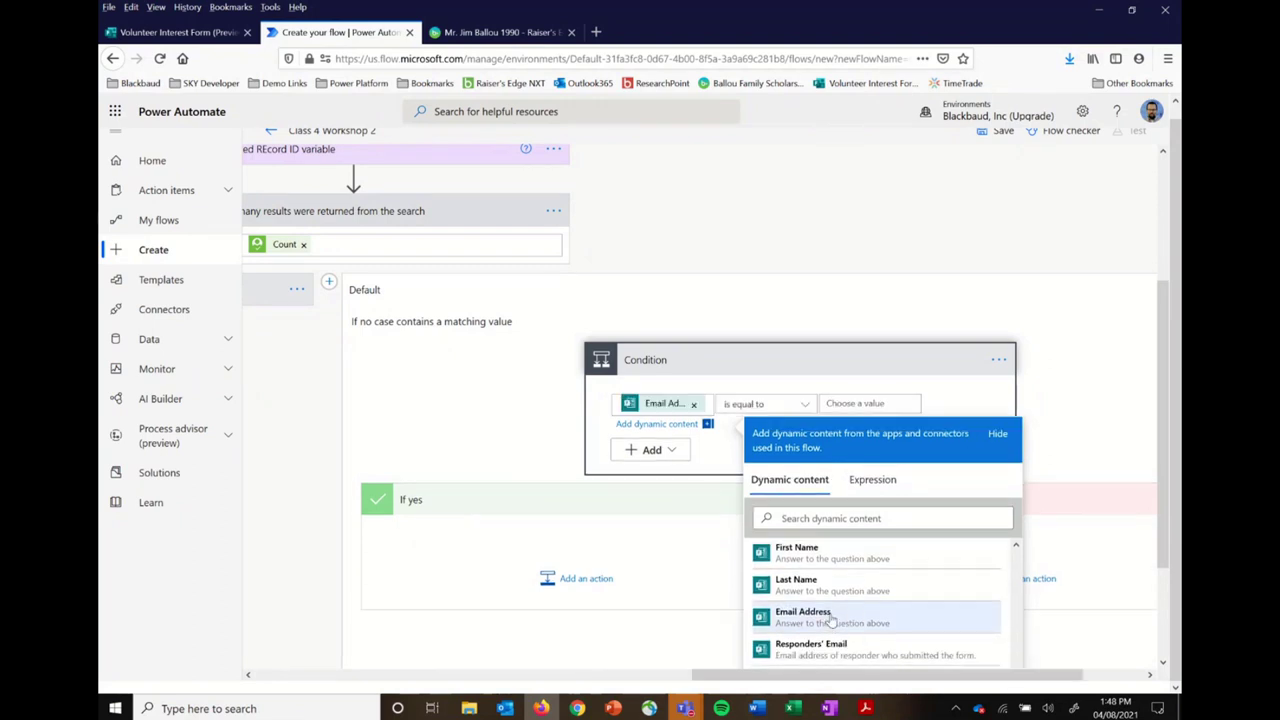
click(860, 404)
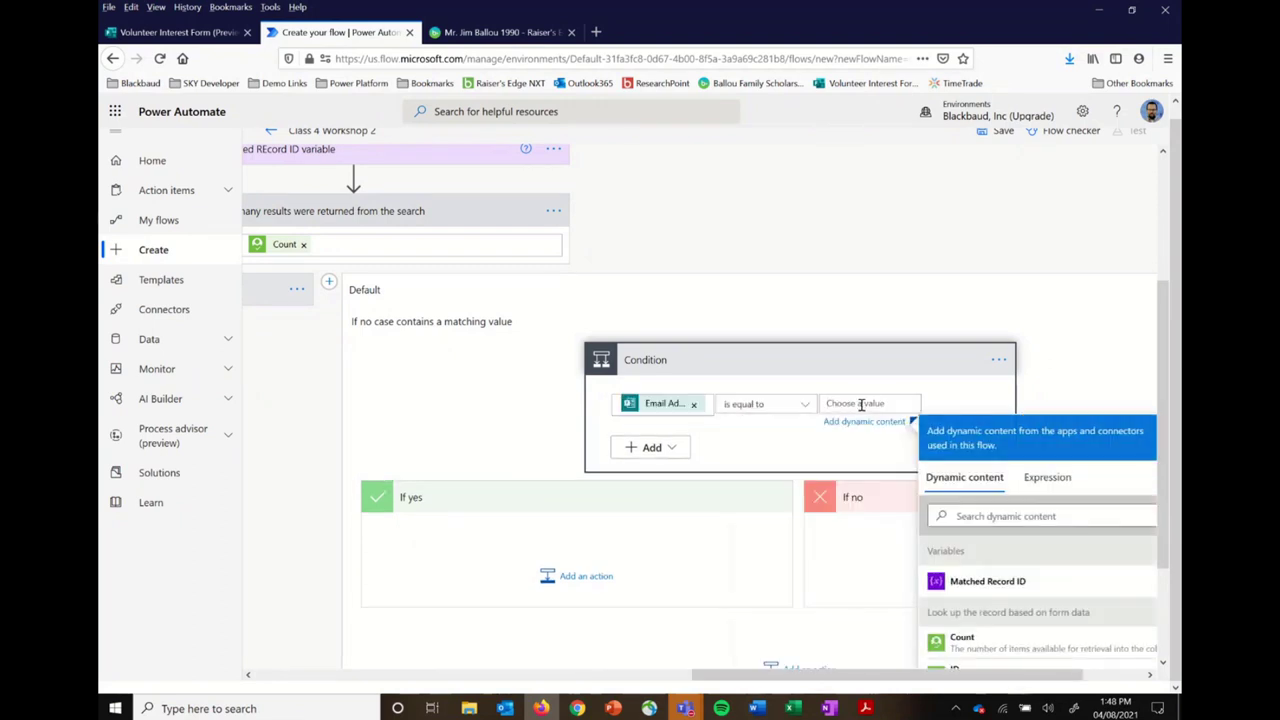
scroll(1045, 630, down, 2)
scroll(1045, 630, down, 2)
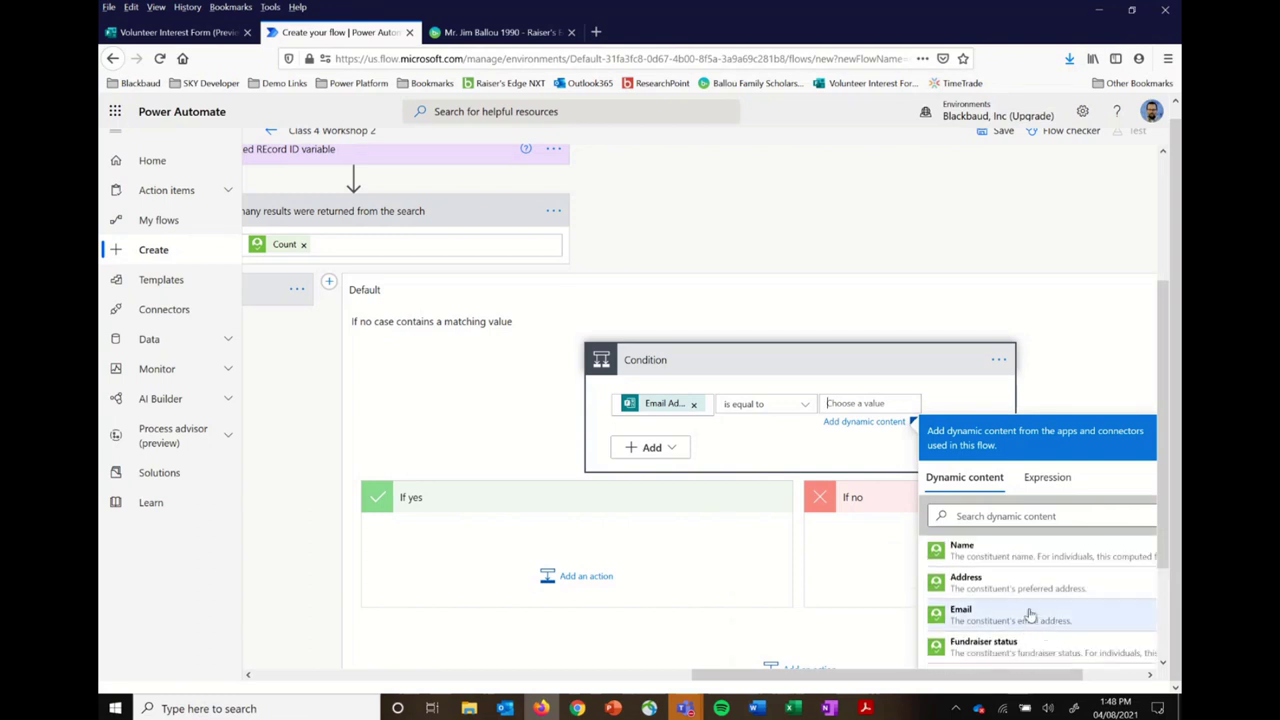
click(1030, 615)
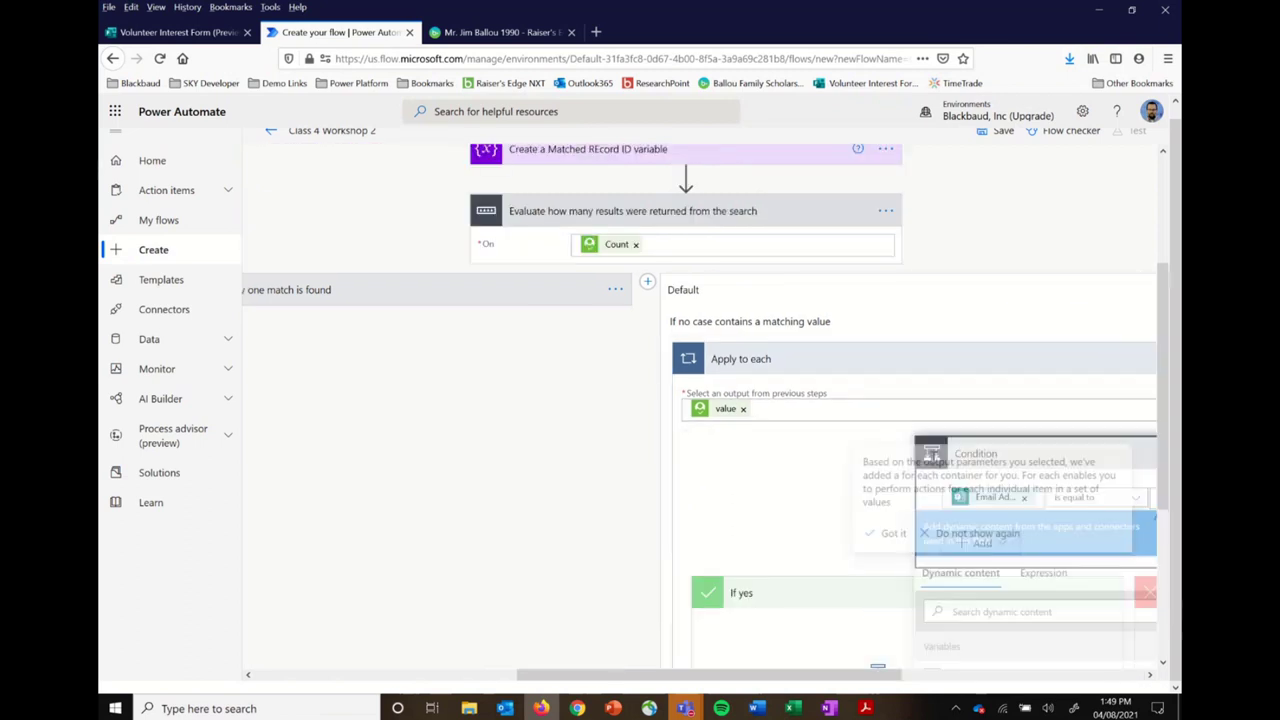
click(815, 495)
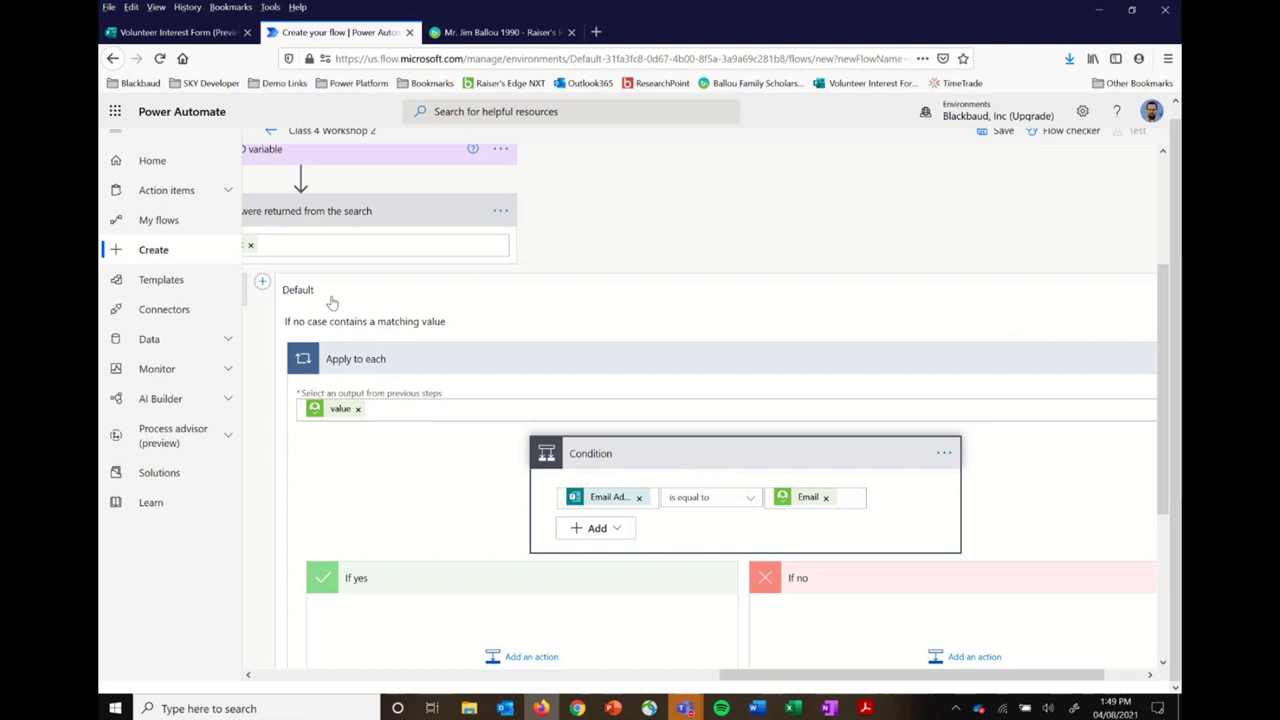
Step: Add a Set variable action to the If yes branch
scroll(332, 302, down, 3)
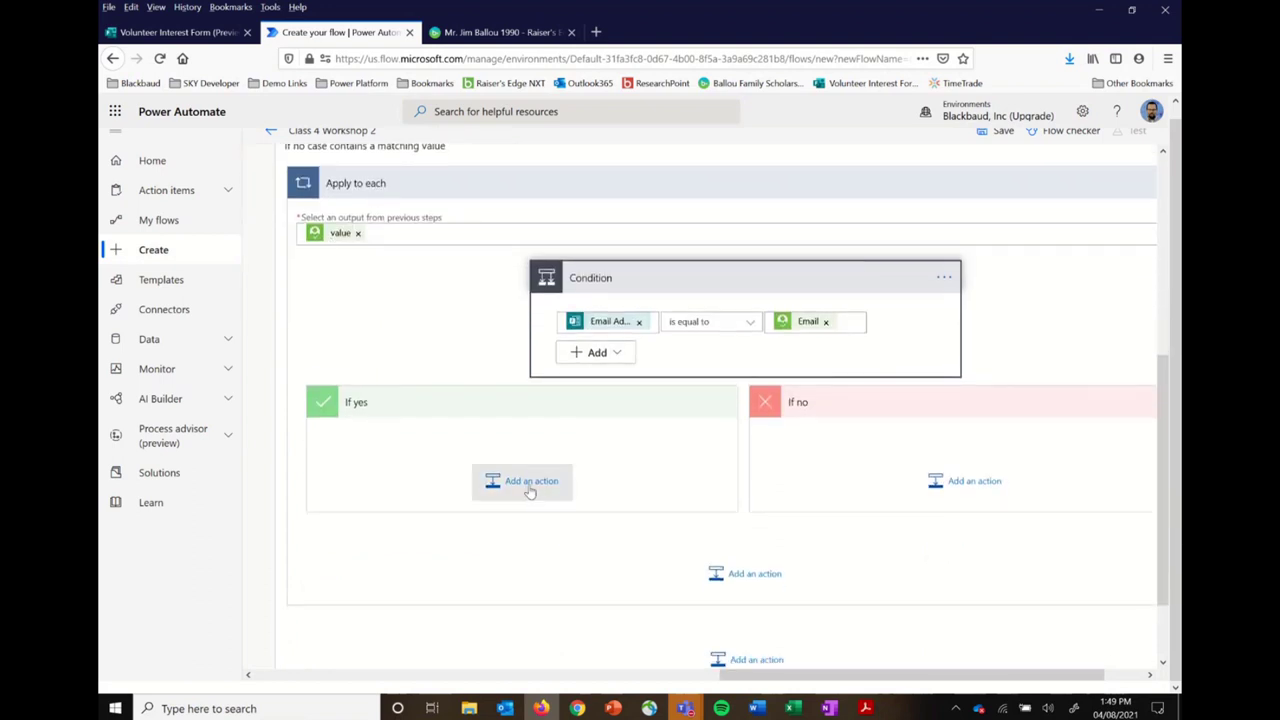
click(530, 483)
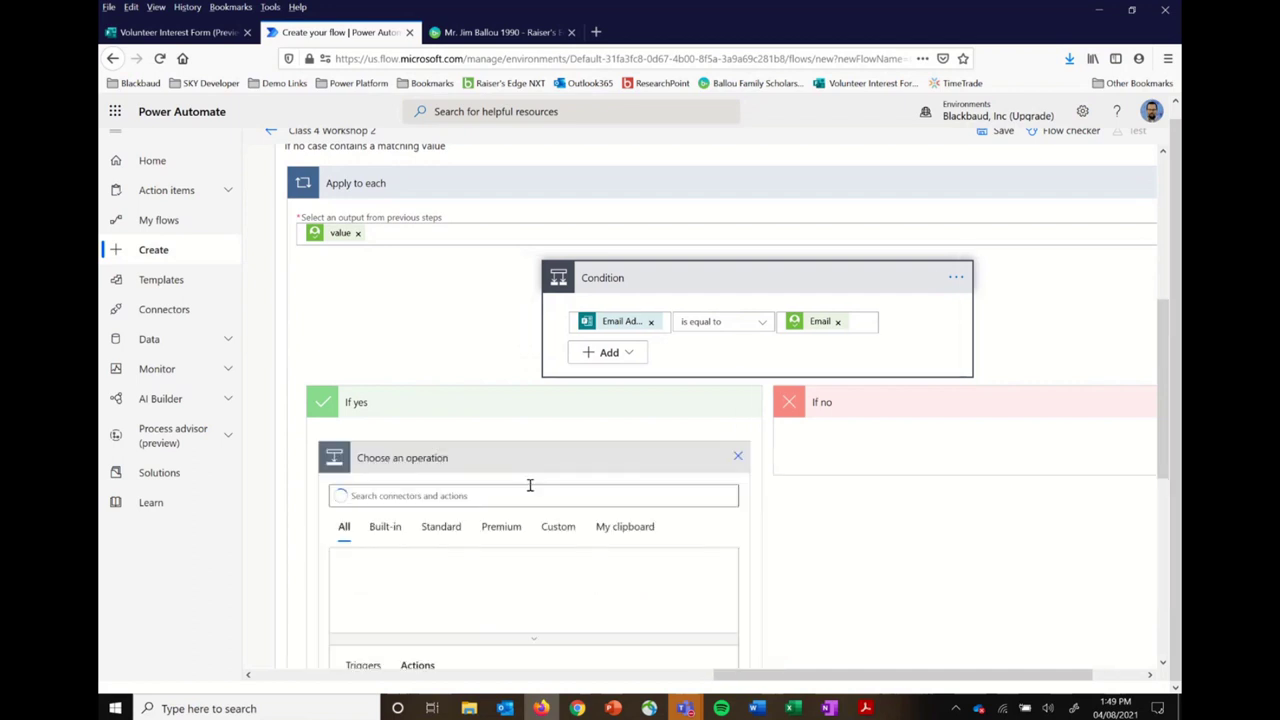
text(var)
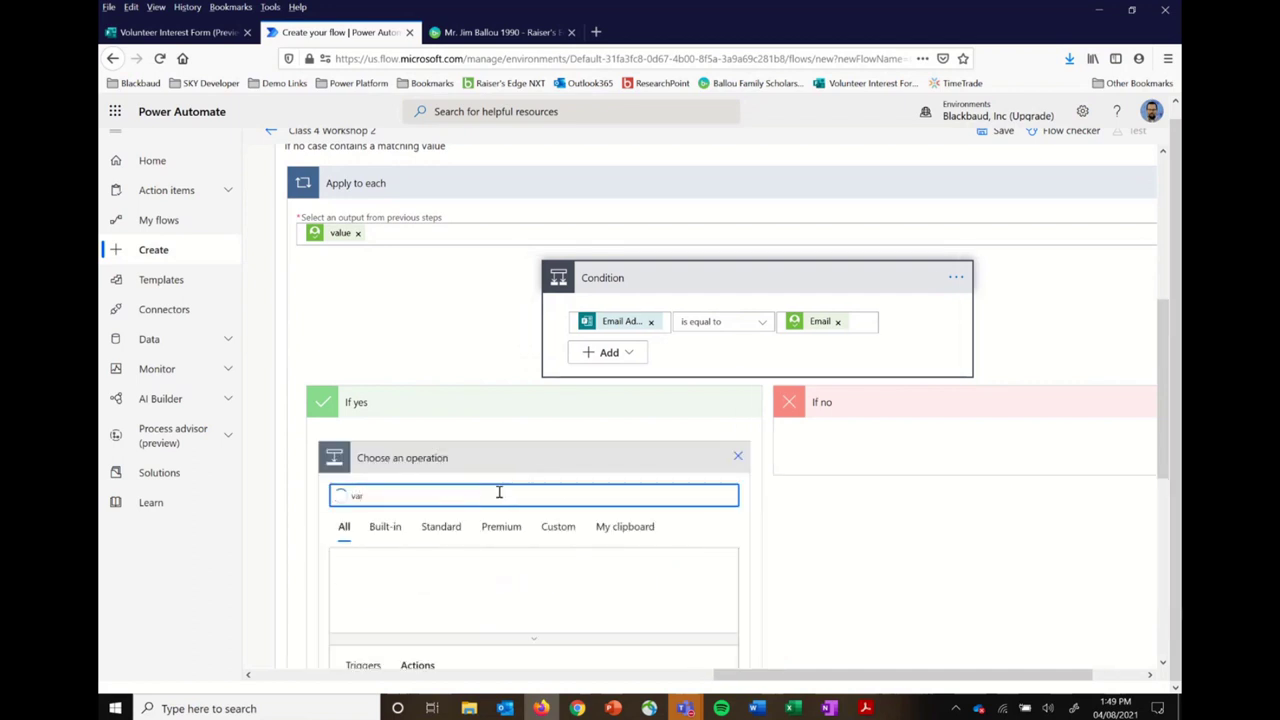
click(363, 587)
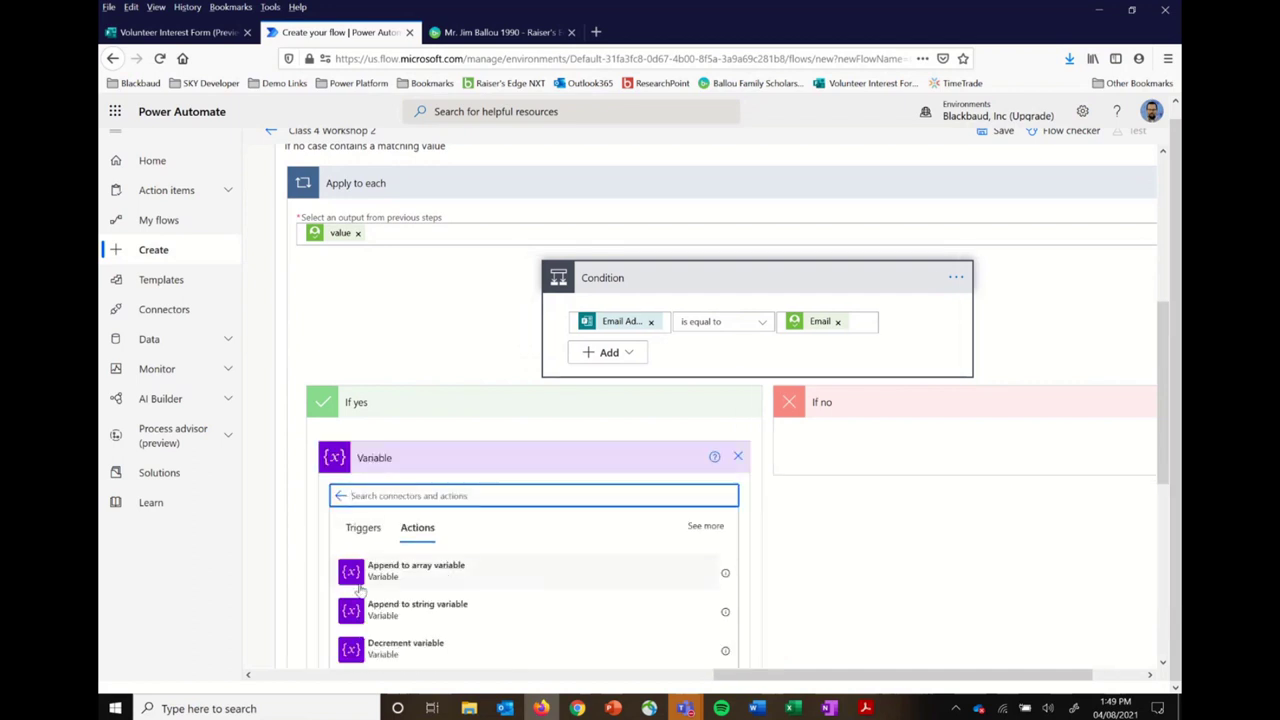
scroll(481, 606, down, 2)
scroll(481, 607, down, 1)
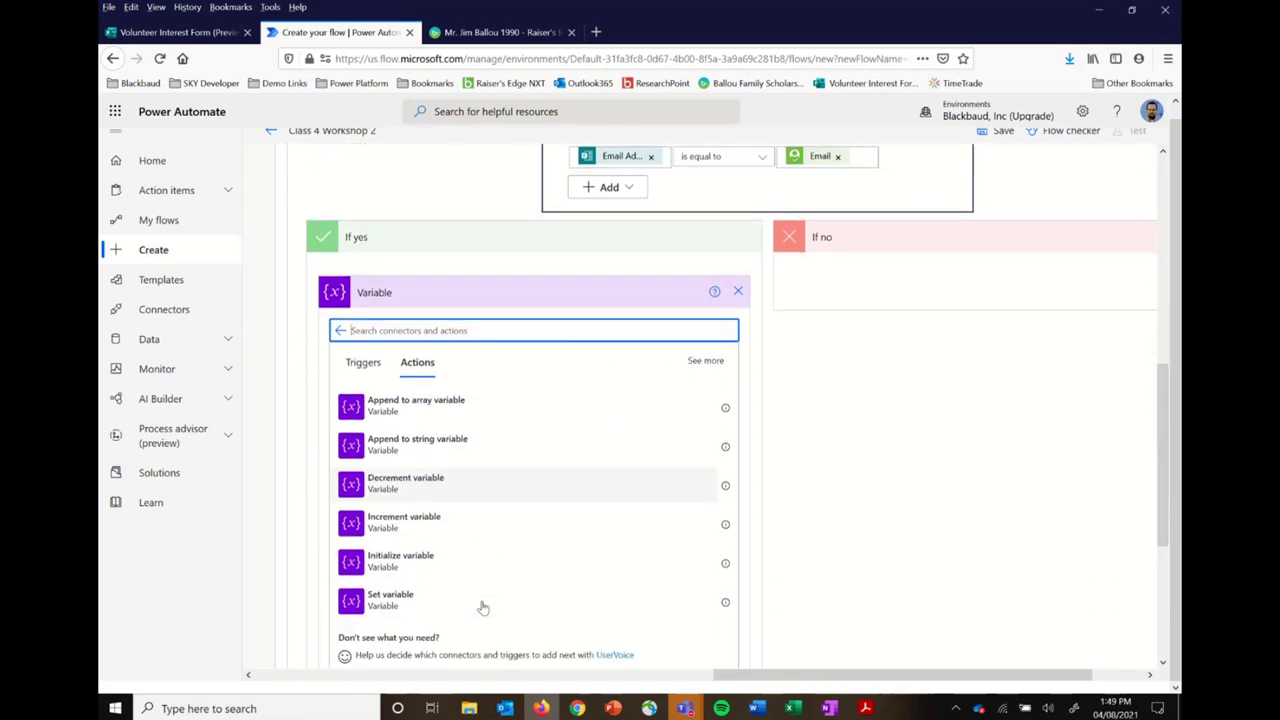
click(388, 605)
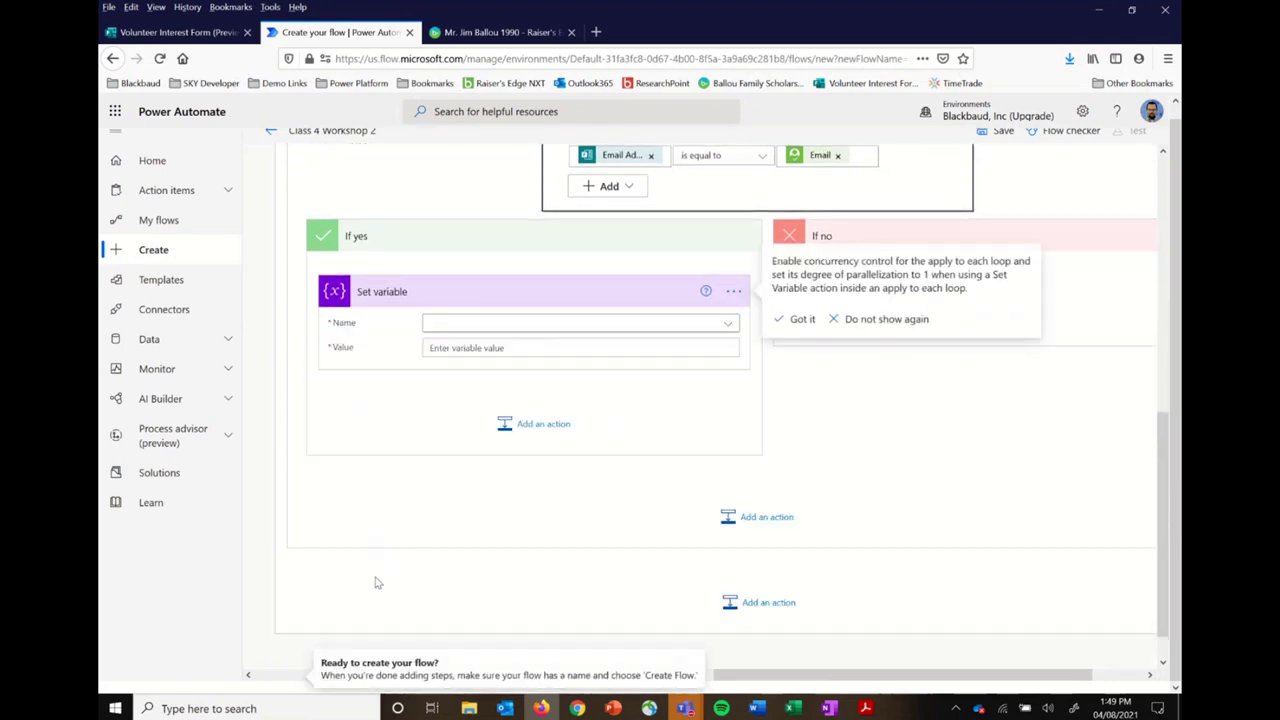
Step: Set the Matched Record ID variable's value to the record's ID
click(540, 322)
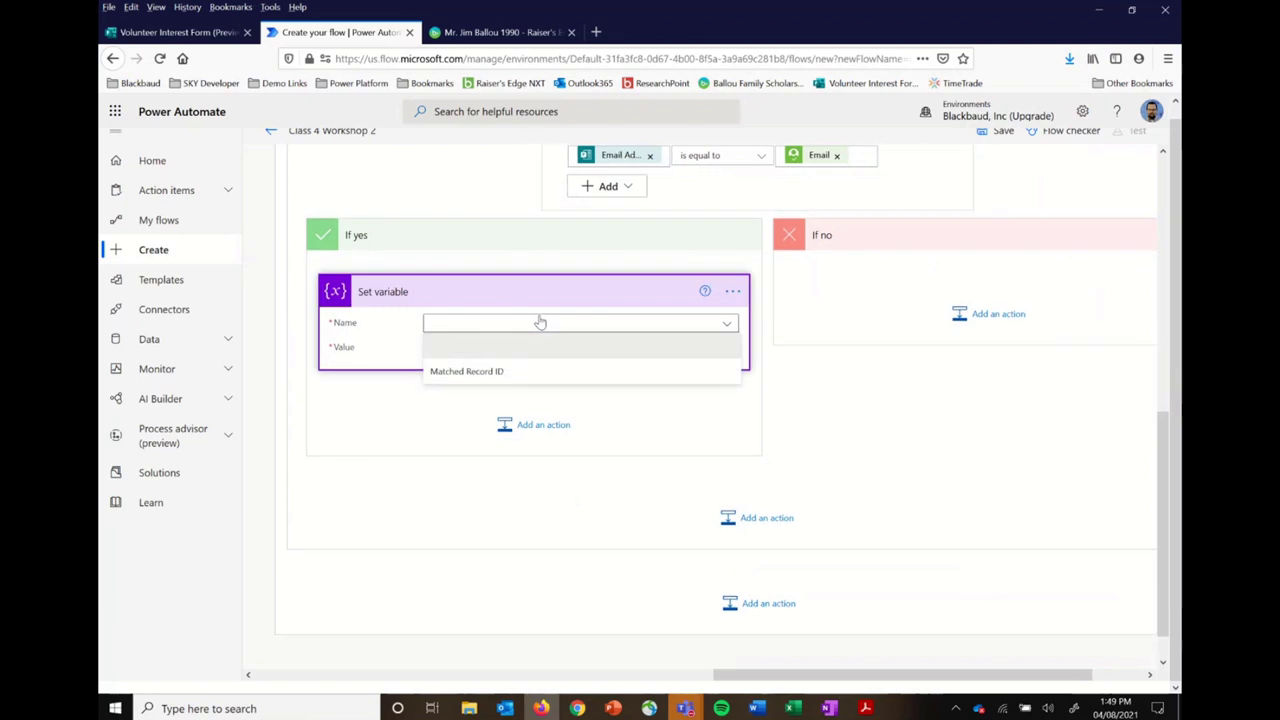
click(484, 378)
click(502, 348)
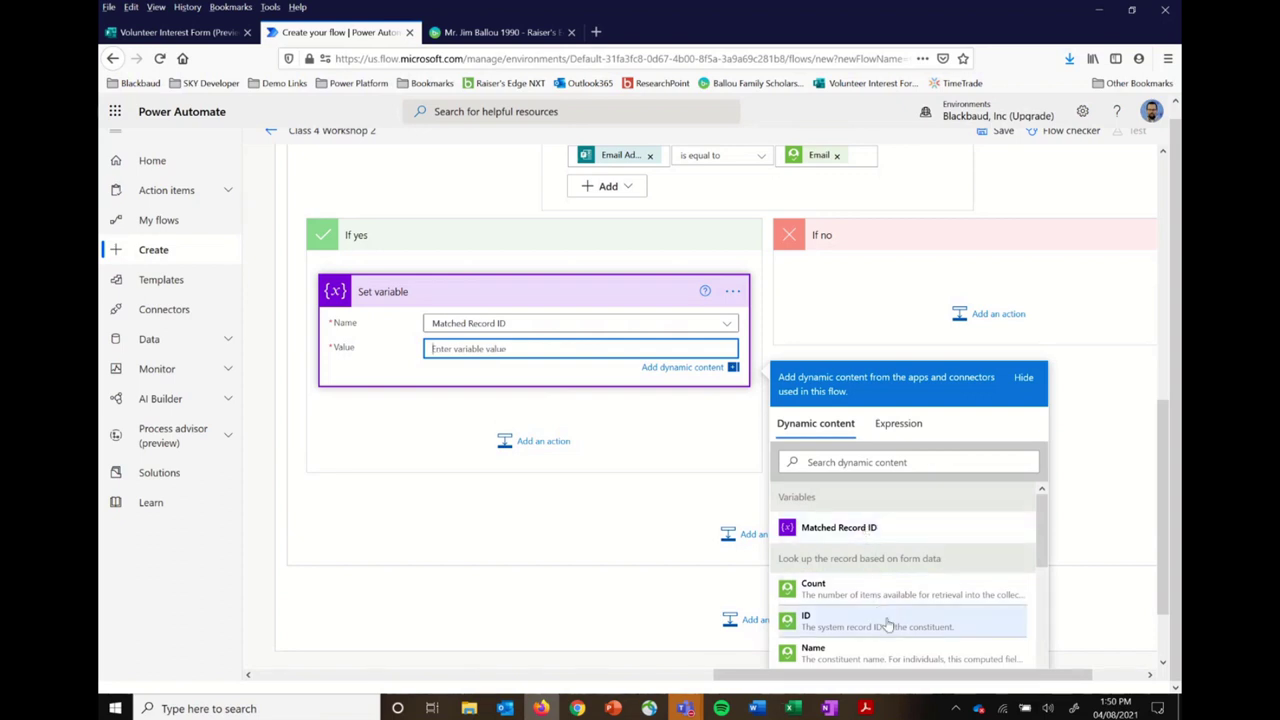
click(887, 621)
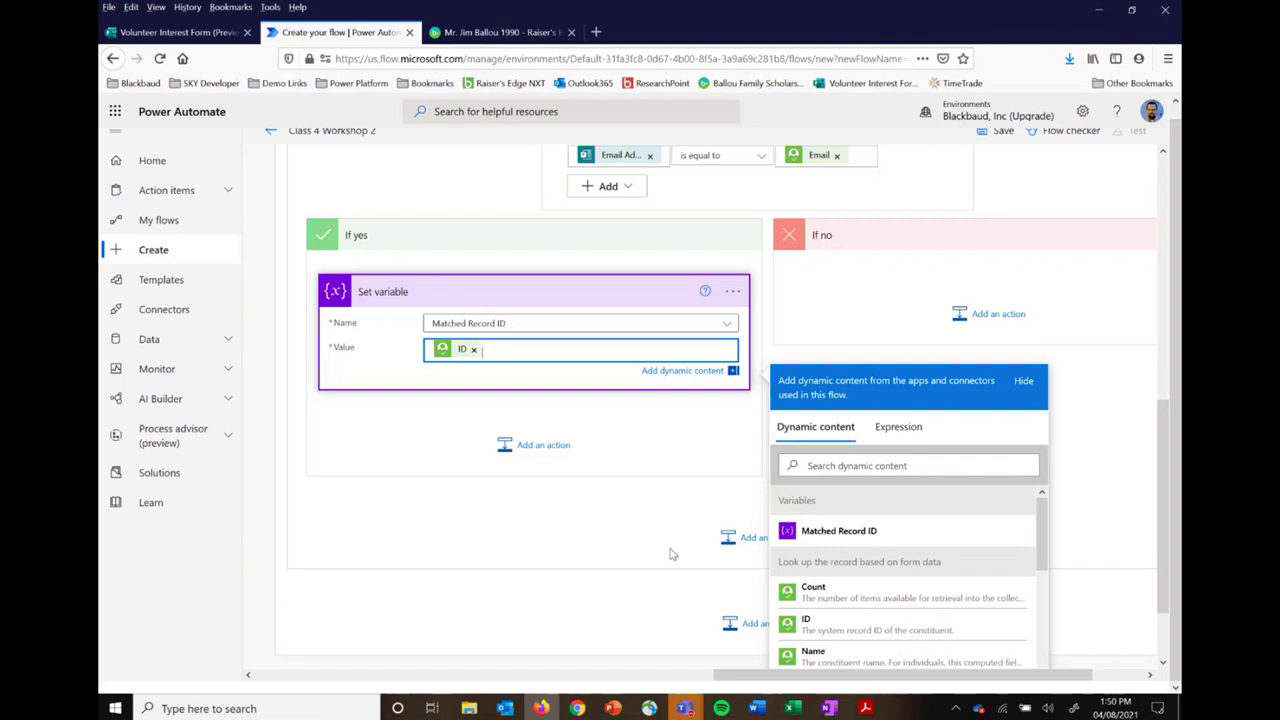
click(669, 603)
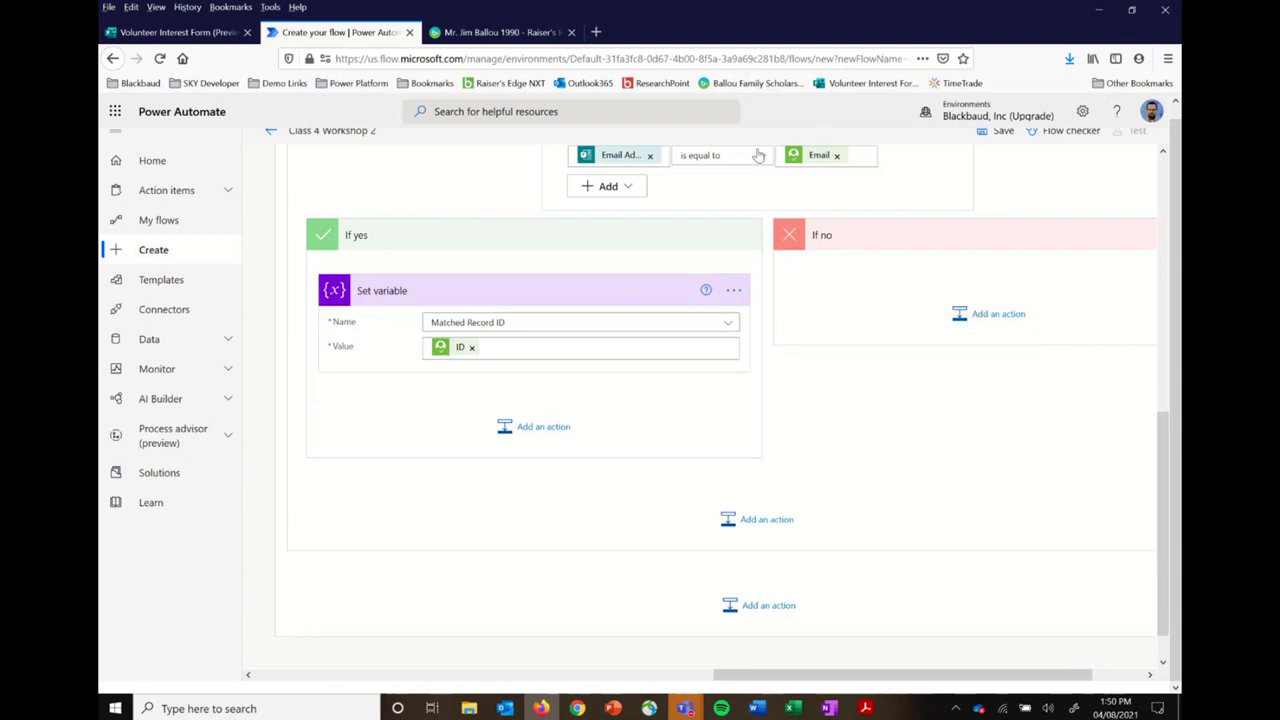
scroll(758, 155, up, 2)
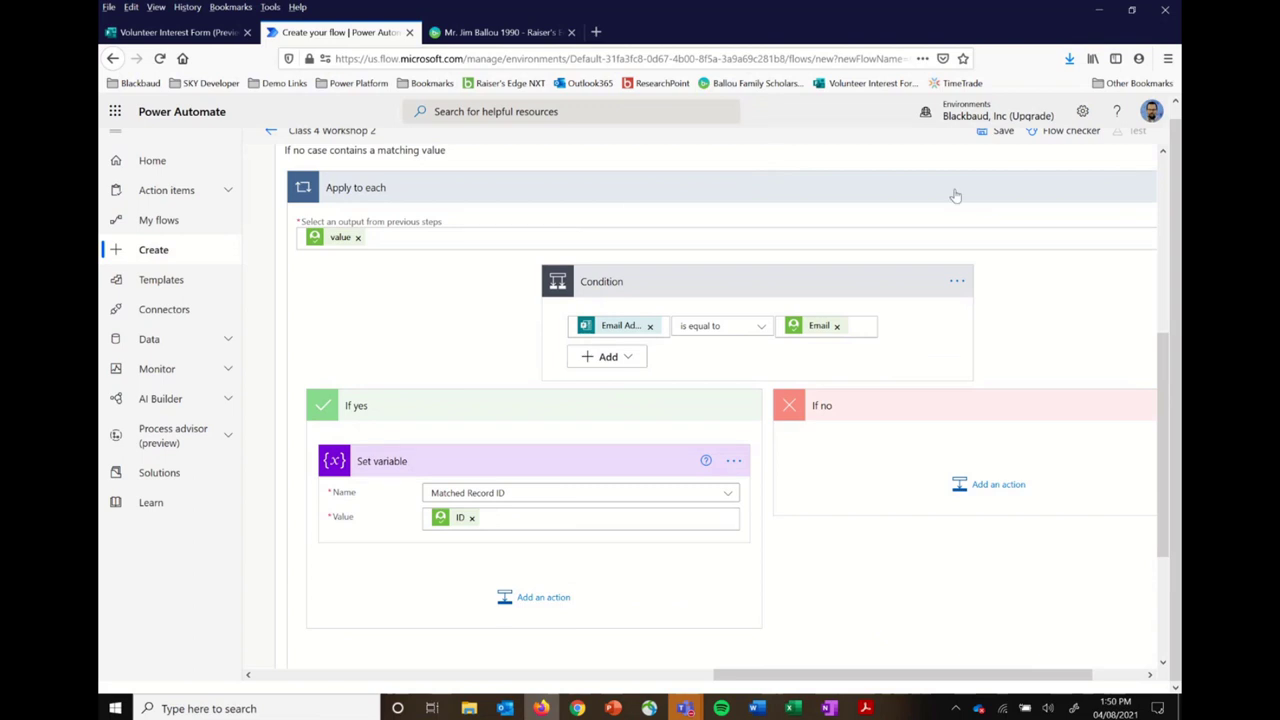
scroll(957, 194, up, 1)
scroll(1036, 273, right, 2)
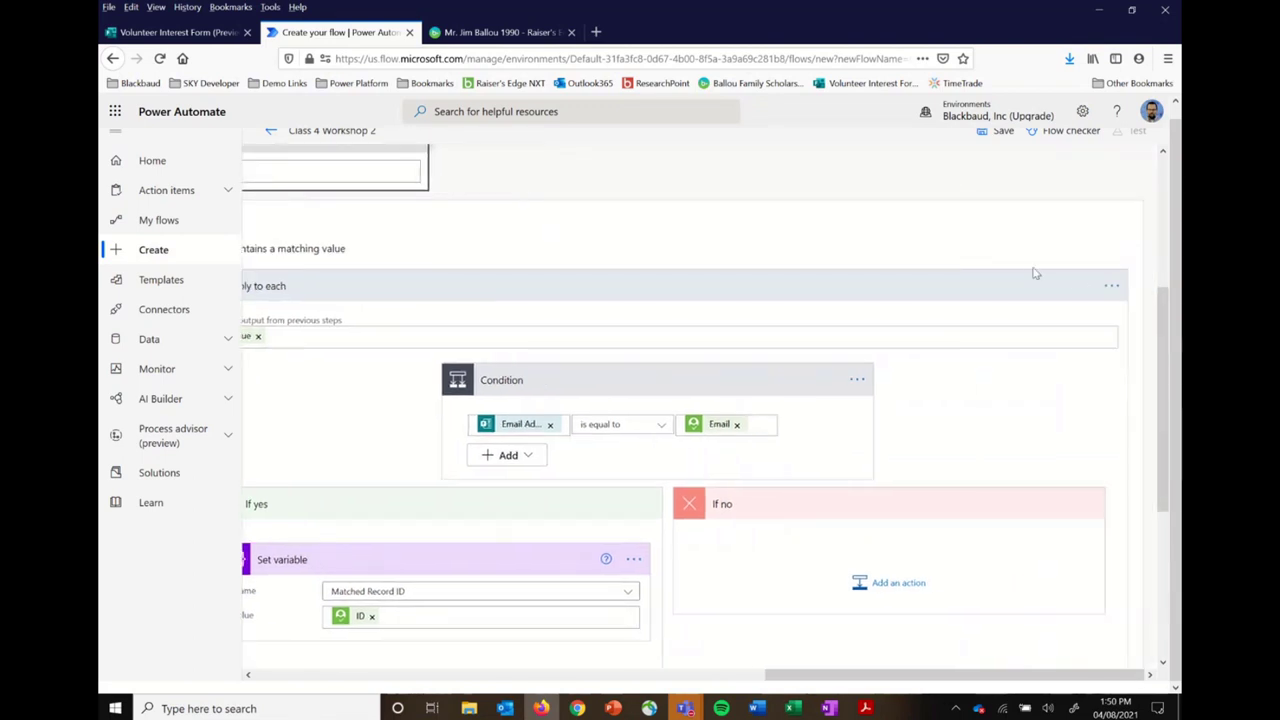
click(1112, 285)
click(1000, 307)
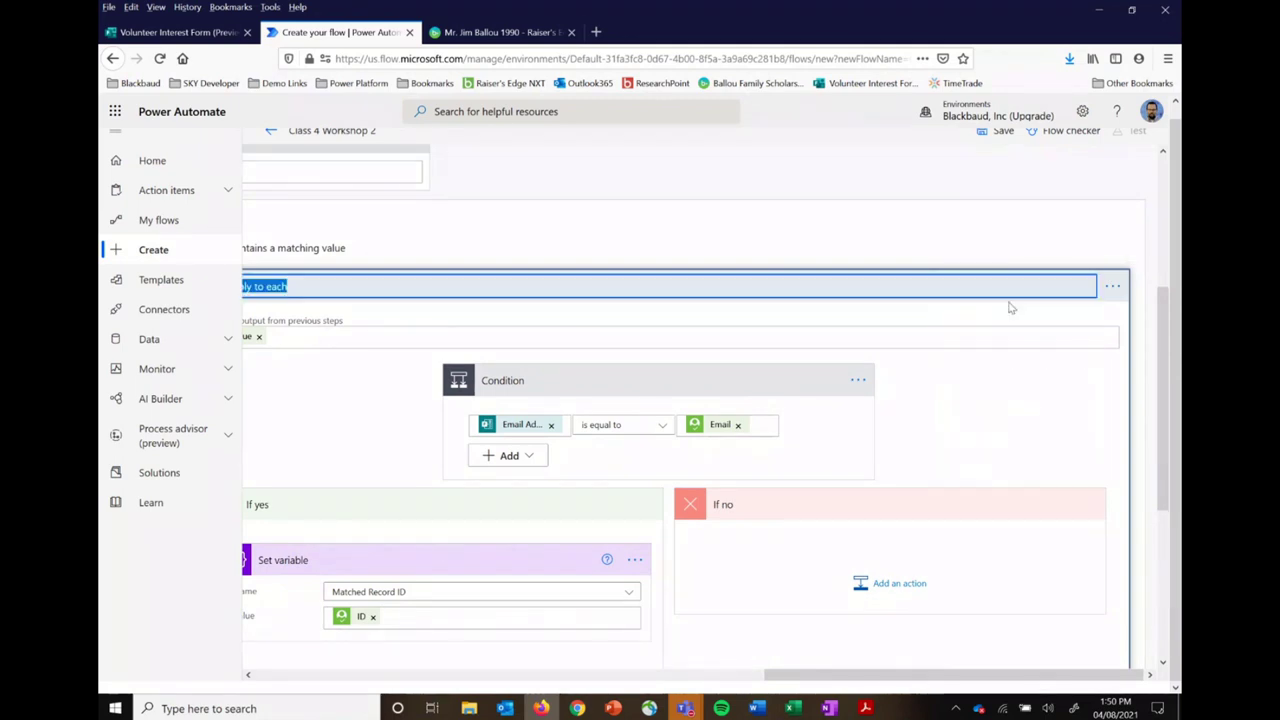
text(Loop through)
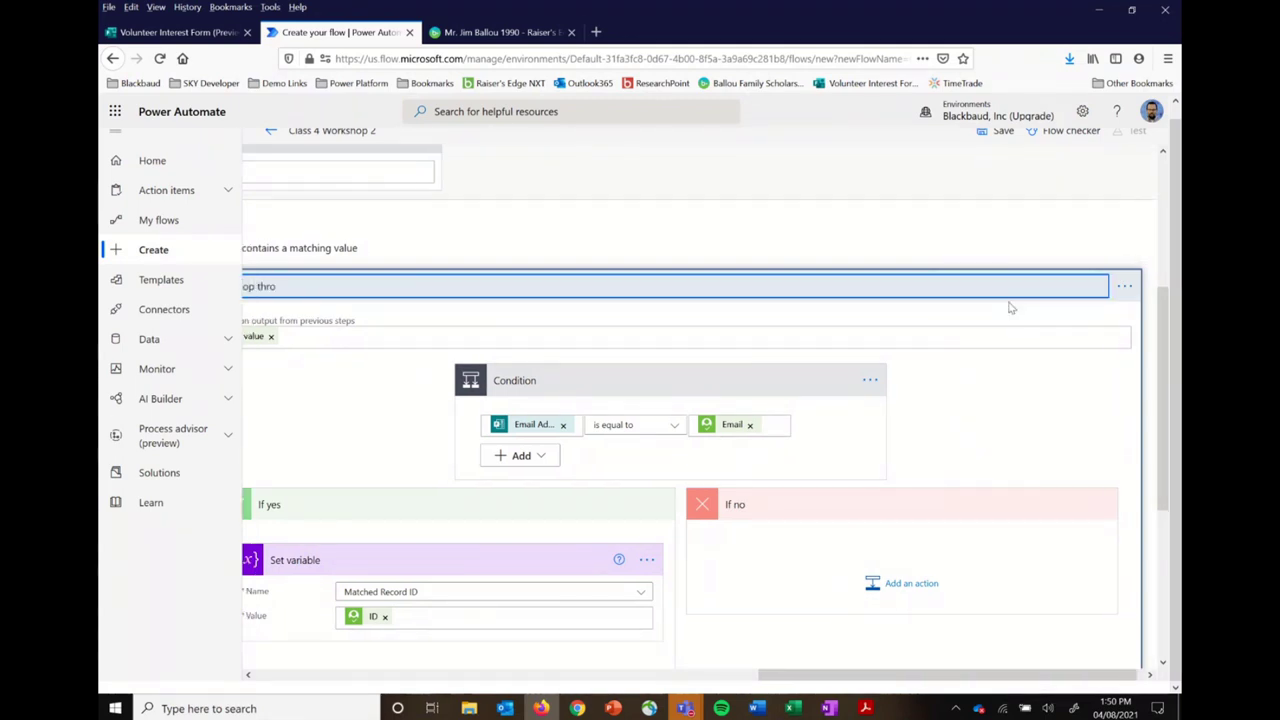
text( the sea)
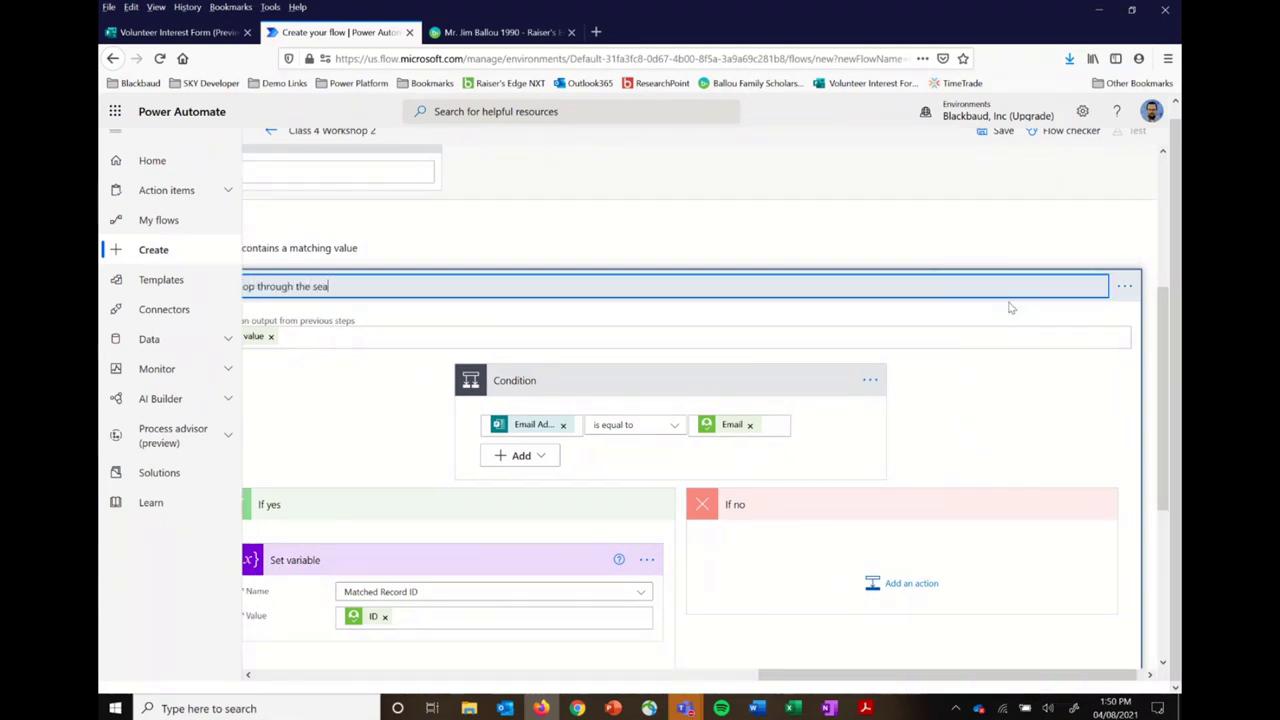
text(rch results to fin dbased on email)
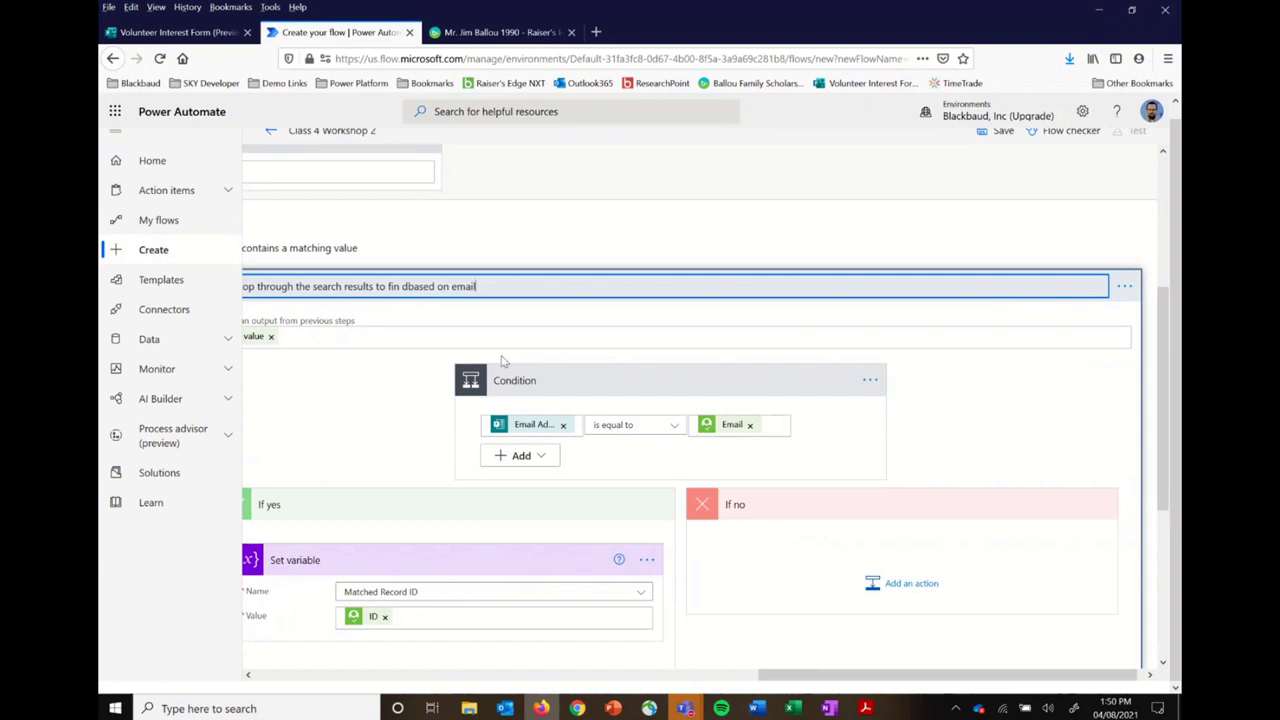
scroll(990, 430, down, 2)
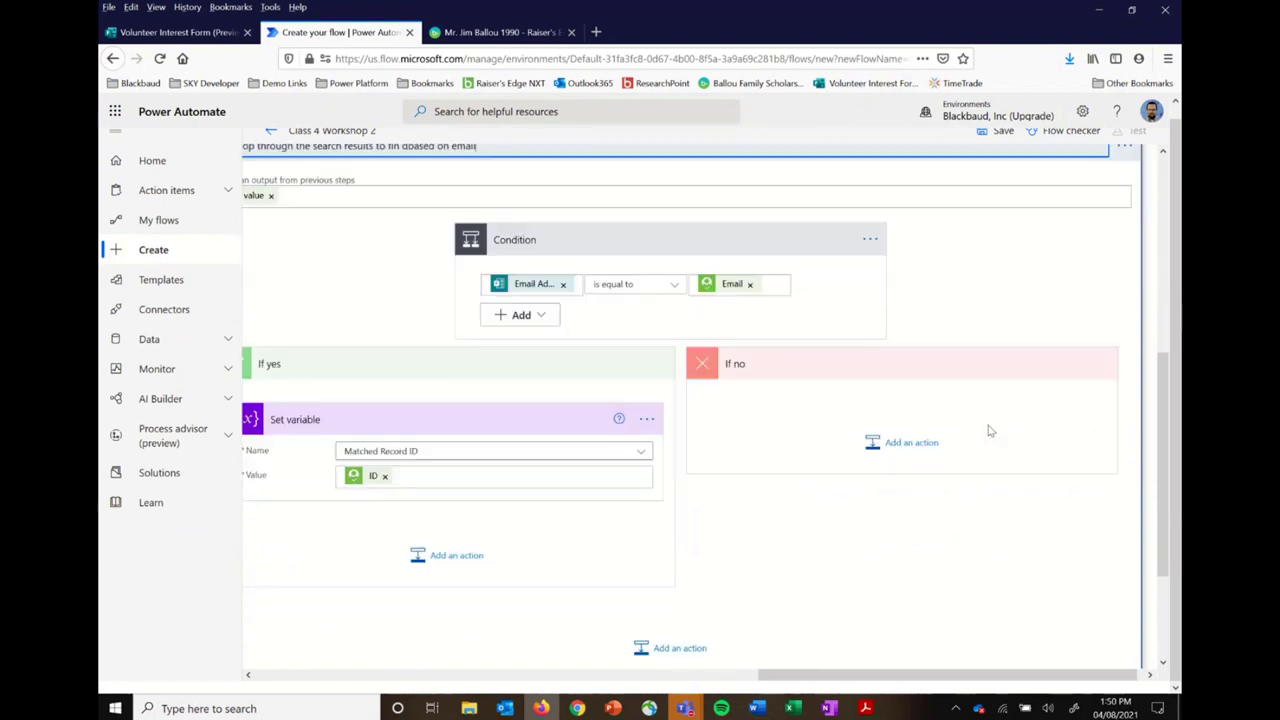
scroll(990, 430, down, 3)
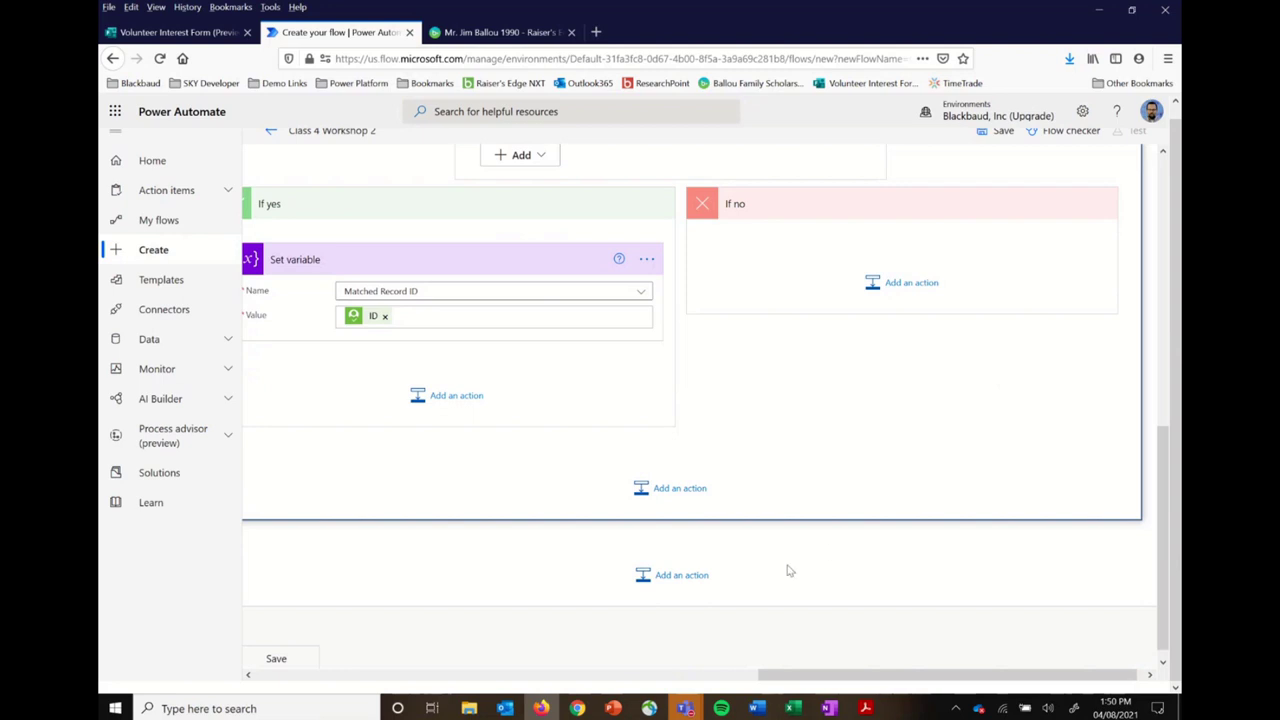
scroll(669, 466, left, 3)
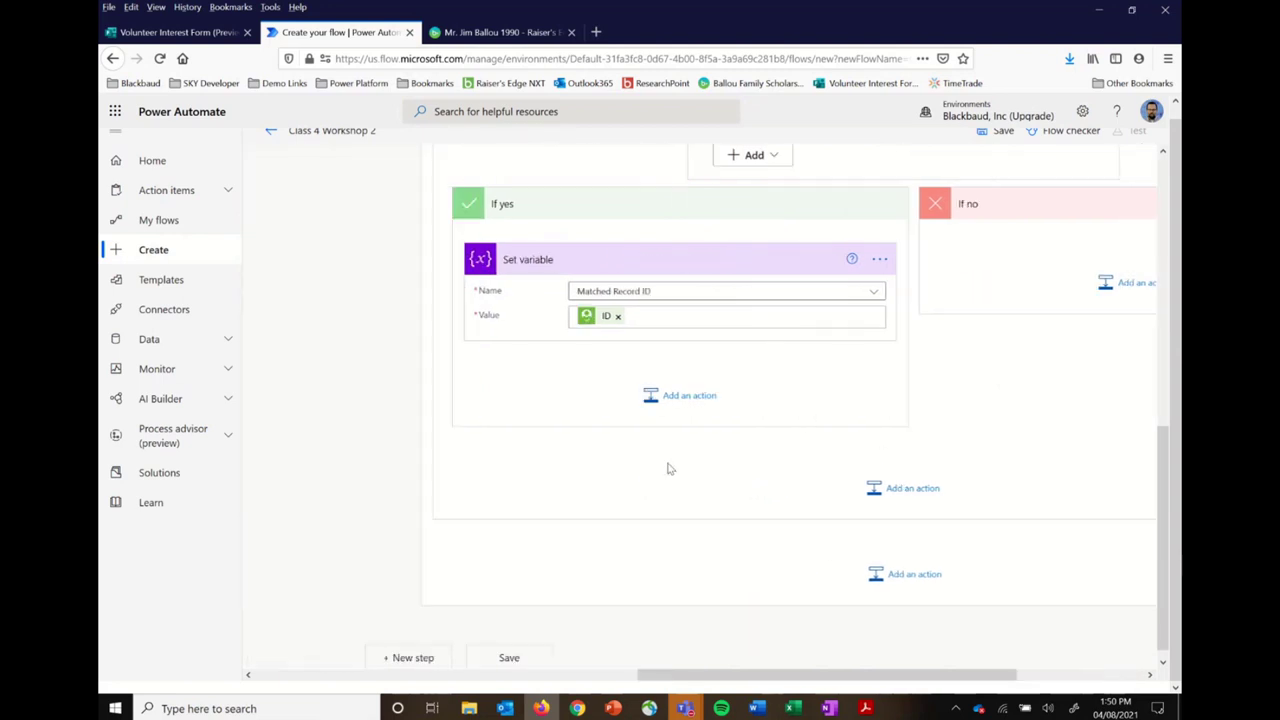
scroll(669, 468, right, 3)
scroll(669, 468, up, 3)
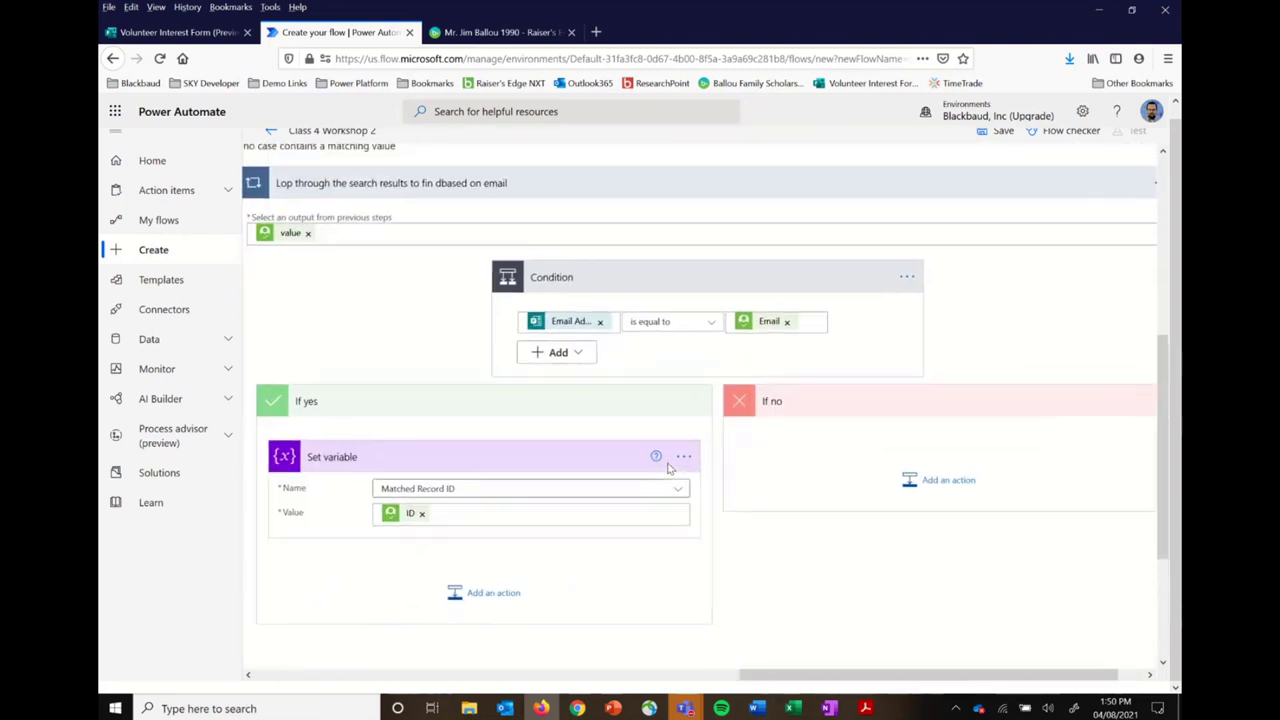
scroll(669, 468, down, 3)
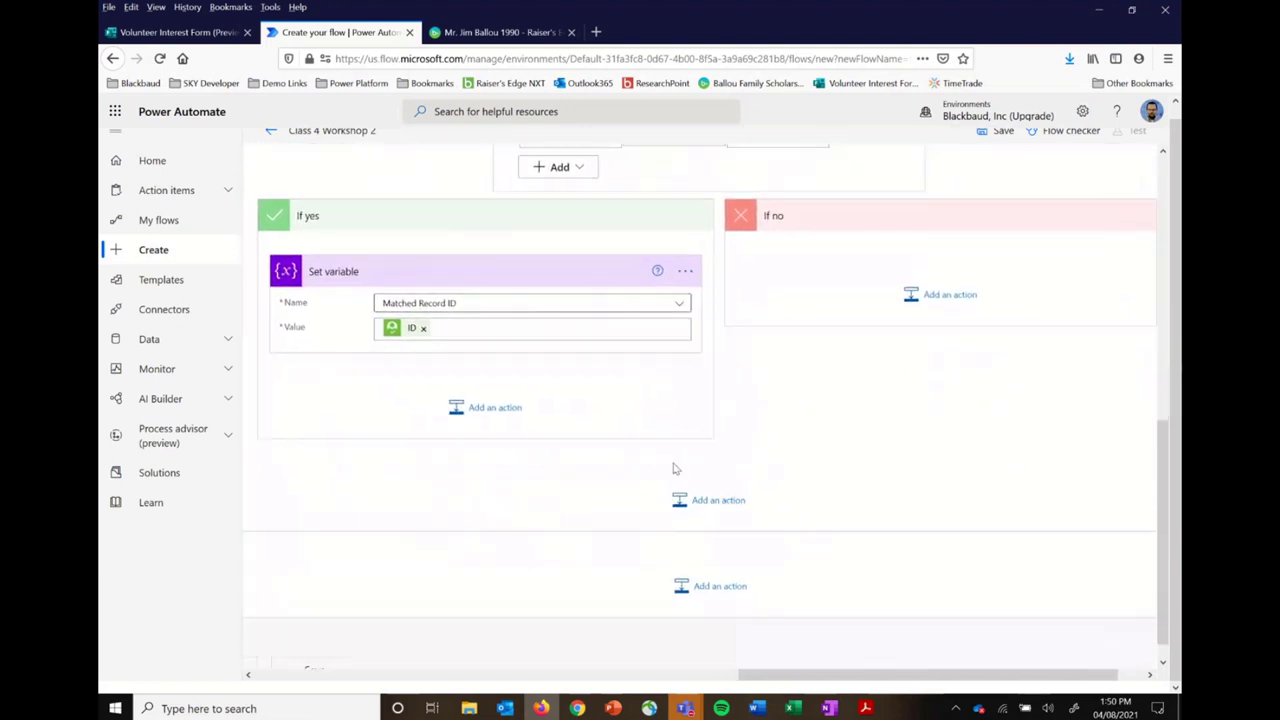
Step: Add a Control > Condition step and rename it 'Did we find a match'
click(727, 504)
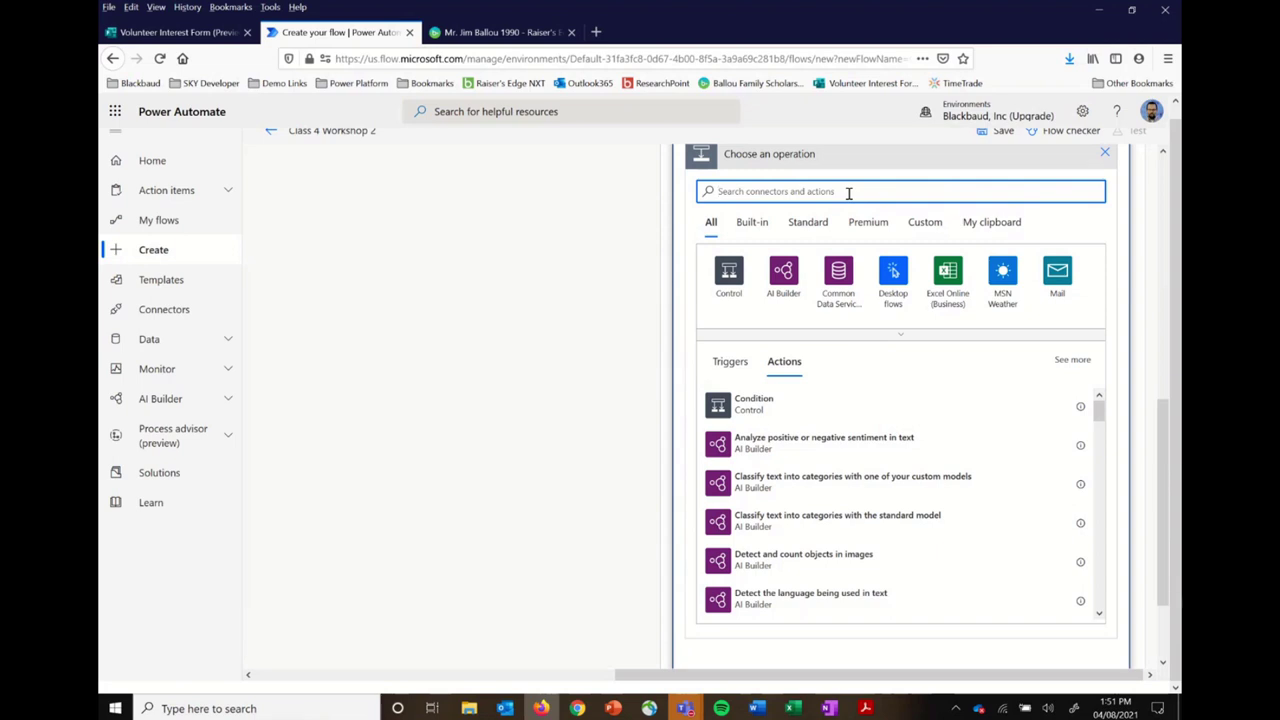
click(729, 278)
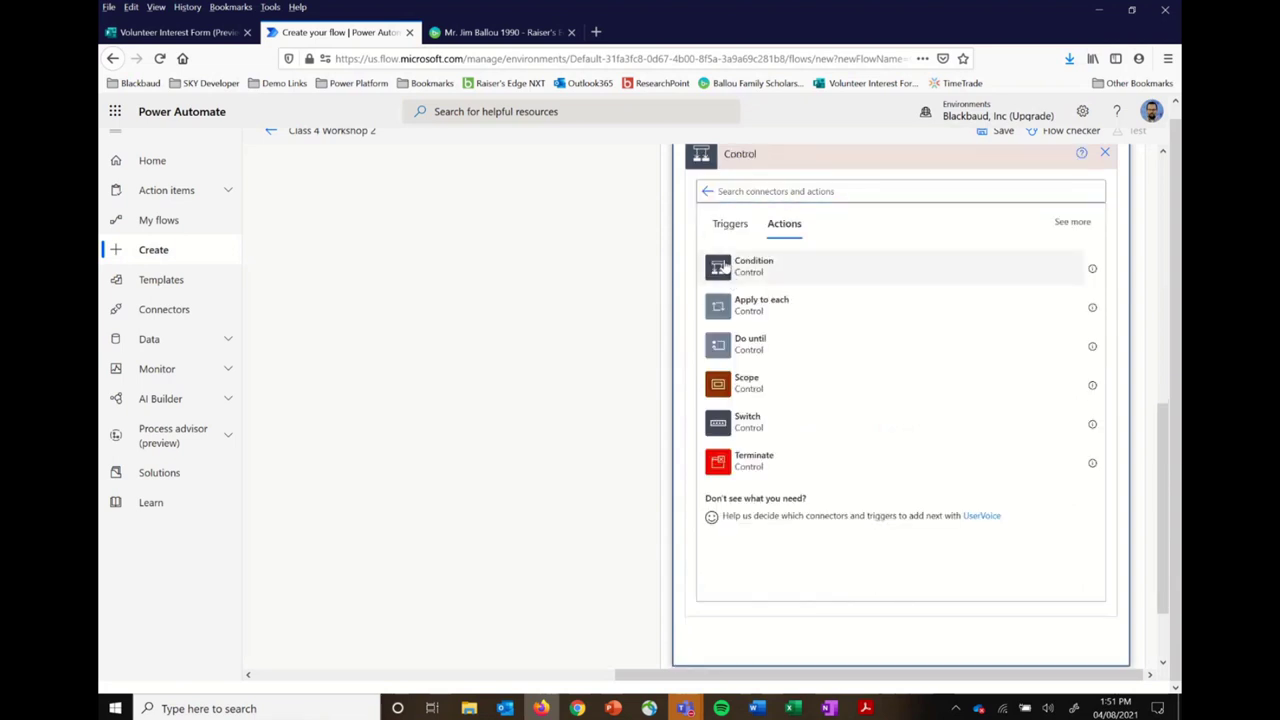
click(723, 266)
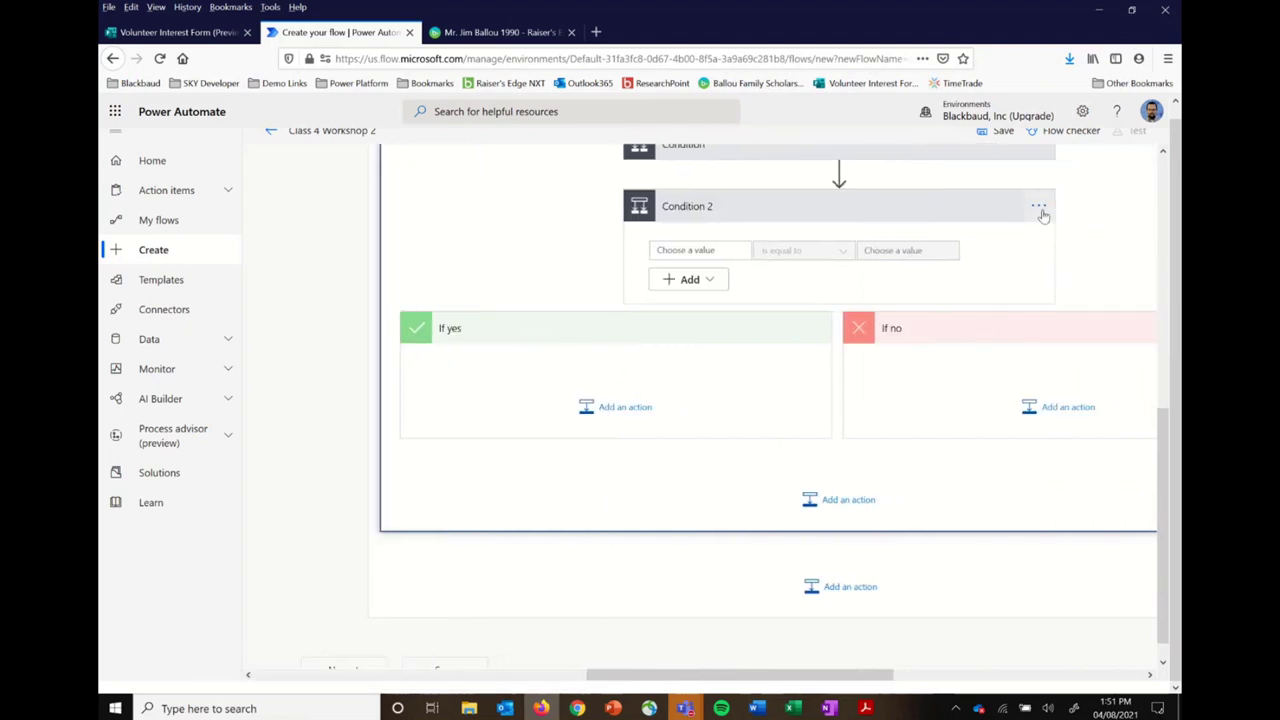
click(1038, 205)
click(990, 230)
text(Did we find a match)
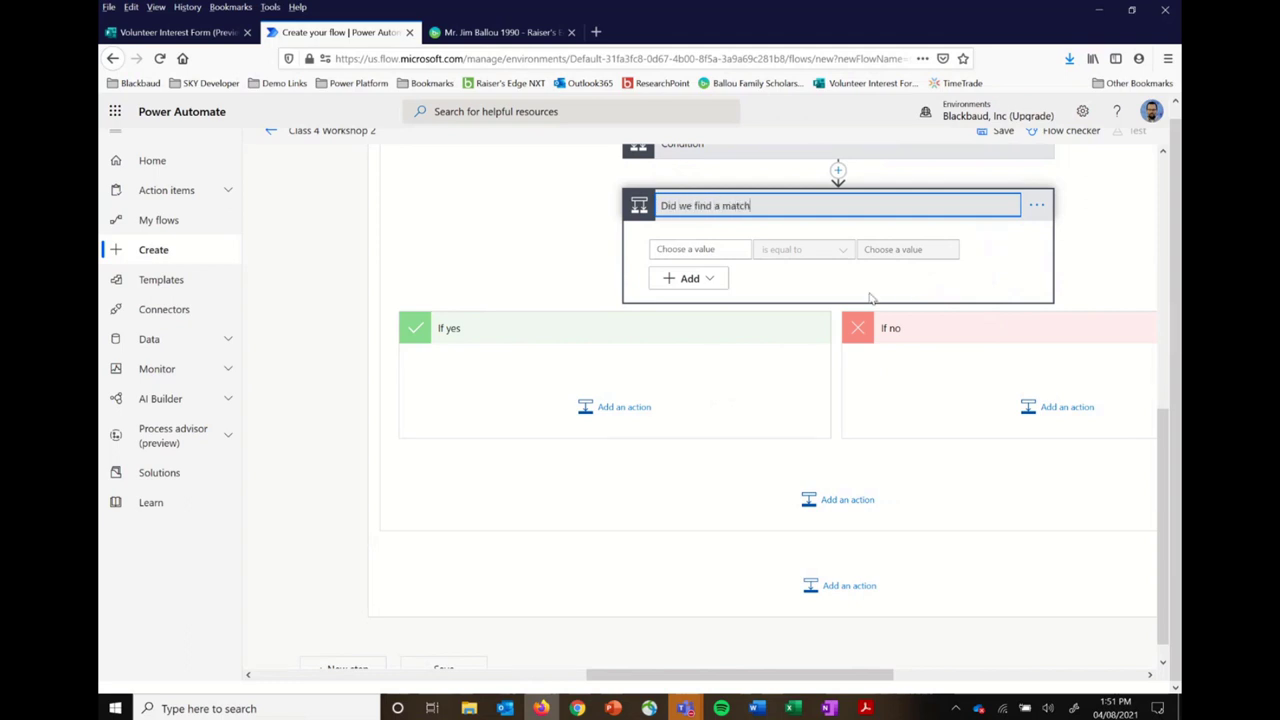
click(730, 249)
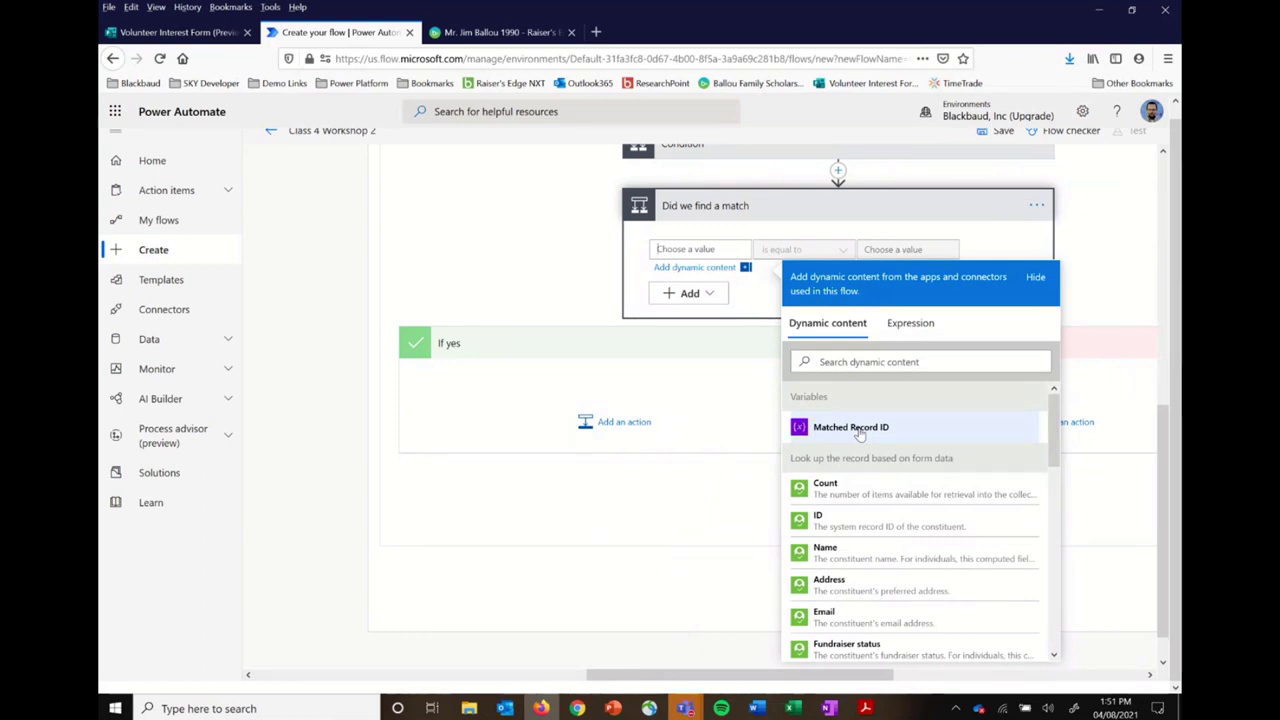
click(918, 324)
click(888, 374)
text(lentg)
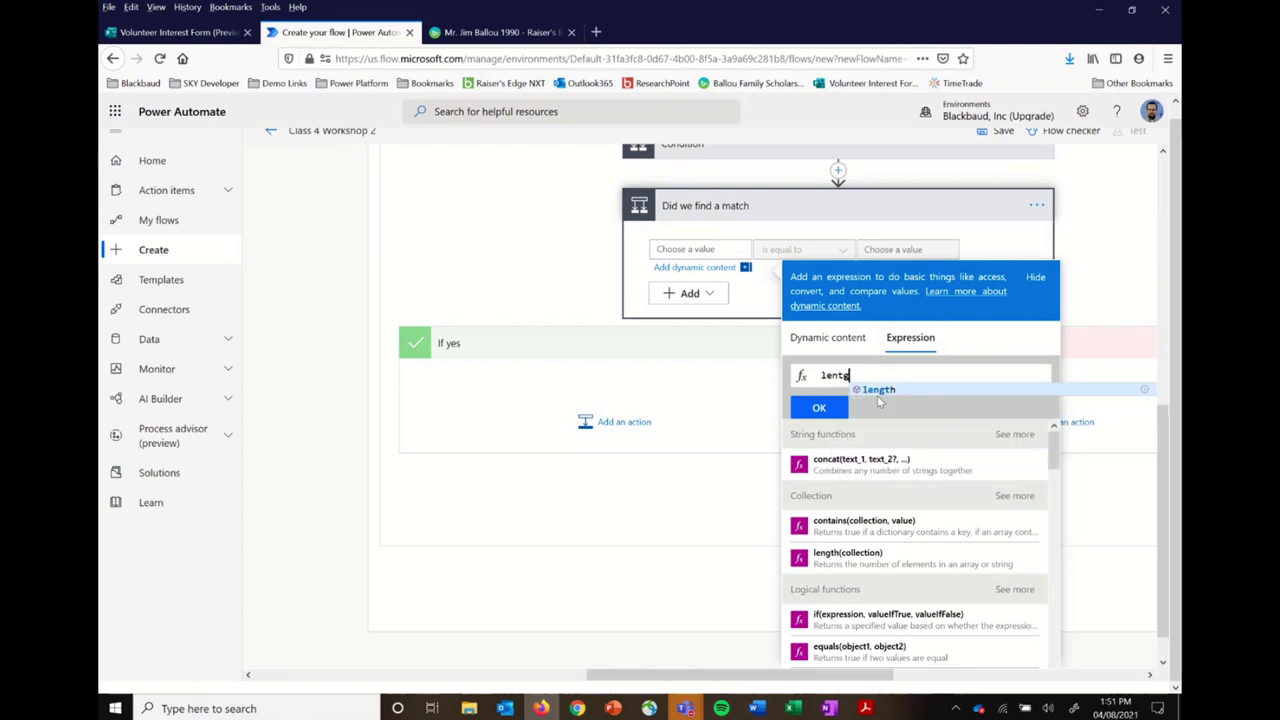
click(850, 567)
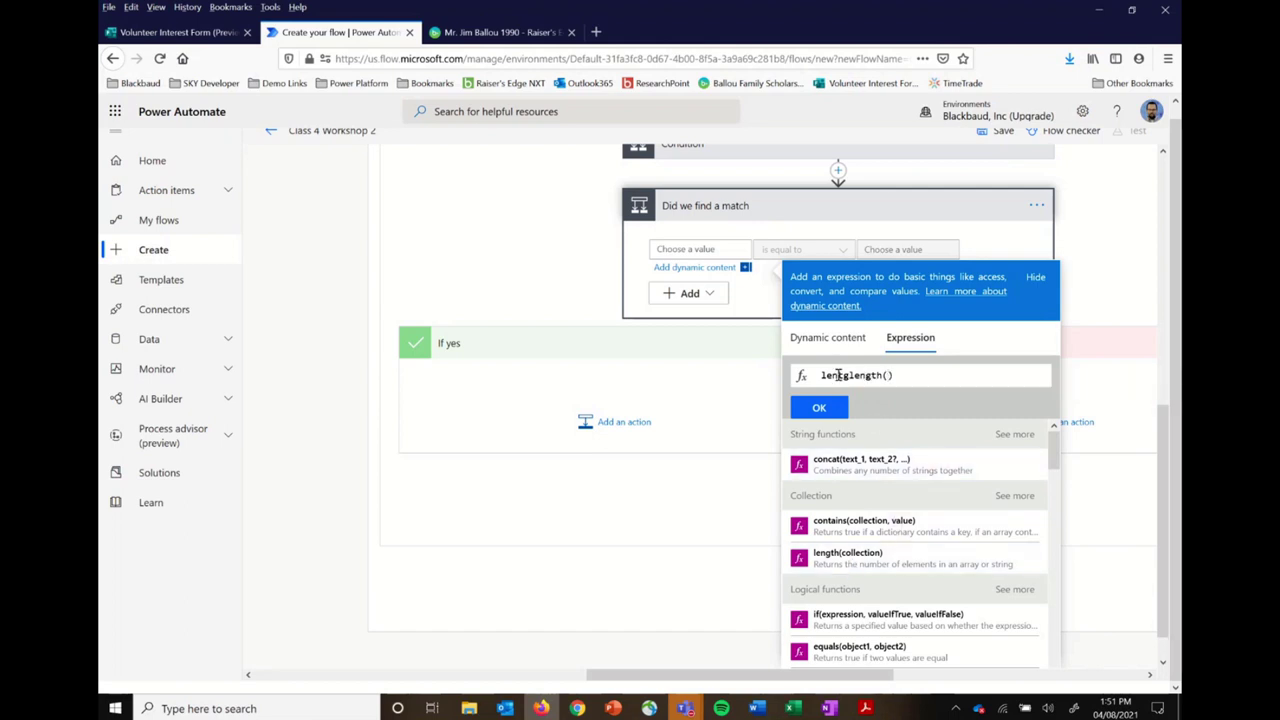
drag(900, 376, 805, 385)
key(BackSpace)
text(len)
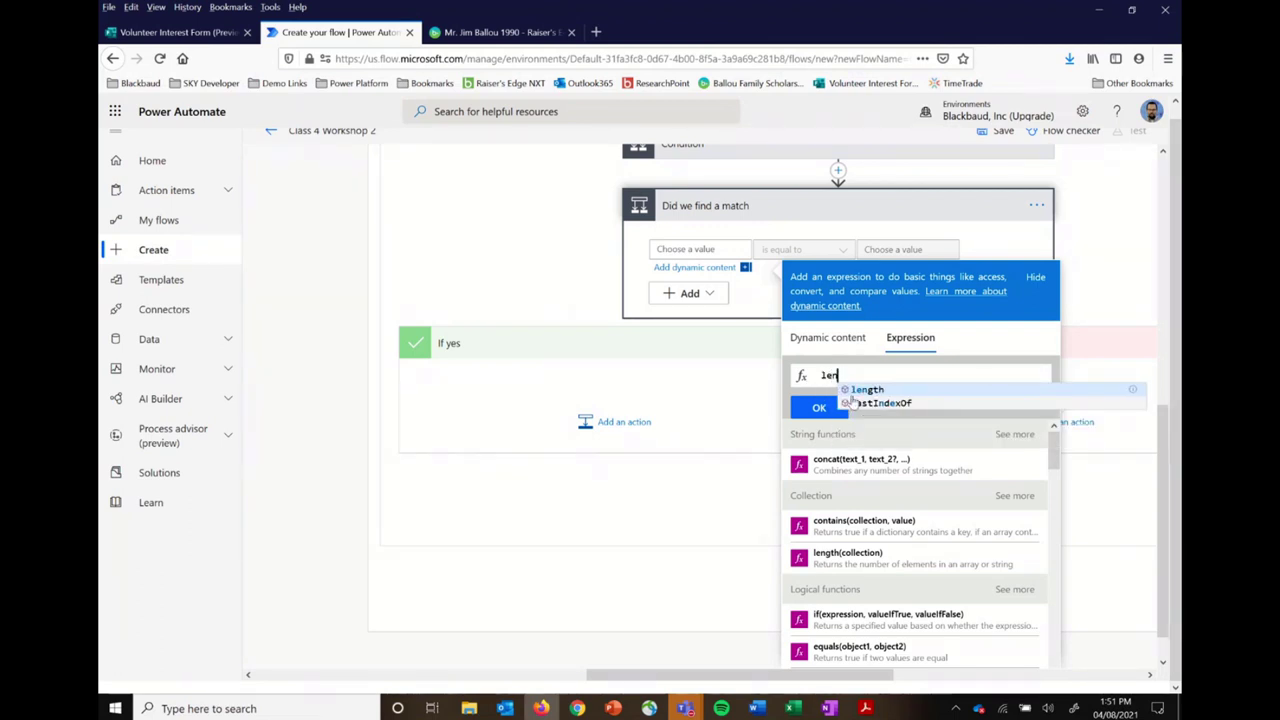
click(863, 390)
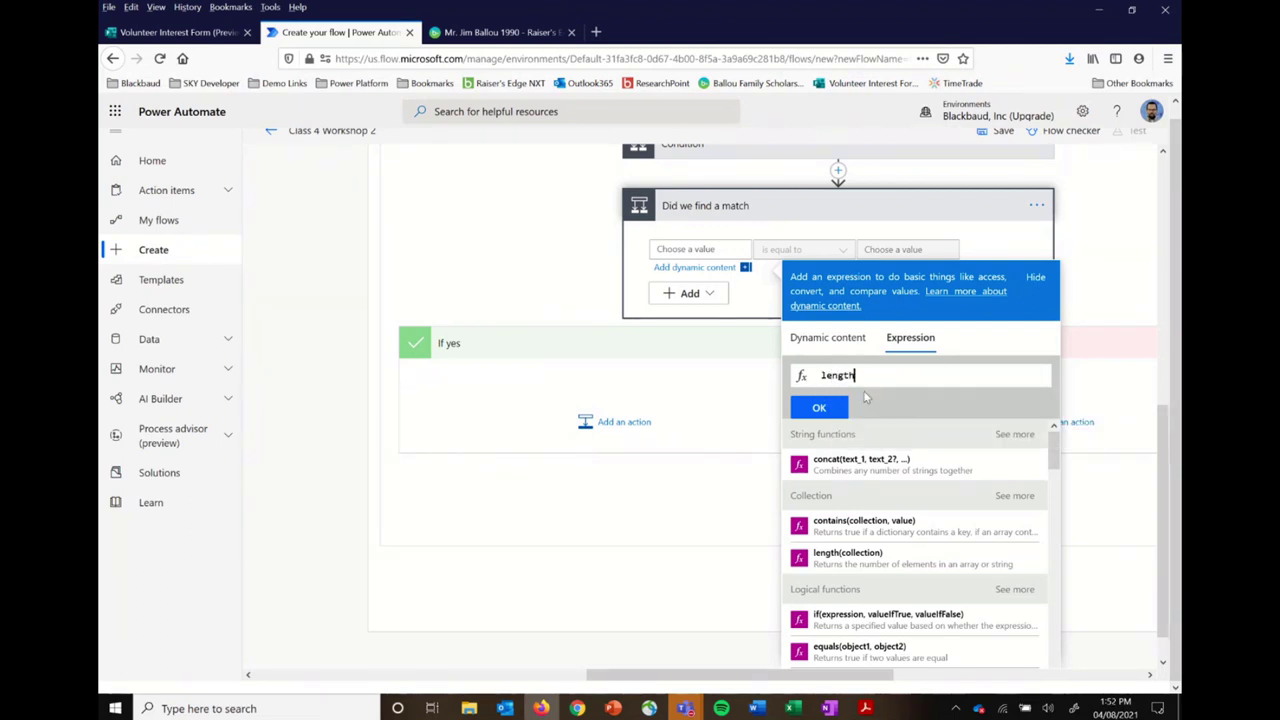
click(823, 338)
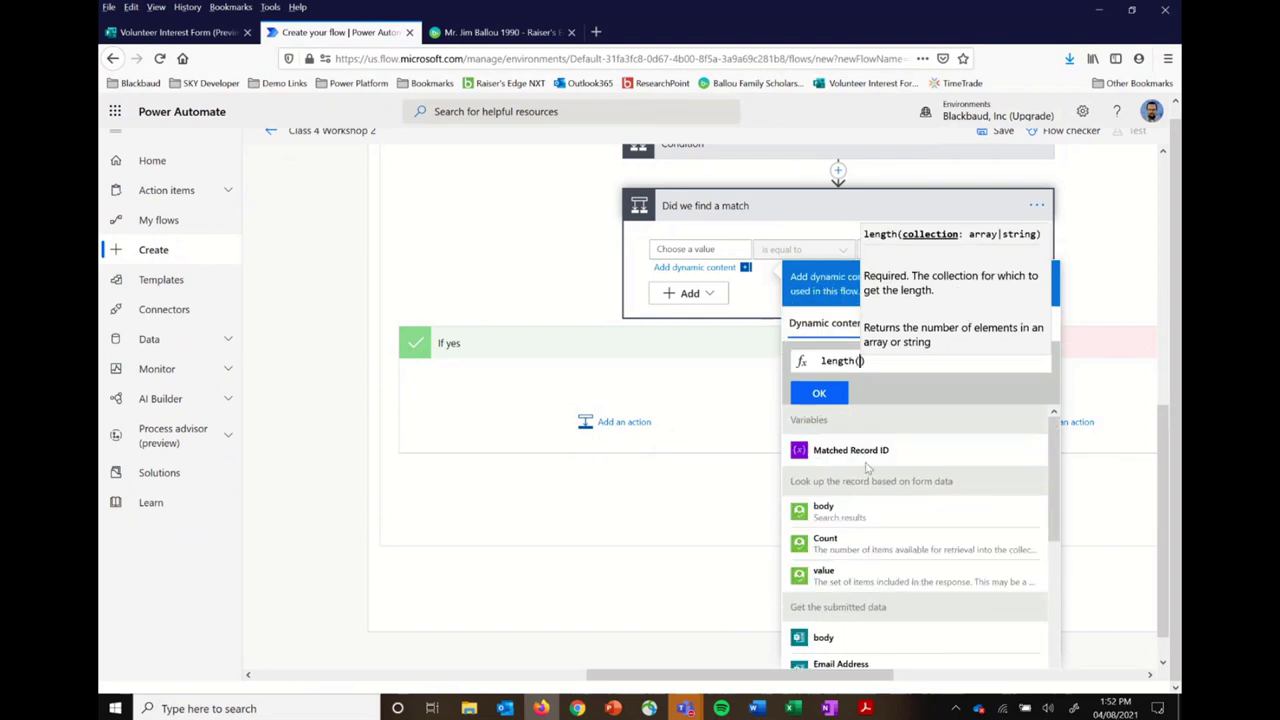
click(870, 460)
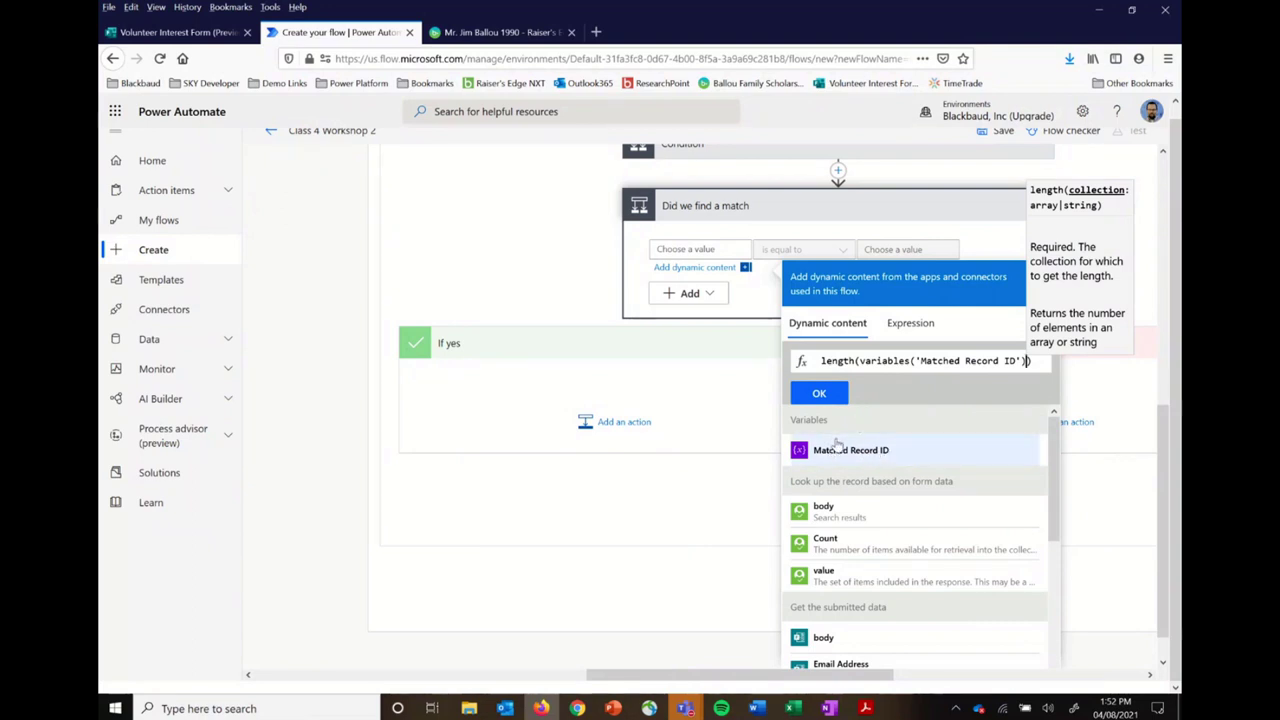
Step: Set the condition's first value to the expression length(Matched Record ID)
click(1102, 500)
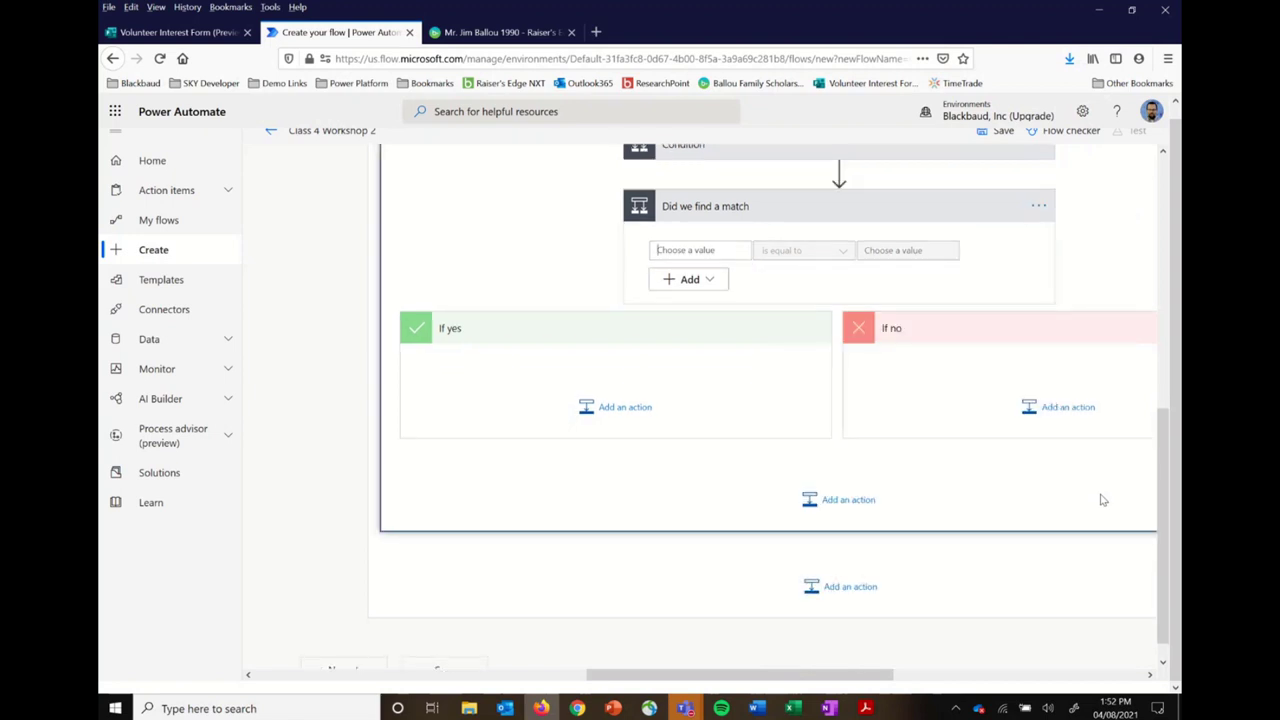
click(737, 251)
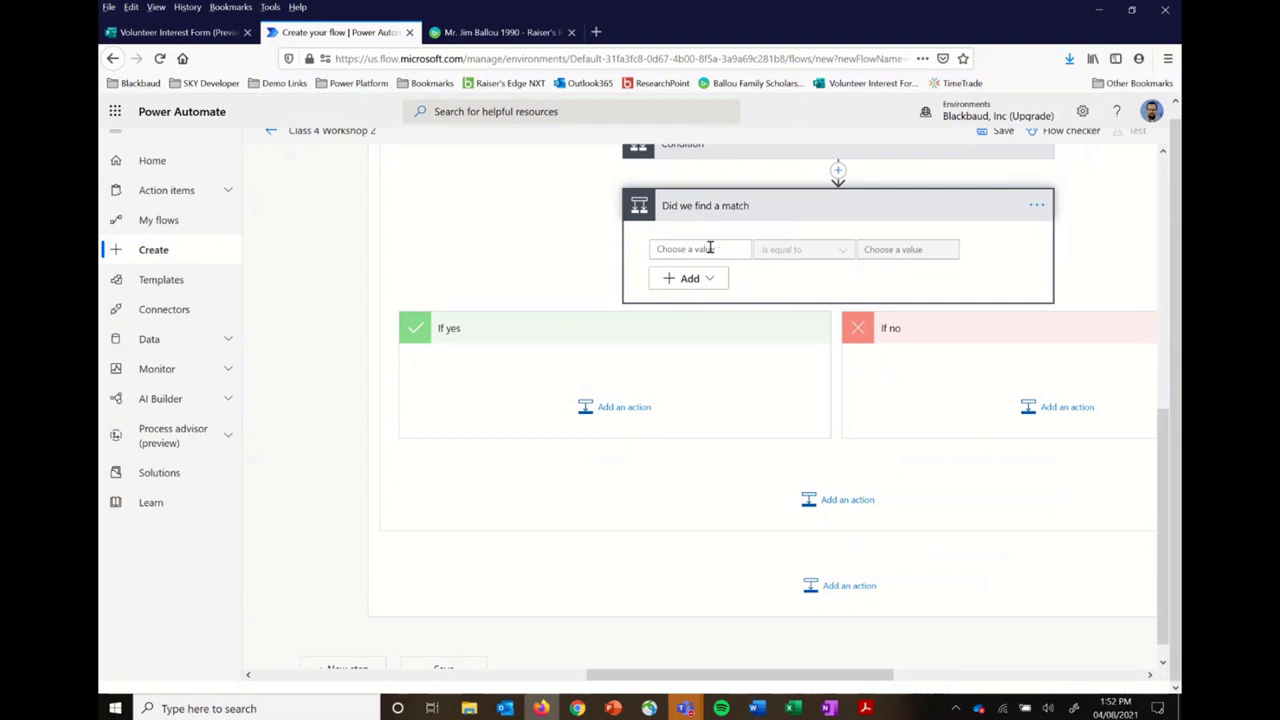
click(1037, 205)
click(1088, 220)
click(696, 249)
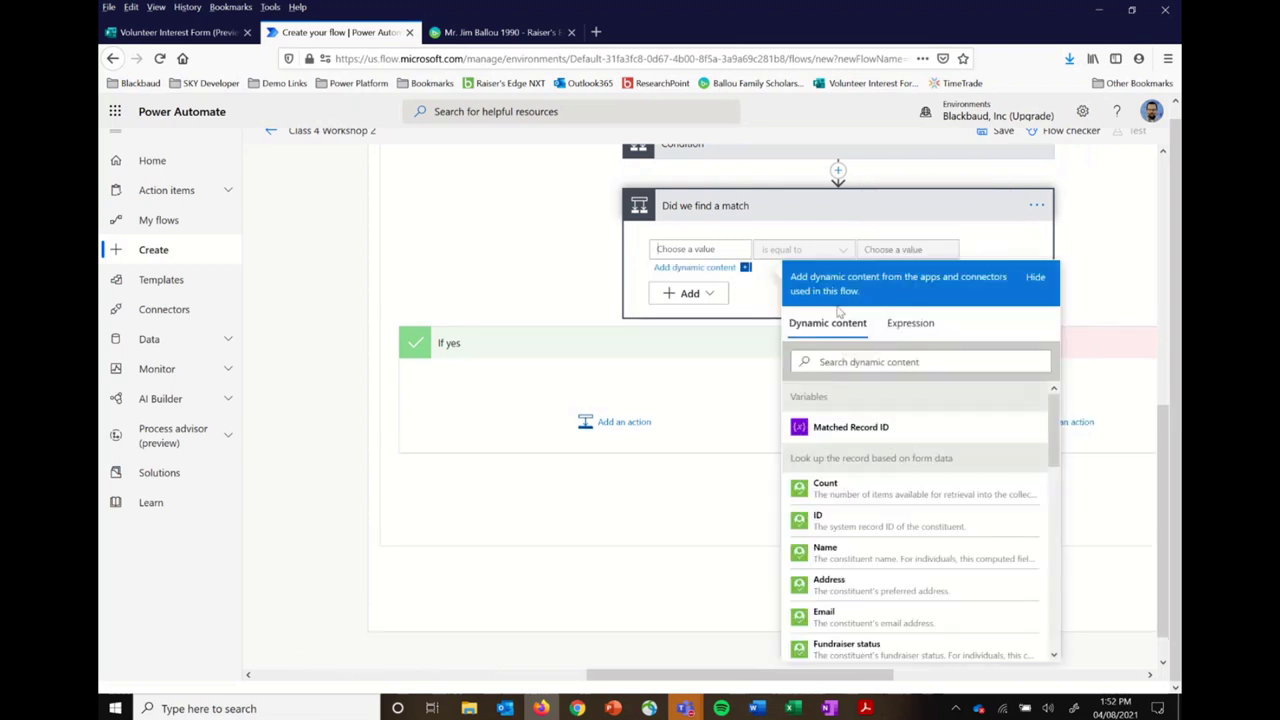
click(912, 326)
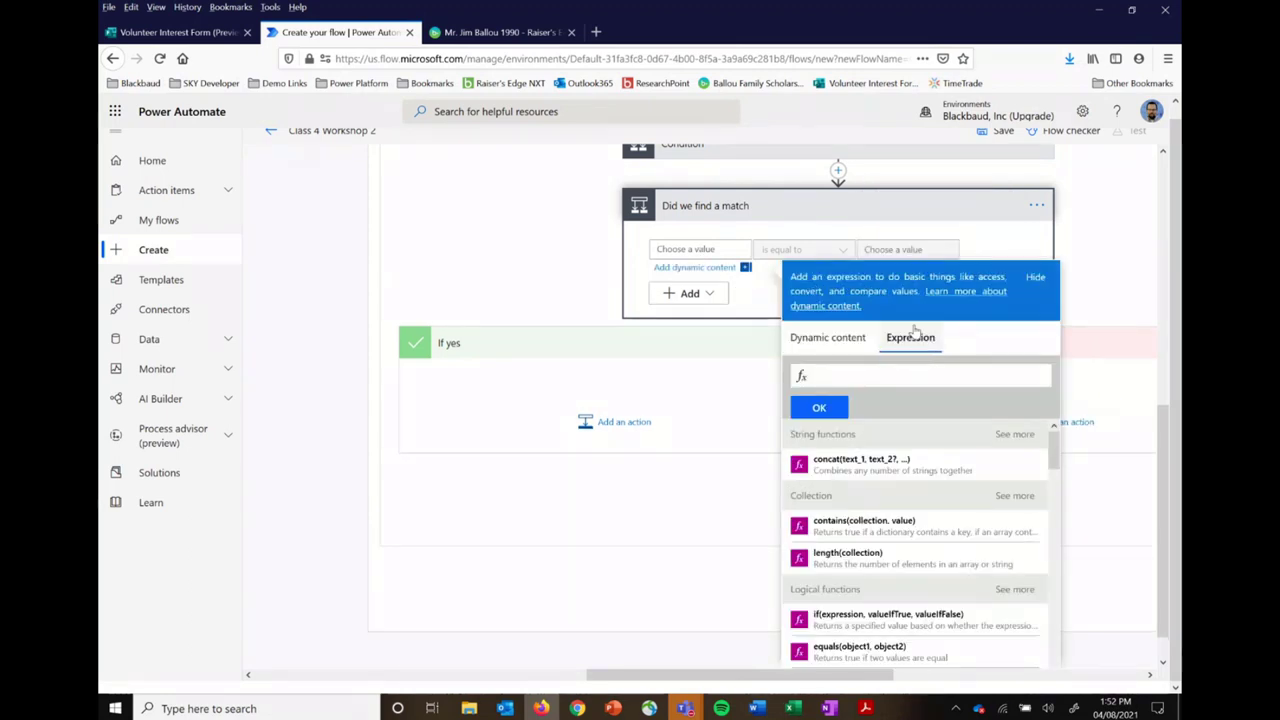
text(len)
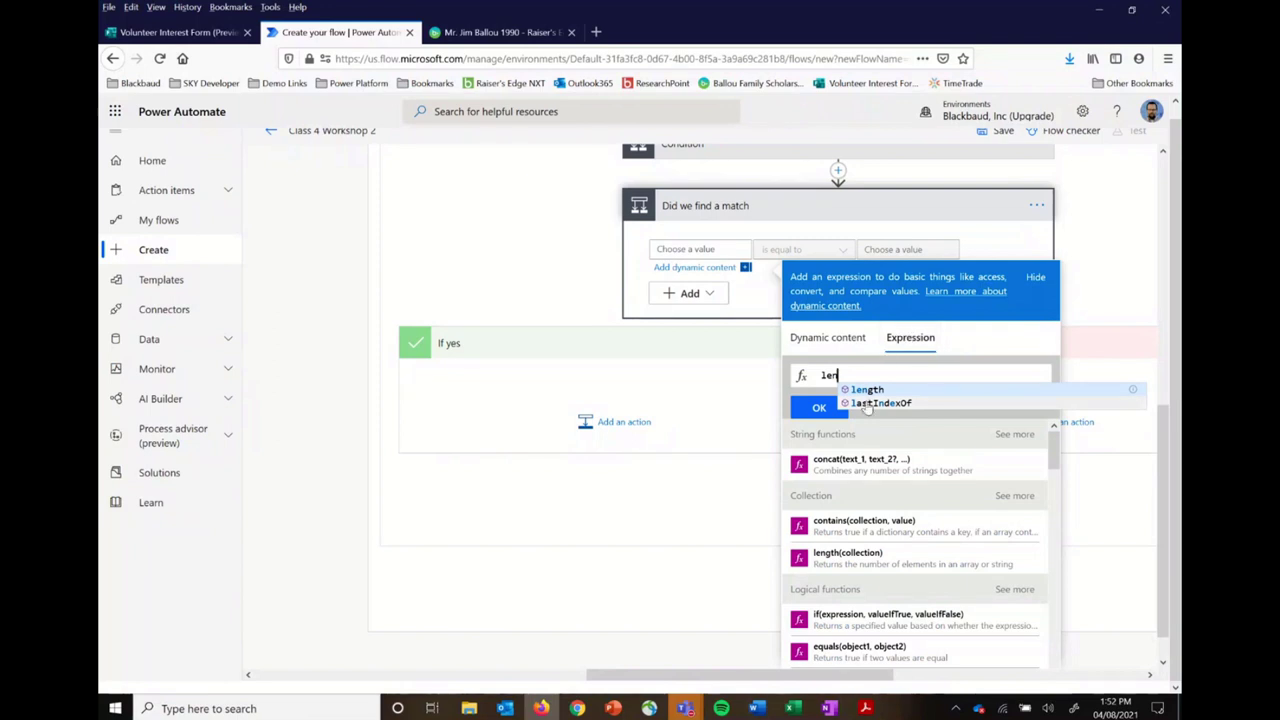
click(879, 390)
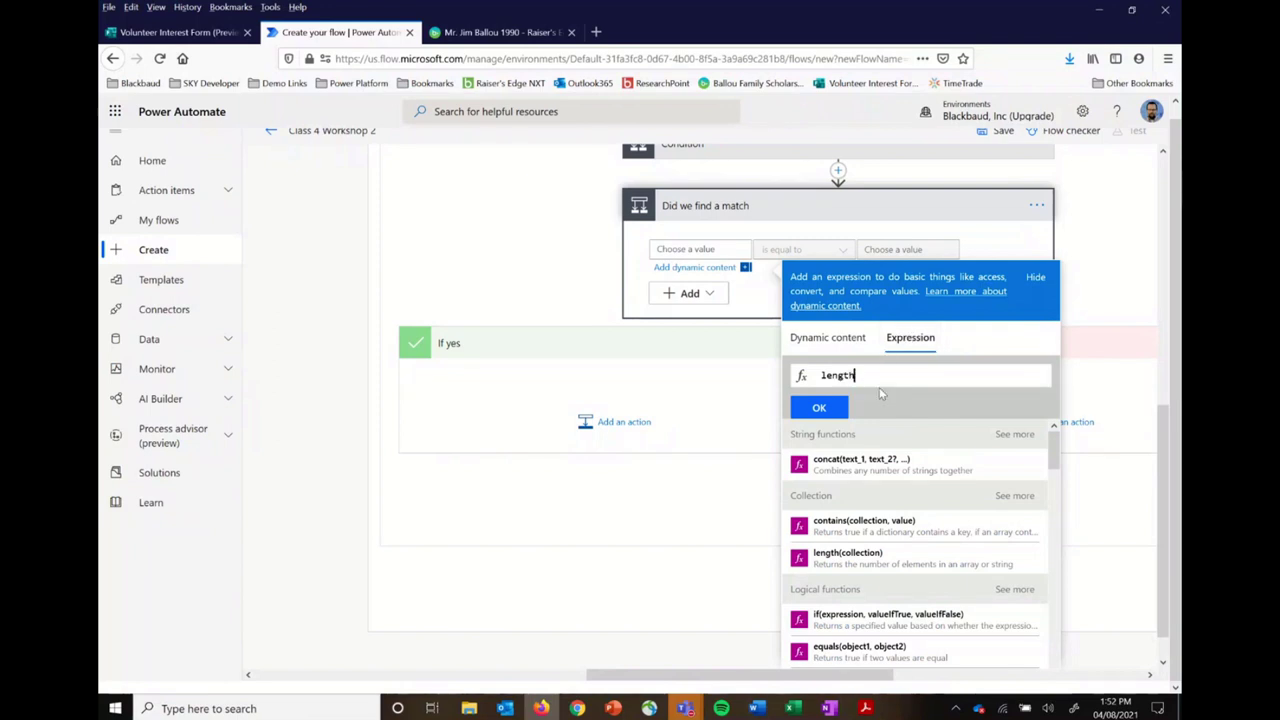
text(()
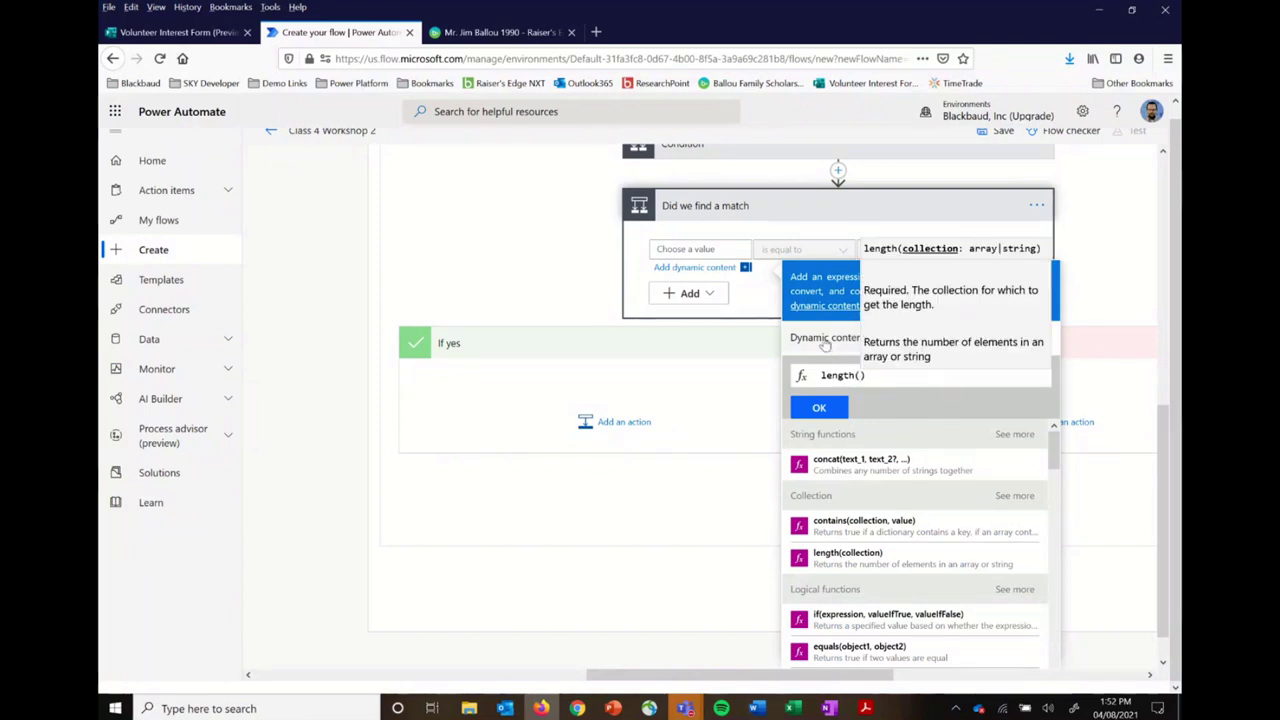
click(824, 338)
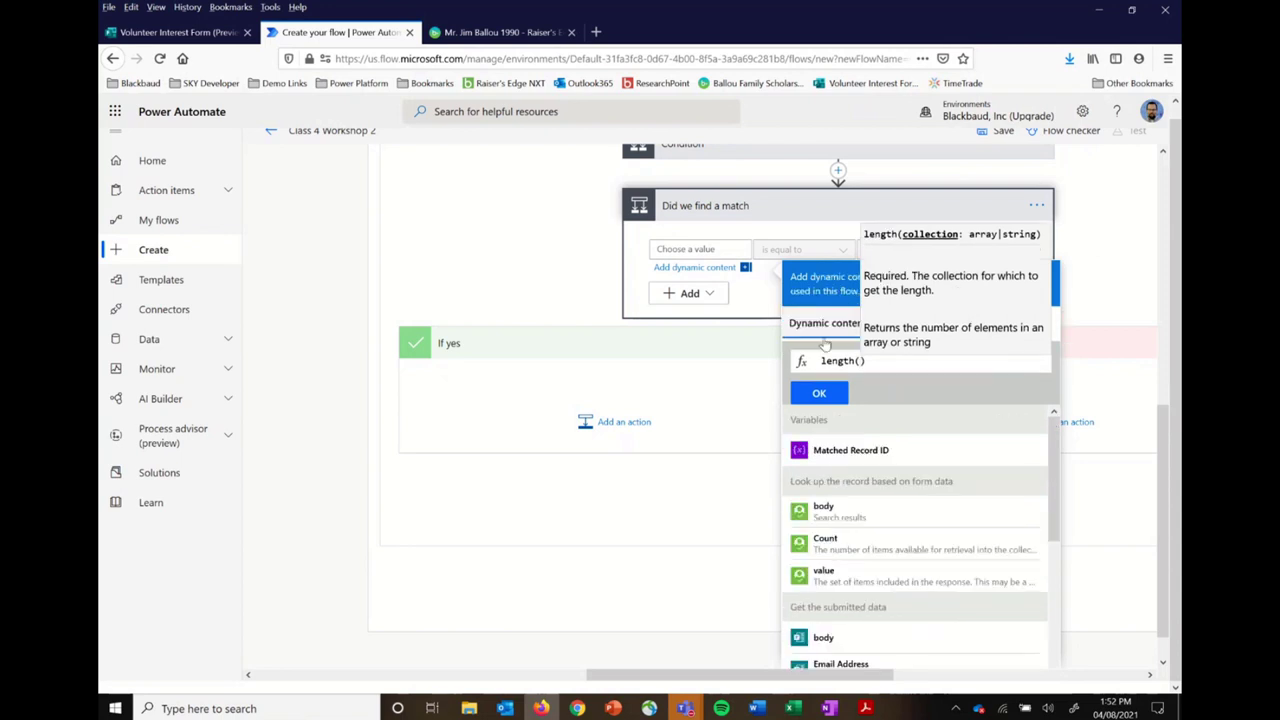
click(848, 451)
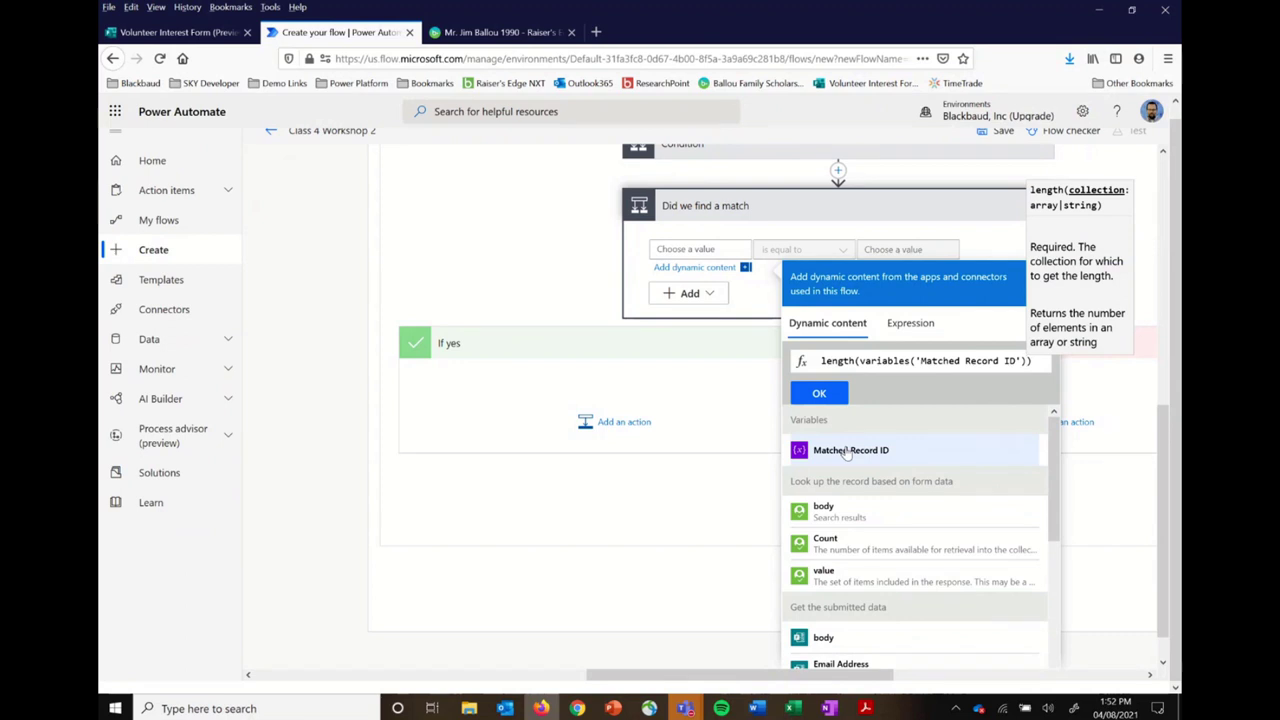
click(822, 394)
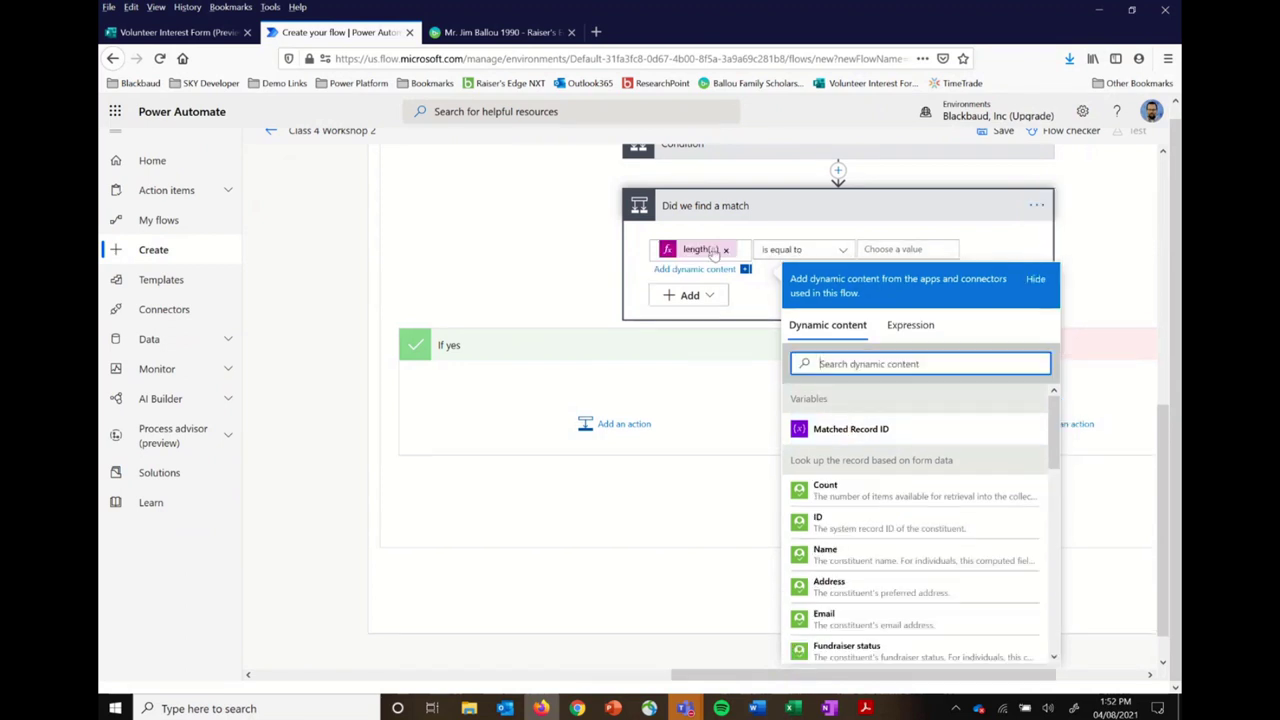
Step: Compare the length using 'is greater than or equal to' against the value 1
click(1084, 252)
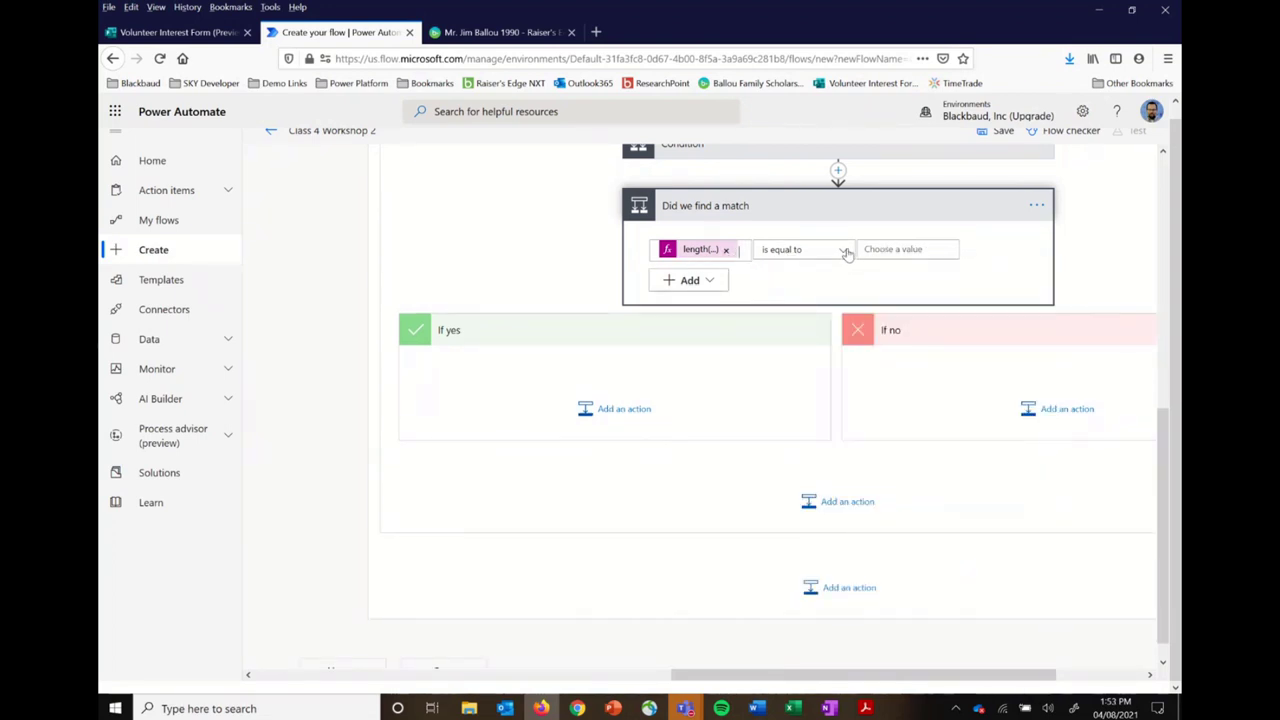
click(844, 251)
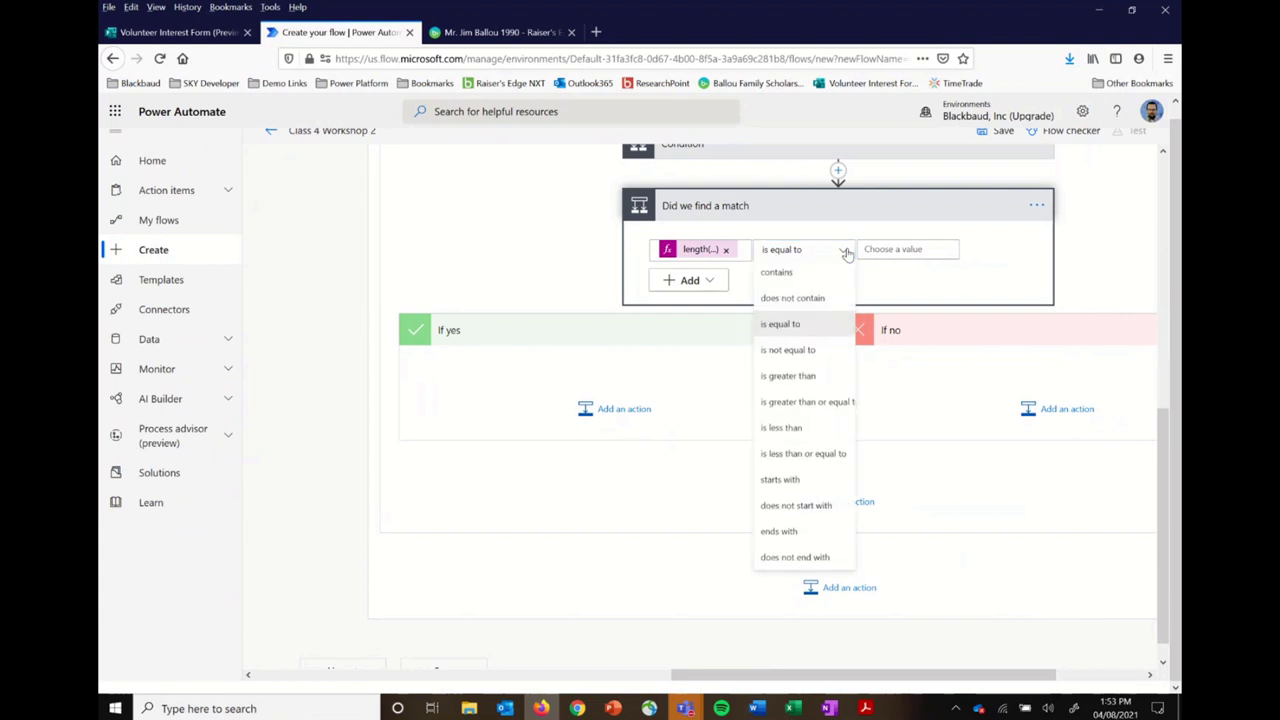
click(820, 406)
click(914, 251)
text(1)
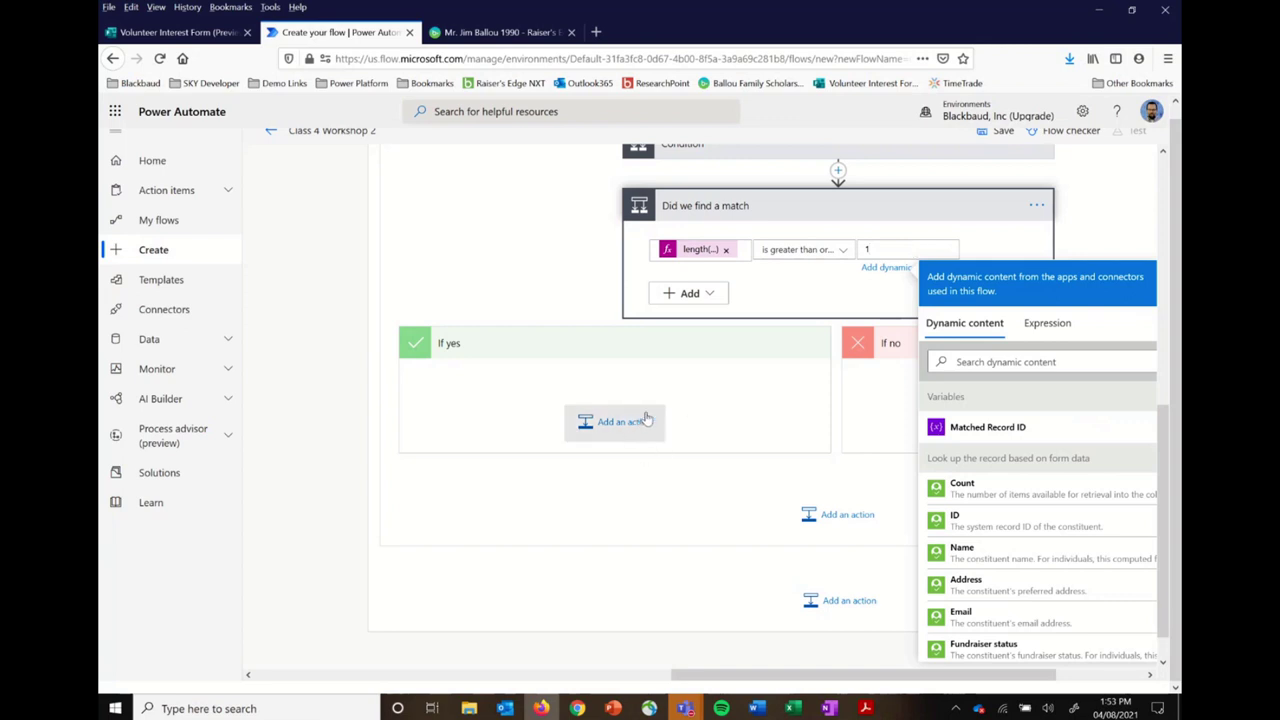
click(688, 386)
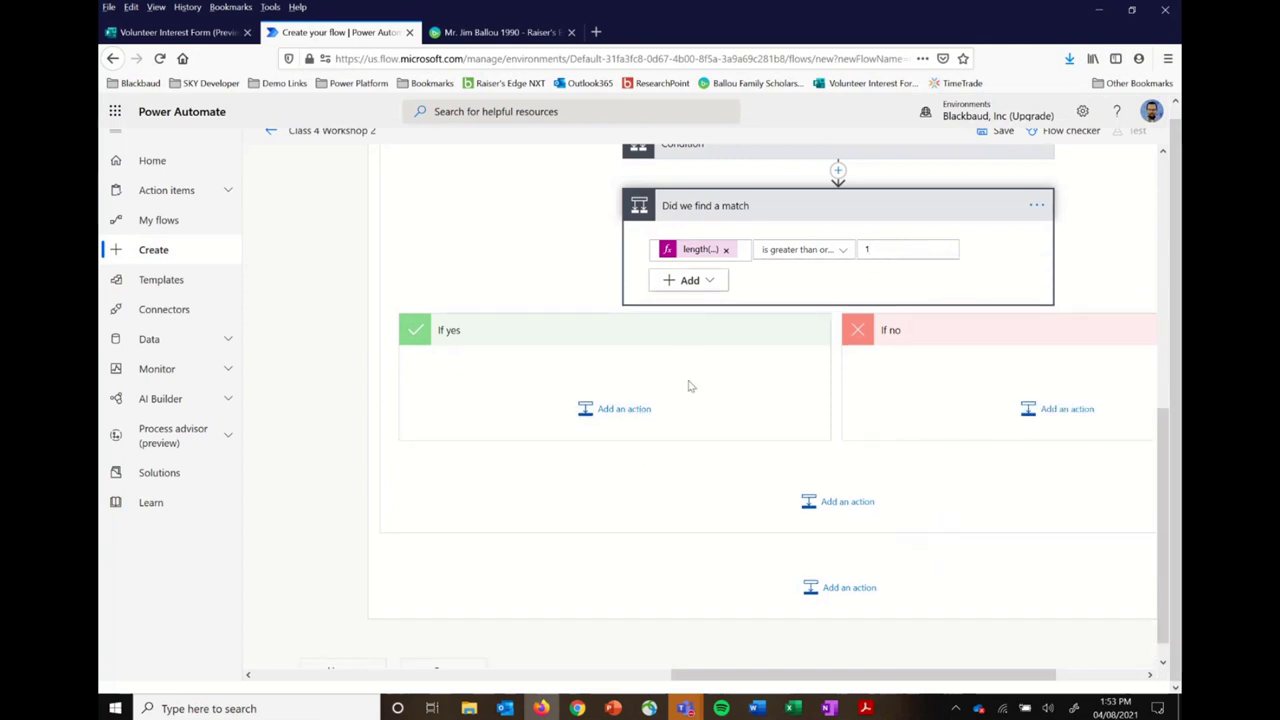
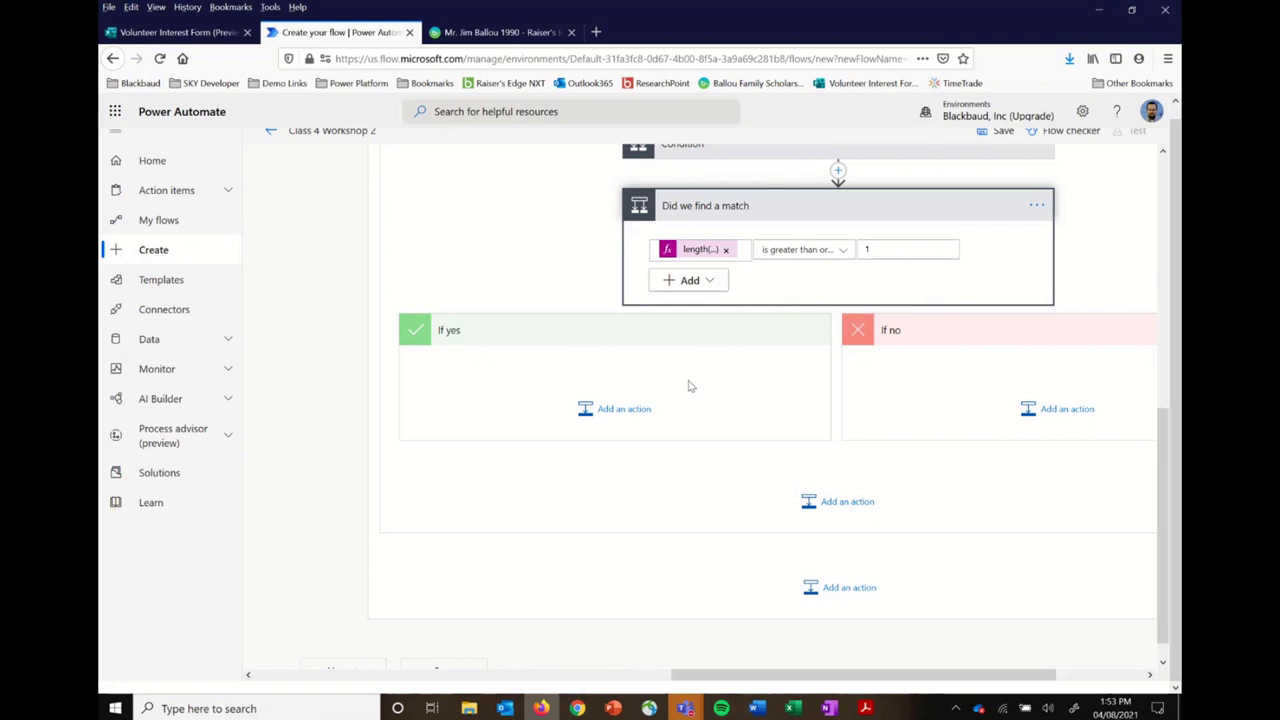
Step: Under If yes, add the Blackbaud Raisers Edge NXT 'Update a constituent' action
click(629, 417)
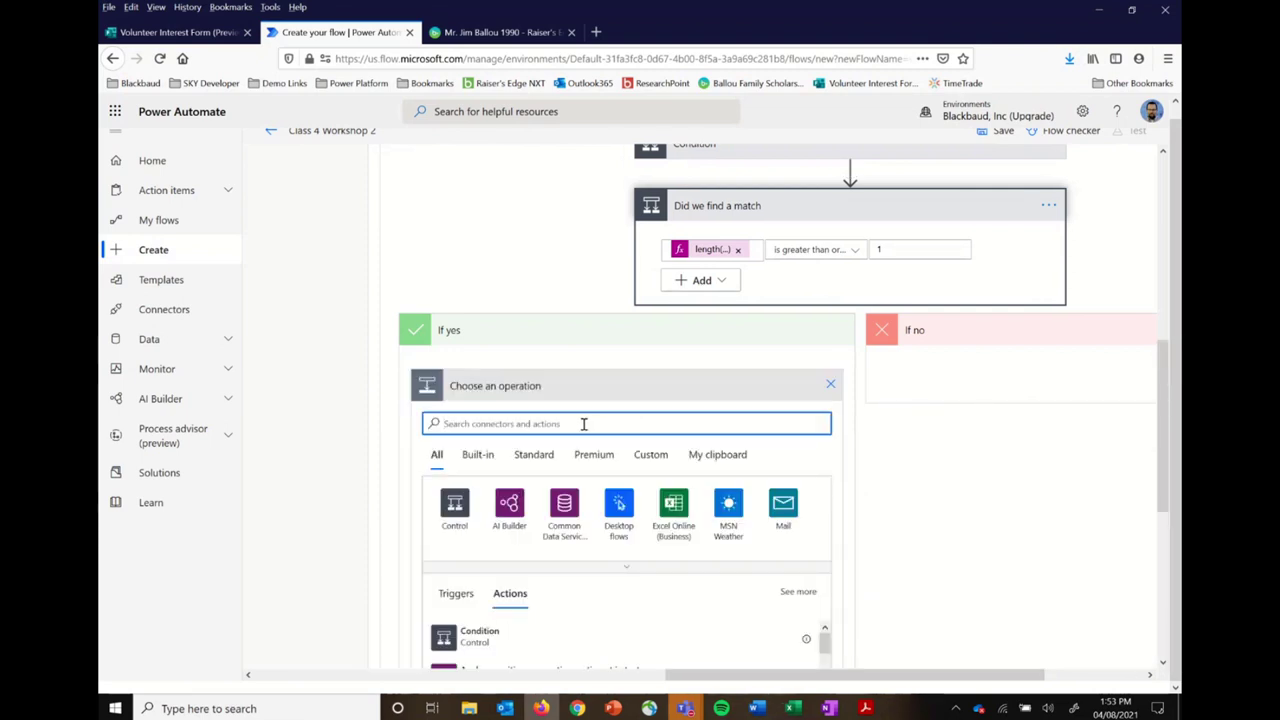
text(blackb)
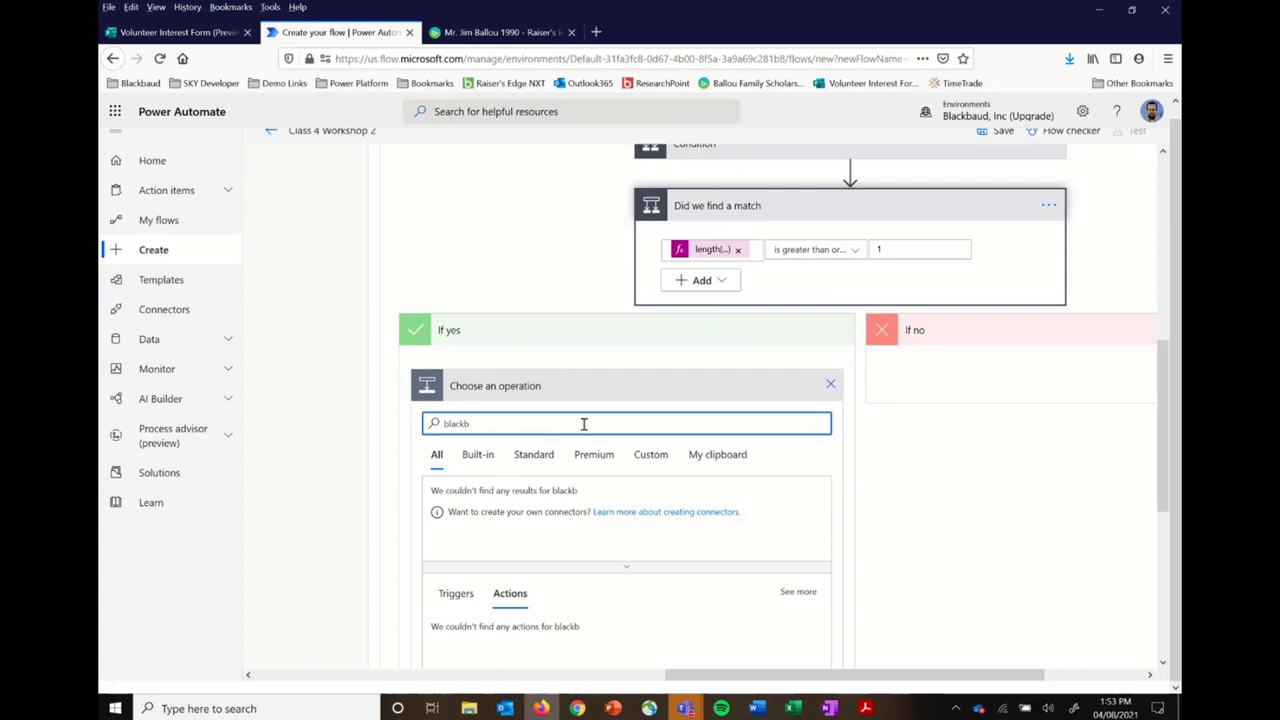
click(512, 506)
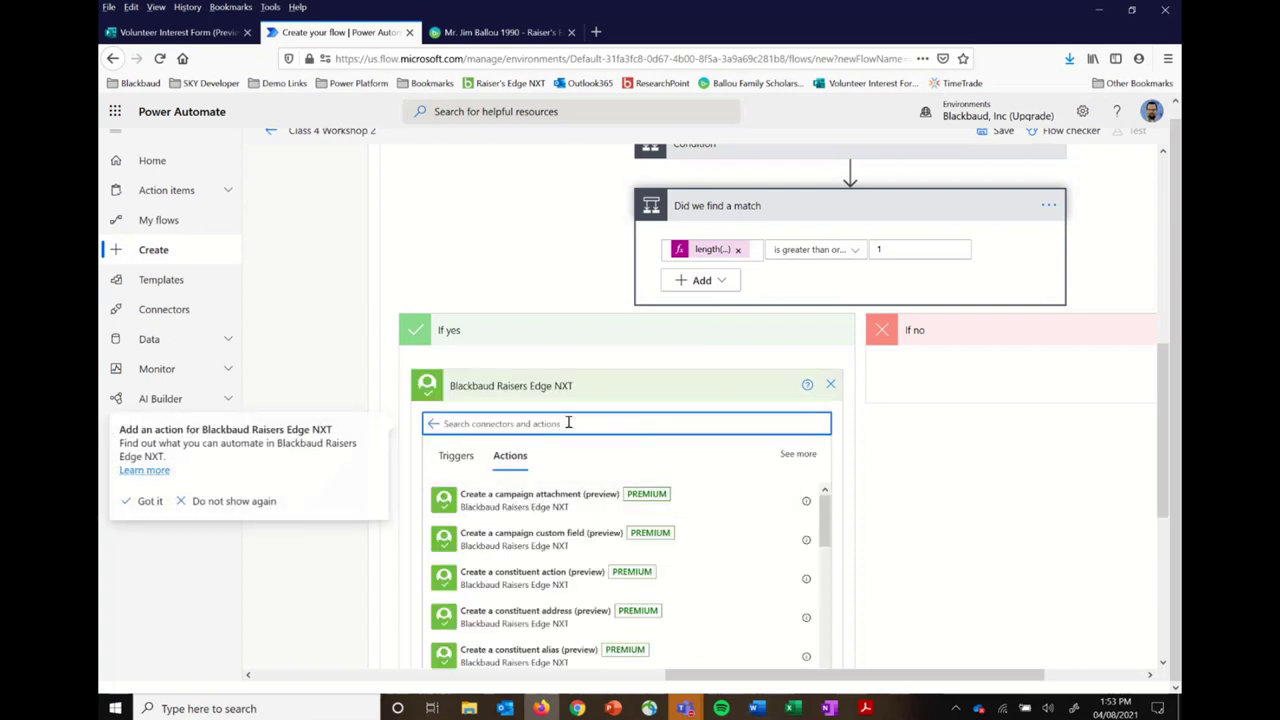
text(c)
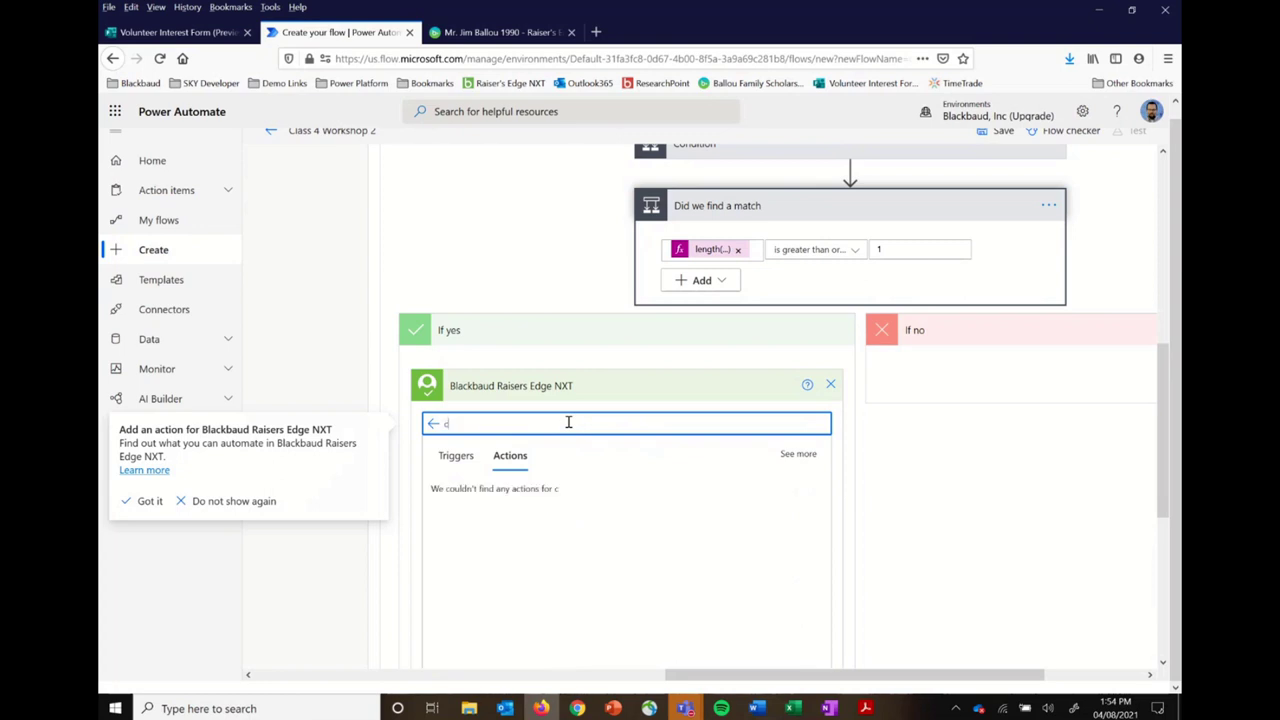
text(onstituen)
key(BackSpace)
text(ent)
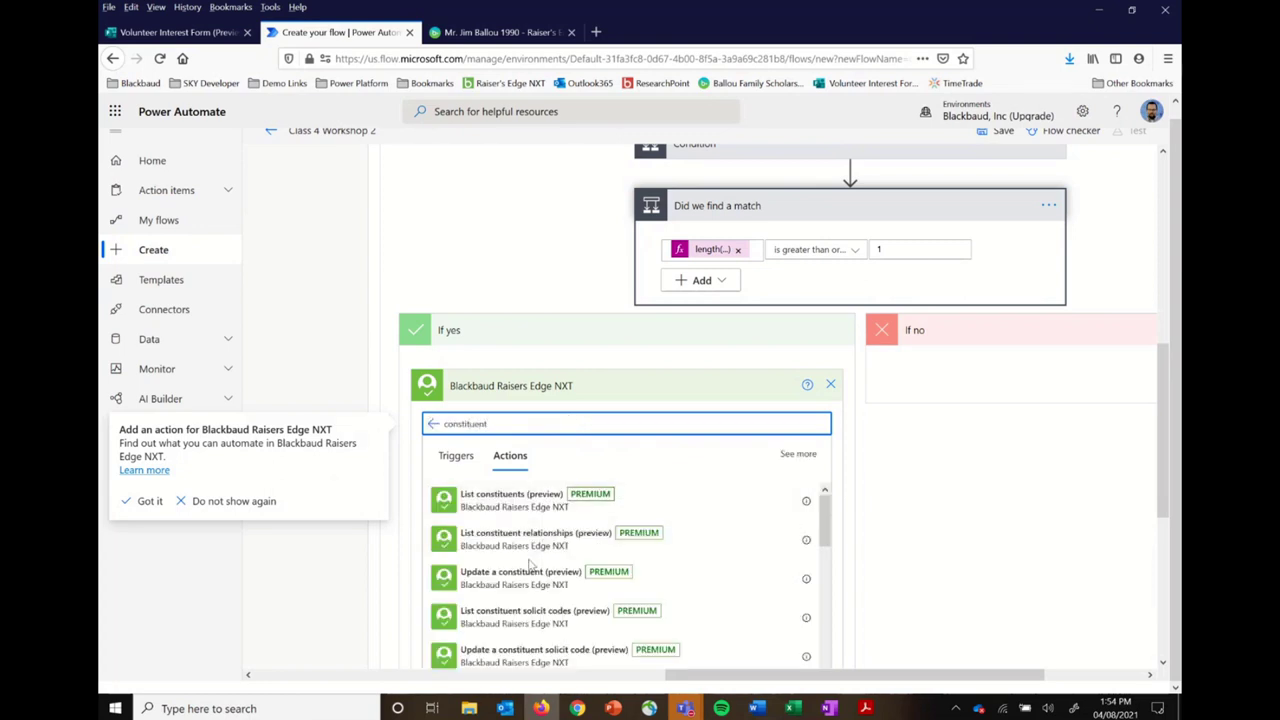
click(528, 585)
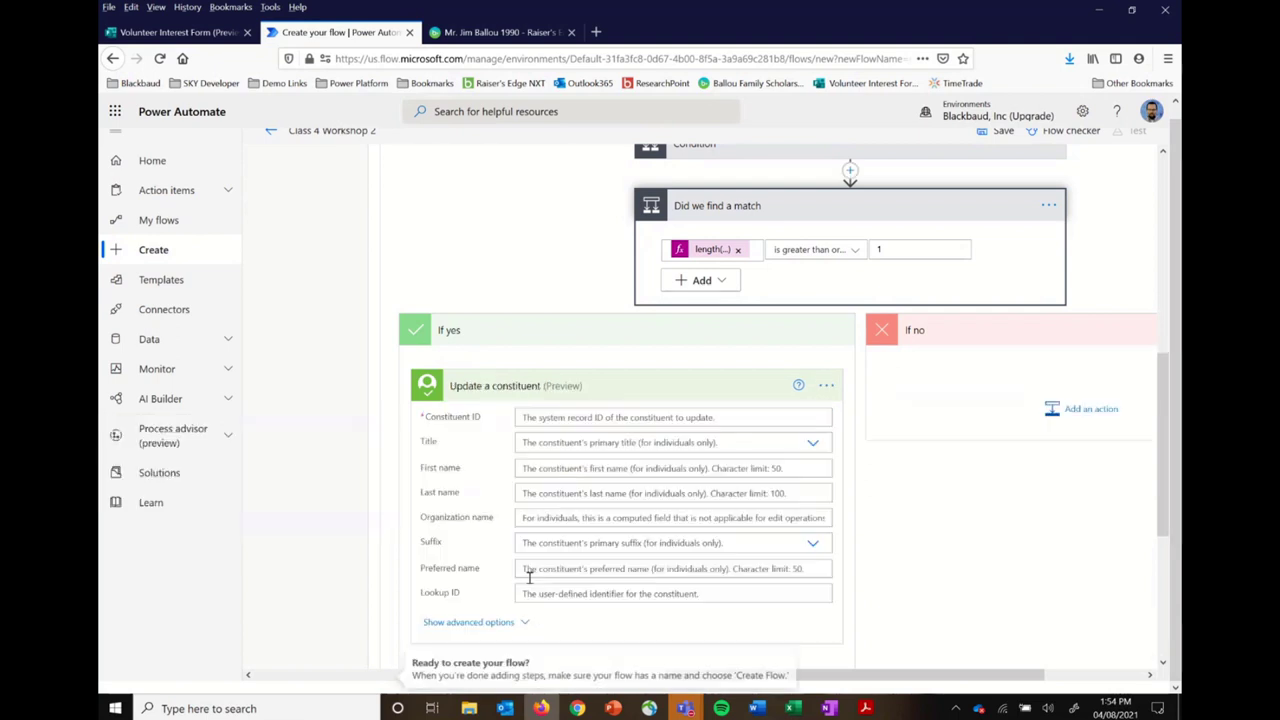
Step: Fill Constituent ID with Matched Record ID and First name with the form's First Name answer
click(601, 418)
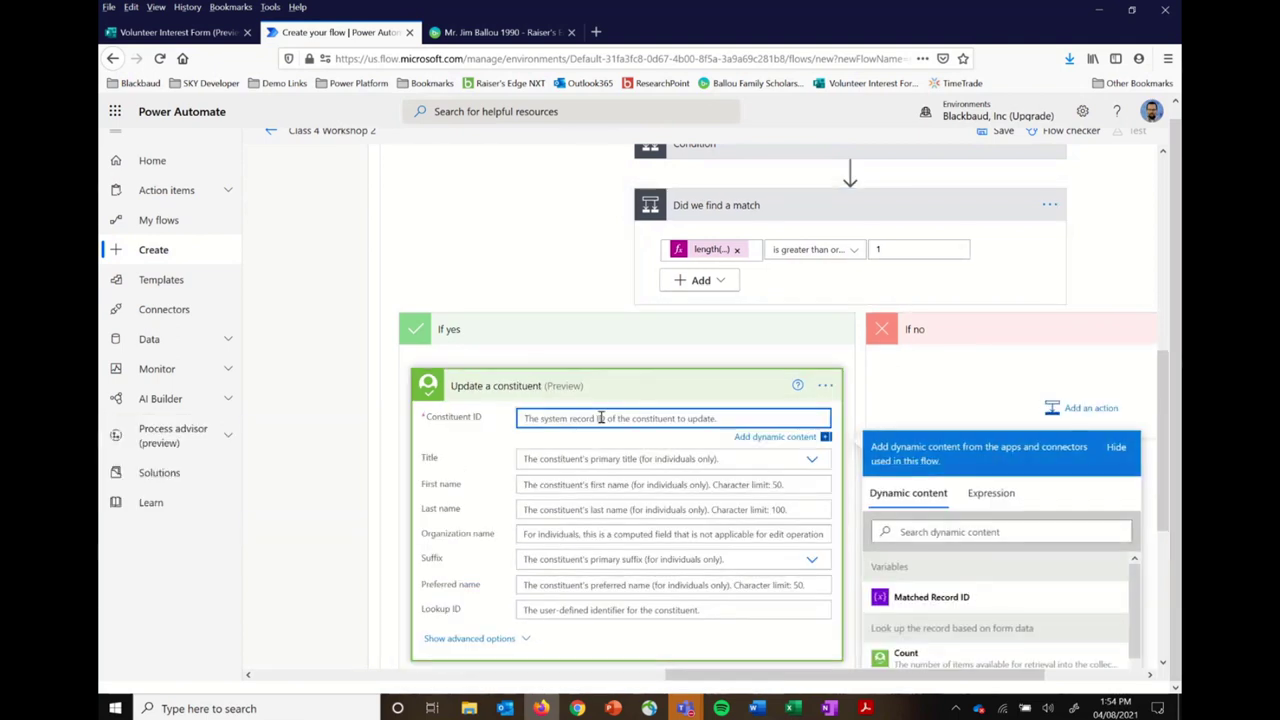
click(950, 601)
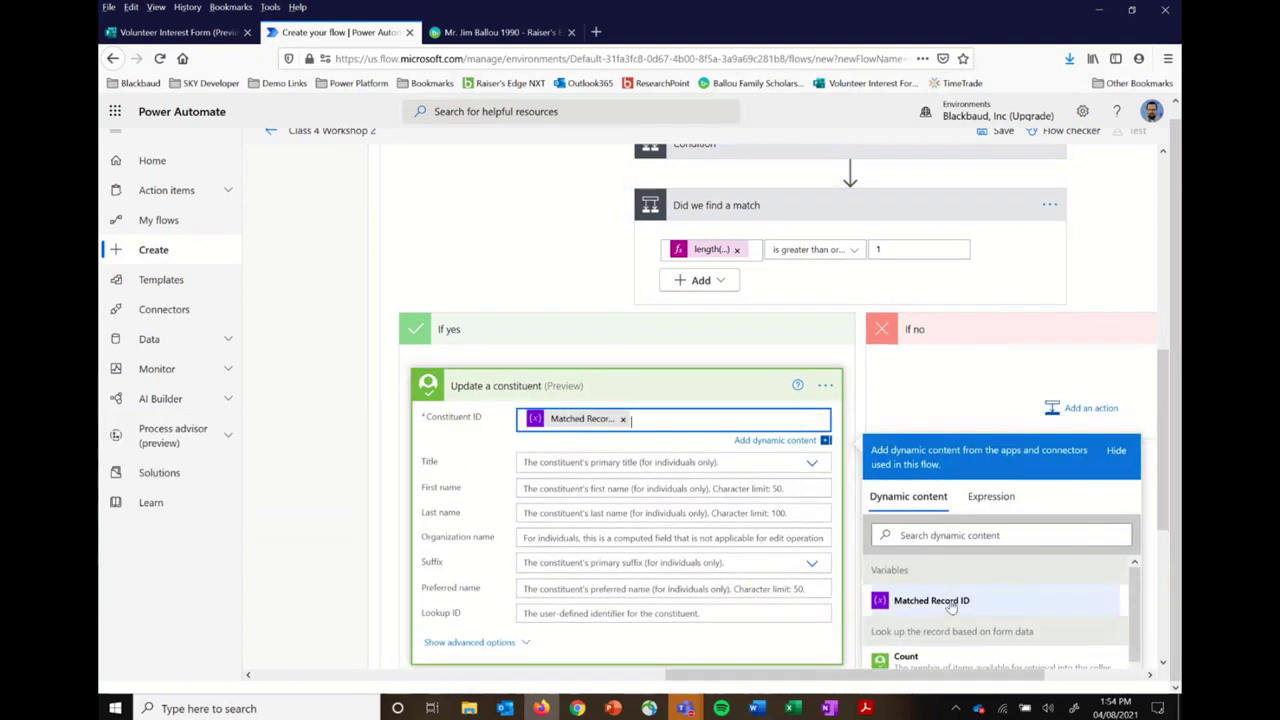
click(579, 487)
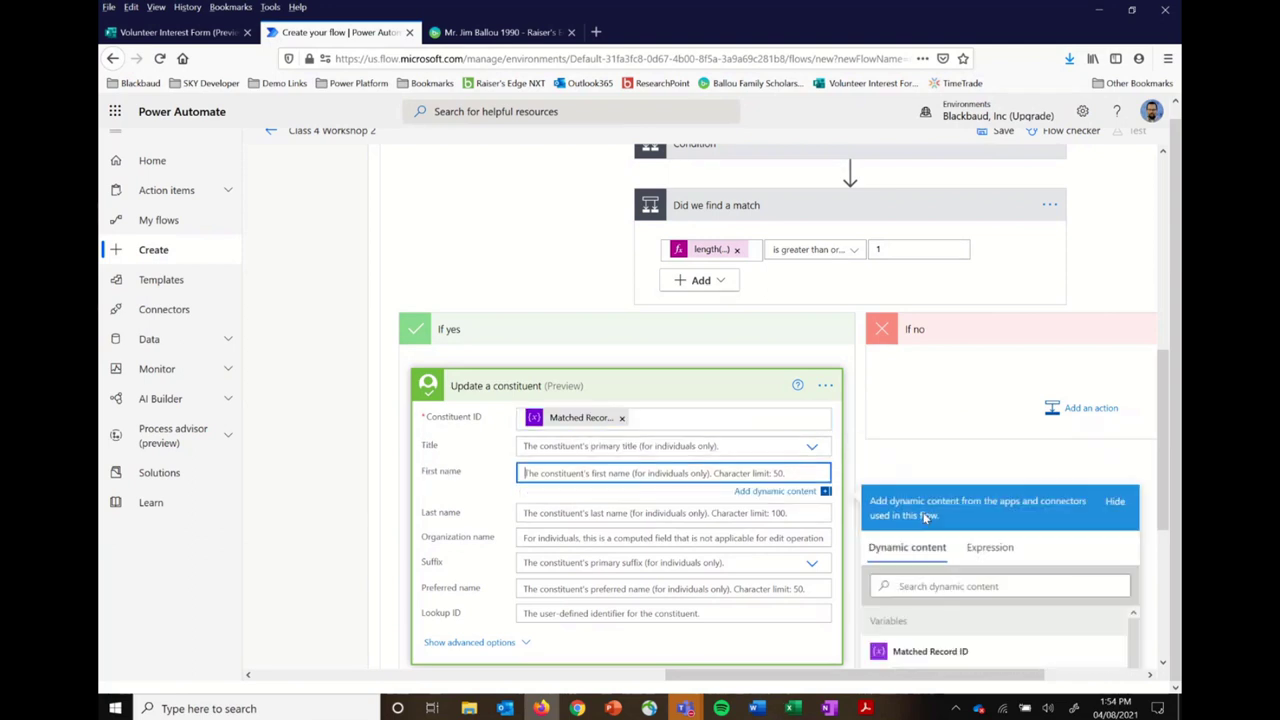
click(922, 583)
text(first)
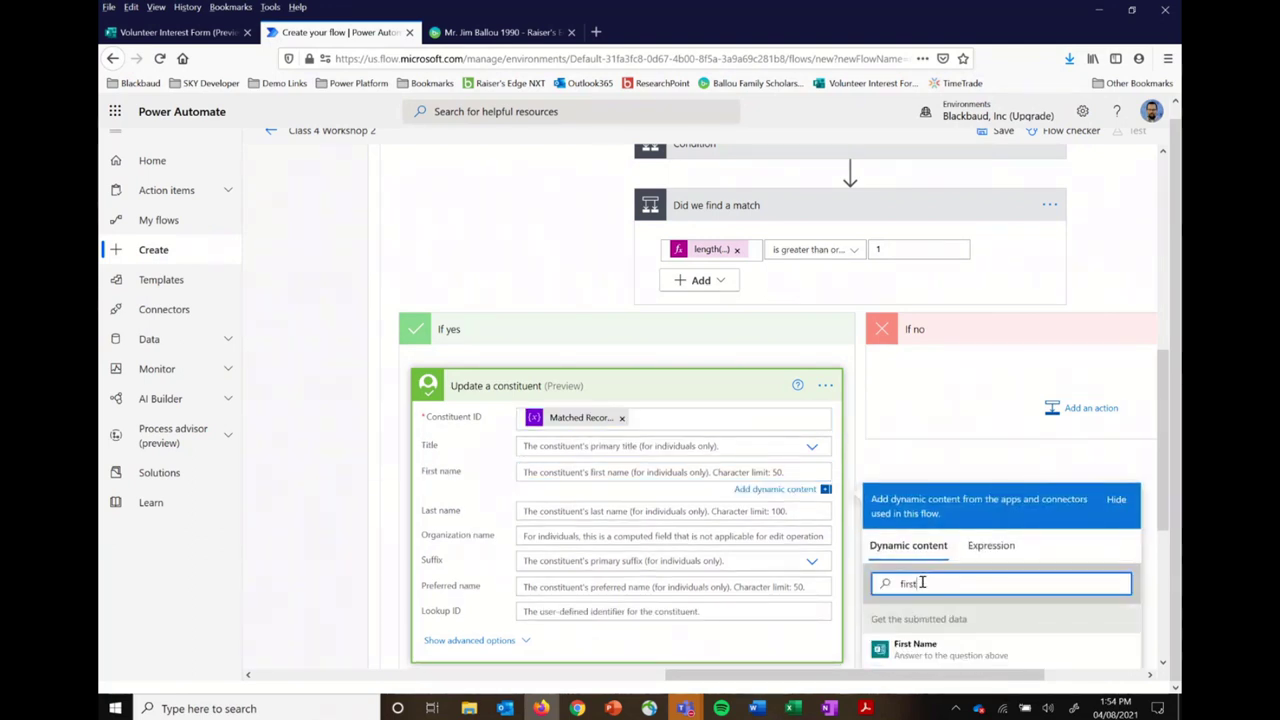
click(930, 650)
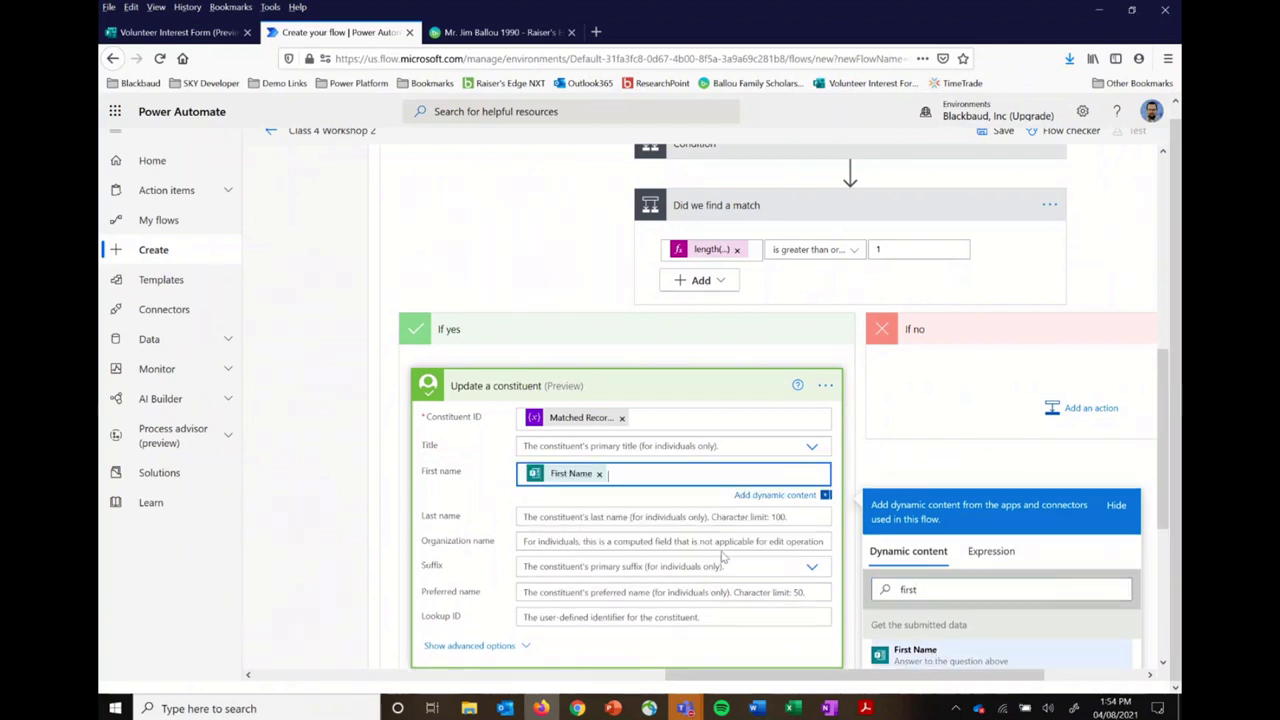
Step: Fill the Last name field with the form's Last Name answer from dynamic content
click(656, 518)
click(1000, 614)
text(la)
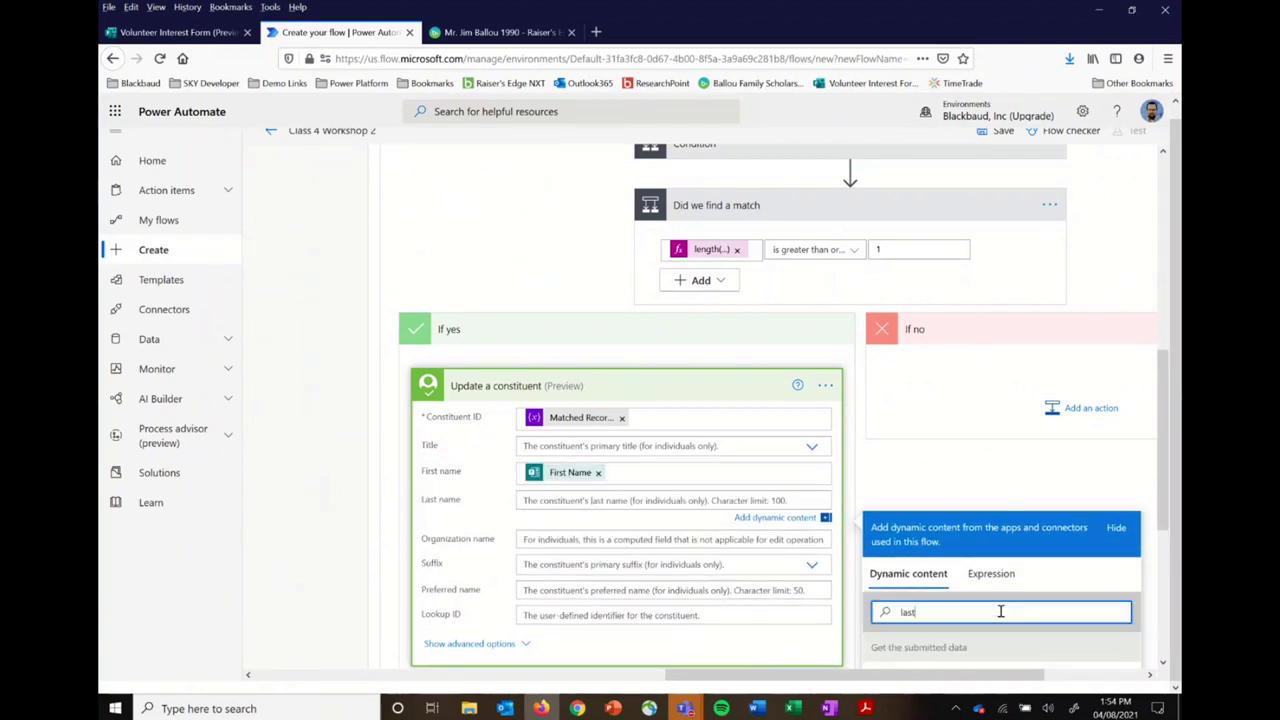
scroll(1000, 612, down, 2)
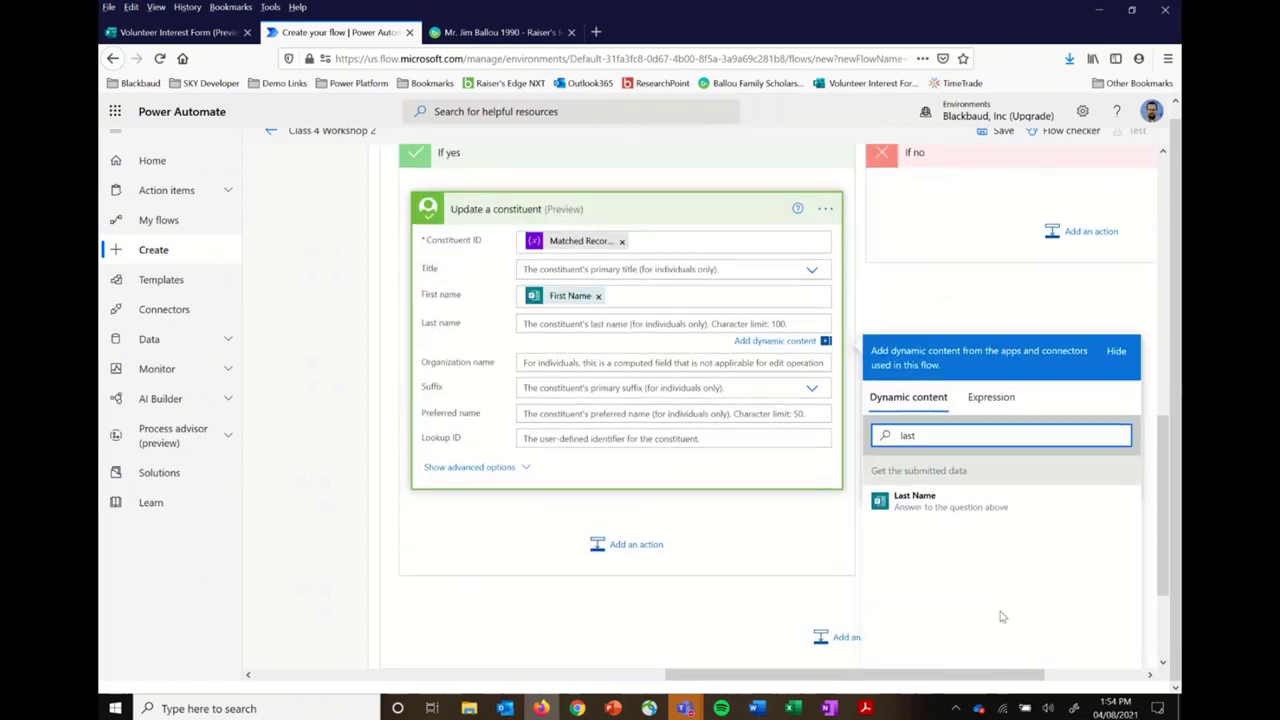
click(920, 505)
click(706, 614)
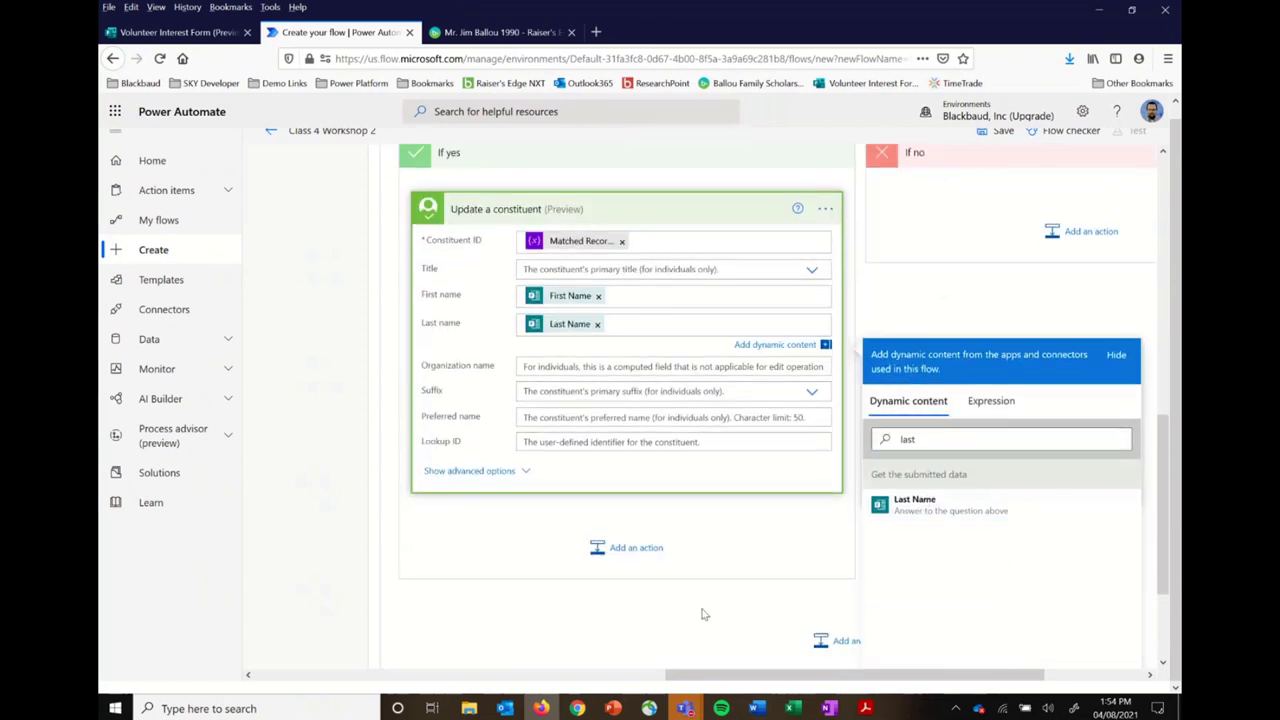
scroll(976, 336, up, 3)
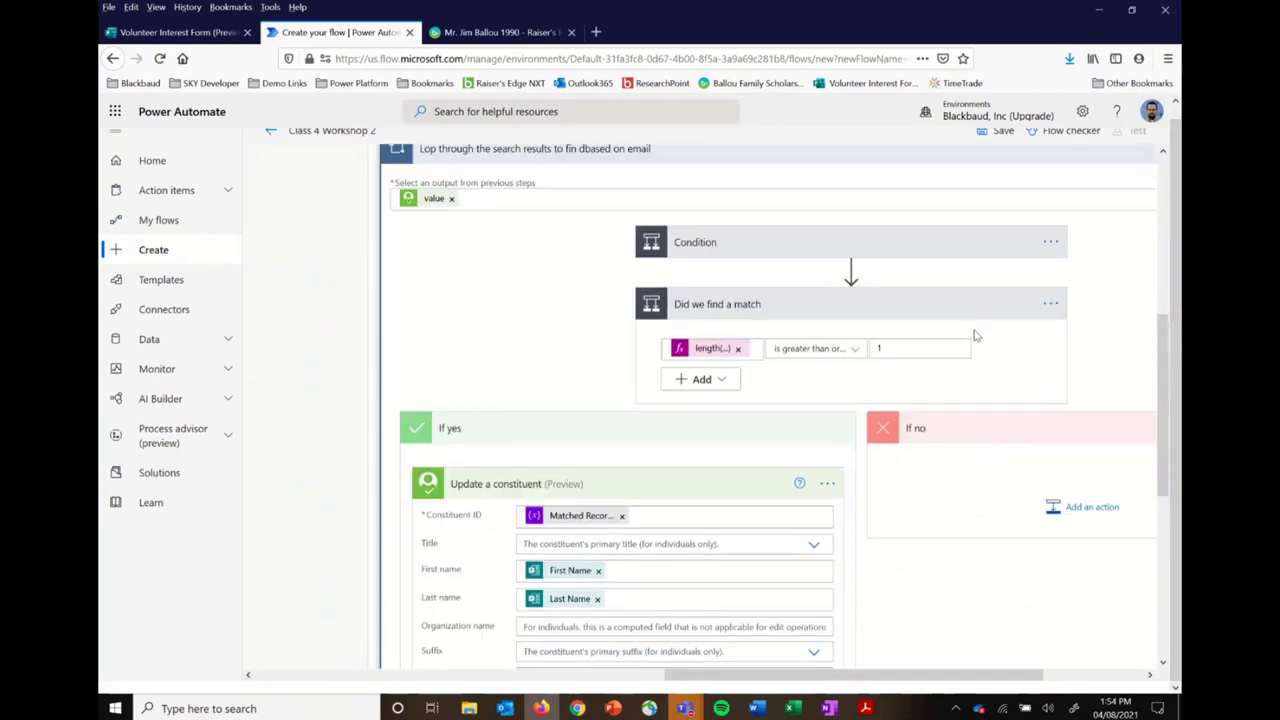
Step: Expand and review the collapsed switch cases at reduced zoom, then save the Class 4 Workshop 2 flow
key(ctrl+minus)
key(ctrl+minus)
key(ctrl+minus)
key(ctrl+minus)
key(ctrl+minus)
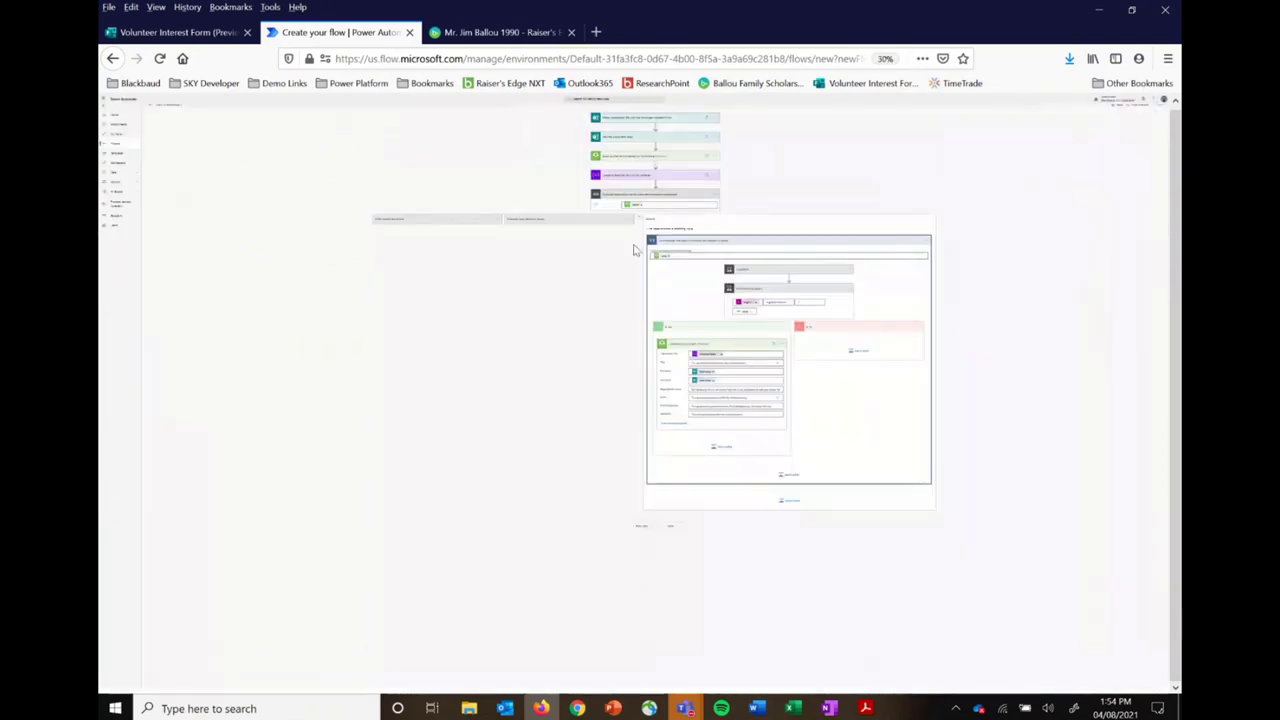
click(555, 224)
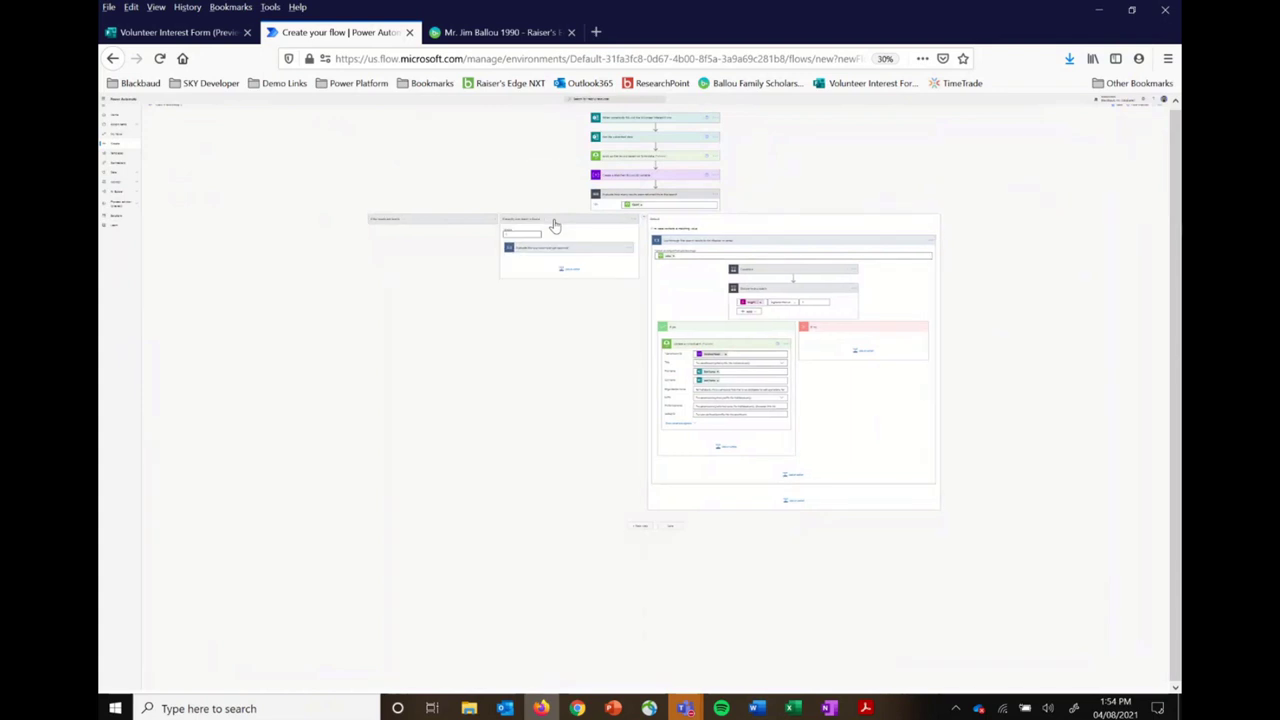
click(453, 225)
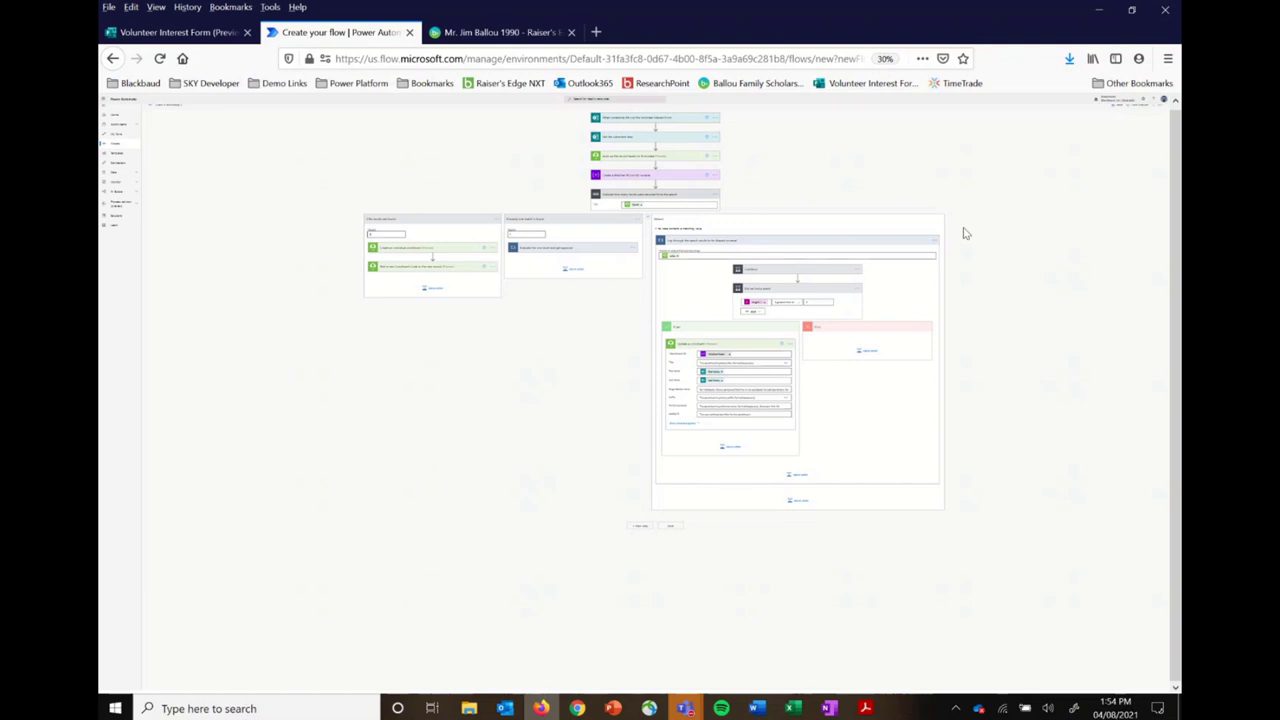
key(ctrl+plus)
key(ctrl+plus)
key(ctrl+plus)
key(ctrl+plus)
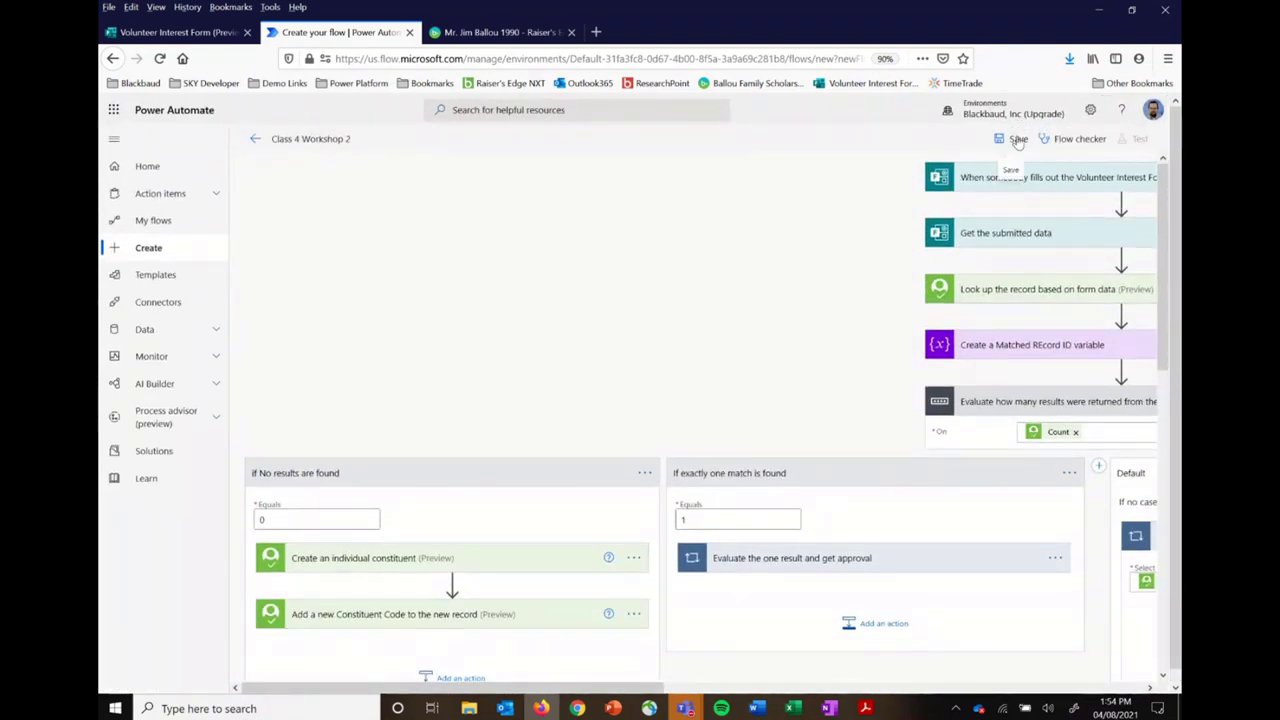
click(1018, 140)
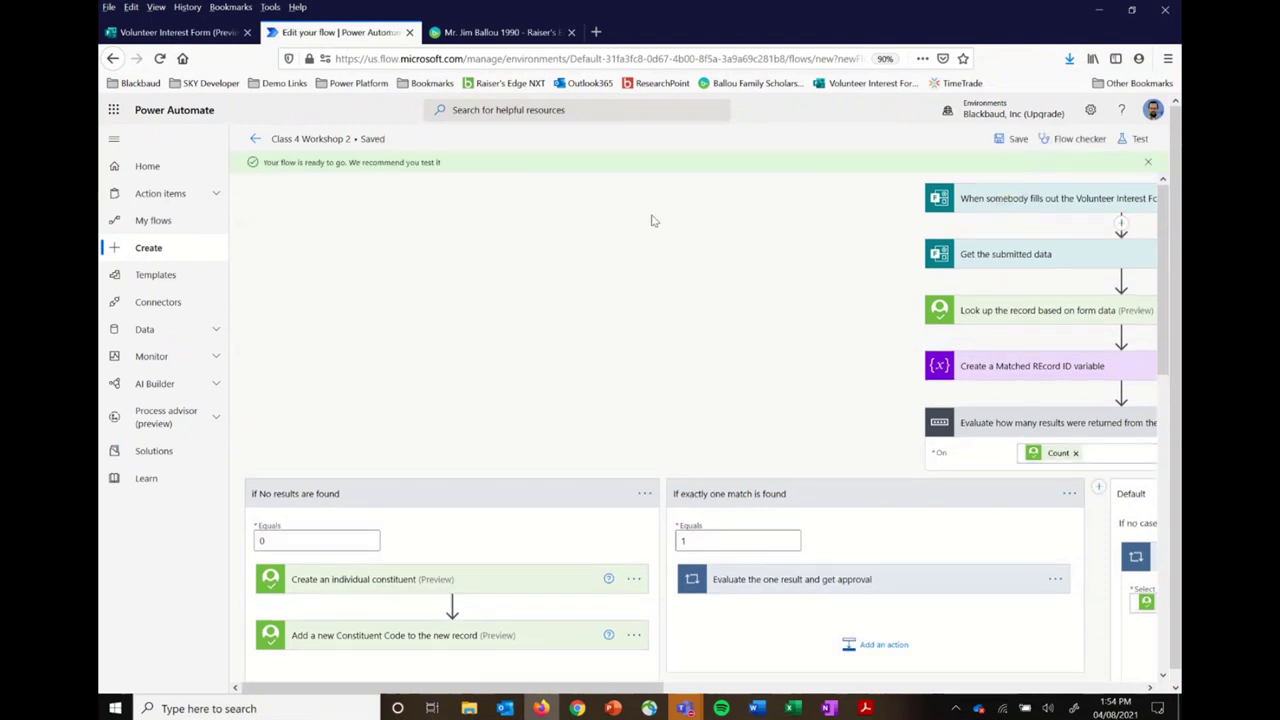
Step: Check the flow in Flow checker, then start a manual test run
click(1080, 139)
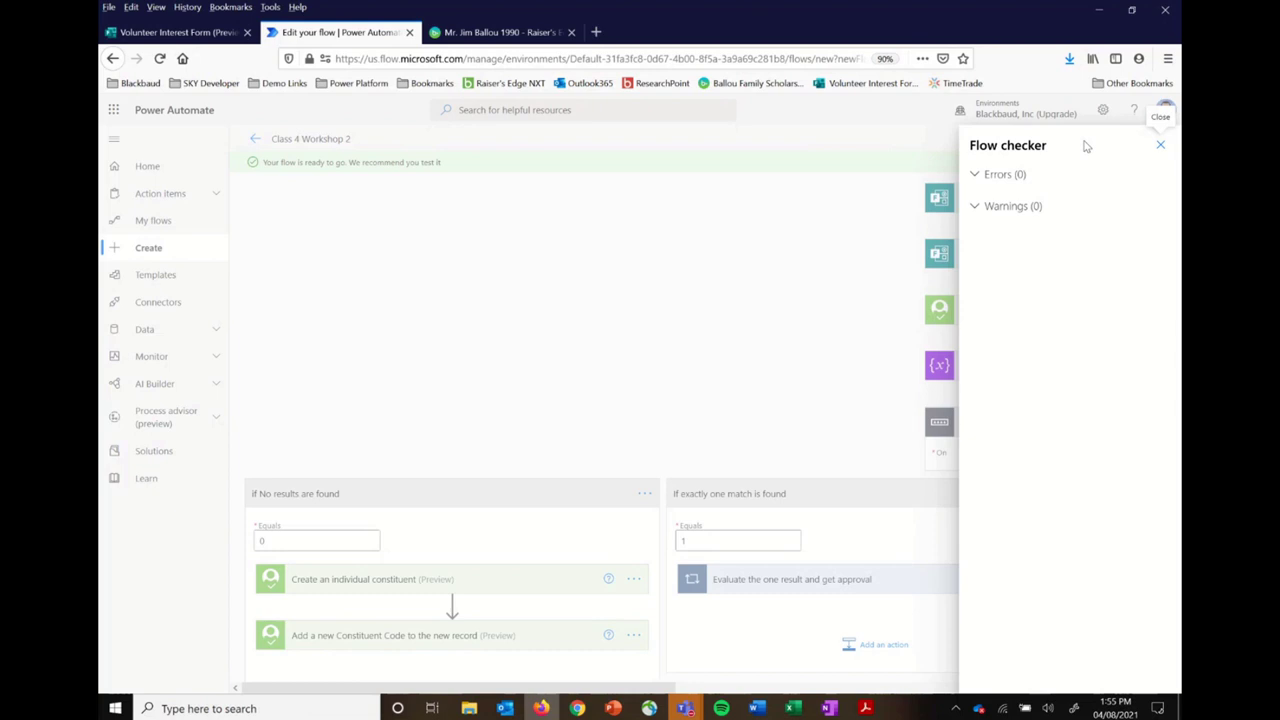
click(1162, 146)
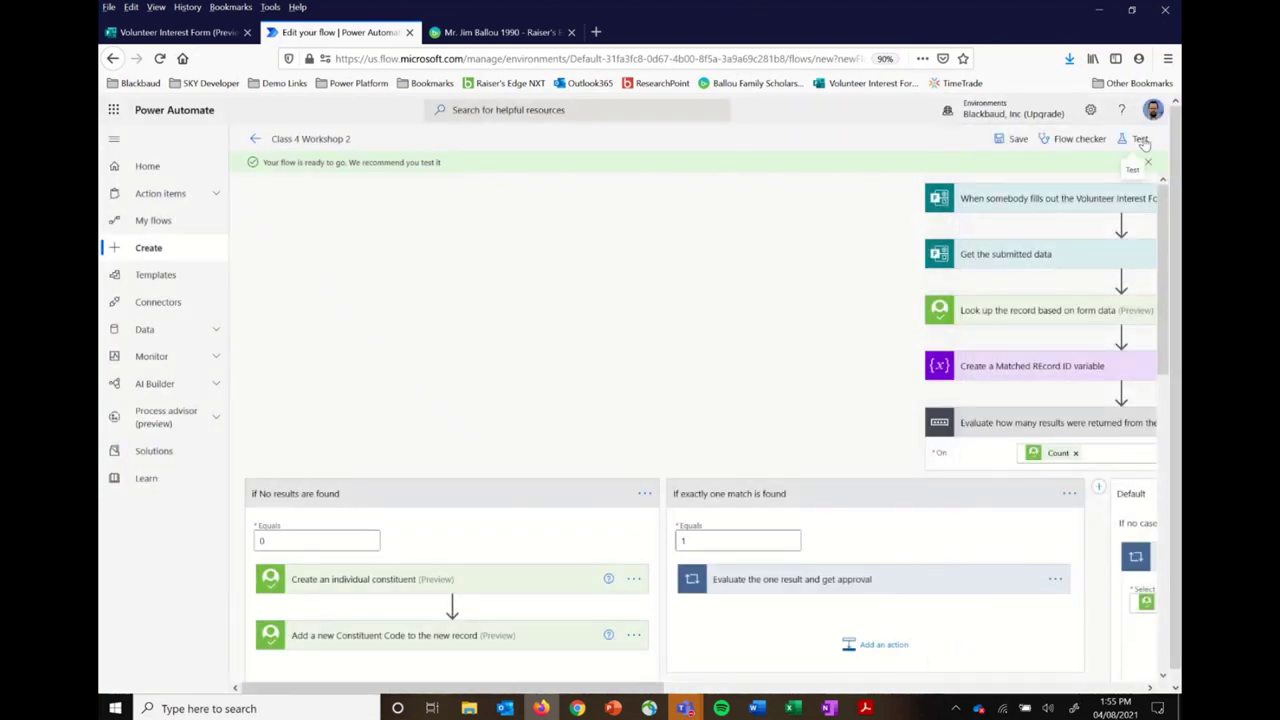
click(1140, 139)
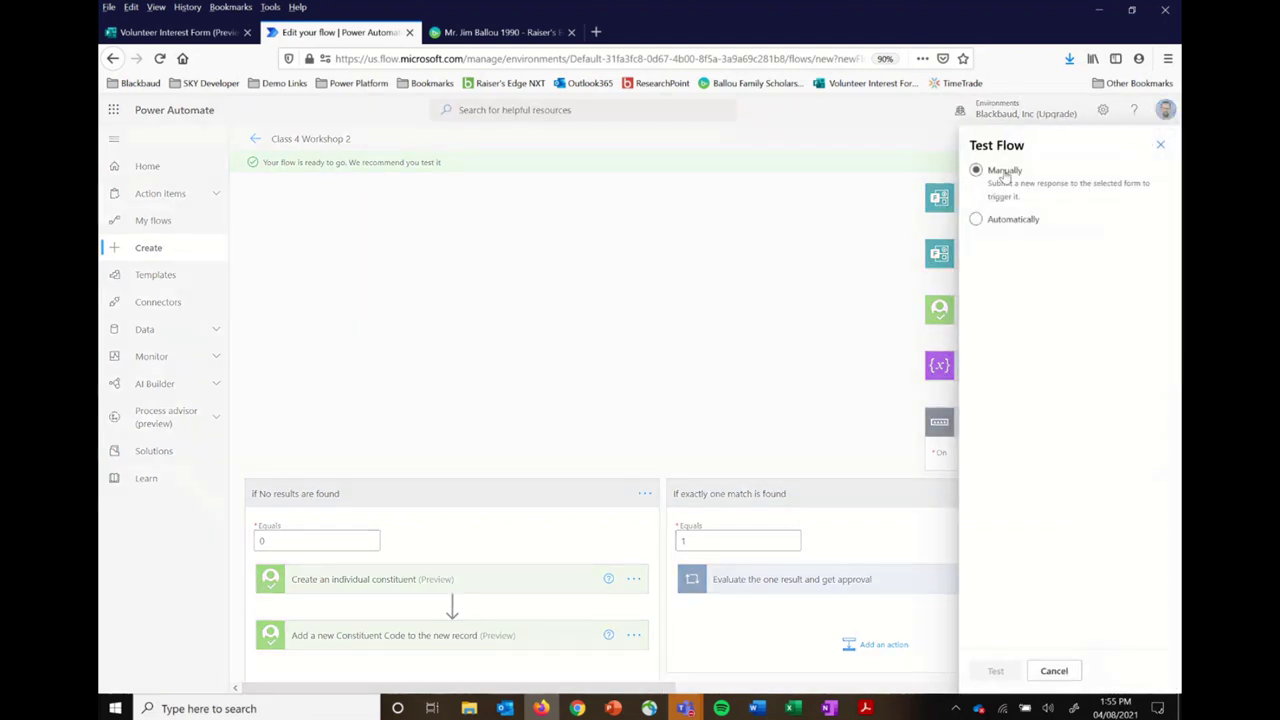
click(1005, 175)
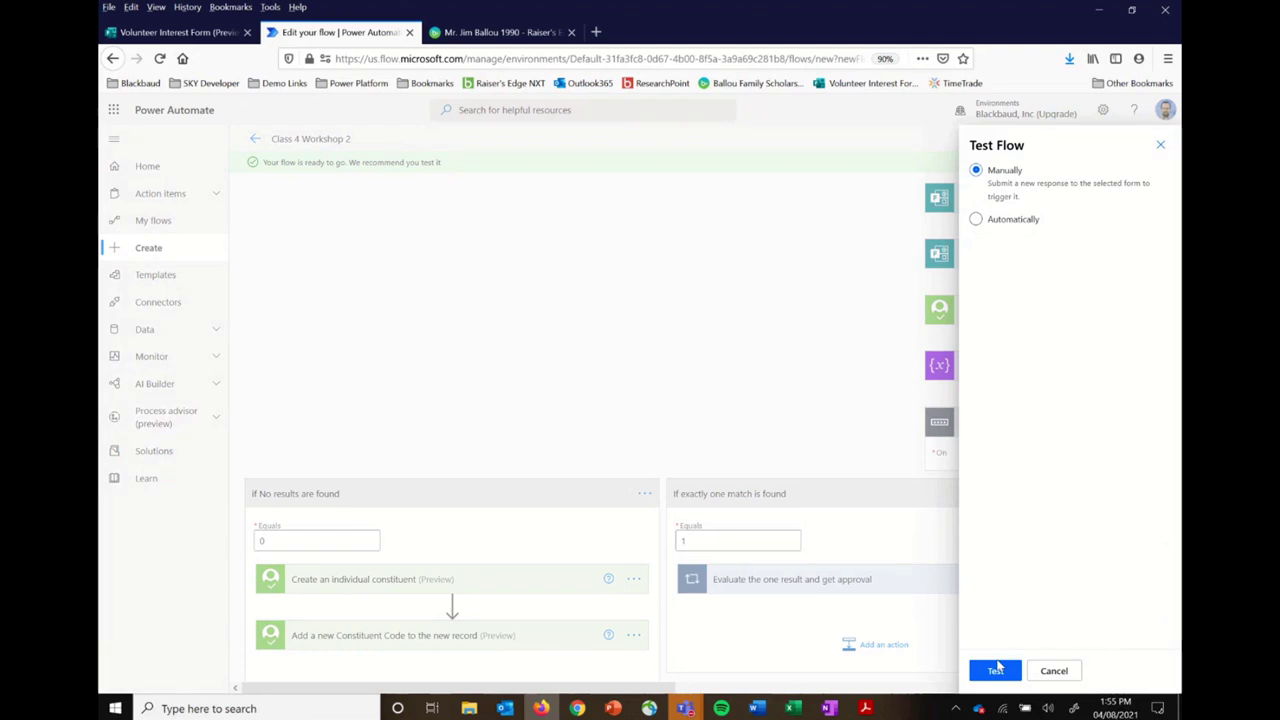
click(996, 670)
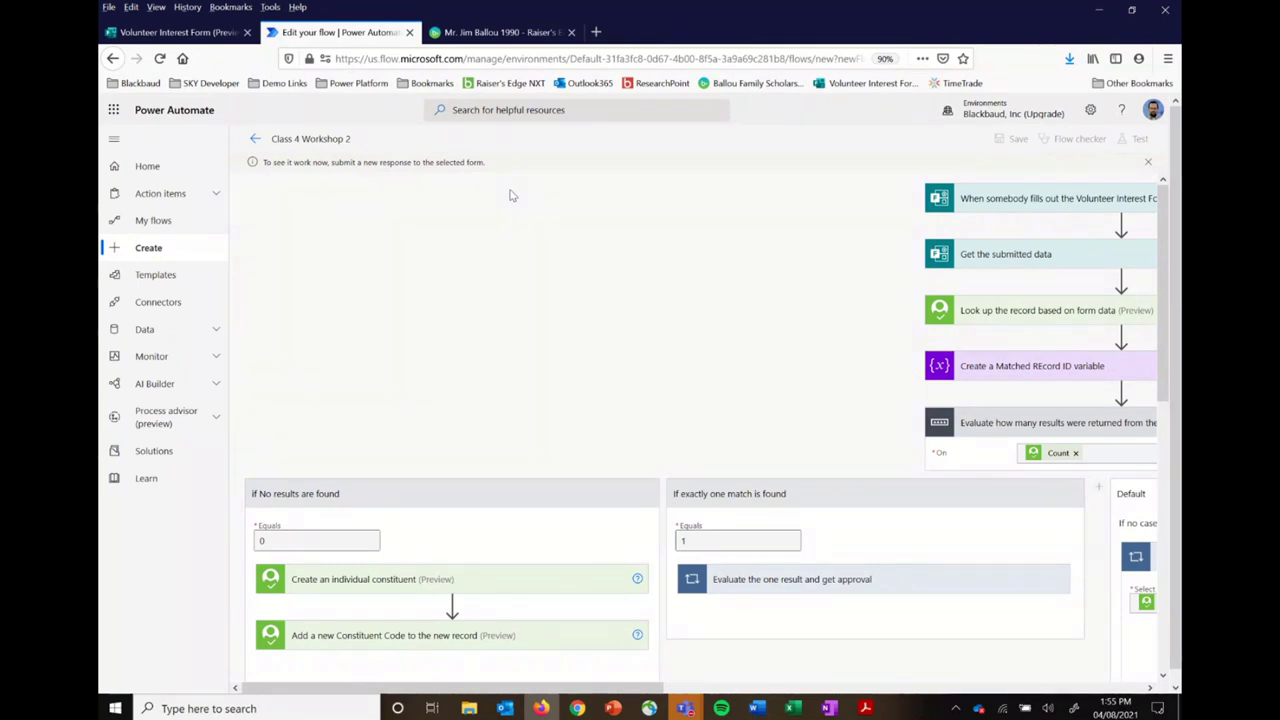
Step: Submit the Volunteer Interest Form with a test volunteer's first name, last name and e-mail, then return to Power Automate
click(190, 32)
click(491, 410)
text(James)
key(Tab)
text(B)
key(Tab)
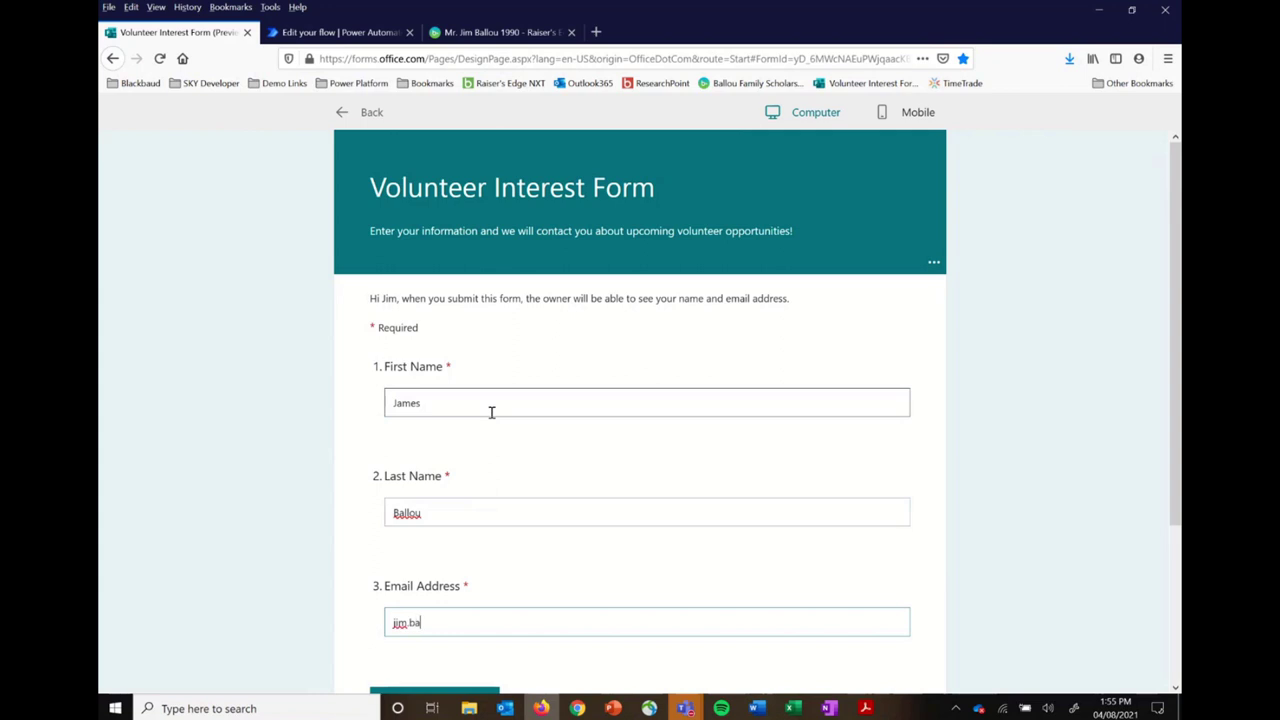
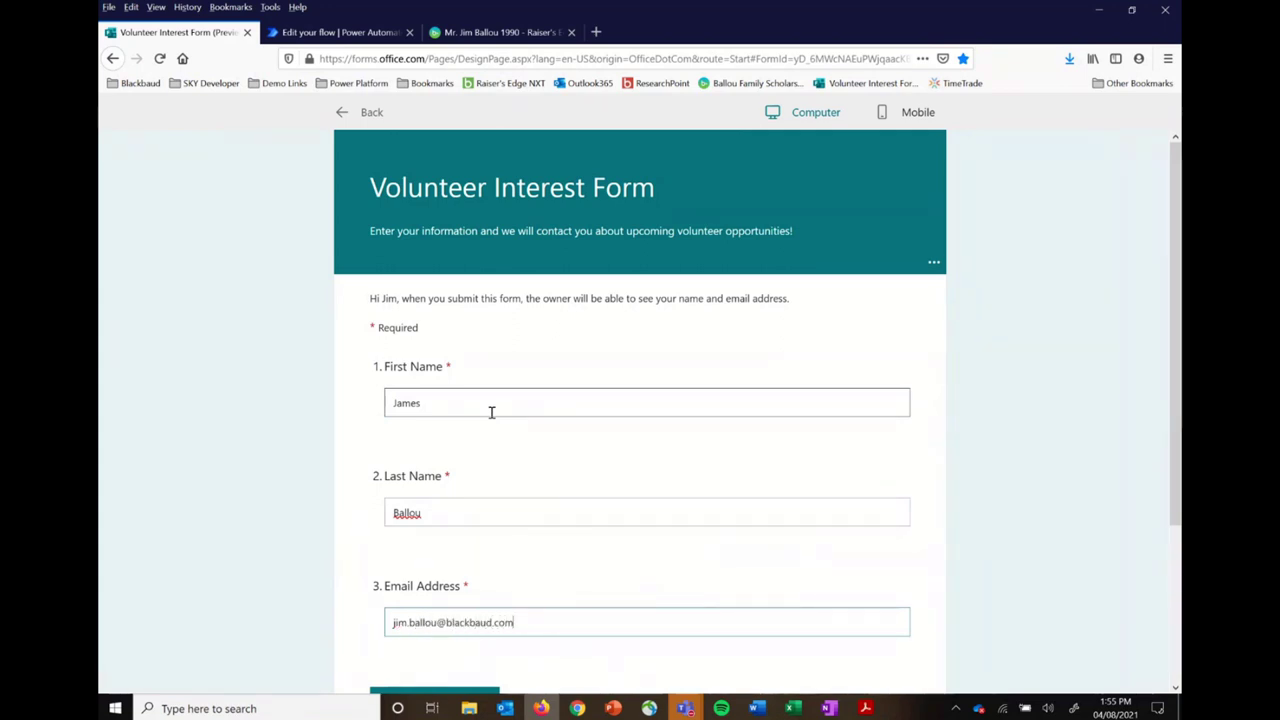
scroll(491, 412, down, 3)
click(430, 501)
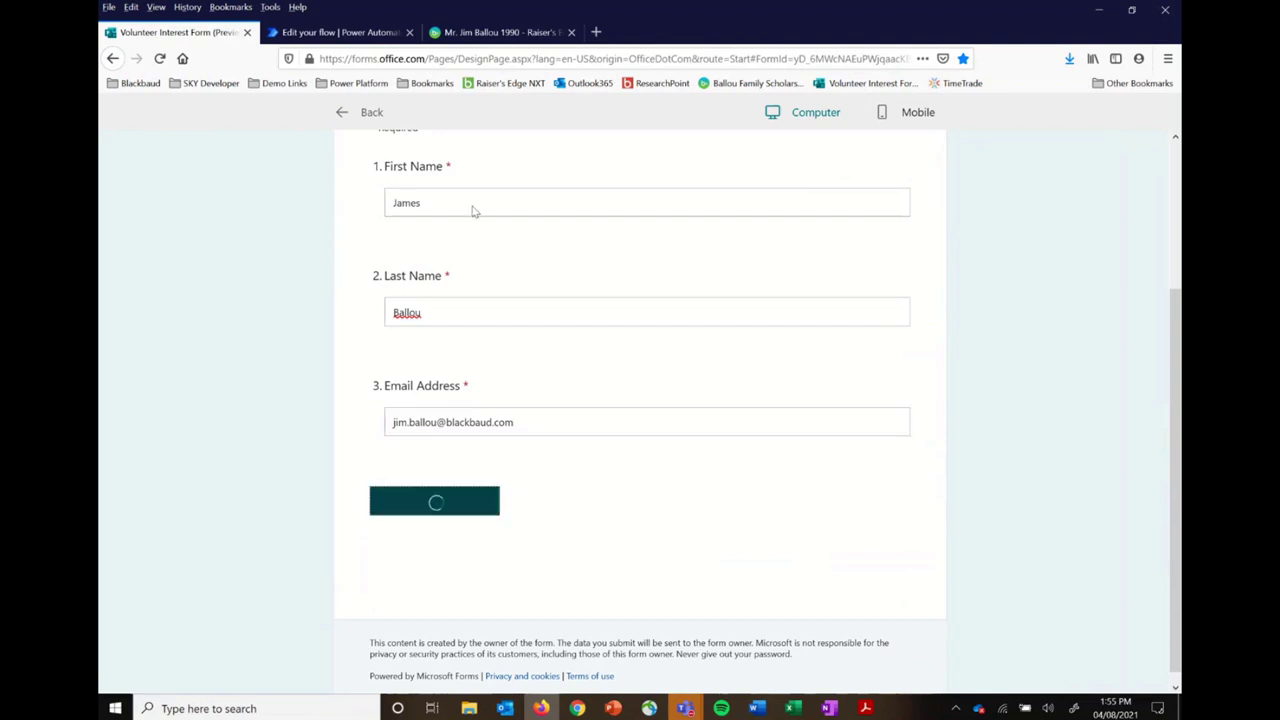
click(375, 33)
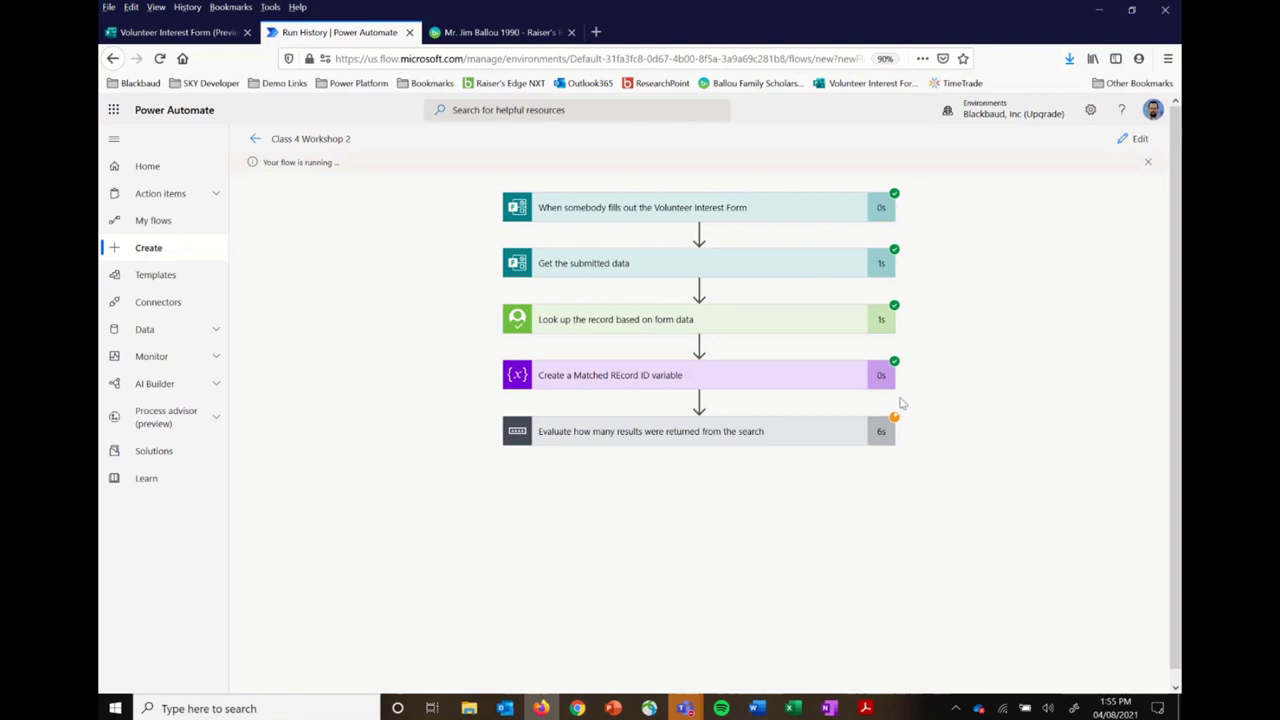
Step: Inspect the matched record variable, the lookup results and the Evaluate step's result count in the run
click(766, 377)
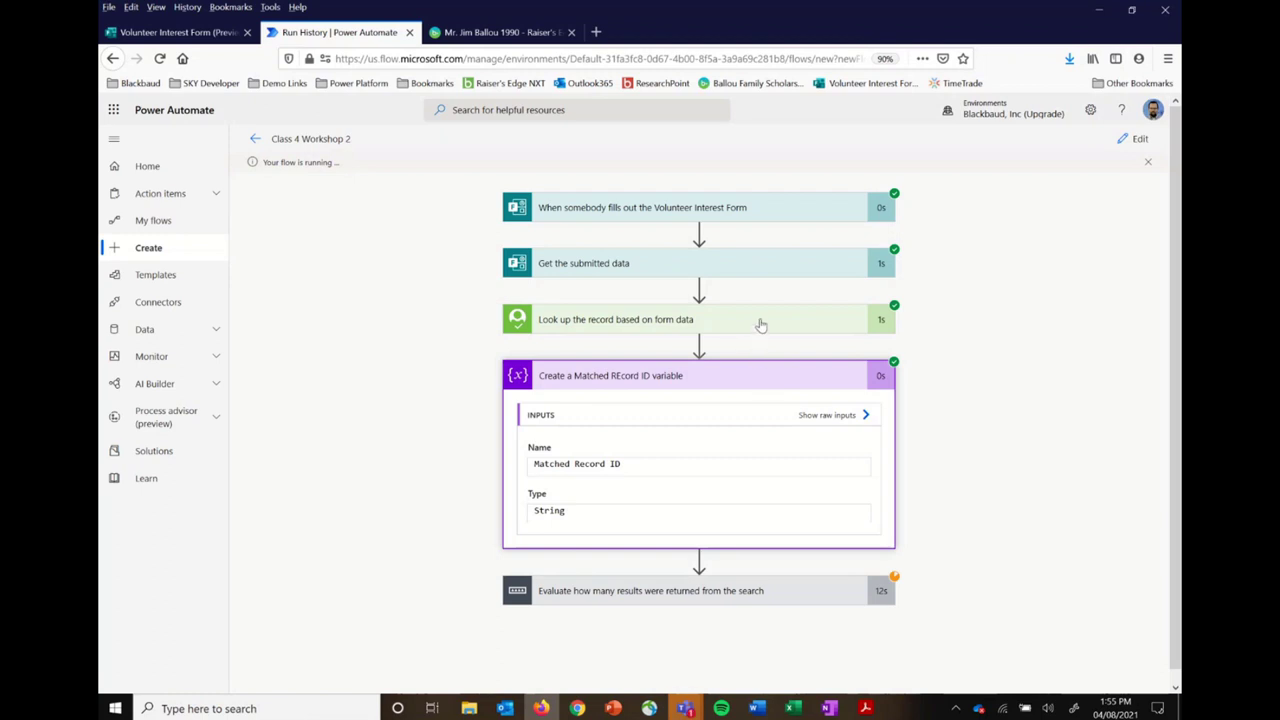
click(760, 325)
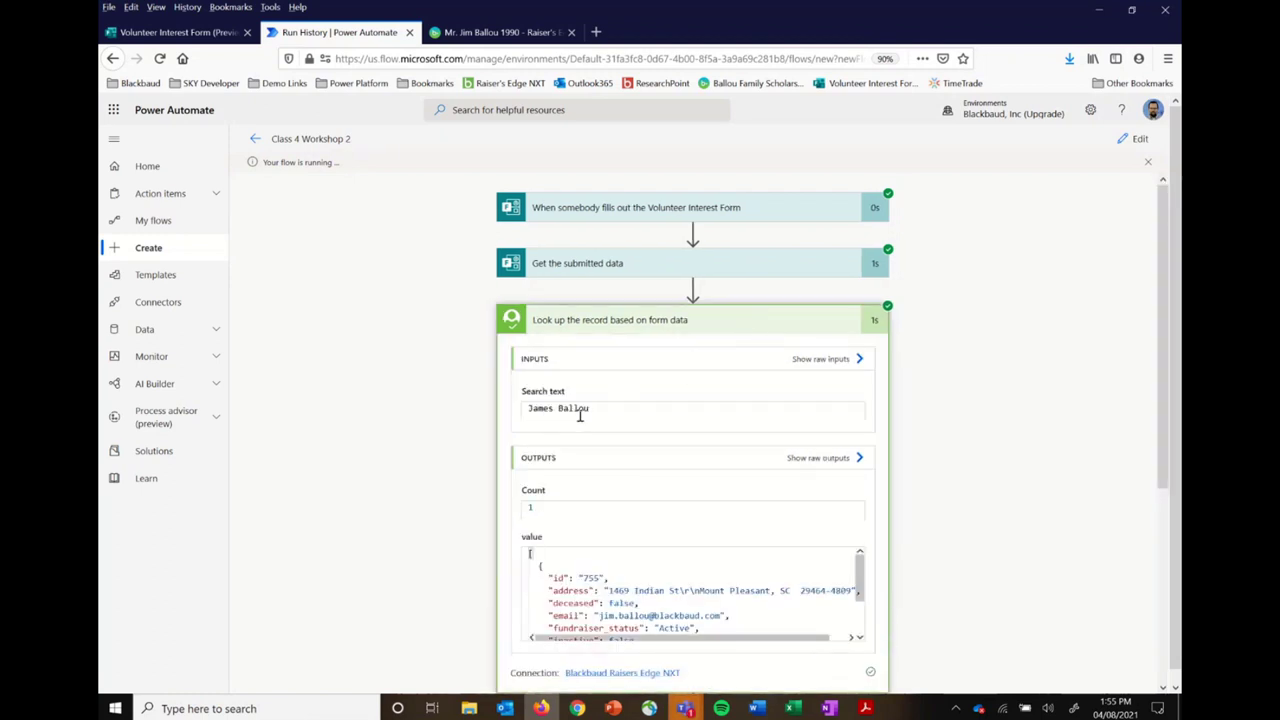
scroll(650, 598, down, 5)
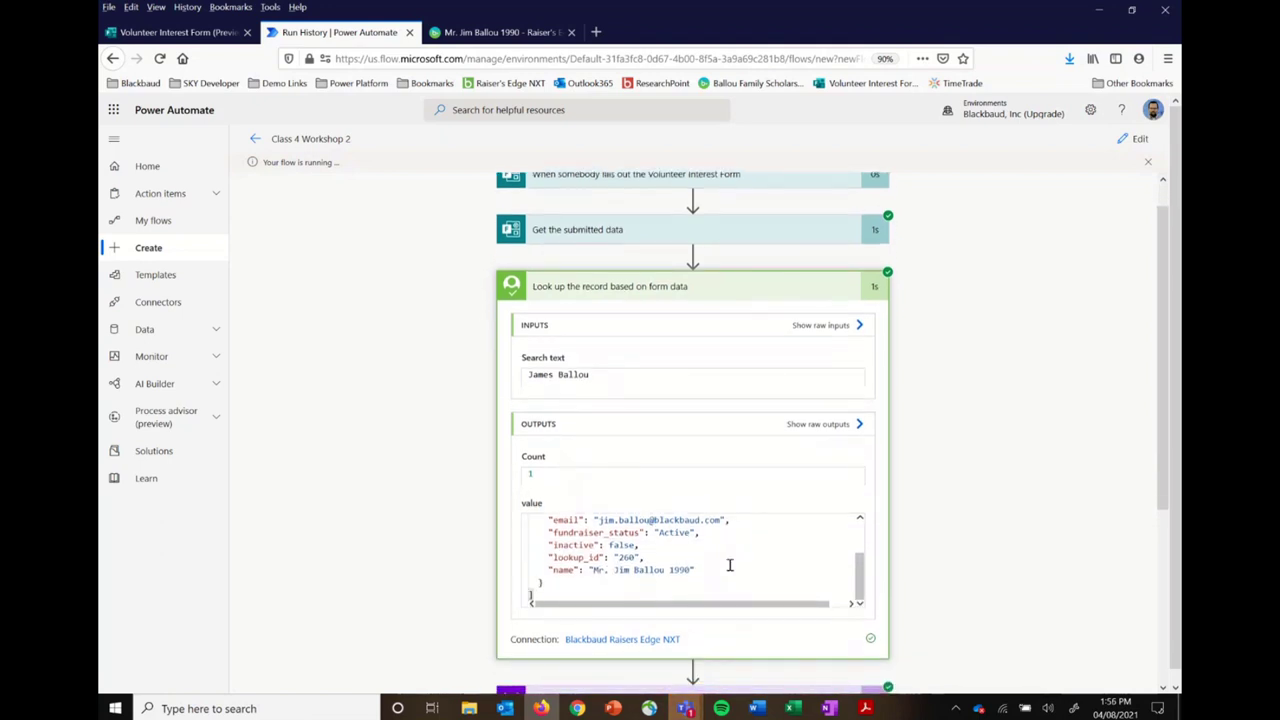
scroll(725, 565, up, 3)
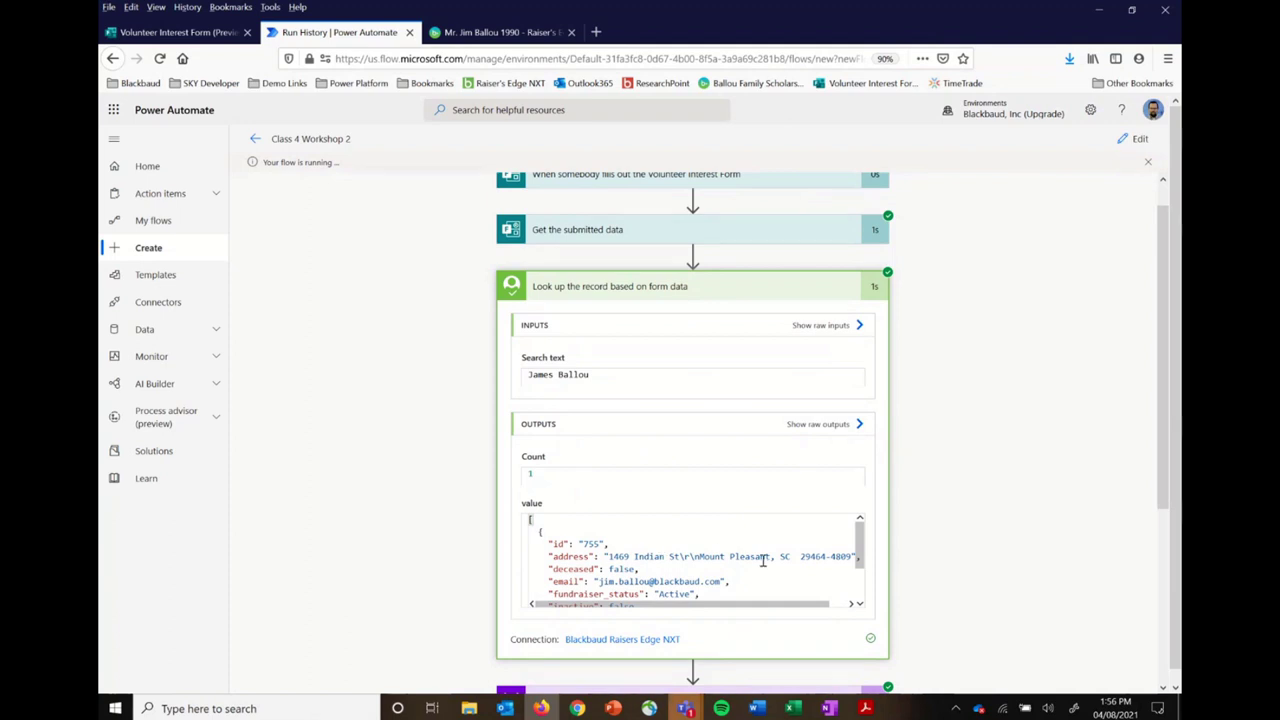
scroll(762, 561, down, 4)
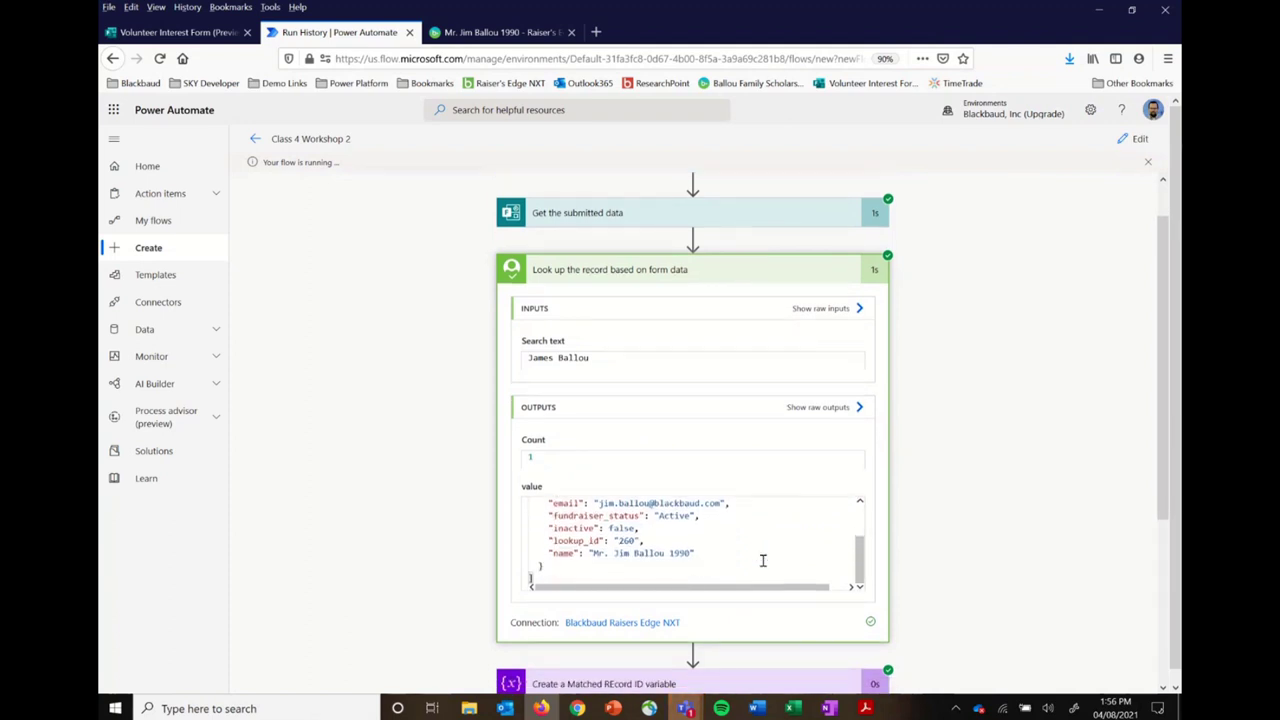
scroll(762, 561, down, 3)
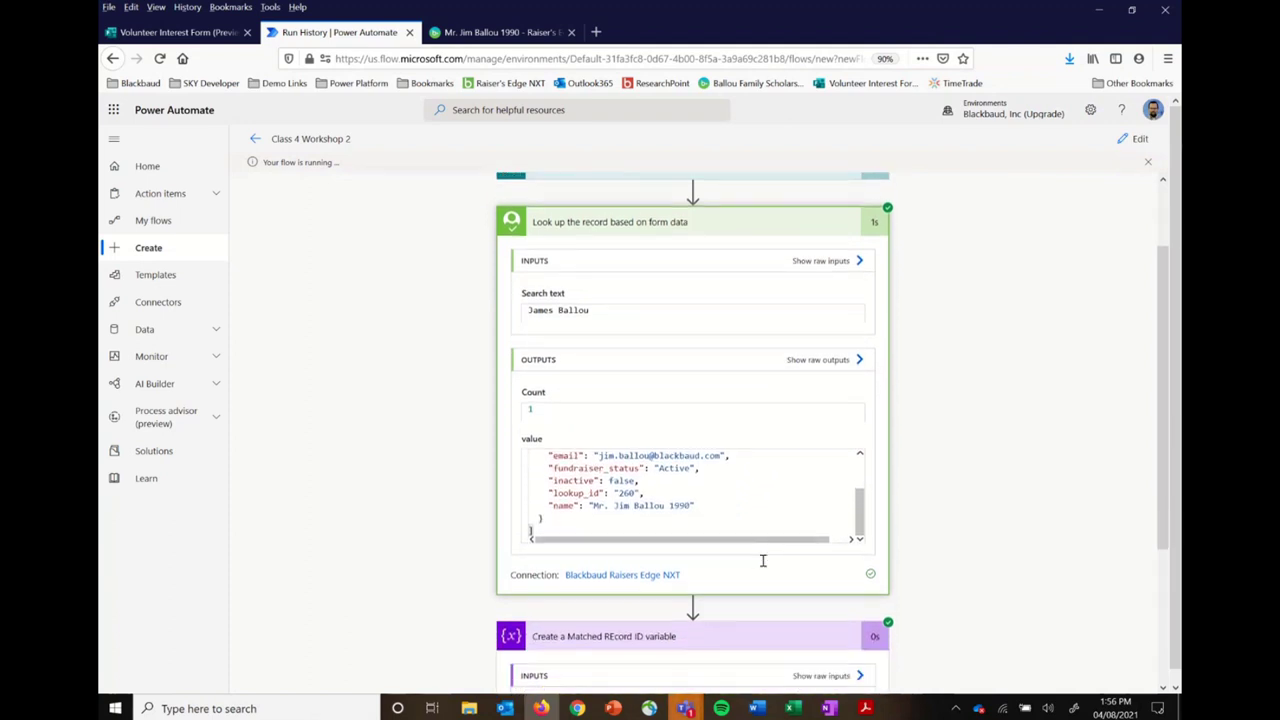
scroll(762, 565, down, 3)
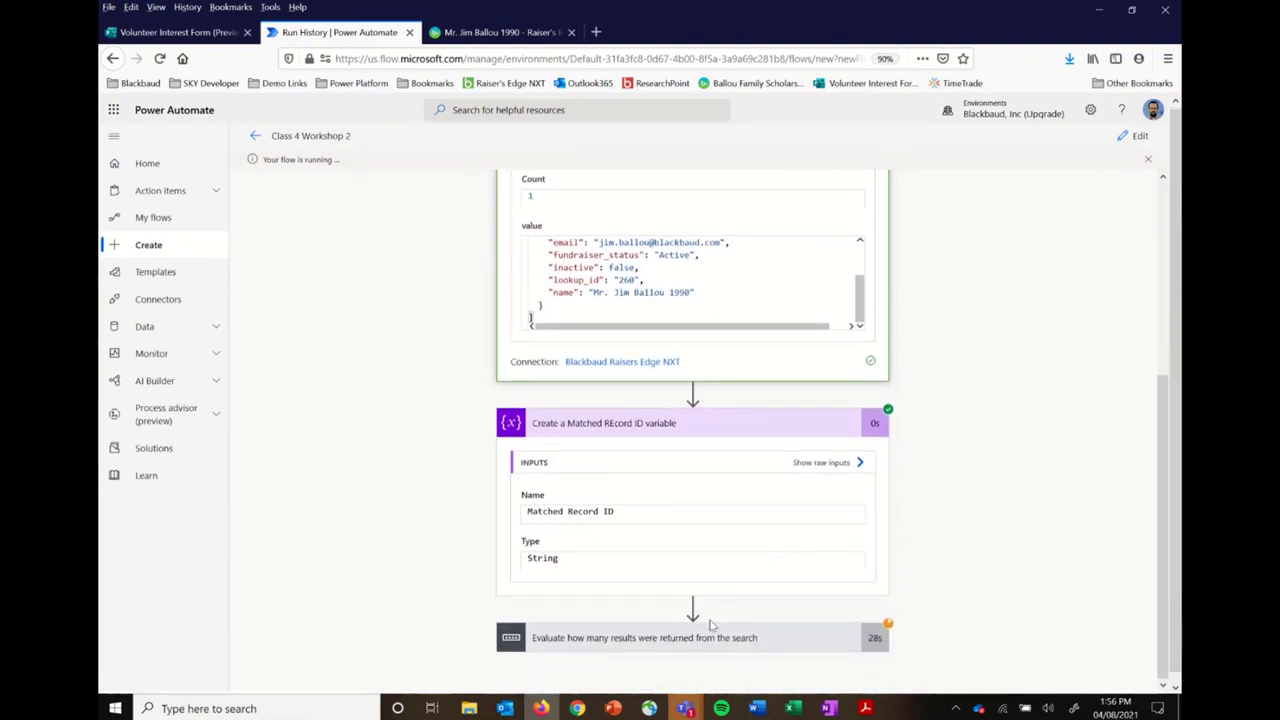
click(697, 641)
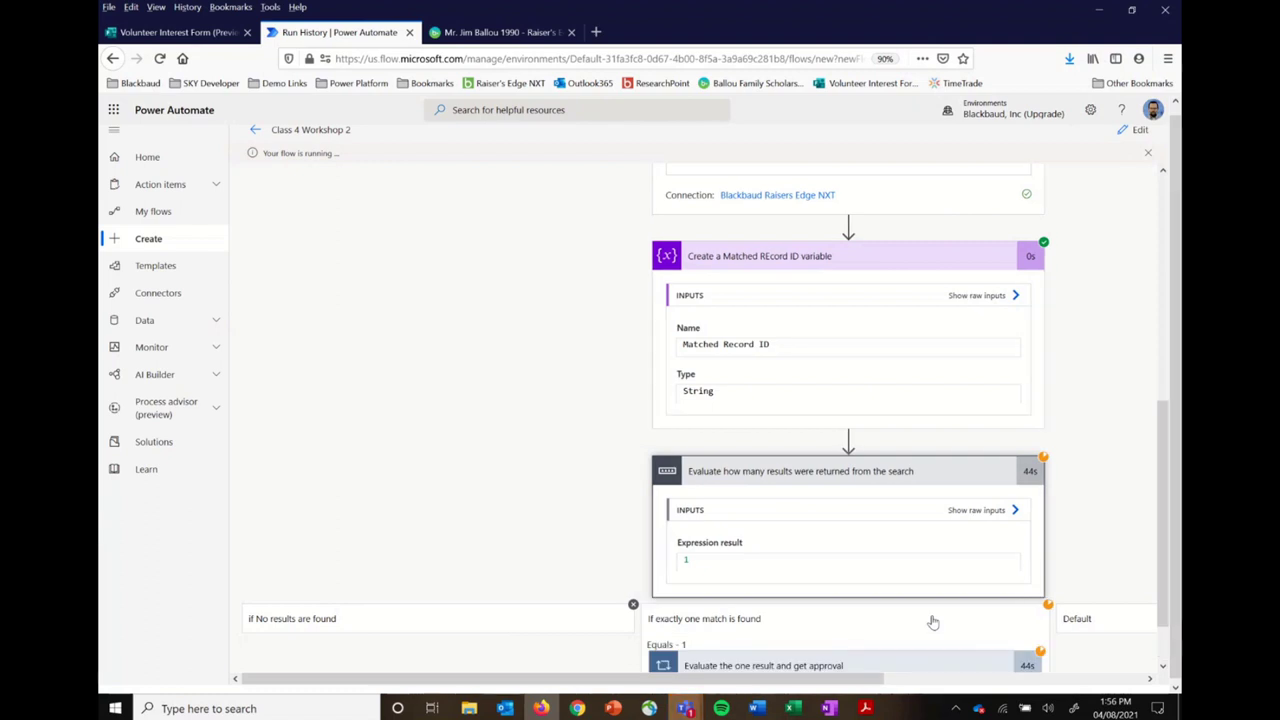
scroll(932, 622, down, 1)
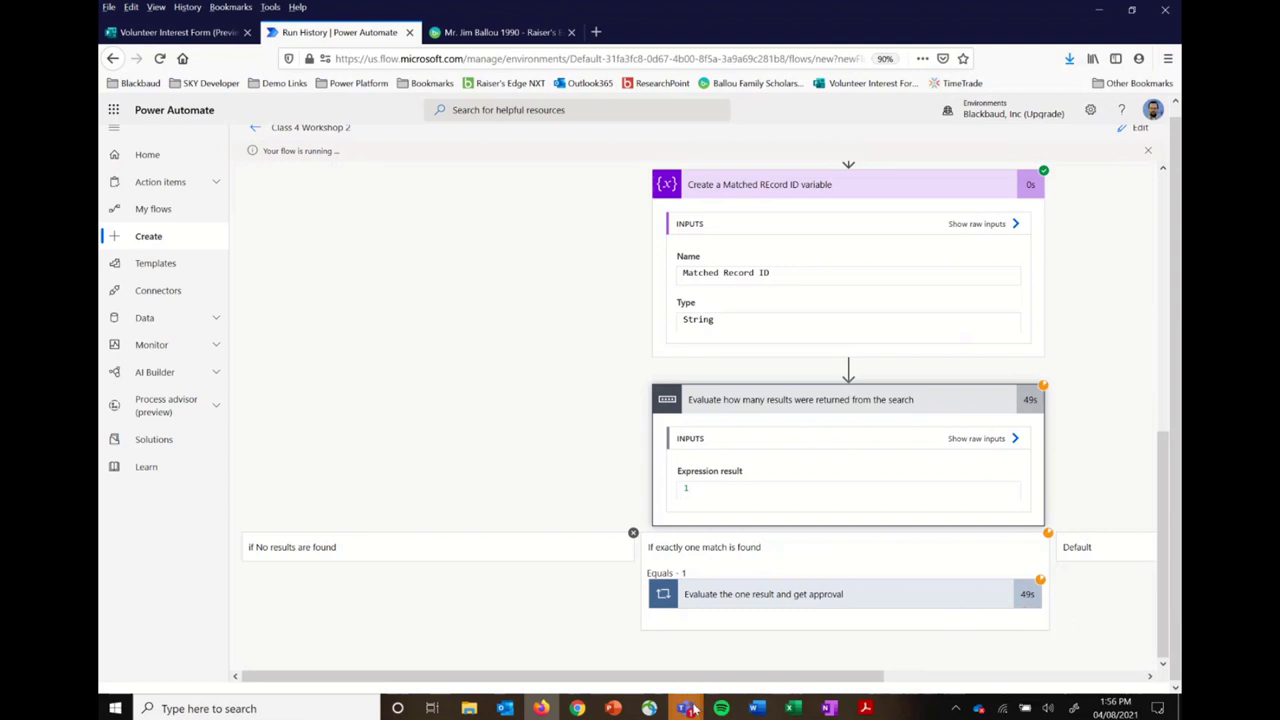
Step: Approve the 'Form data matches a record in NXT' request in Teams and return to Firefox
mouse_move(688, 708)
click(619, 625)
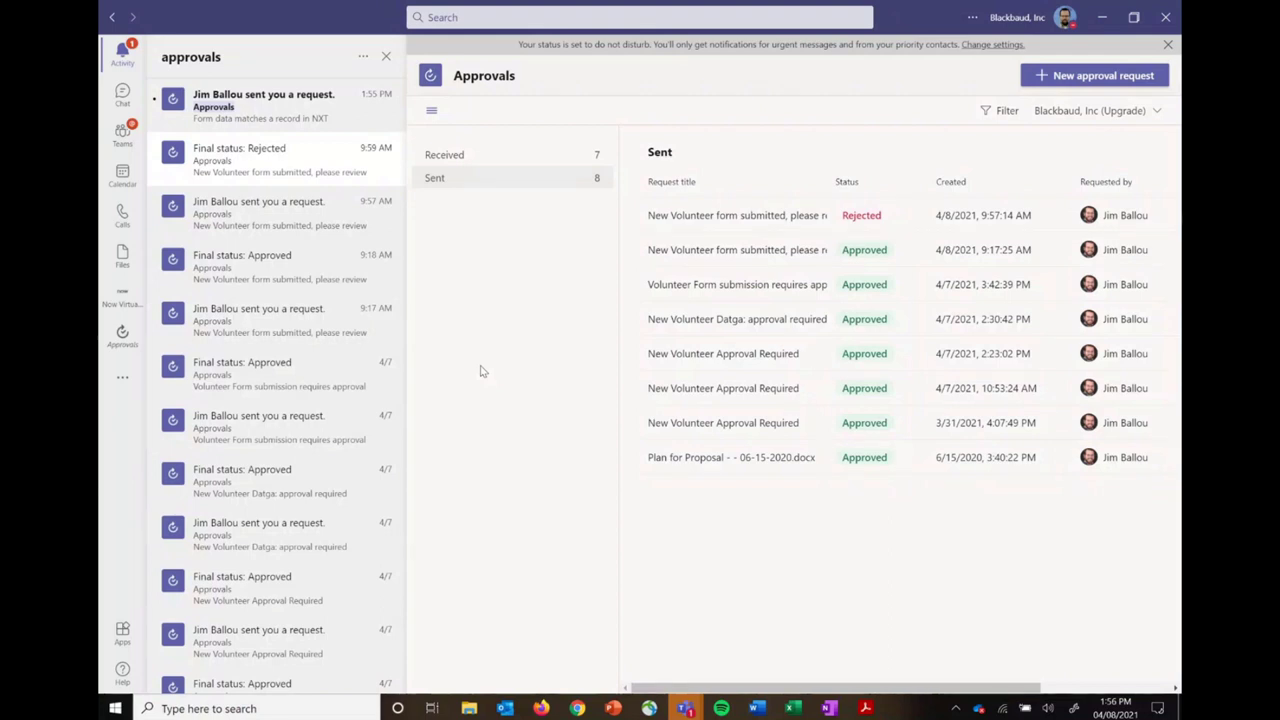
click(313, 120)
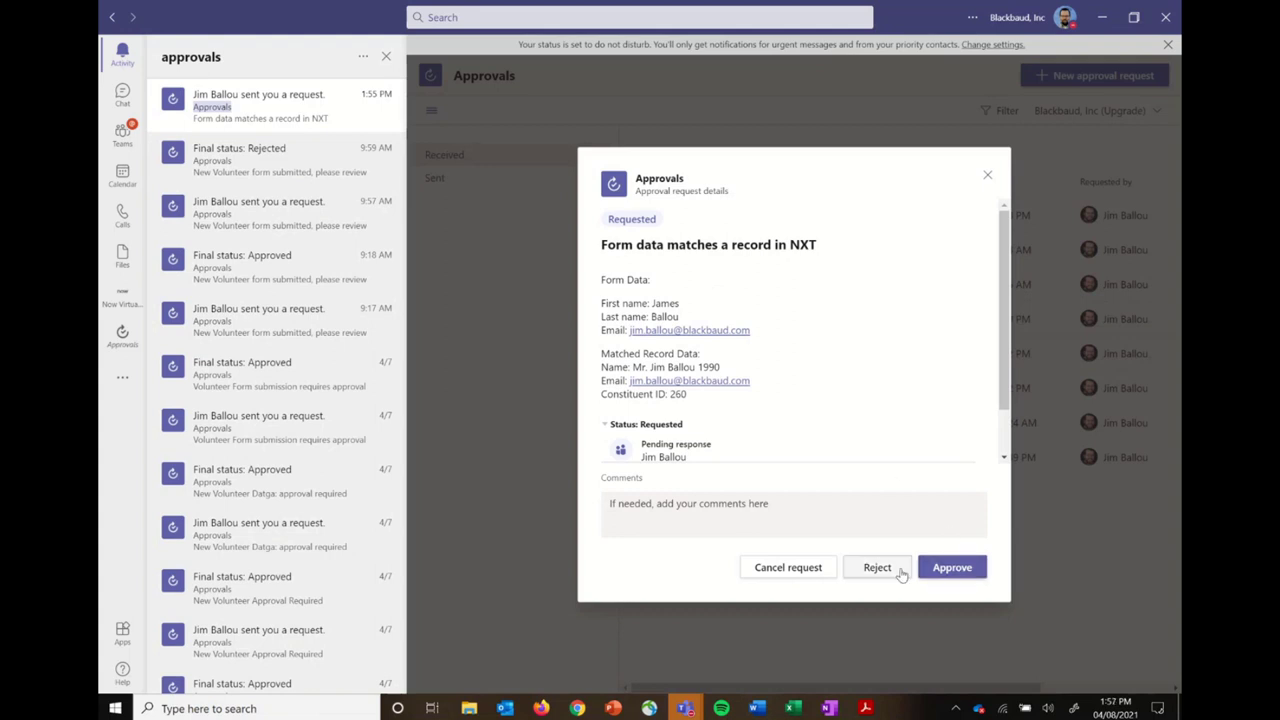
click(961, 576)
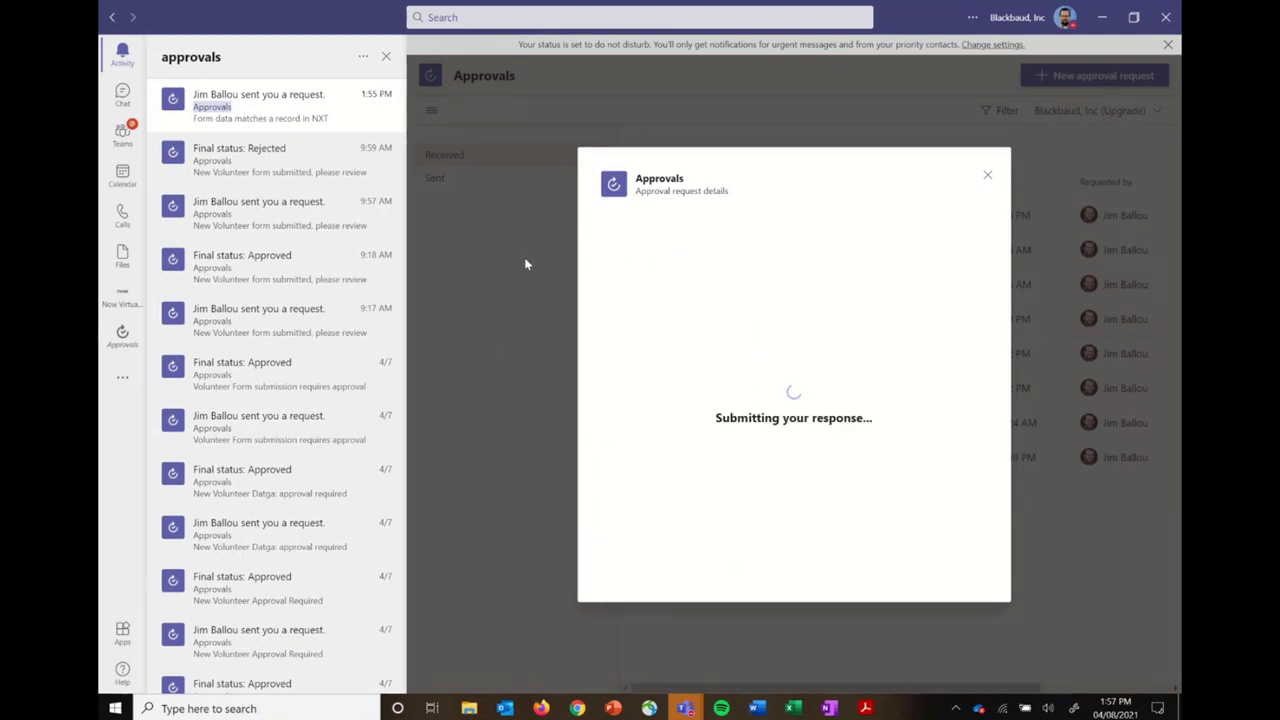
key(alt+Tab)
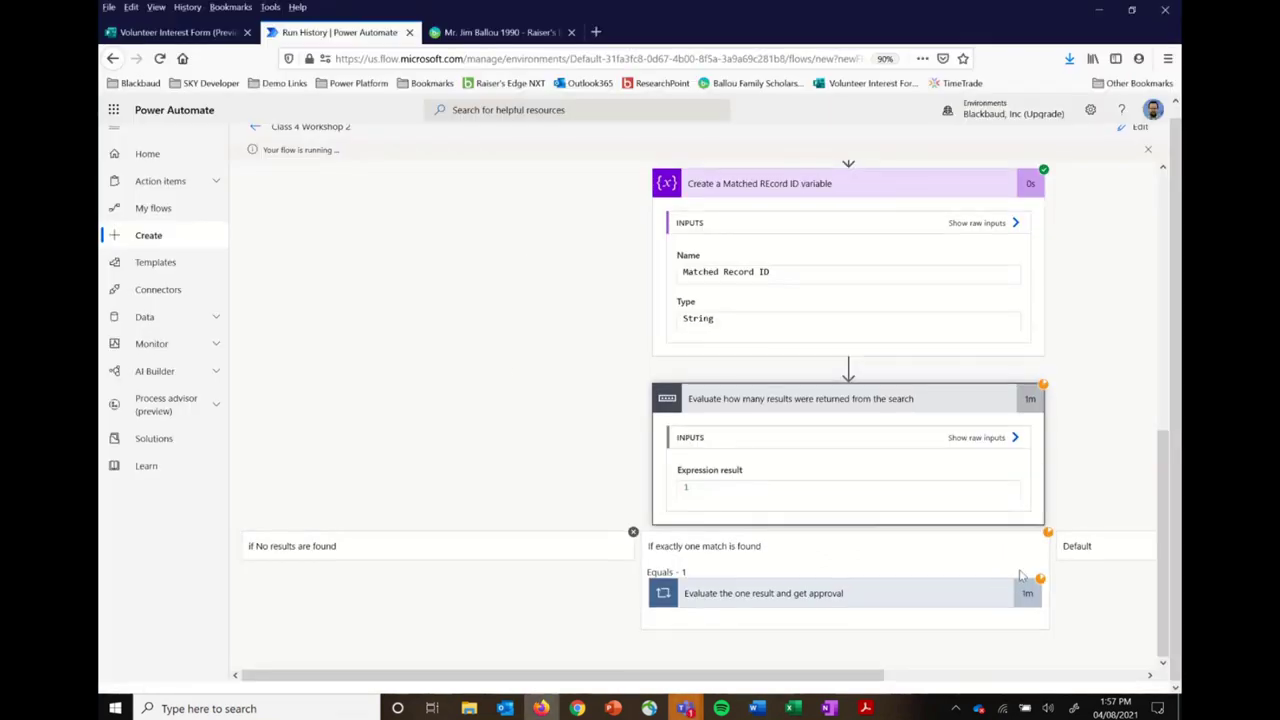
Step: Confirm the 'Evaluate the one result and get approval' loop's steps succeeded, then go to the Raiser's Edge tab
click(920, 593)
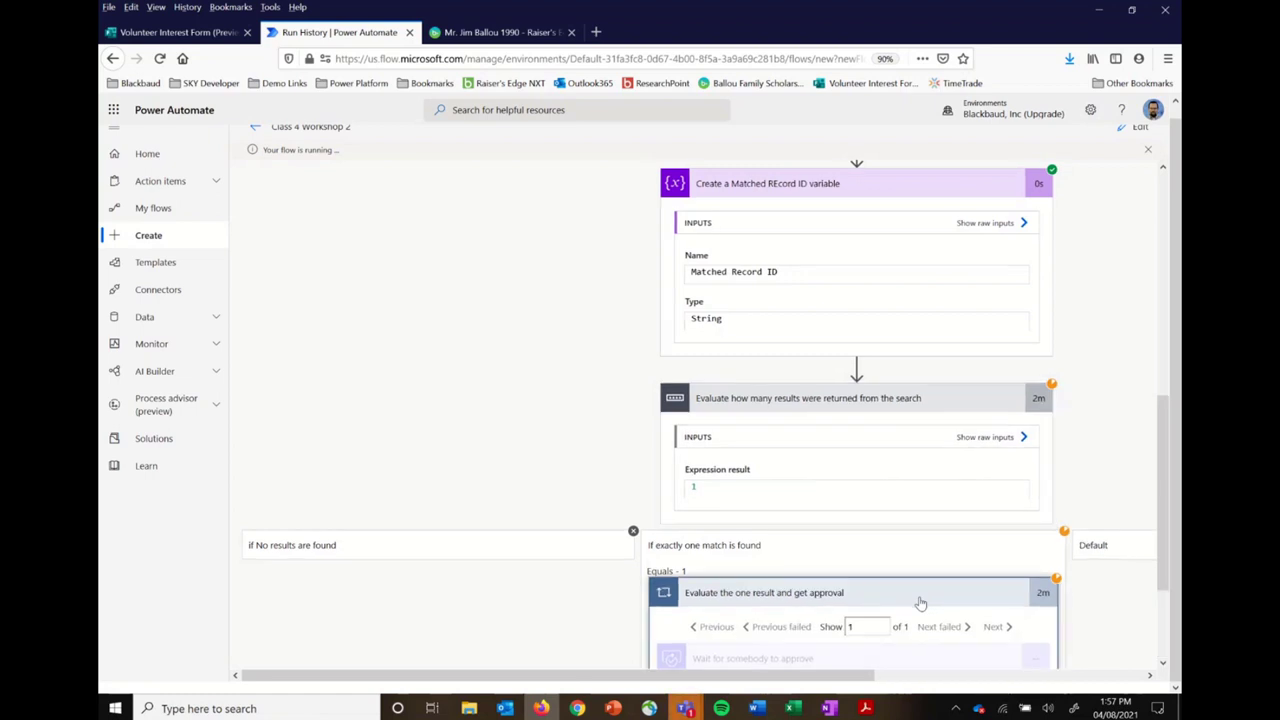
scroll(921, 603, down, 3)
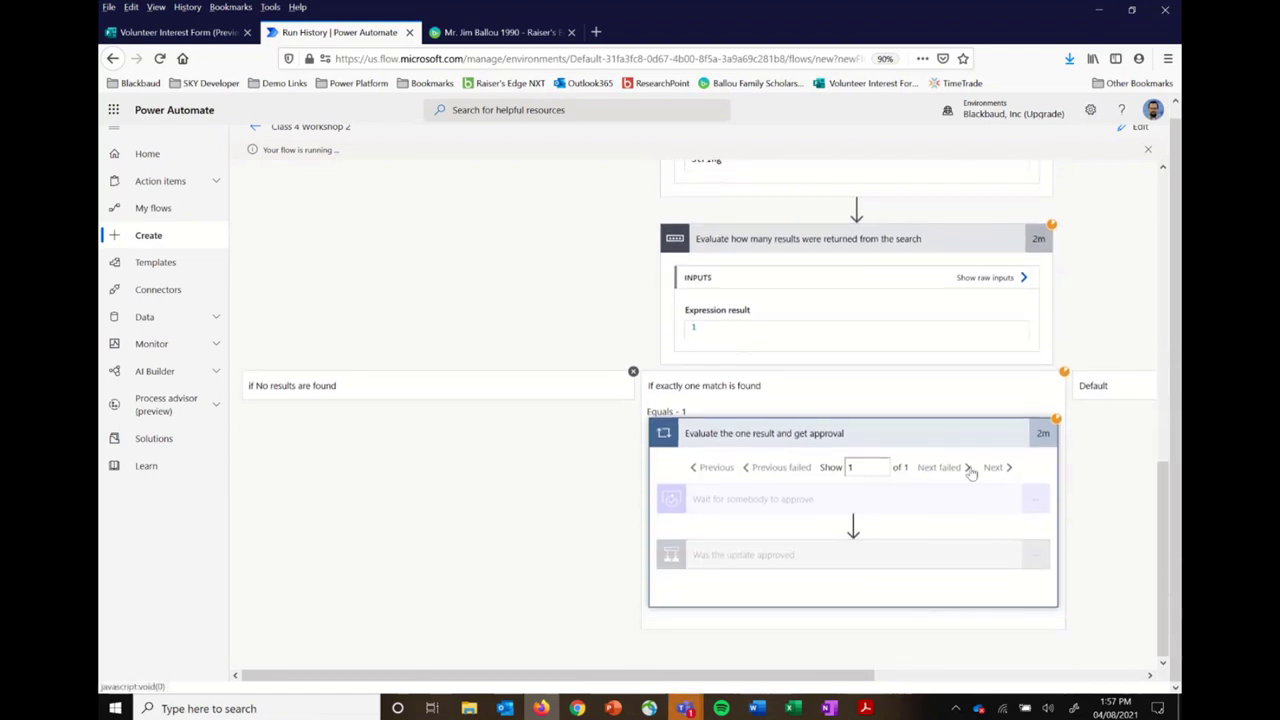
scroll(968, 471, right, 5)
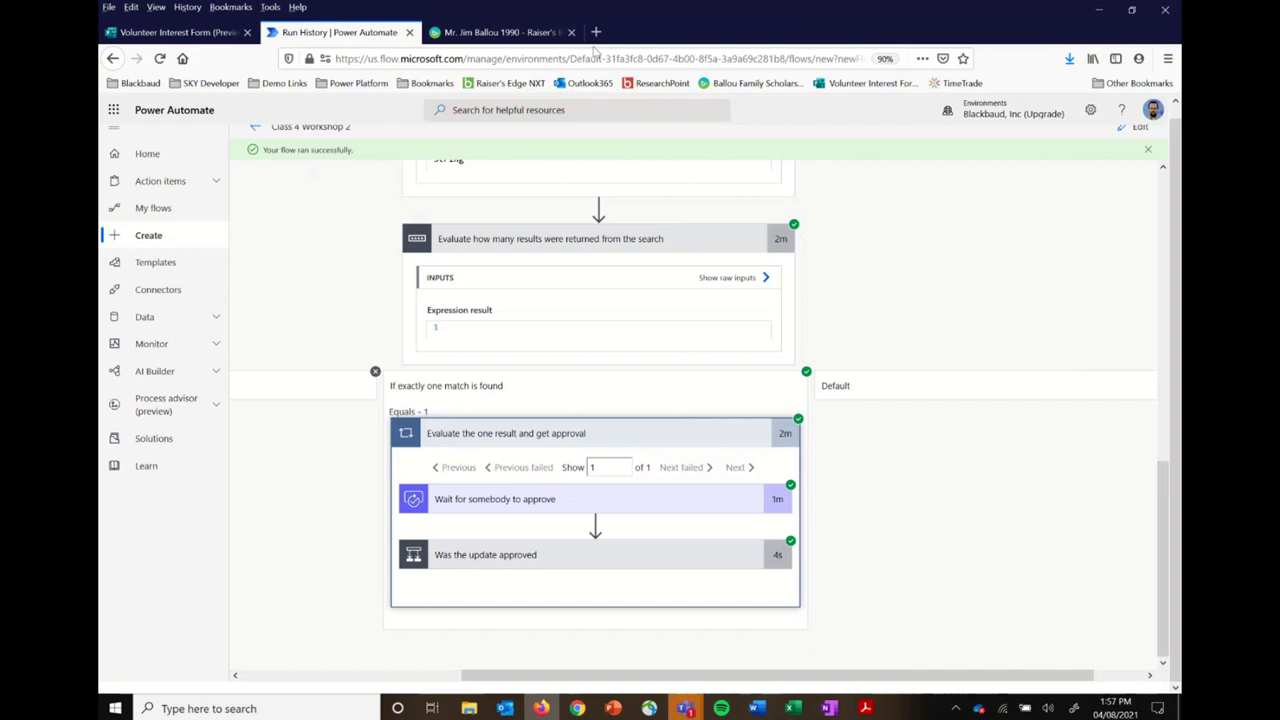
click(535, 33)
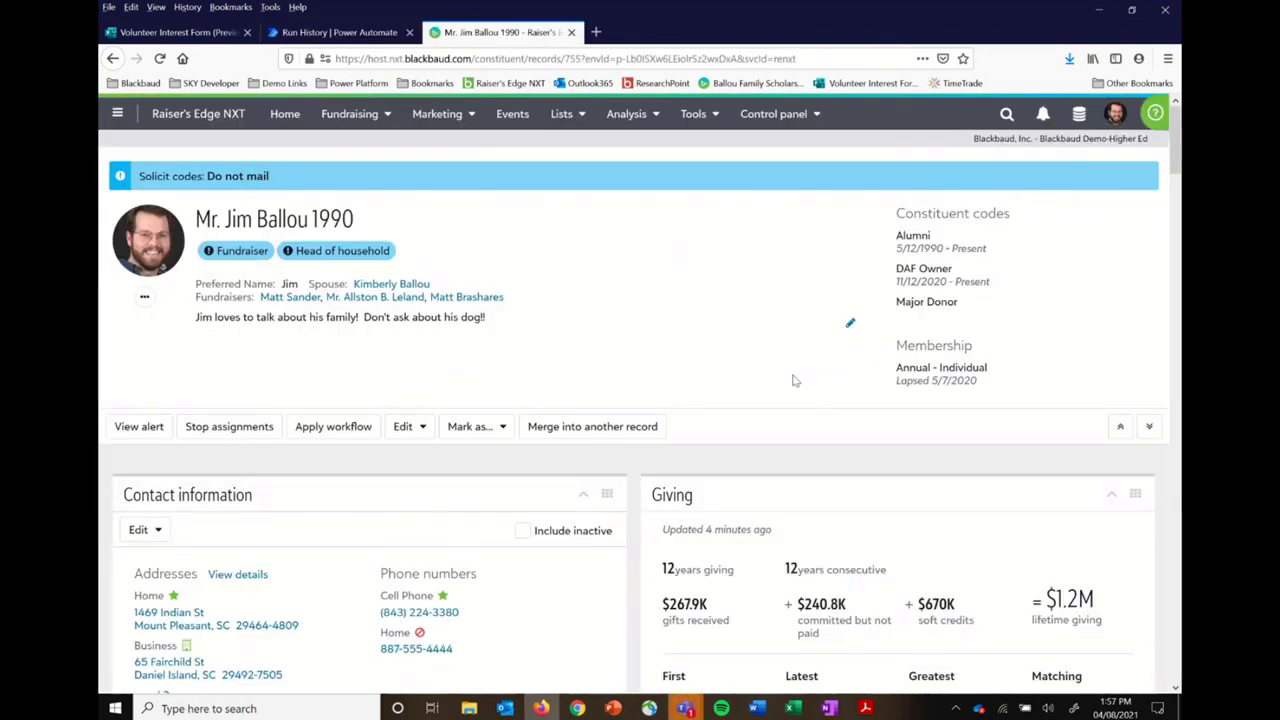
Step: Reload the constituent's Raiser's Edge NXT record and return to the flow's Run History tab
click(159, 58)
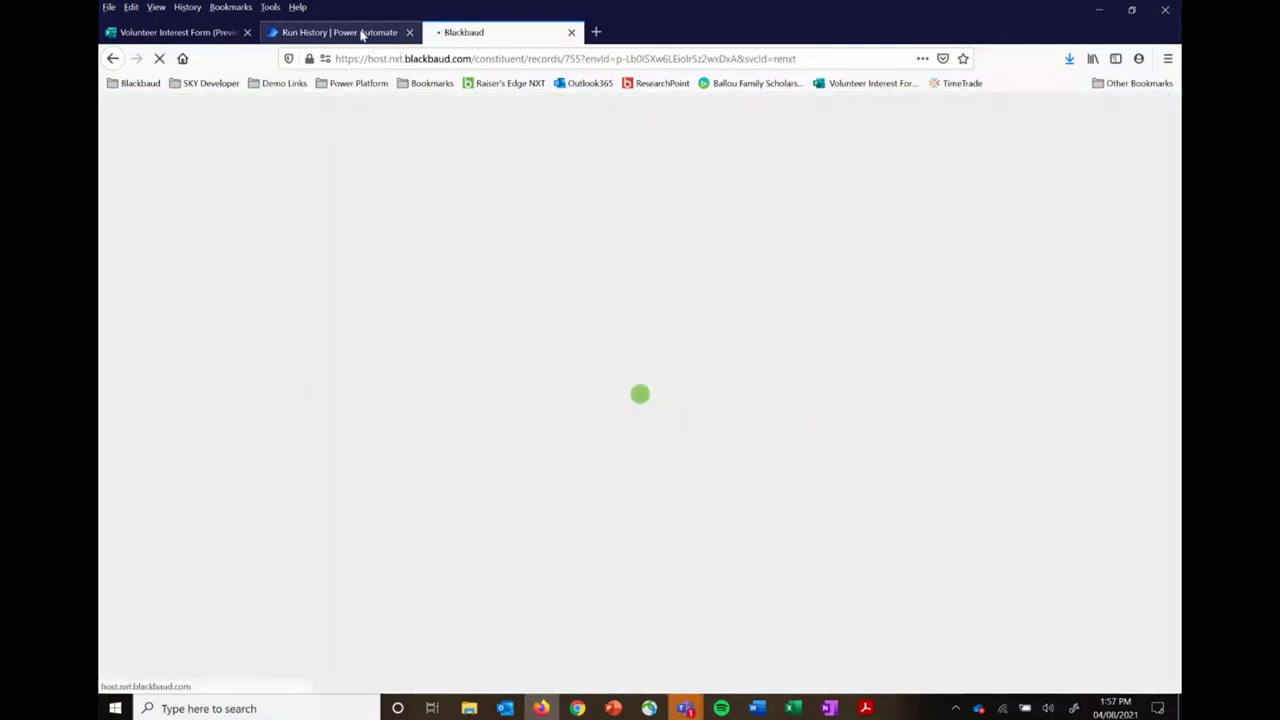
click(358, 32)
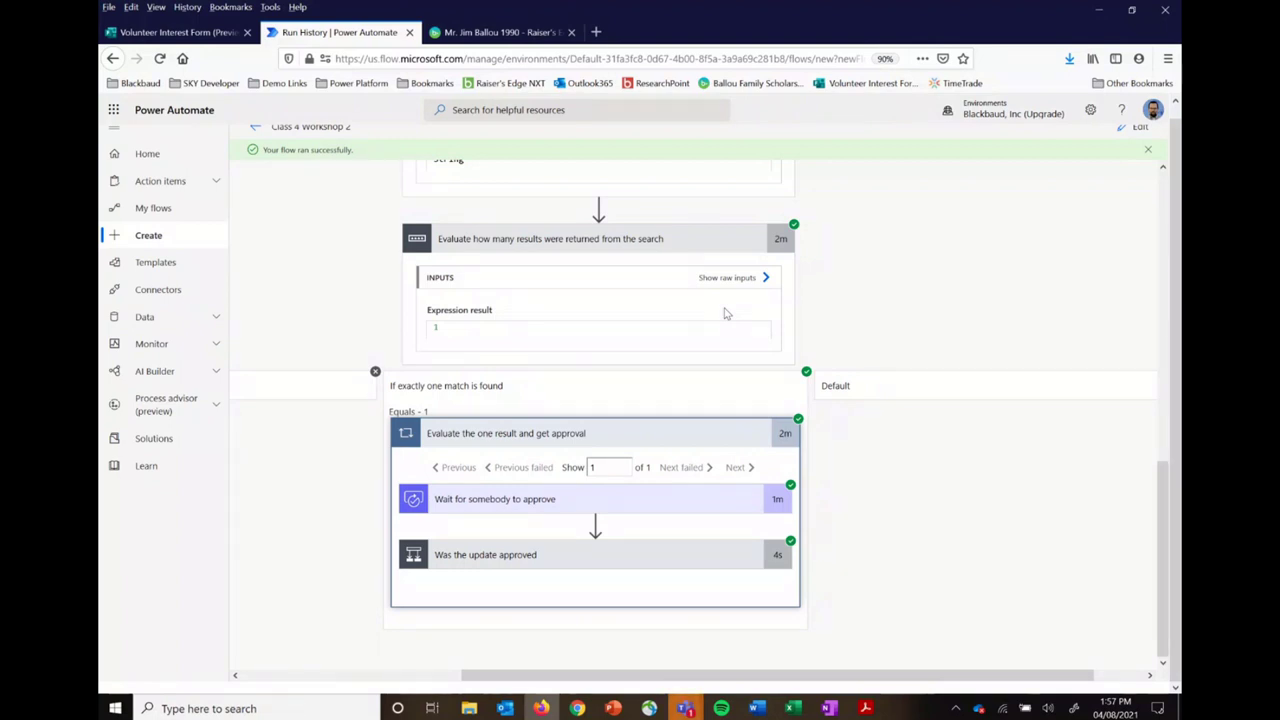
scroll(726, 315, up, 5)
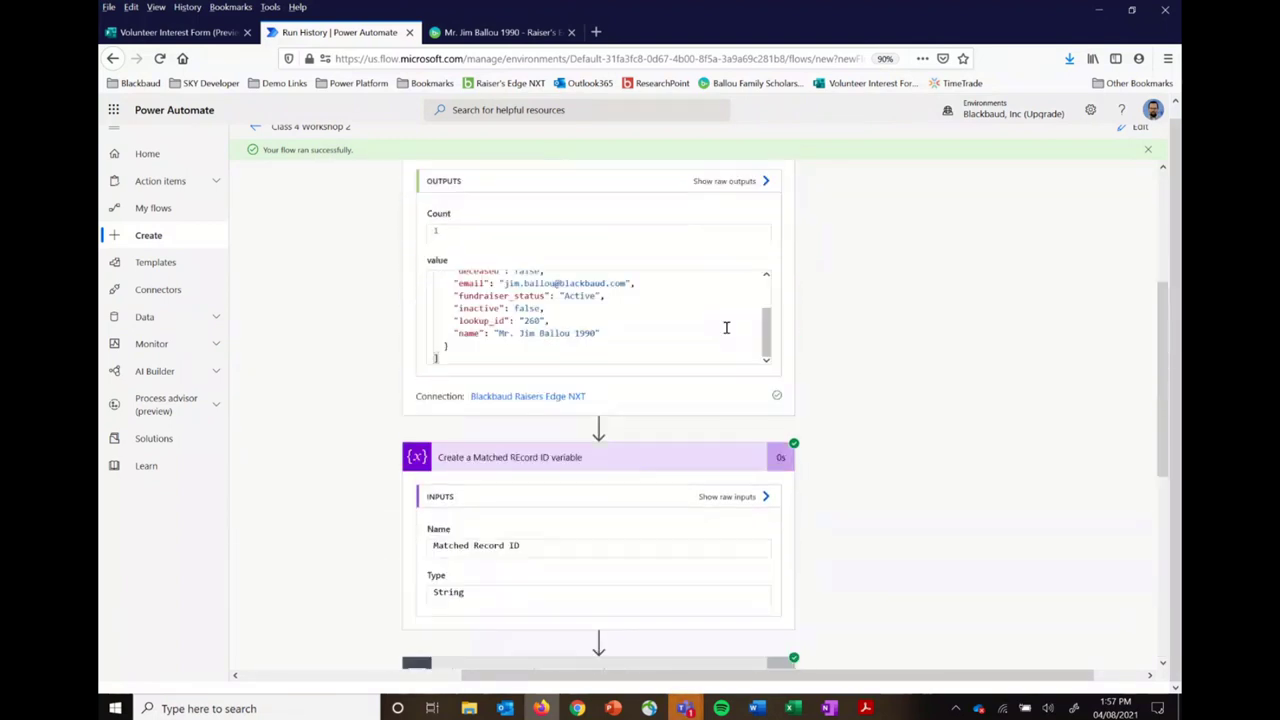
scroll(726, 327, up, 10)
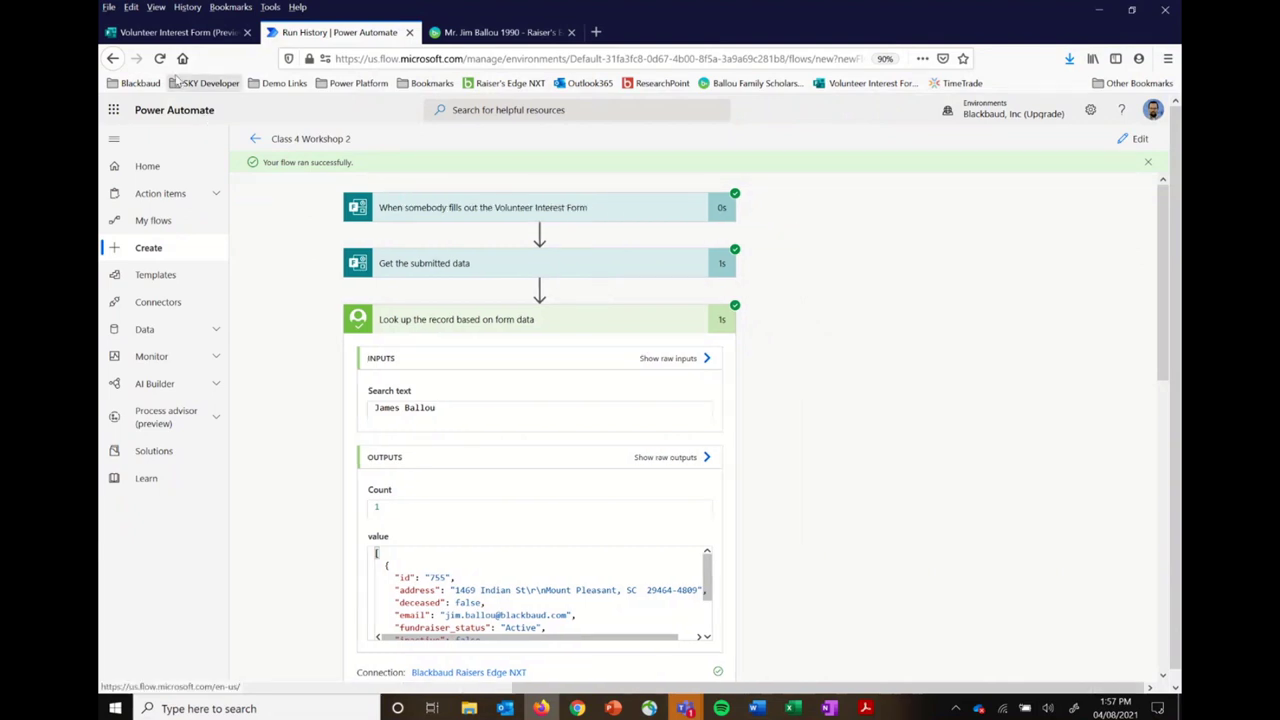
Step: Return to the flow details, dismiss the 'Your flow is ready to go' notice, and reopen the flow in Edit
click(257, 141)
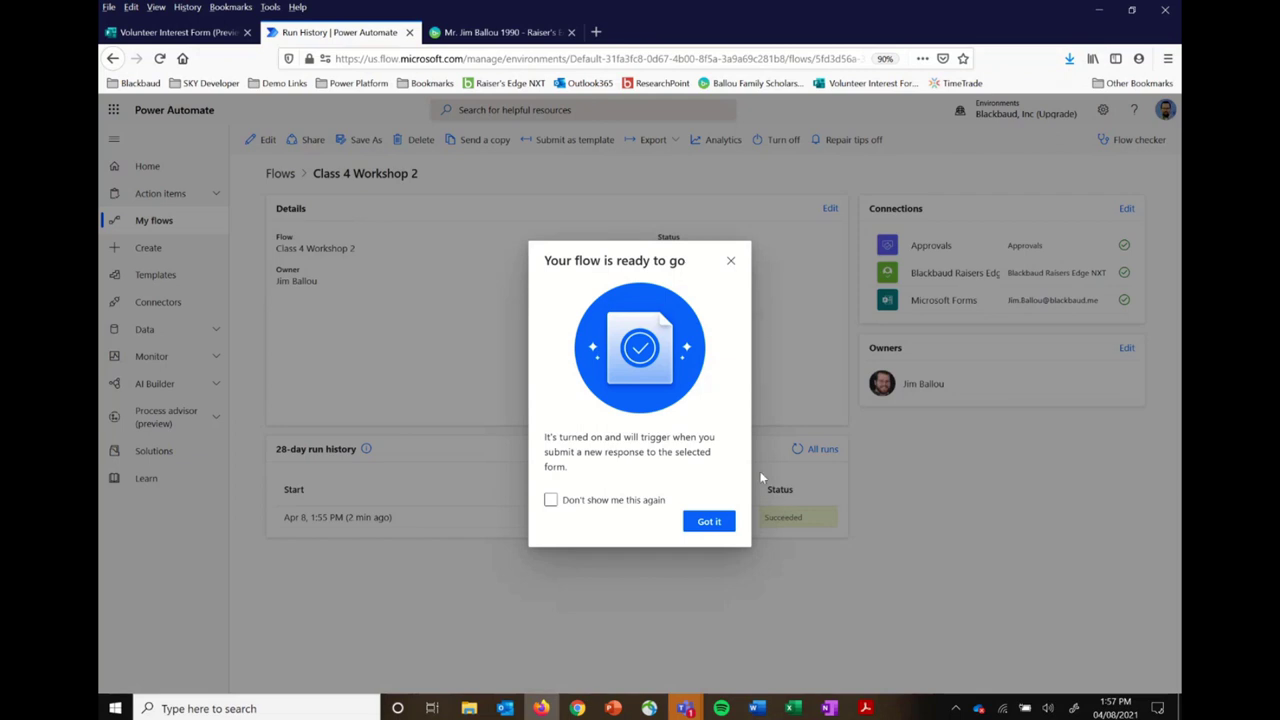
click(722, 522)
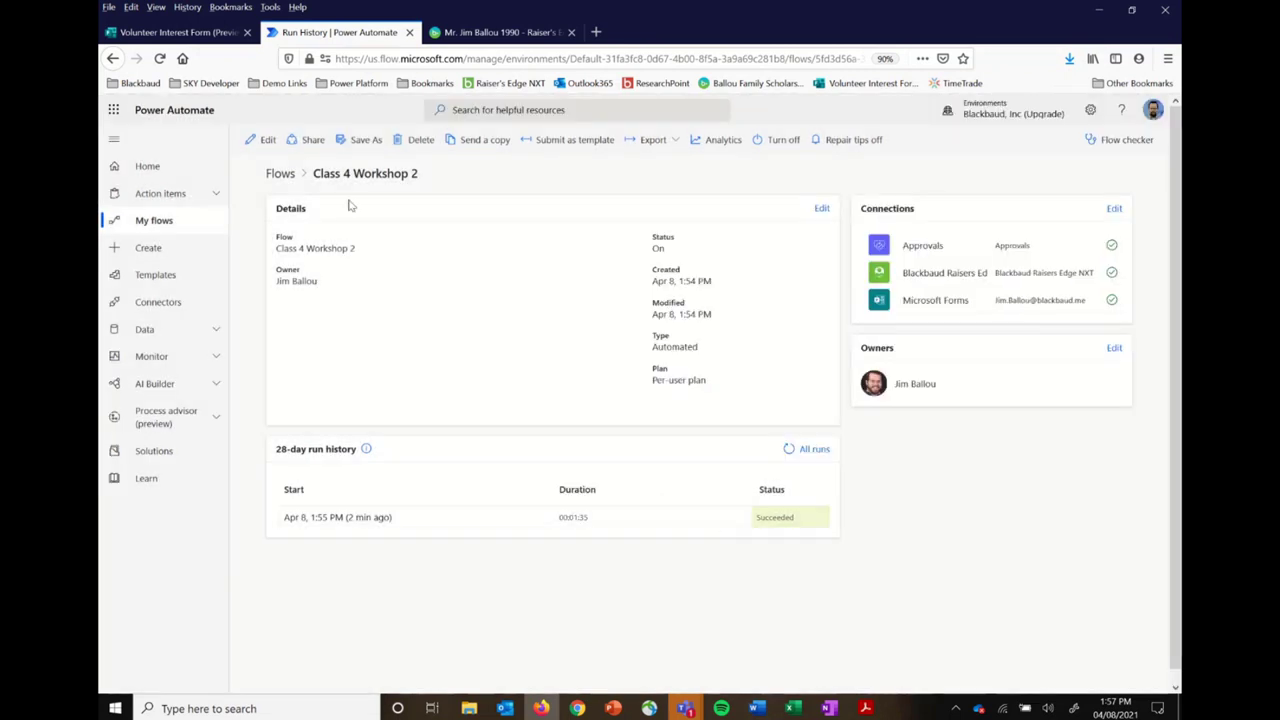
click(268, 142)
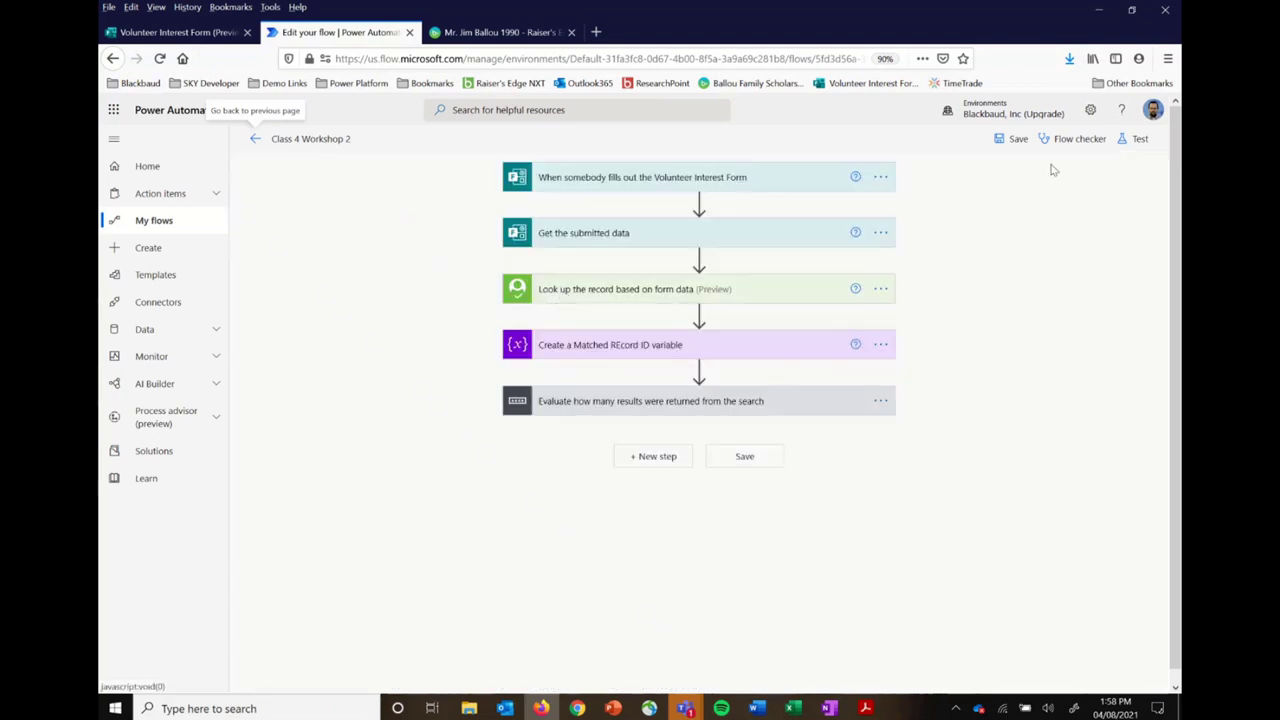
Step: Test the Class 4 Workshop 2 flow automatically, reusing a recently used trigger
click(1142, 144)
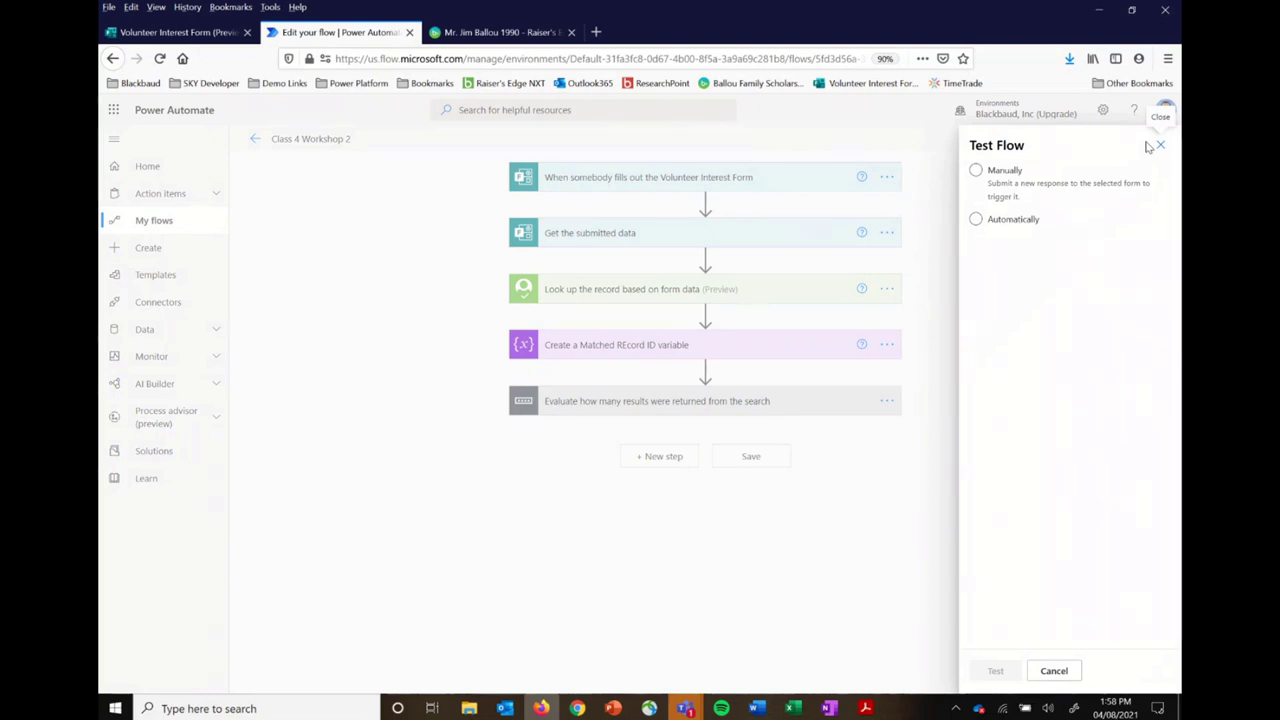
click(1012, 226)
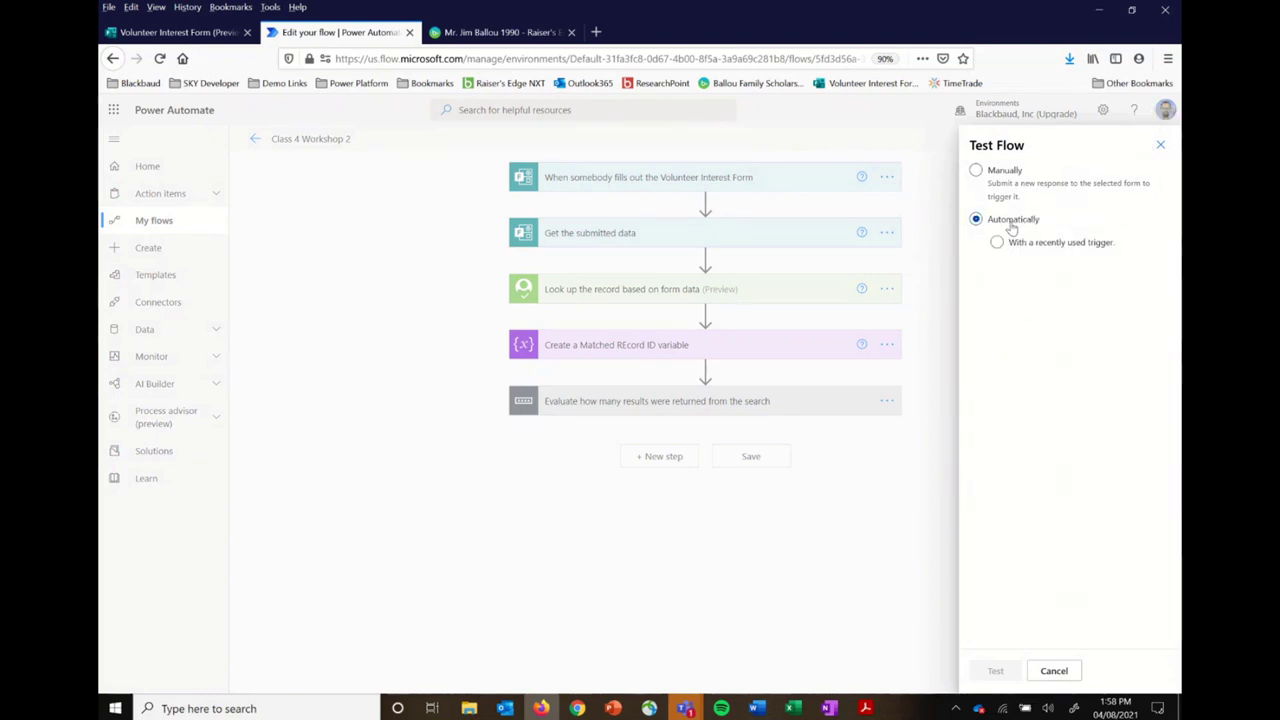
click(1020, 247)
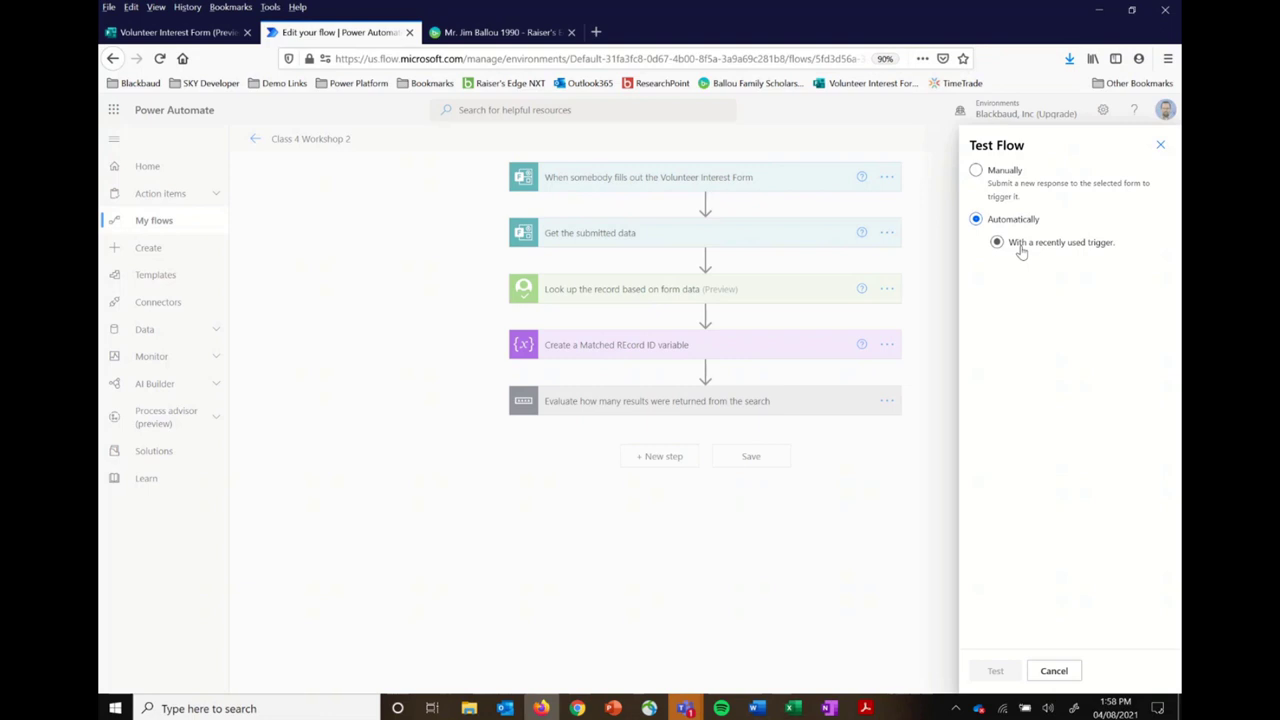